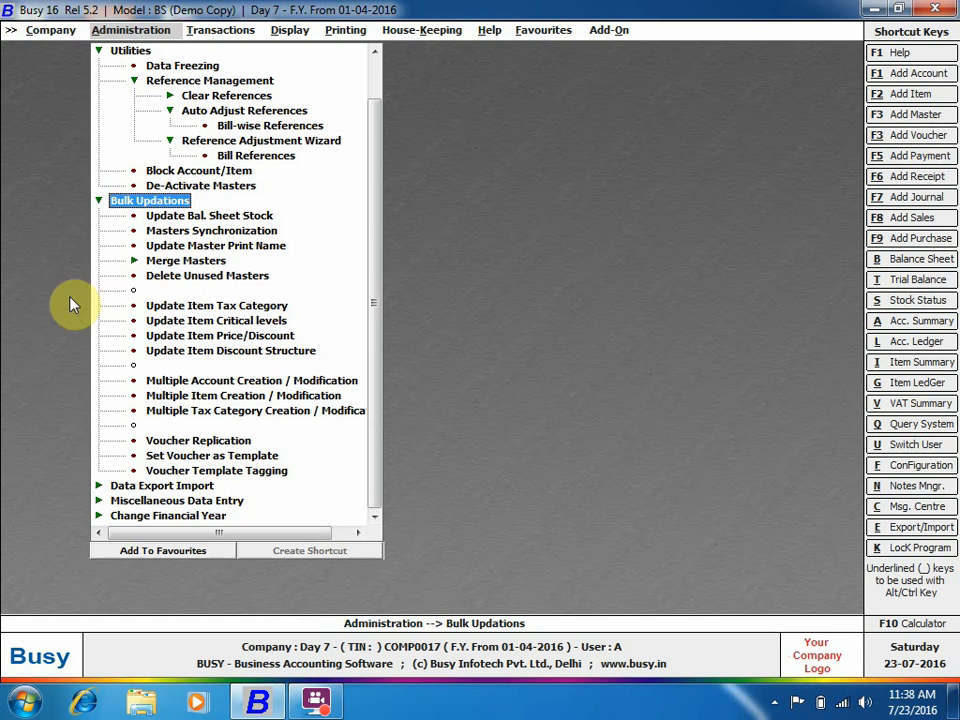
Open the Update Bal. Sheet Stock dialog from Bulk Updations.
click(221, 218)
click(221, 218)
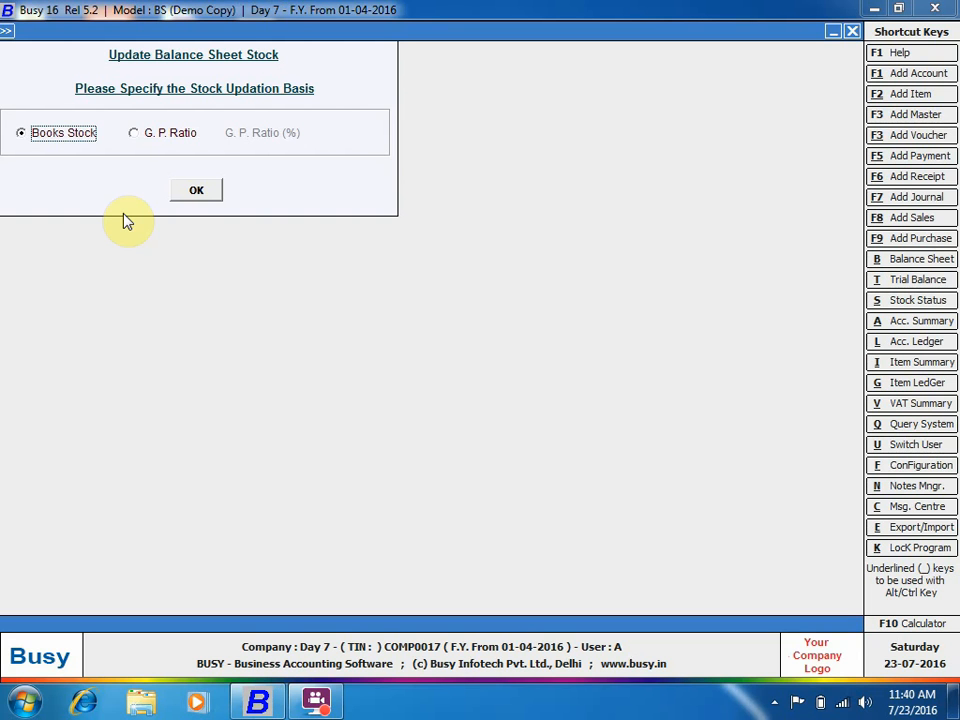
Base the balance sheet stock update on a 10% gross profit ratio and apply it.
click(134, 133)
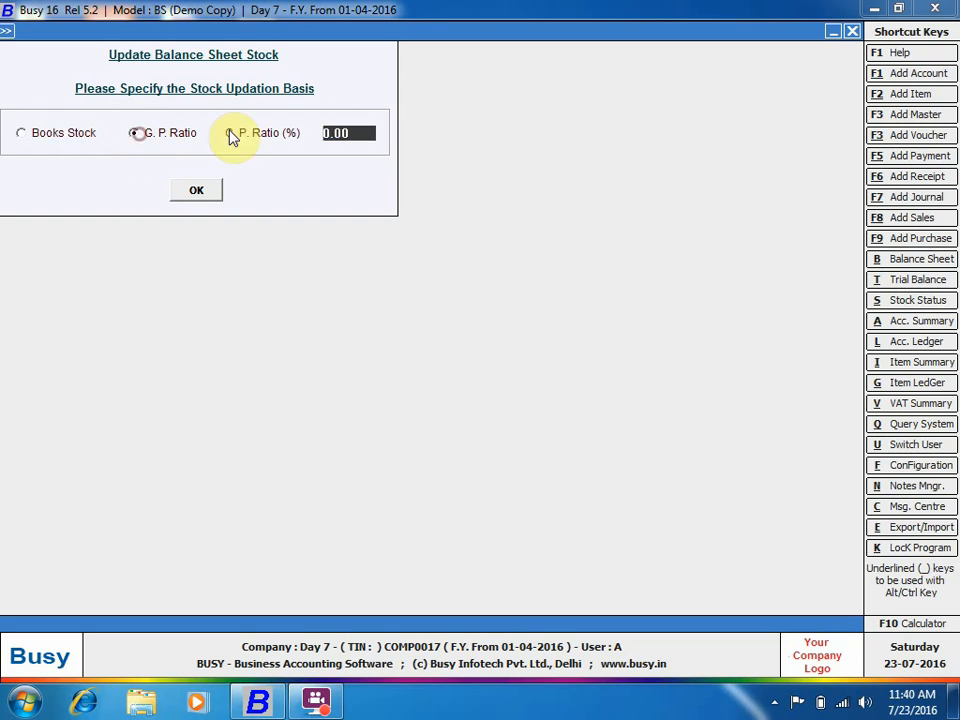
text(10)
key(Return)
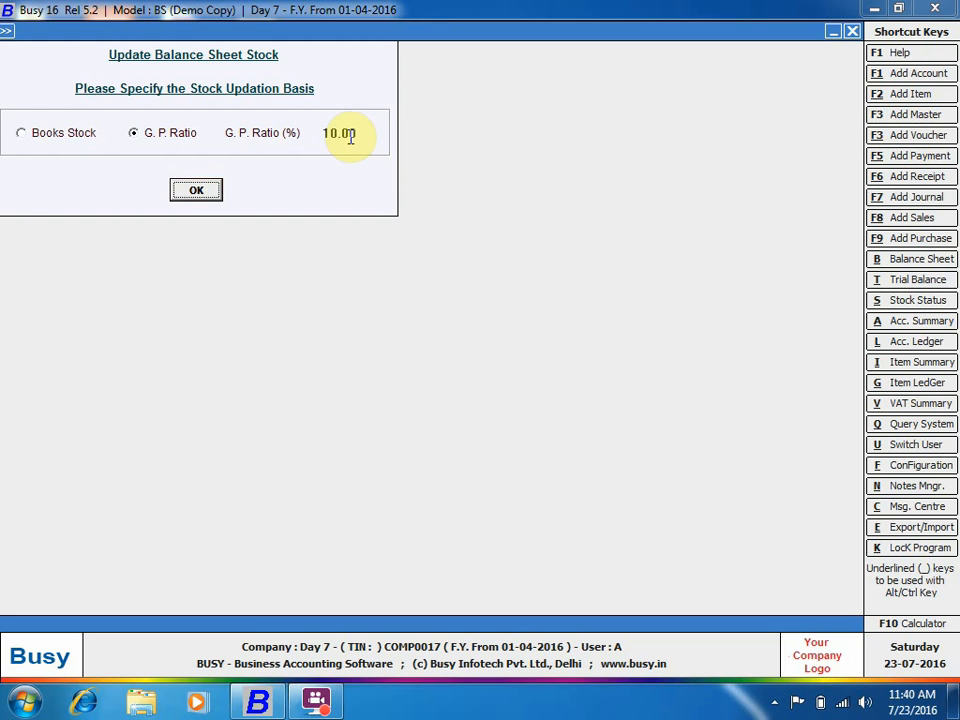
click(184, 192)
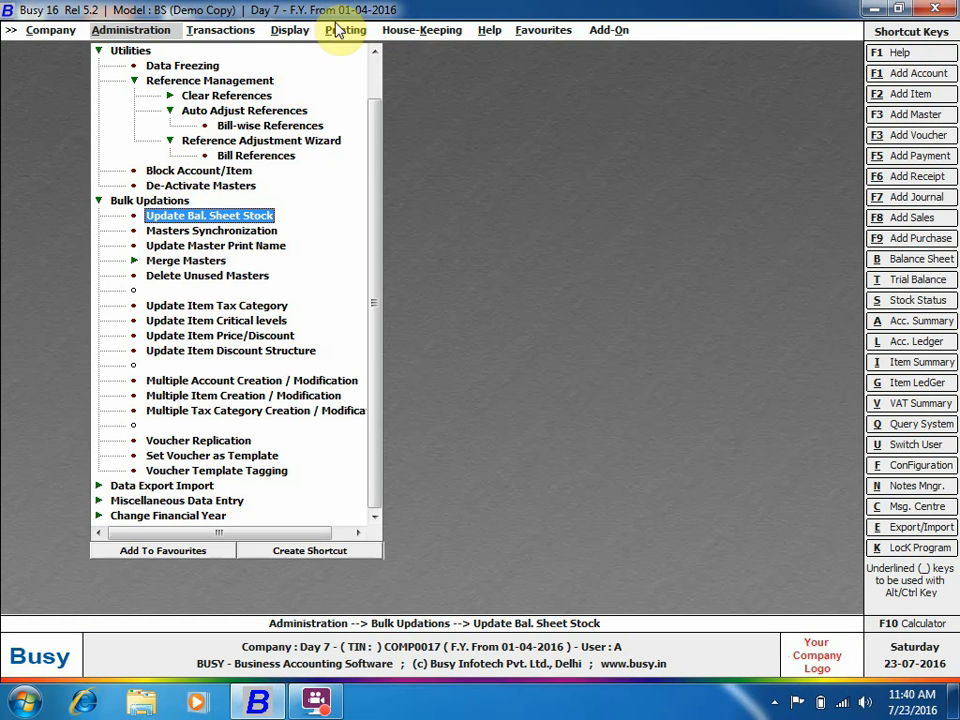
Generate the horizontal Profit & Loss A/c month-wise with Update Closing Stock set to Y.
click(290, 30)
click(322, 50)
click(368, 80)
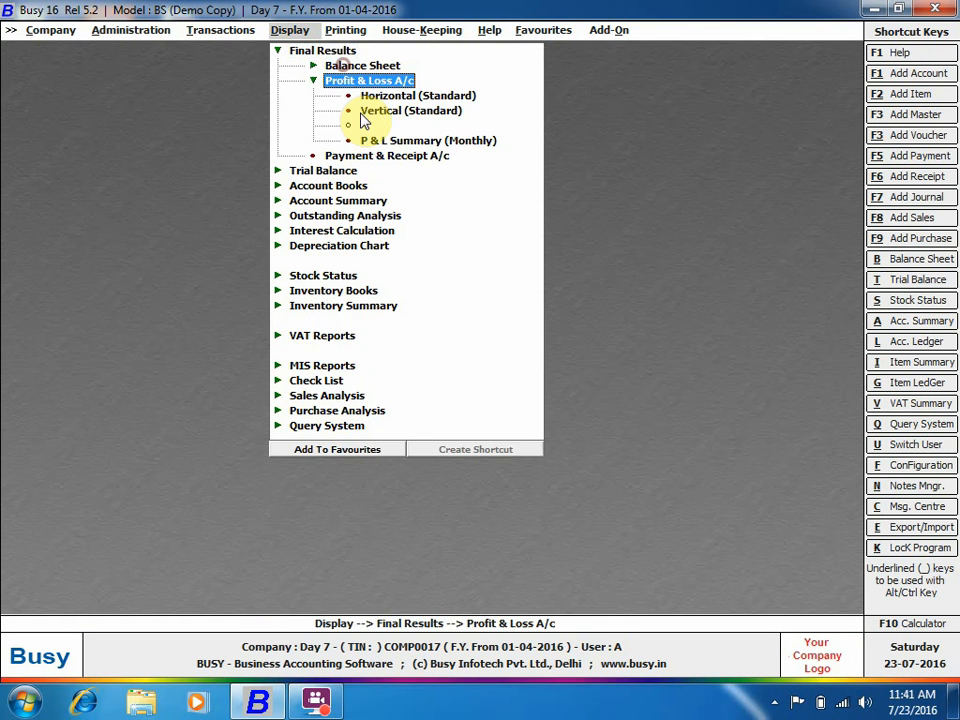
click(369, 95)
click(435, 376)
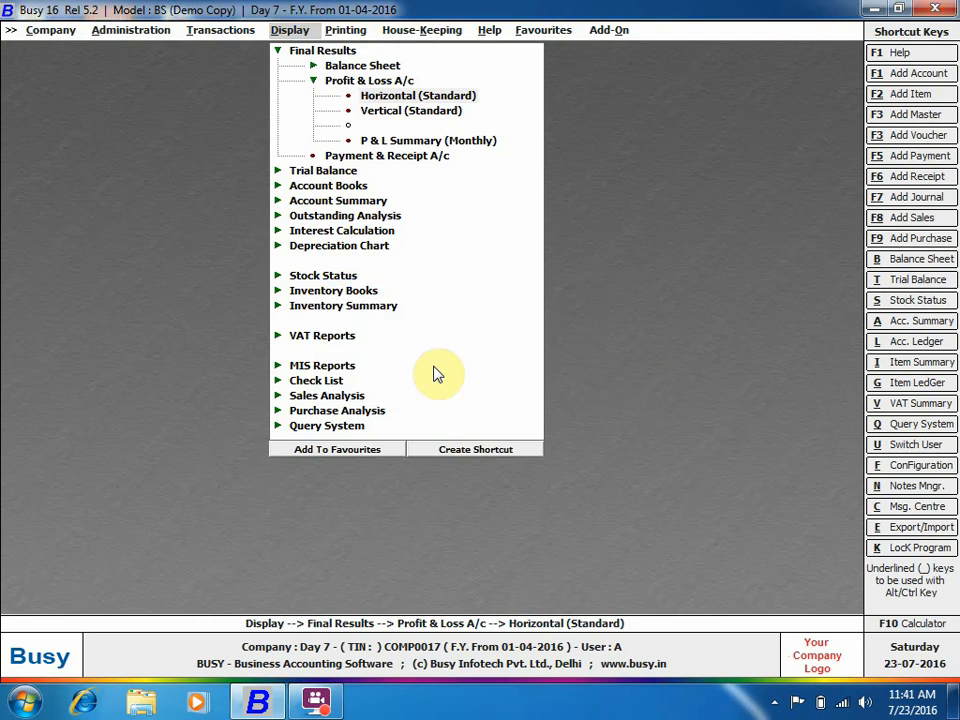
key(Return)
key(Up)
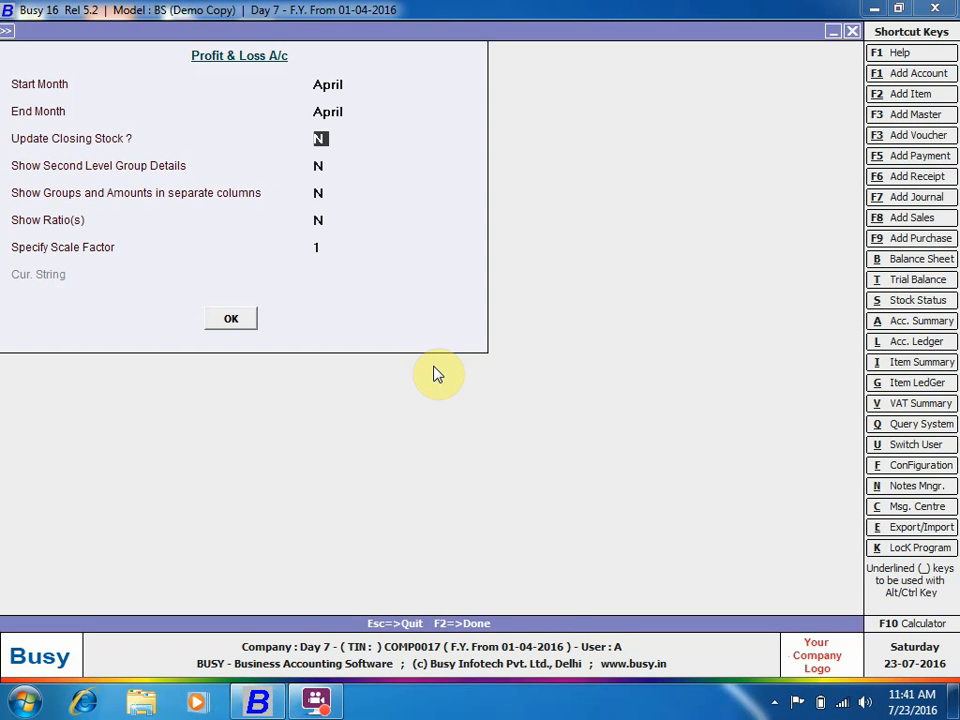
text(y)
key(Return)
key(Return)
key(Return)
key(Return)
key(Return)
key(Return)
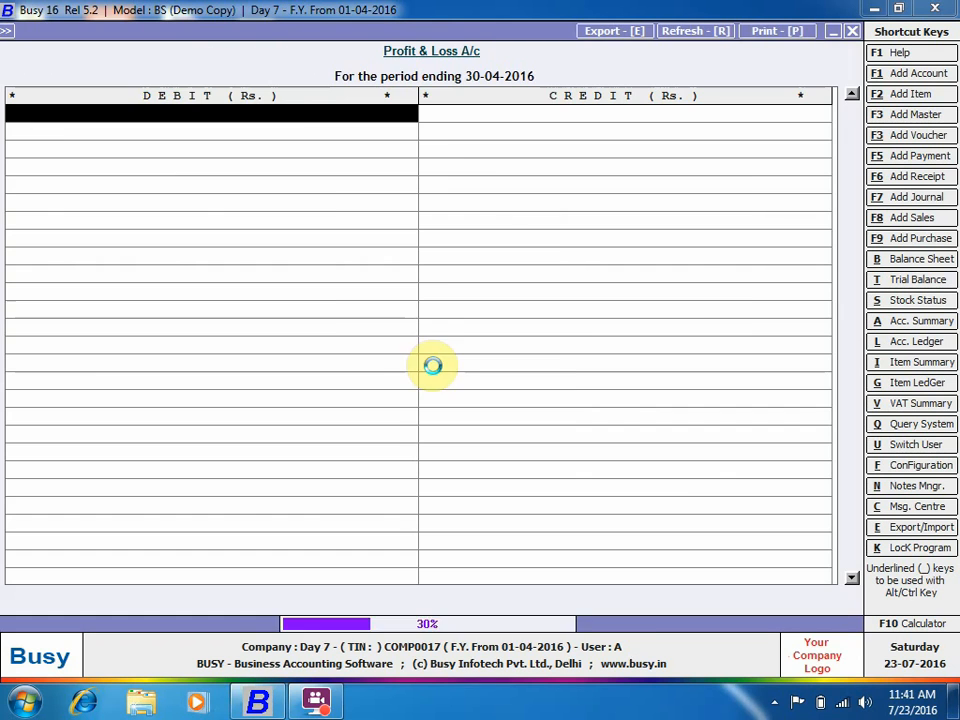
Inspect the Closing Stock values, still 40.00, then close the Profit & Loss report.
key(Right)
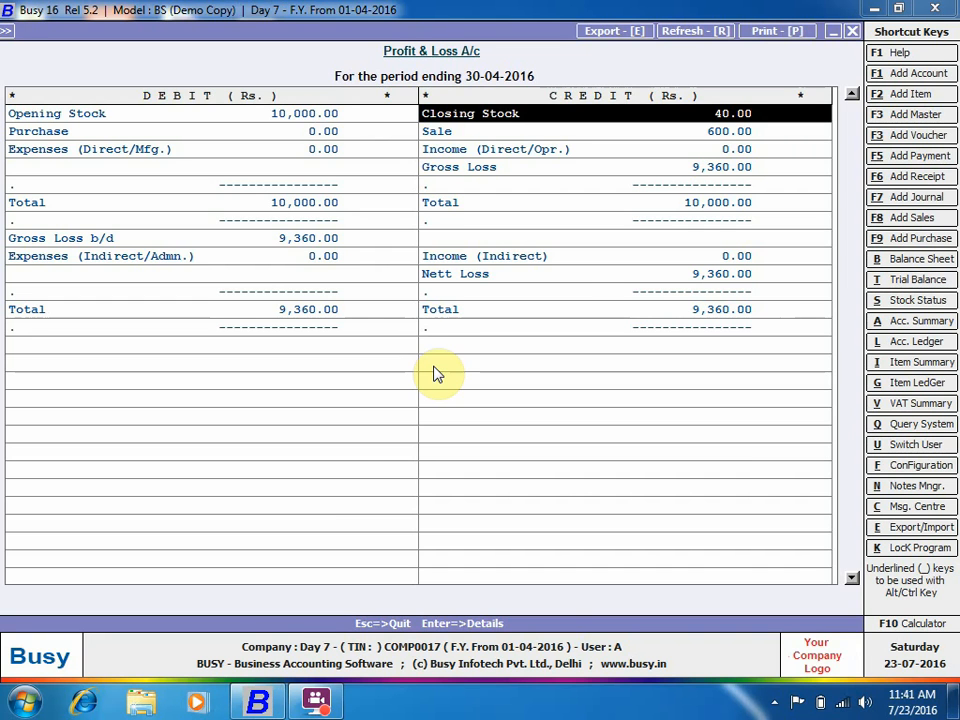
key(Return)
key(Return)
key(F1)
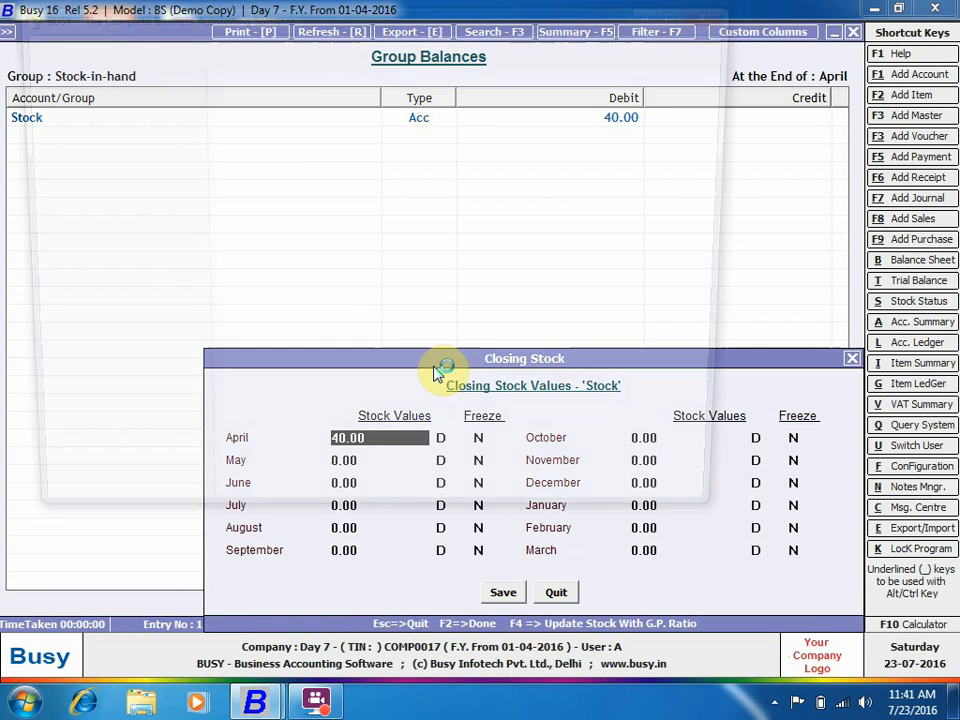
key(Escape)
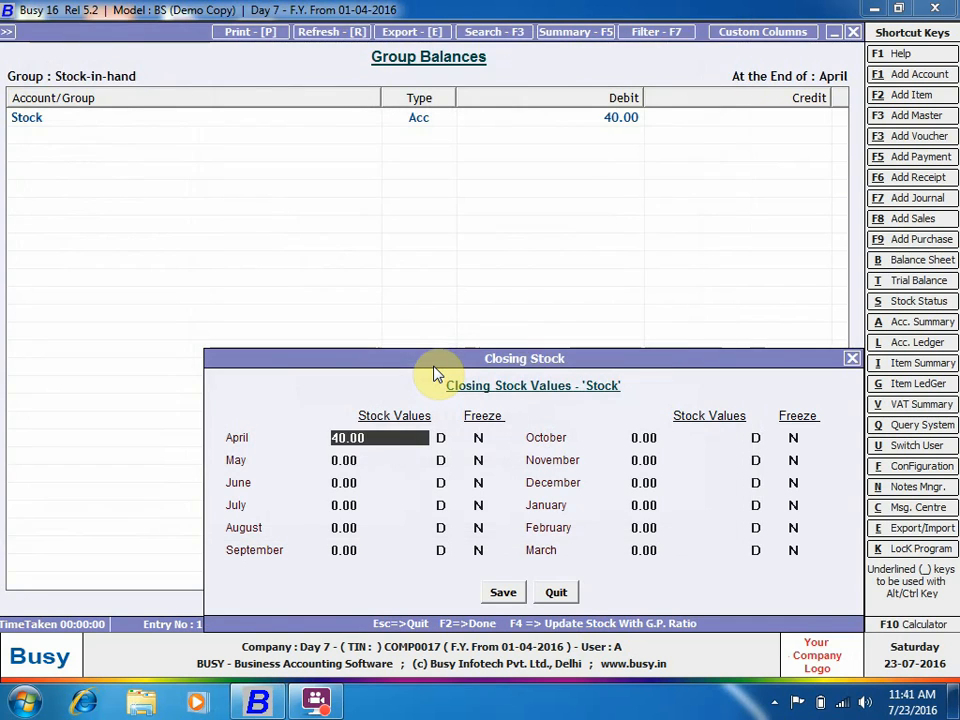
key(Escape)
key(Return)
key(Escape)
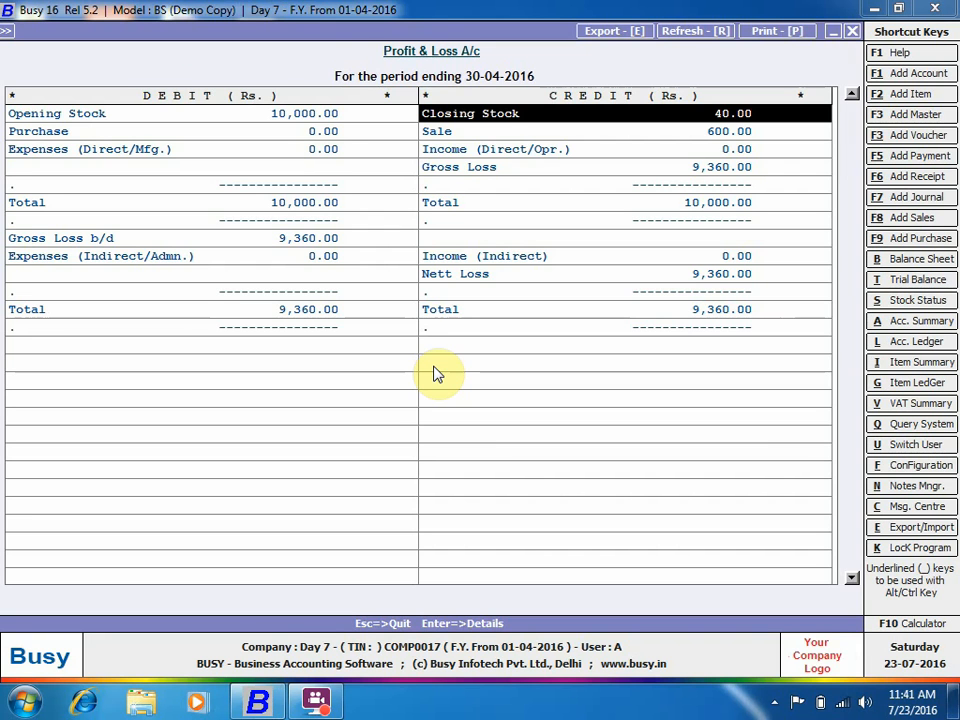
key(Escape)
key(Escape)
Update balance sheet stock for all months using a 10% gross profit ratio.
key(Down)
key(Down)
key(Down)
key(Down)
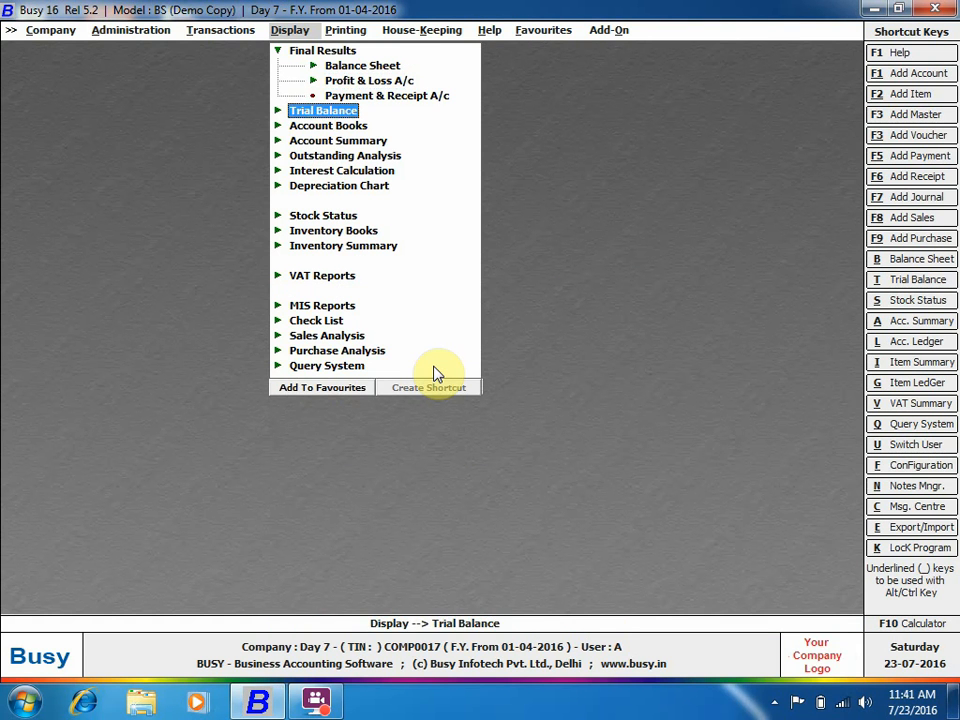
key(Left)
key(Left)
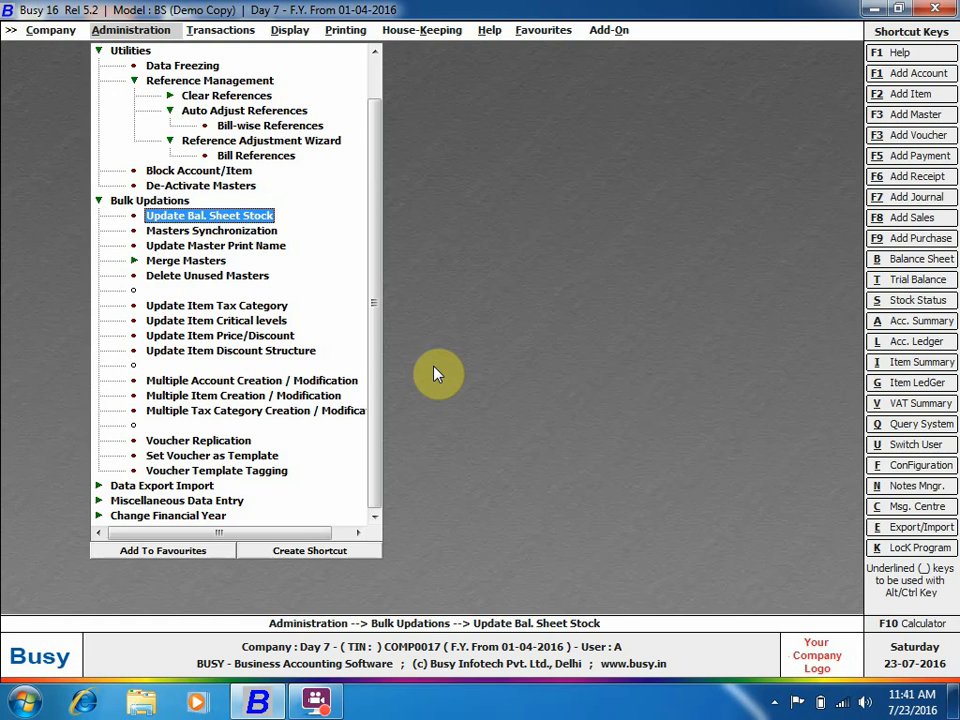
key(Return)
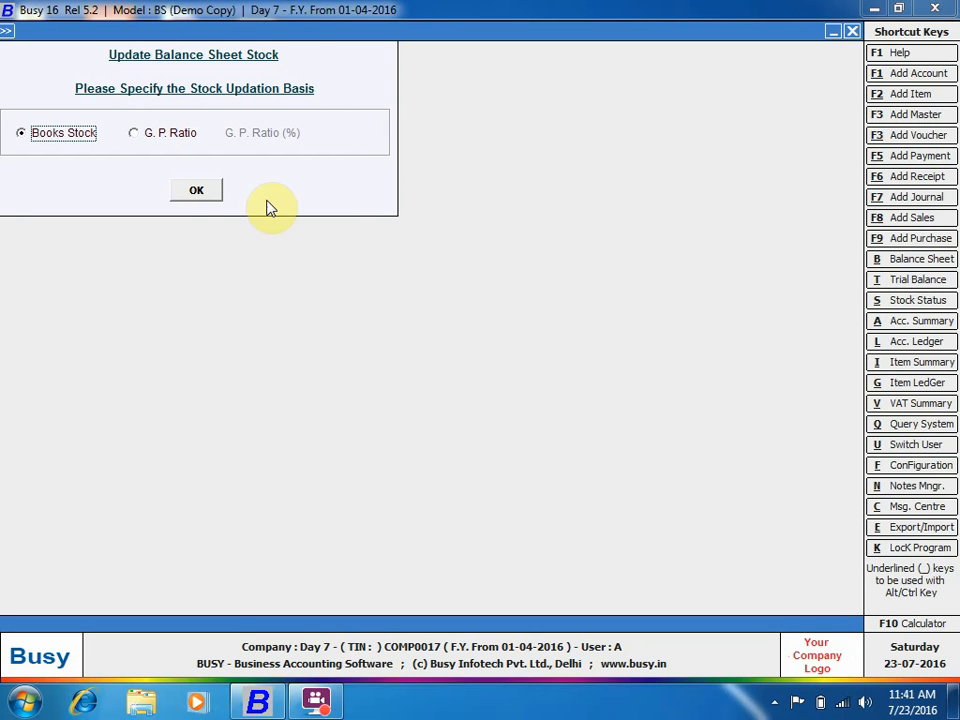
click(172, 133)
text(10)
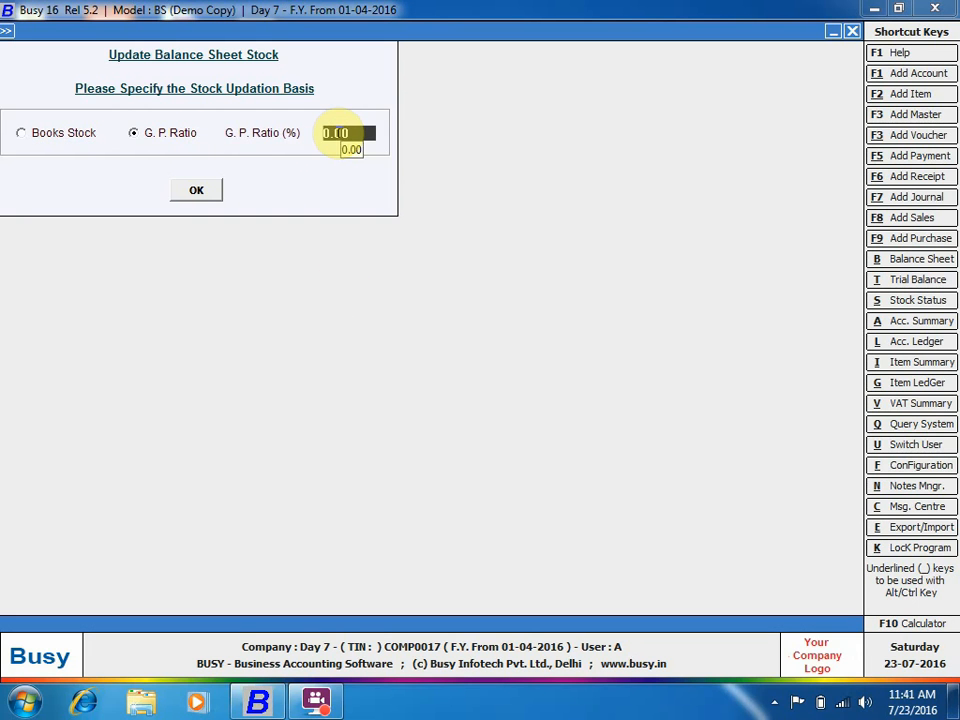
key(Return)
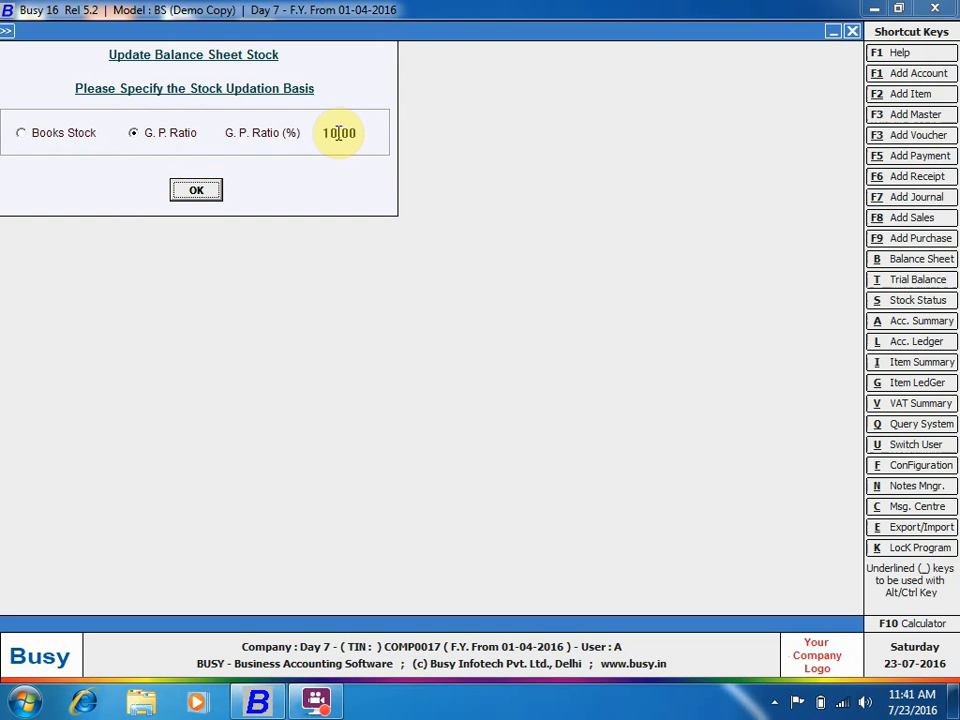
click(191, 195)
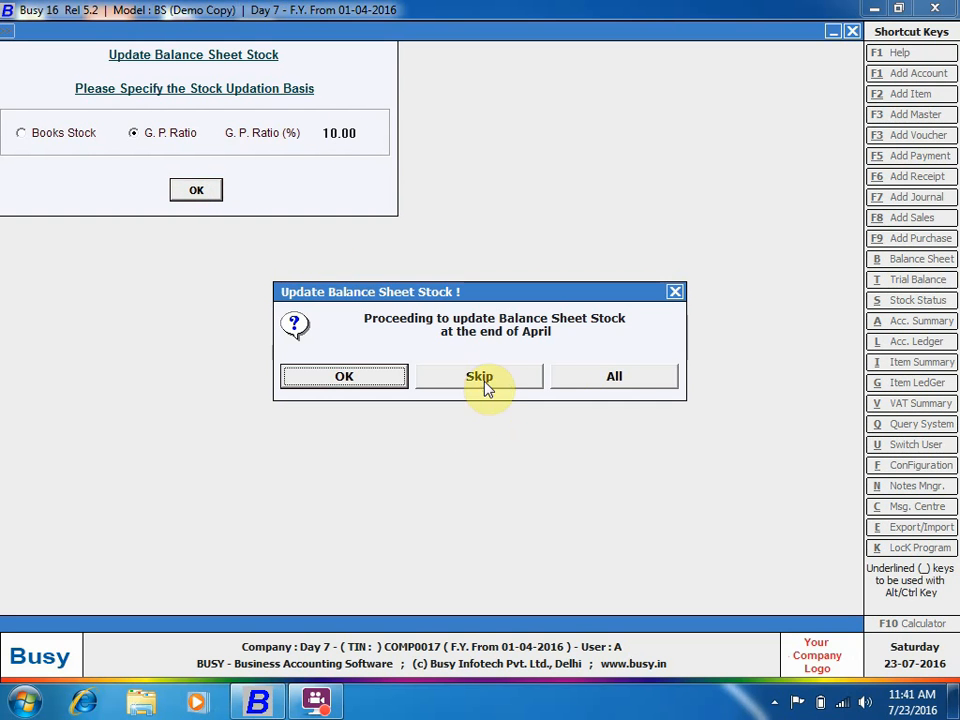
click(618, 379)
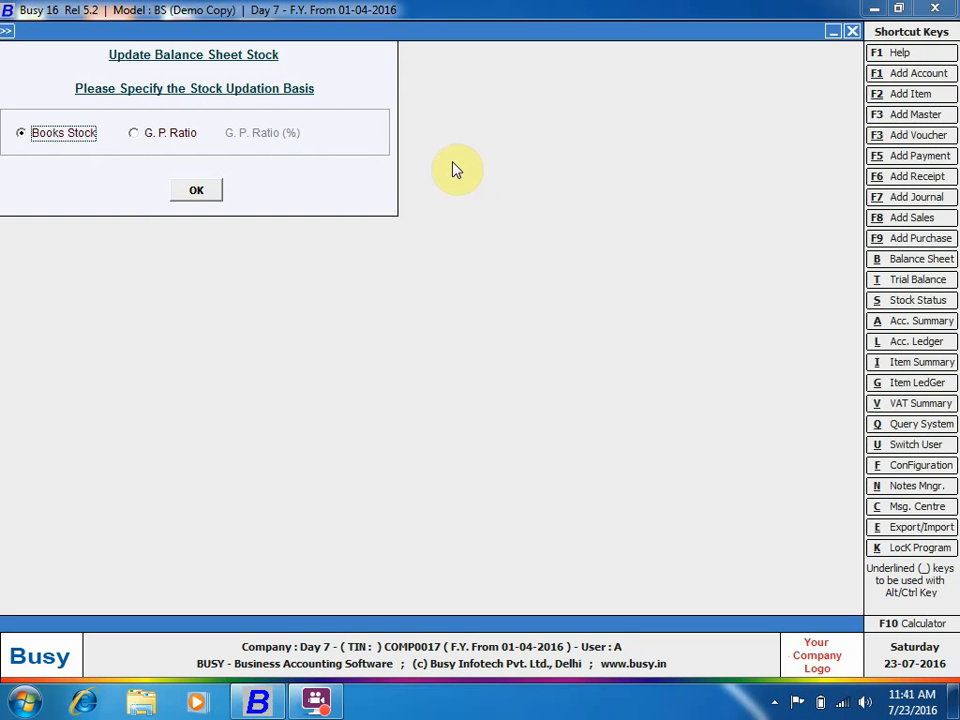
Close the stock update dialog and expand the Balance Sheet reports.
key(Escape)
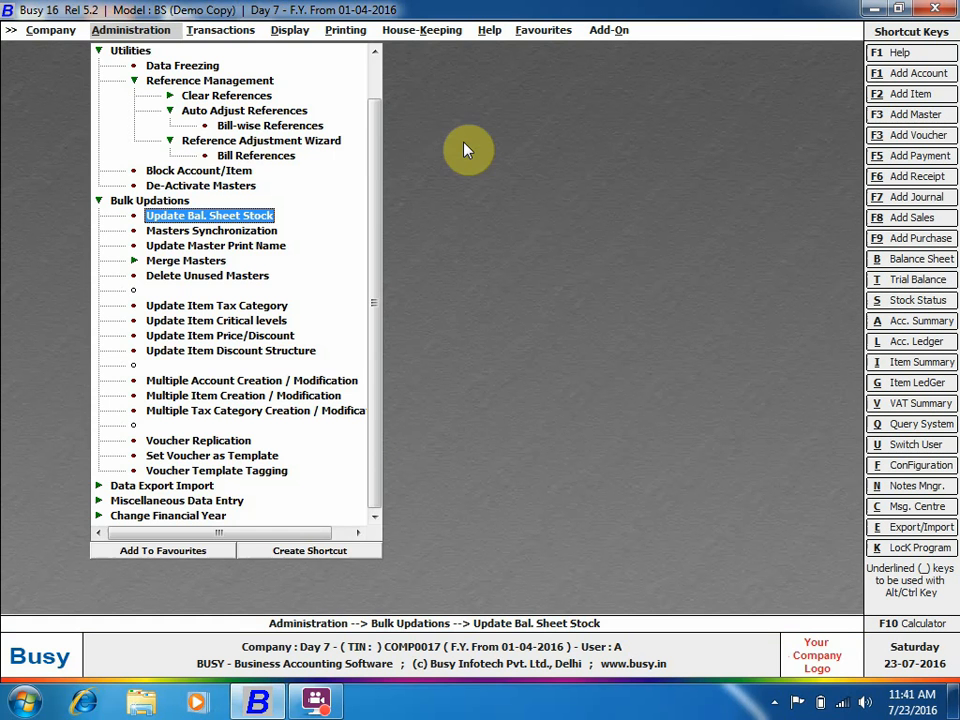
click(290, 32)
click(362, 66)
Show the horizontal balance sheet month-wise for April and drill into the 60.00 profit.
click(368, 82)
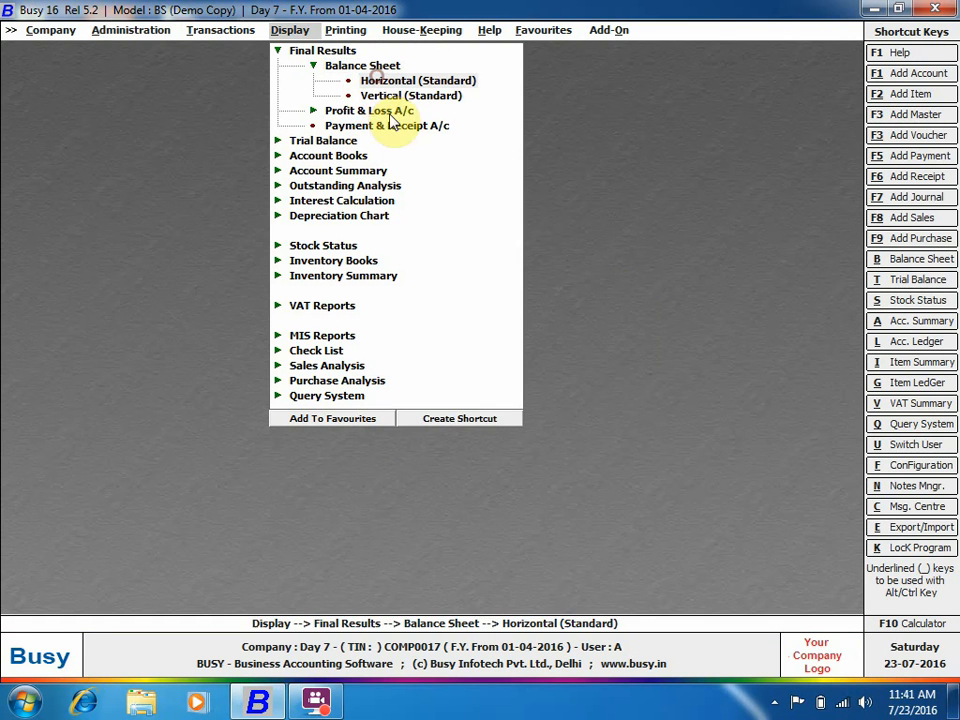
key(Escape)
key(Return)
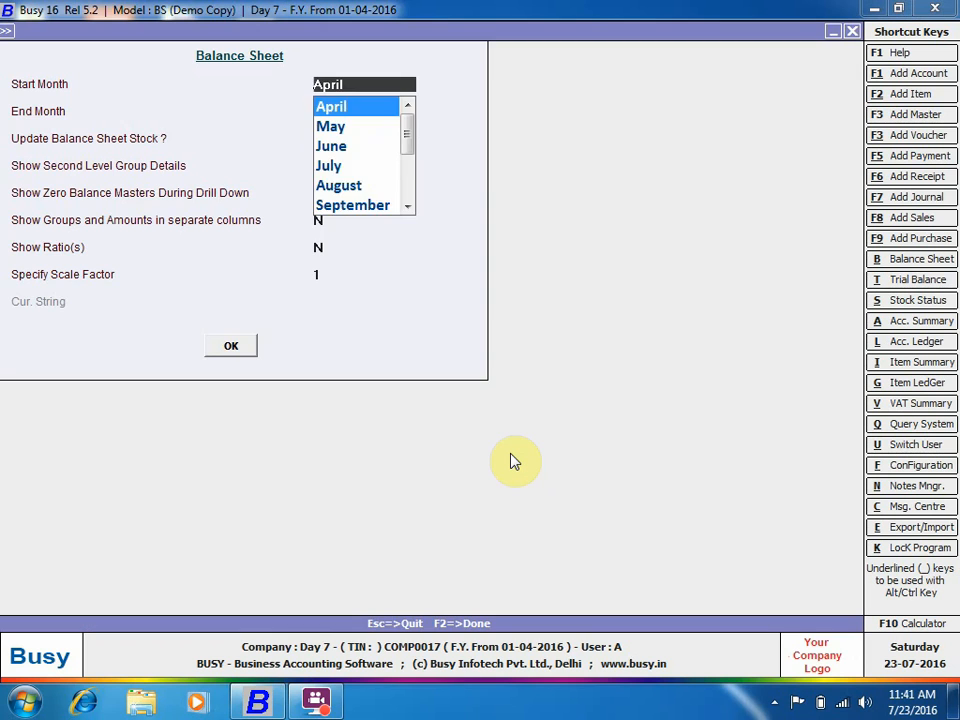
key(Return)
key(Return)
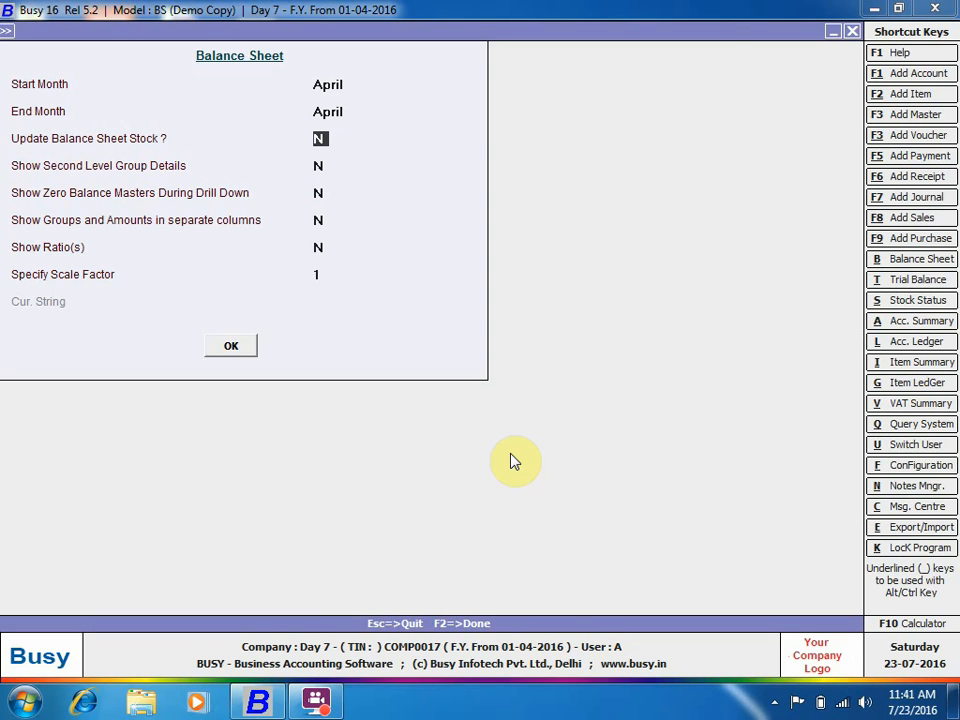
key(Return)
key(Return)
key(Return)
key(Return)
key(Return)
key(Return)
key(Return)
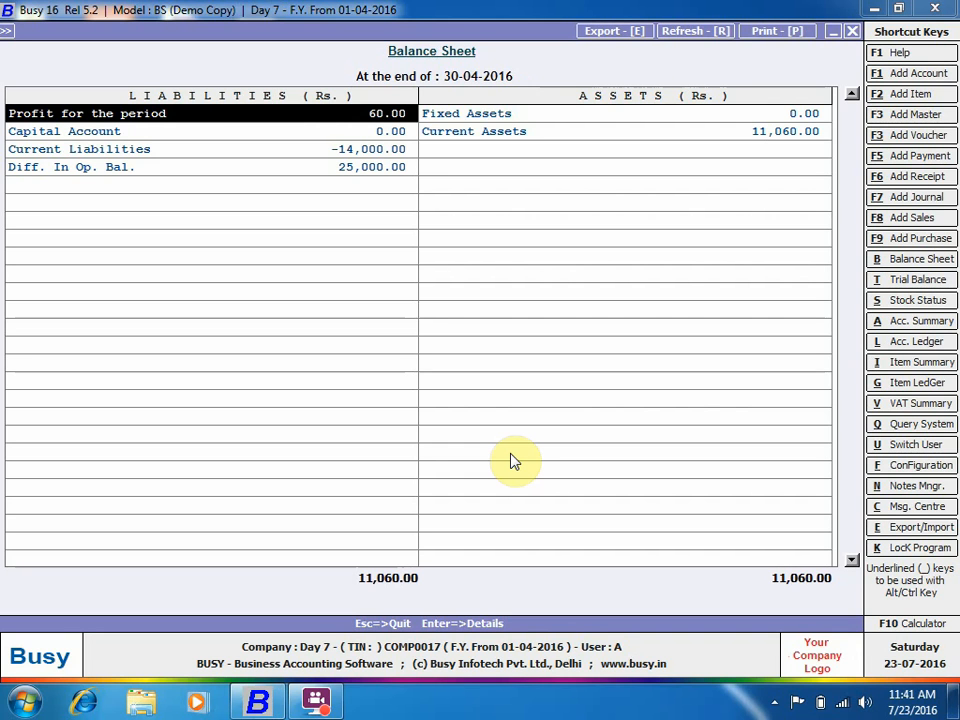
key(Return)
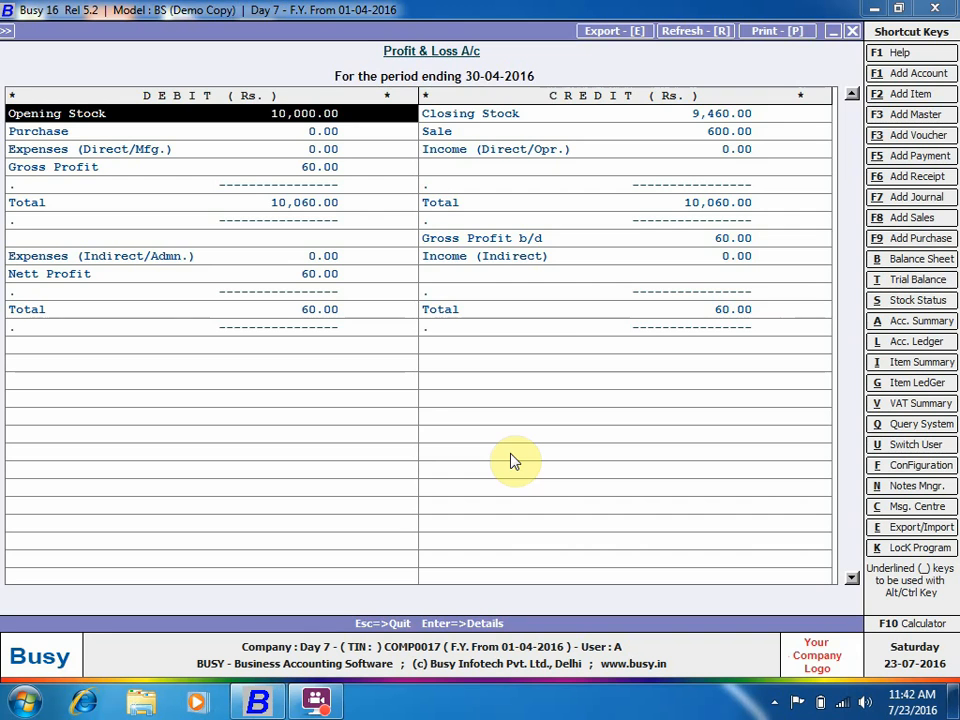
Close the report and attempt Masters Synchronization, dismissing the no-other-financial-year warning.
key(Escape)
key(Escape)
key(Escape)
key(Escape)
key(Escape)
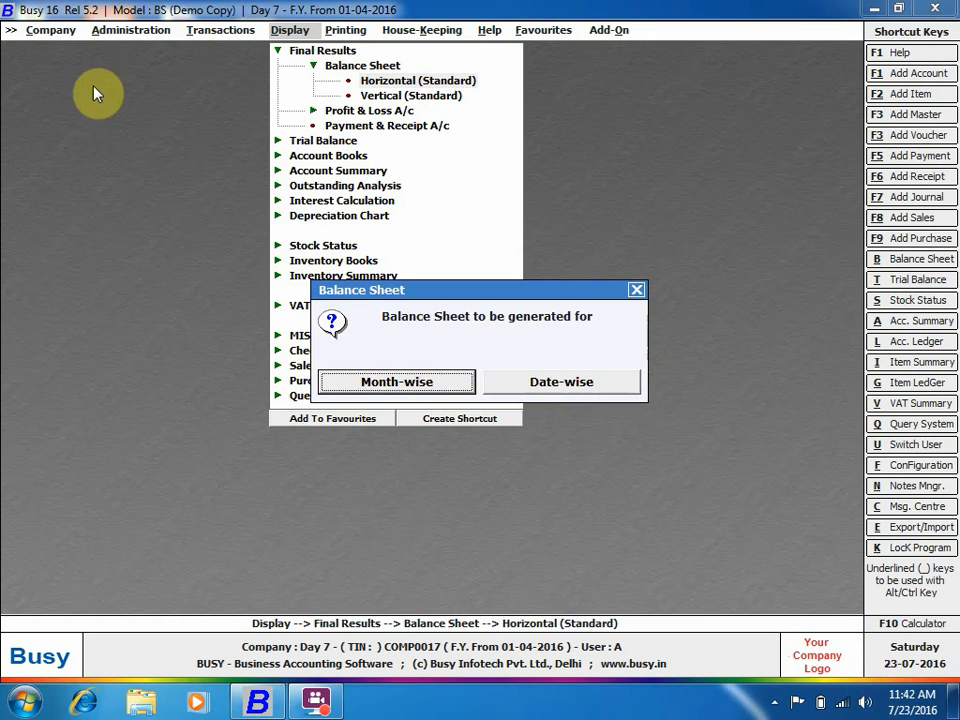
click(130, 30)
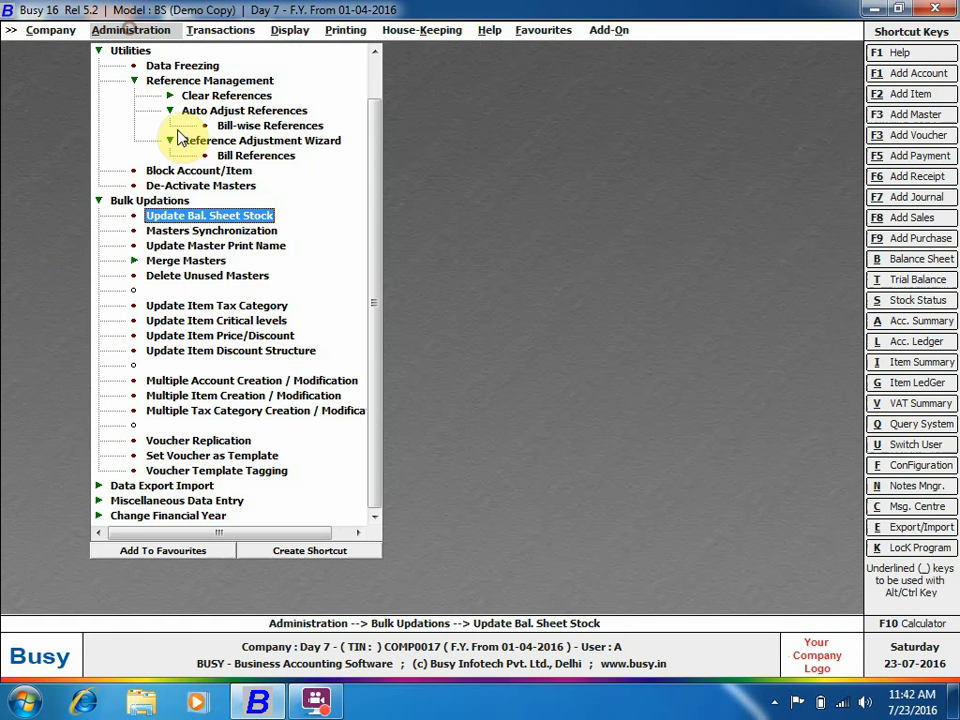
click(233, 231)
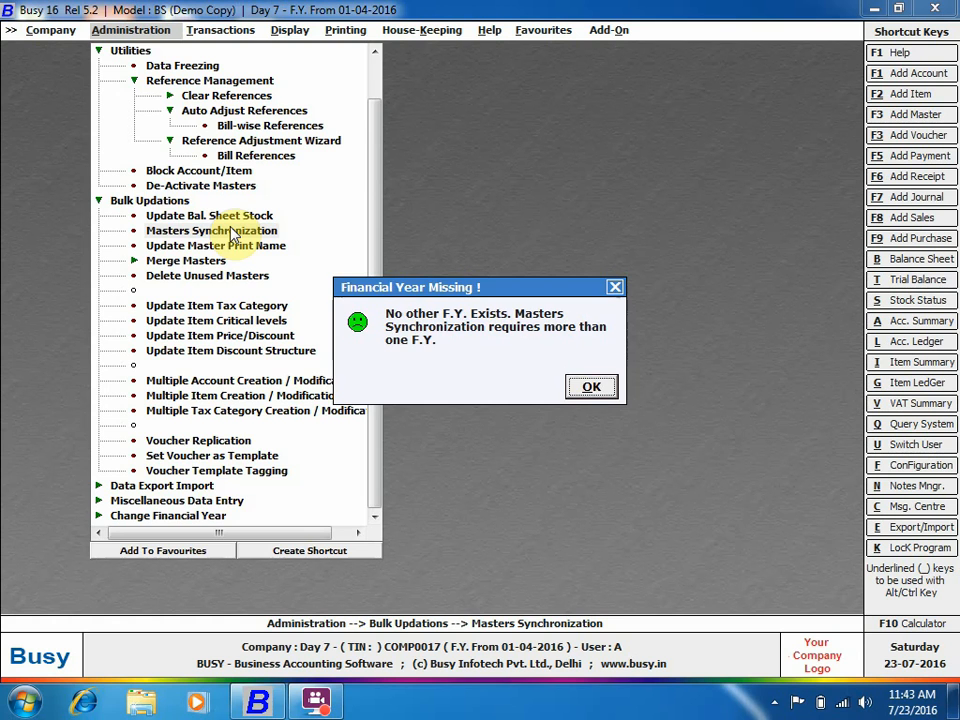
key(Return)
key(Escape)
key(Escape)
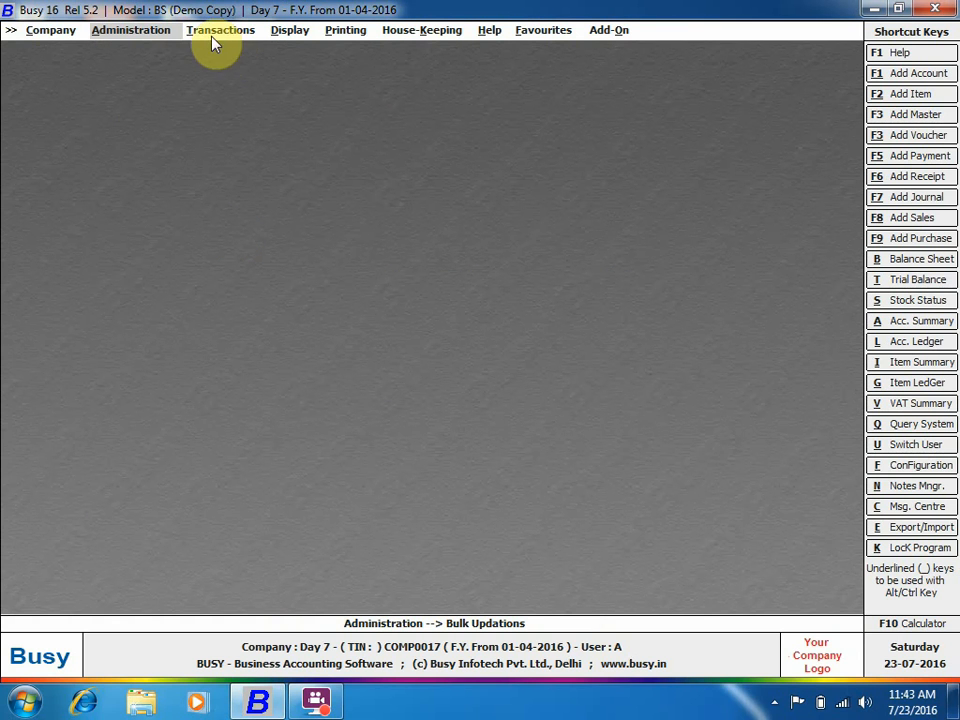
Enter a TIN in the Busy Infotech Pvt. Ltd. account and save it.
click(168, 38)
click(154, 48)
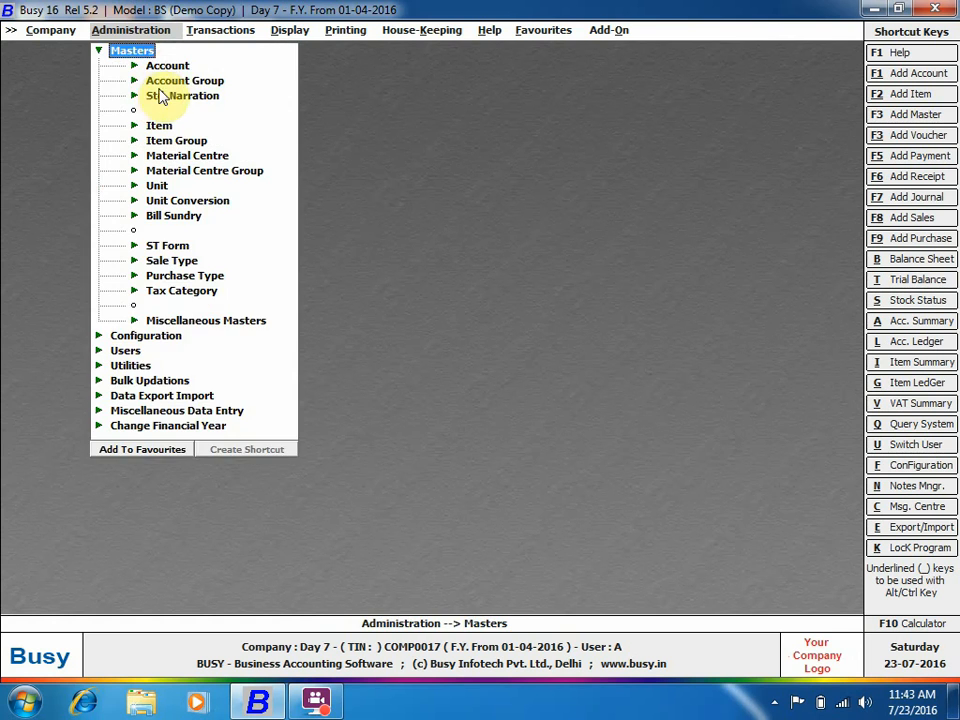
click(164, 65)
click(193, 95)
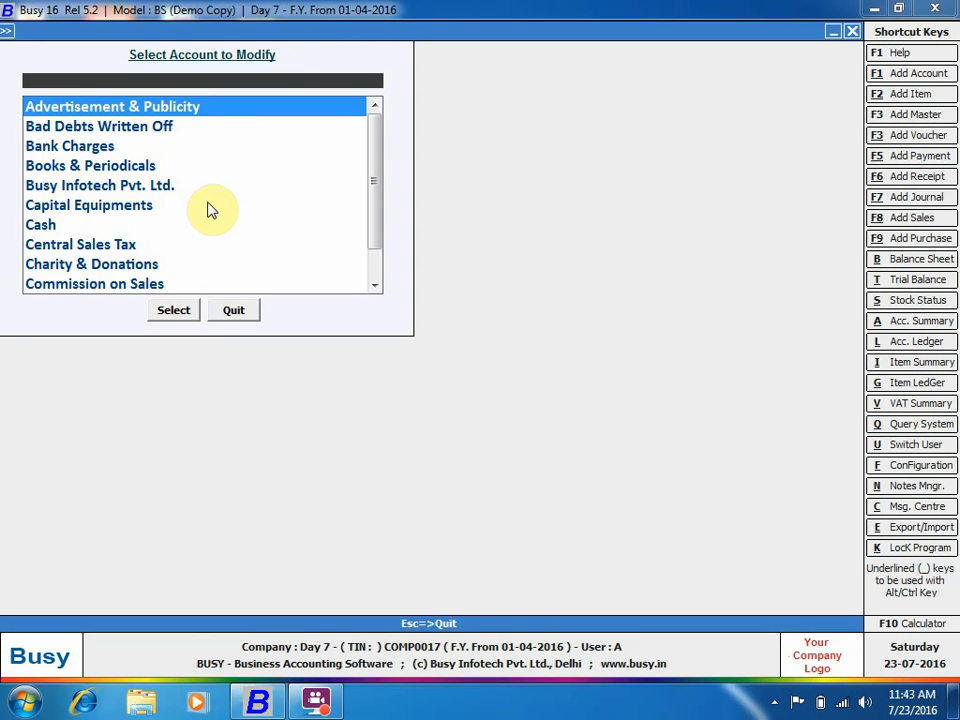
text(bu)
key(Return)
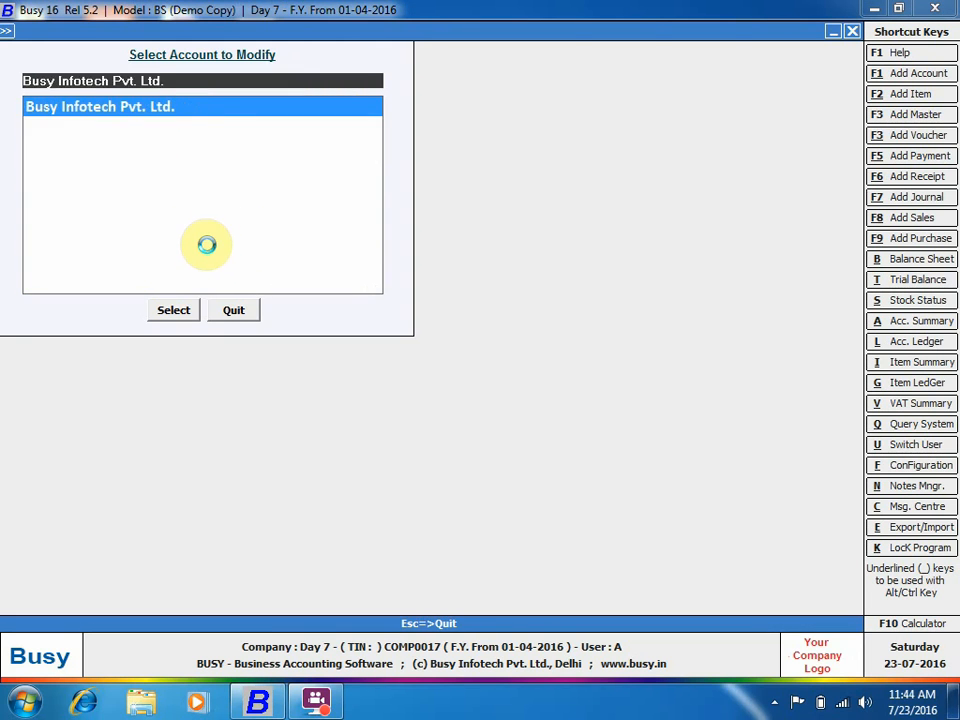
click(575, 330)
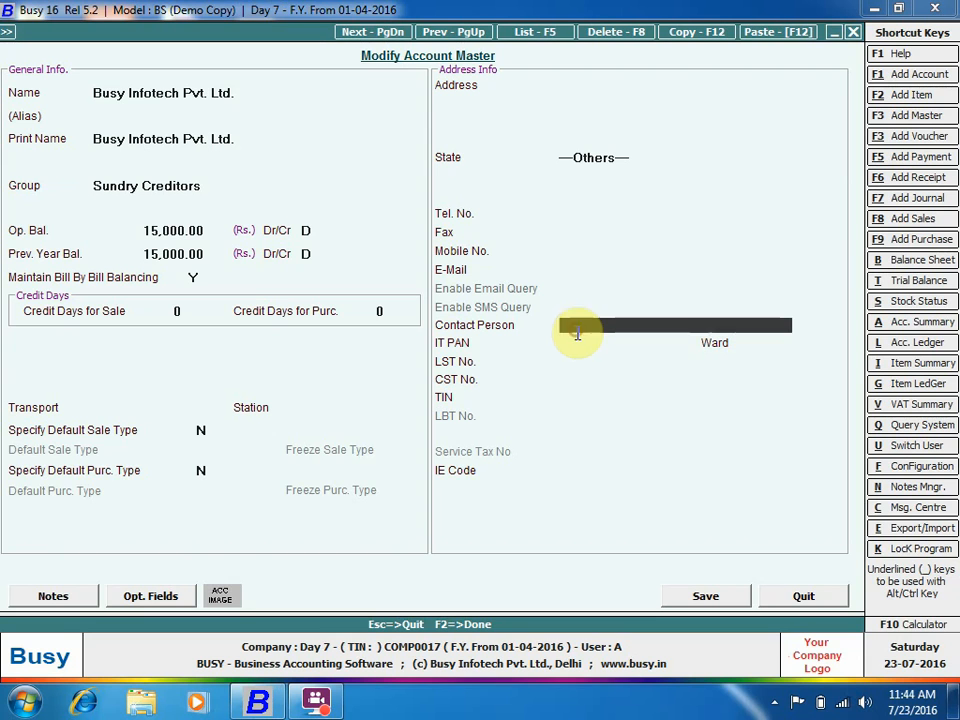
click(576, 400)
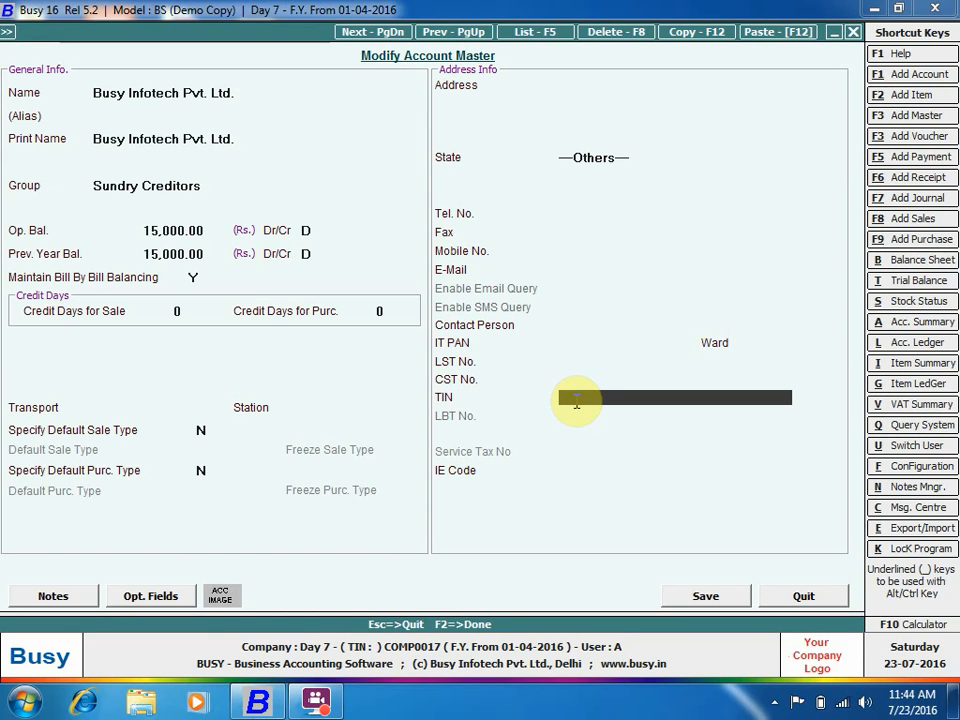
text(07123456789)
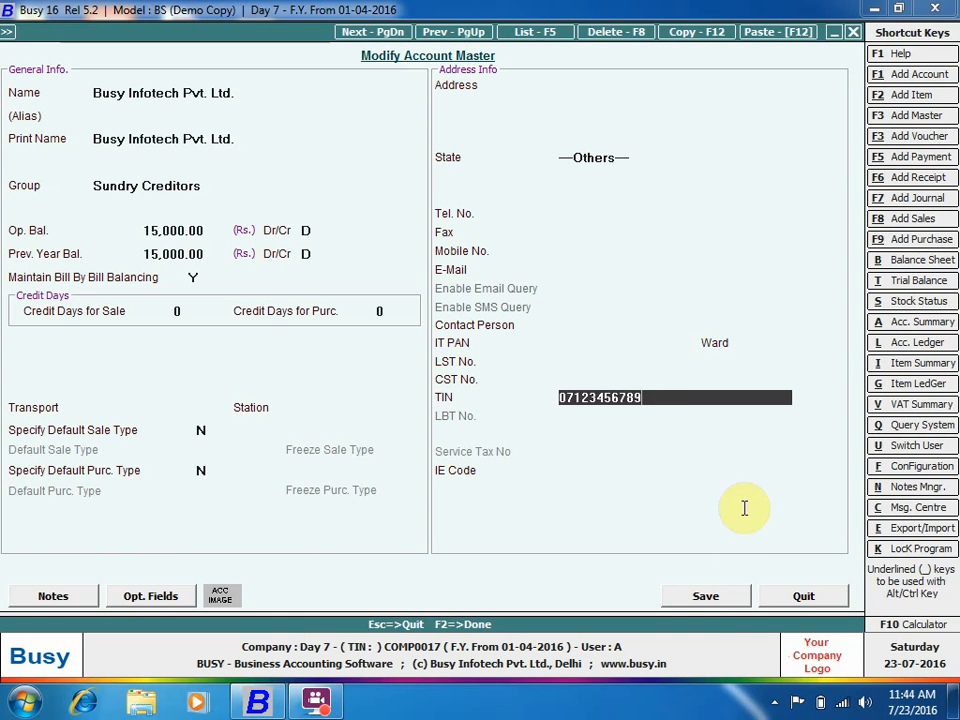
click(698, 595)
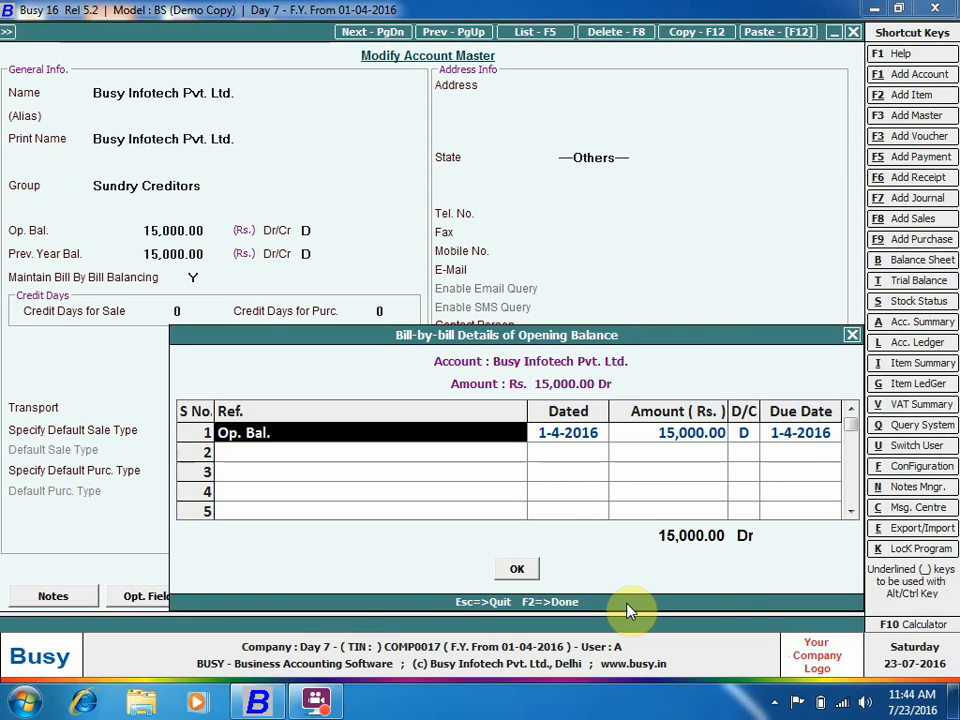
click(517, 569)
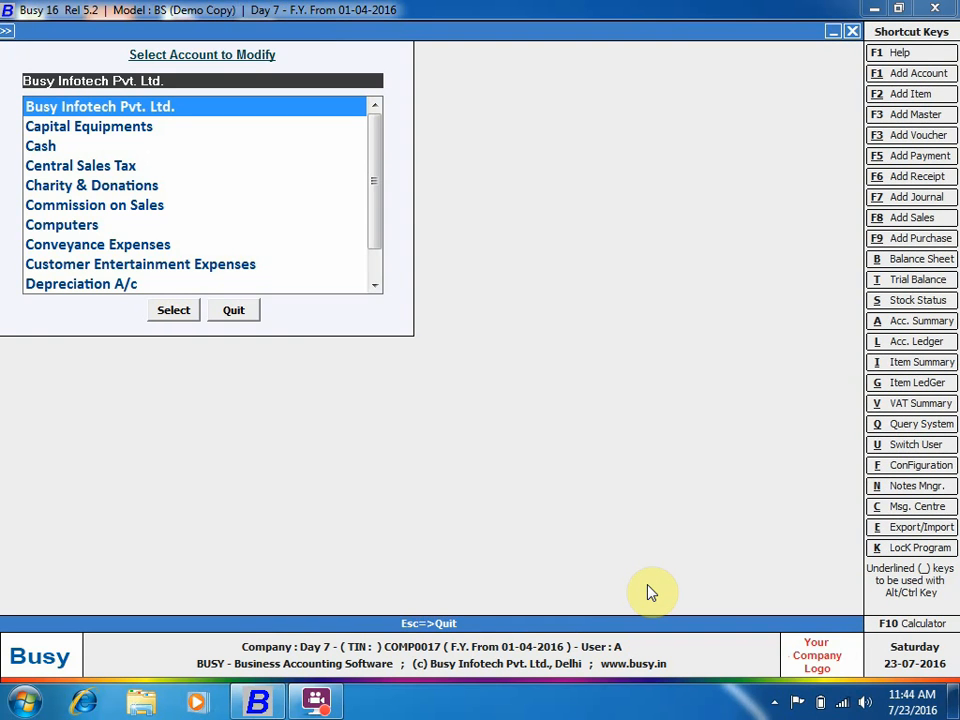
Bring up Change Financial Year for the new year starting 01-04-2017.
key(Escape)
key(Escape)
key(Escape)
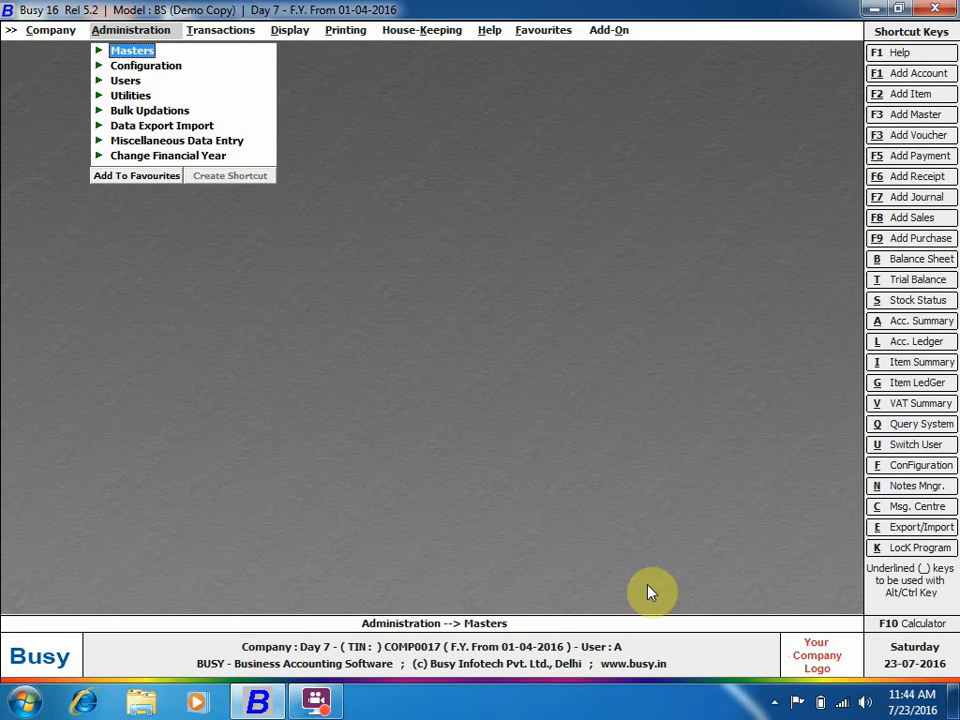
key(Up)
key(Return)
key(Return)
key(Return)
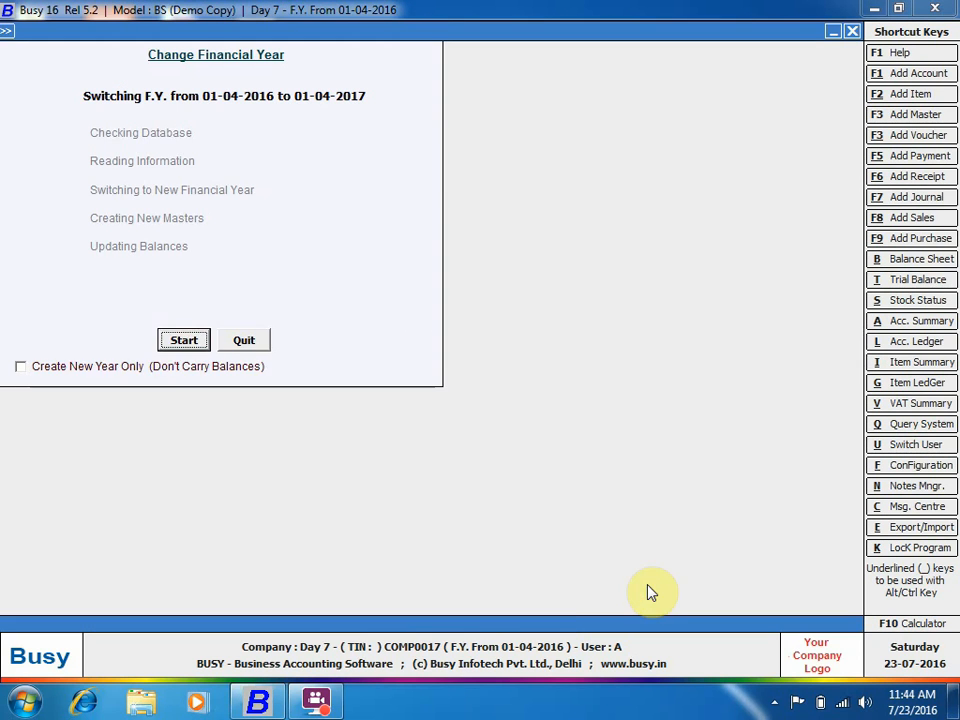
key(Return)
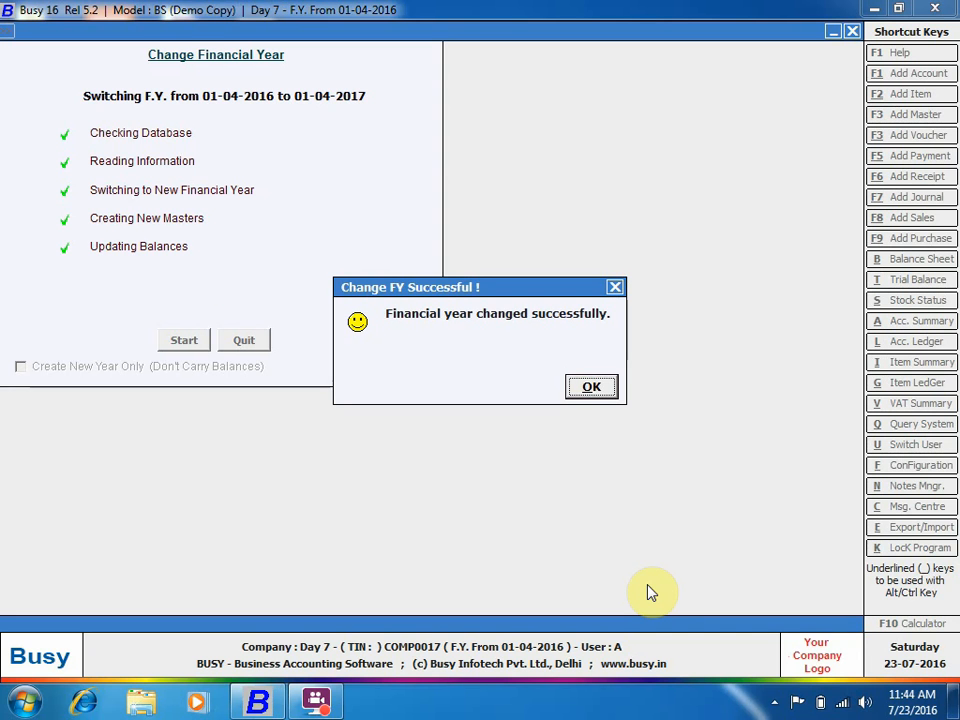
Dismiss the success message after switching to financial year 01-04-2017.
key(Return)
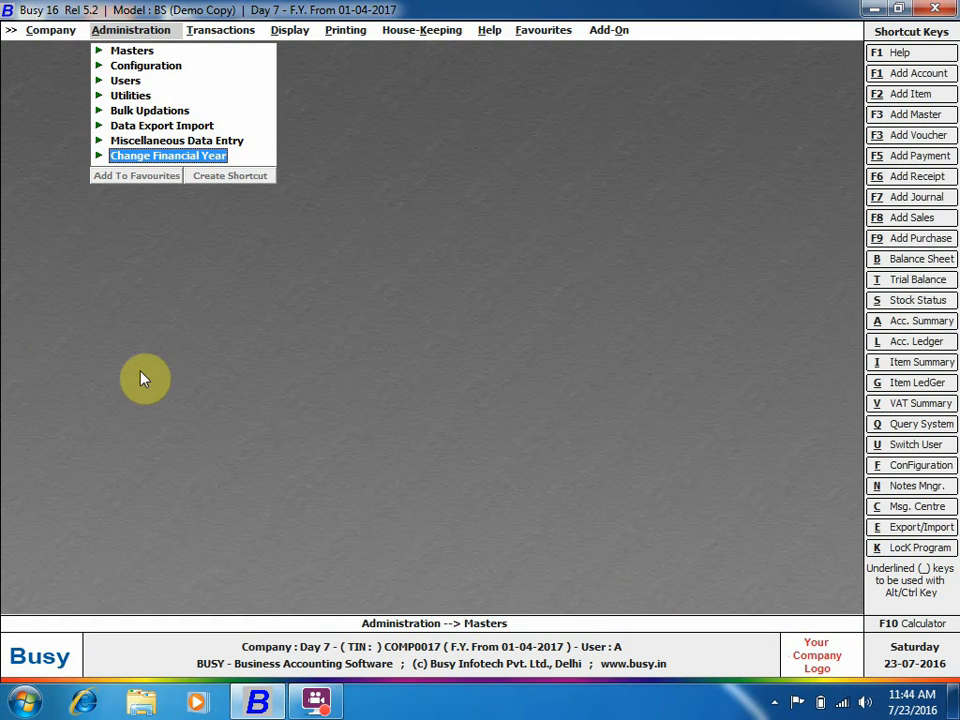
Review the Busy Infotech Pvt. Ltd. account in FY 2017 without changes.
click(143, 52)
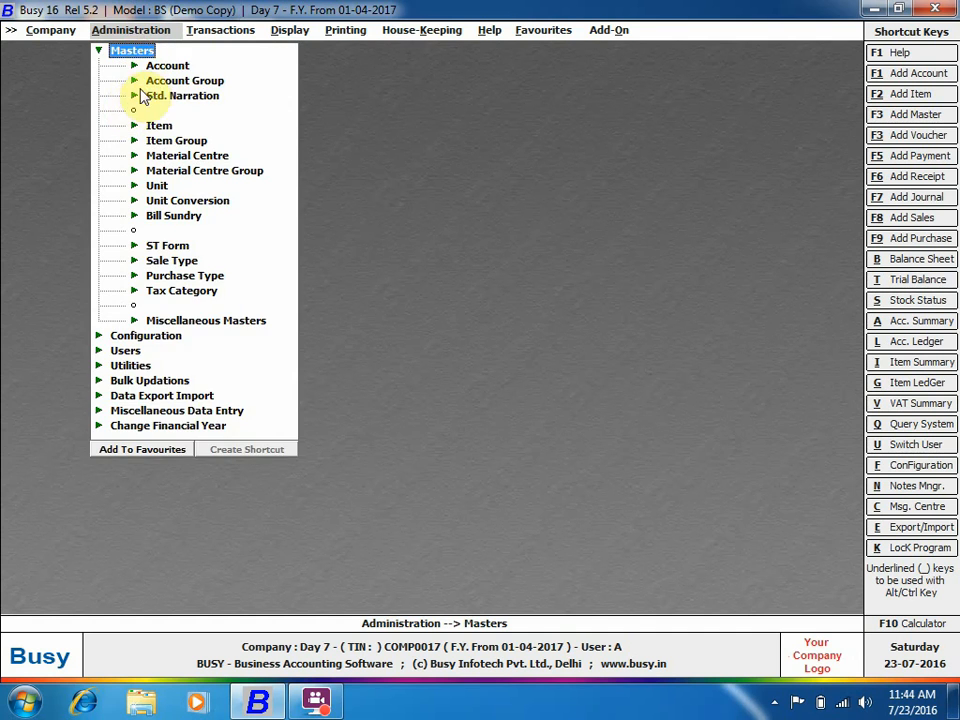
click(167, 66)
click(199, 95)
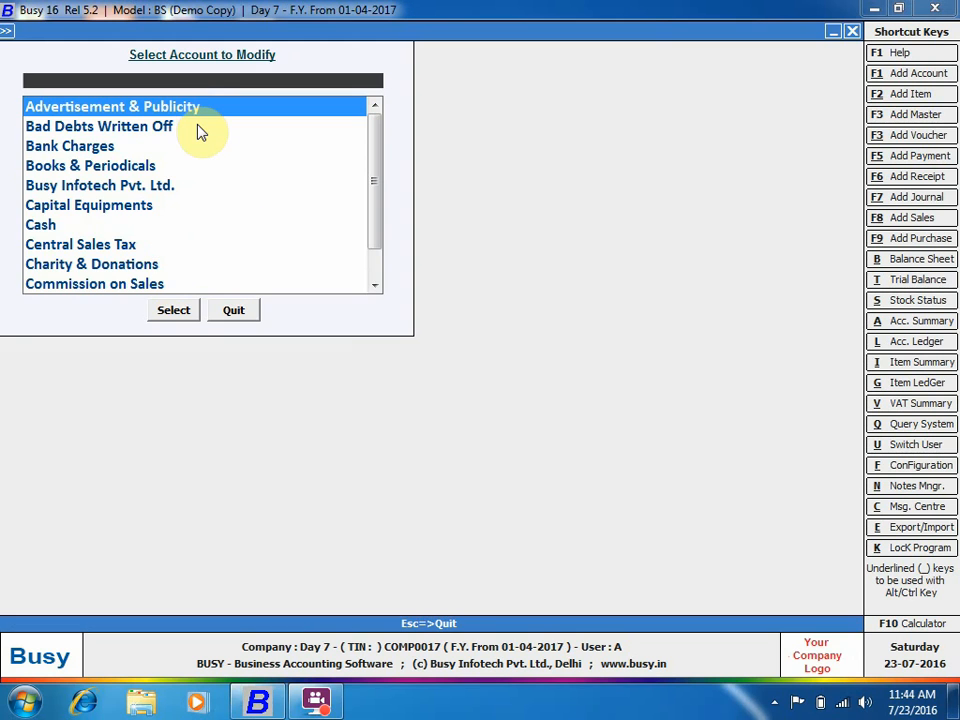
text(Busy Infotech Pvt. Ltd.)
key(Return)
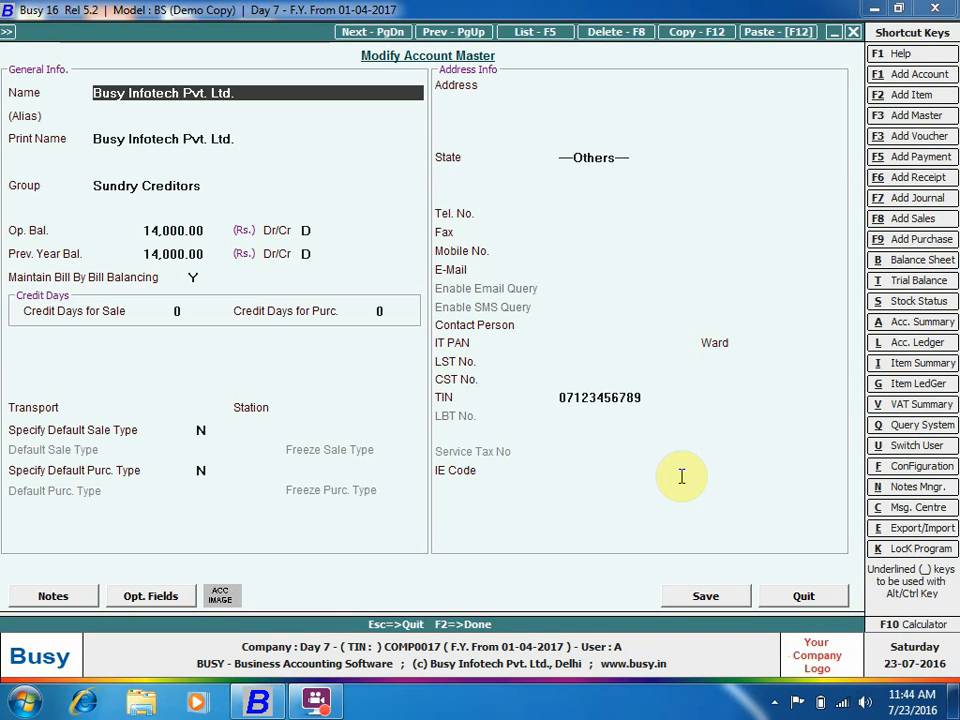
key(Escape)
key(Escape)
Switch the company back to the financial year from 01-04-2016.
key(Up)
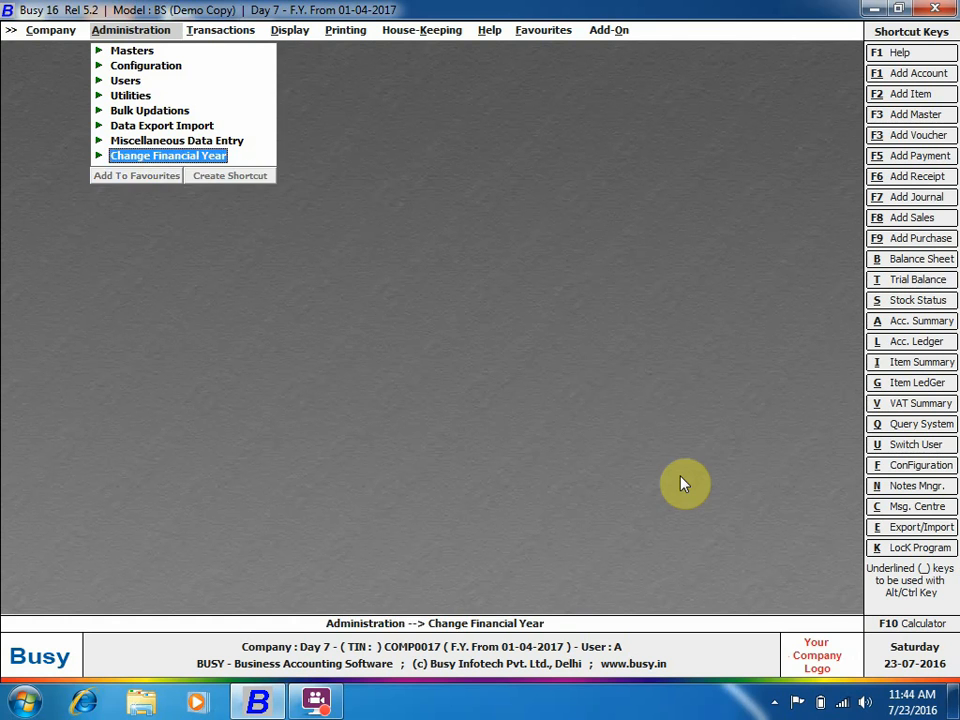
key(Return)
key(Return)
key(Return)
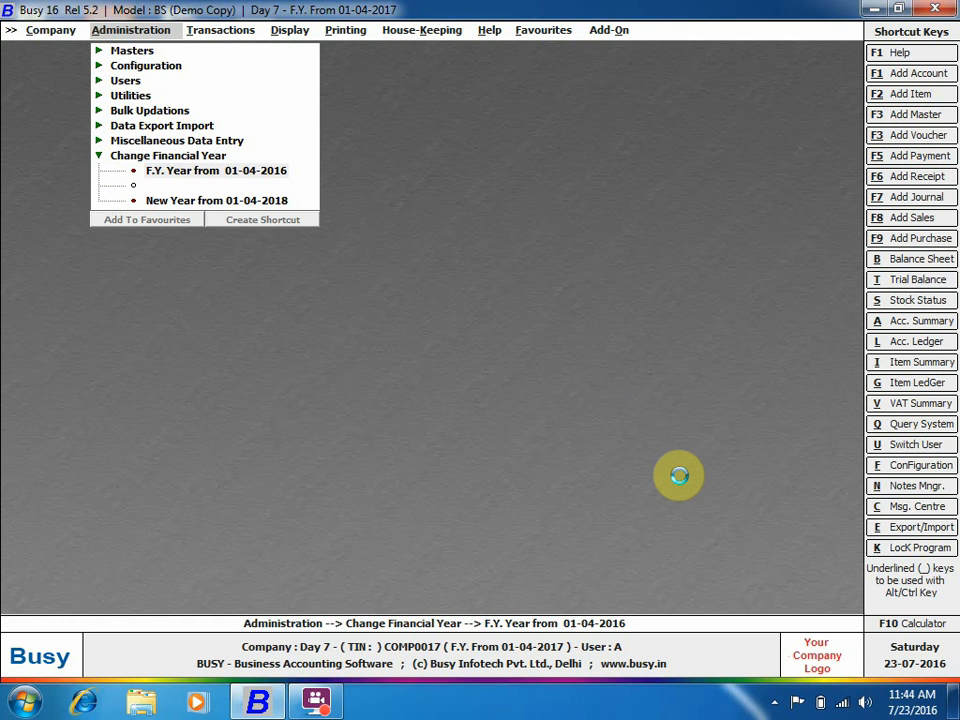
key(Return)
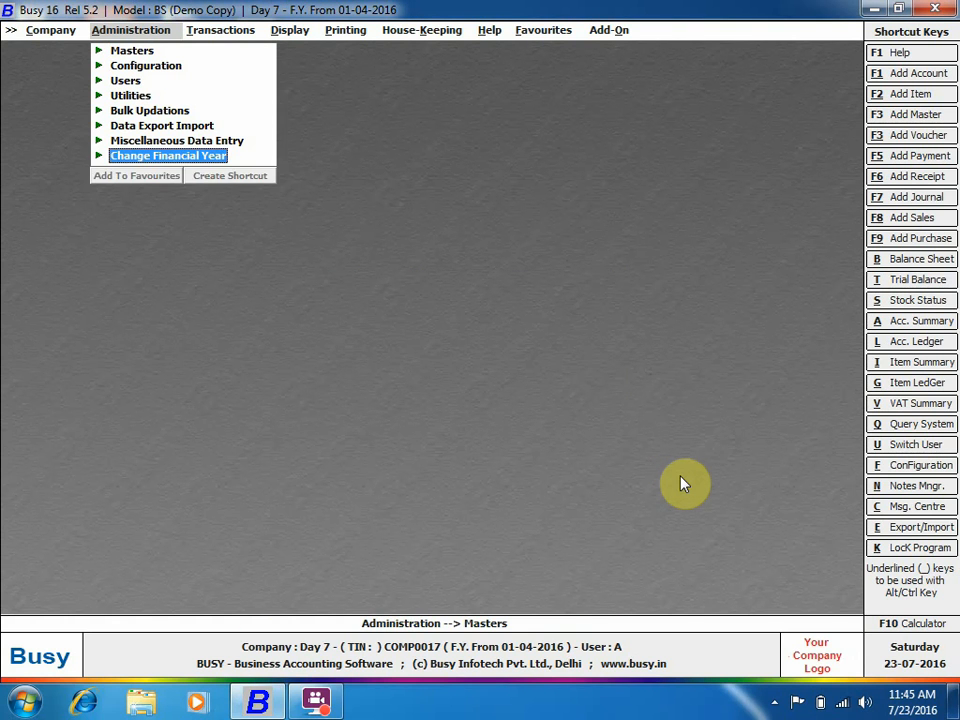
key(Down)
Replace the last two digits of Busy Infotech's TIN and save the account.
key(Return)
key(Return)
key(Down)
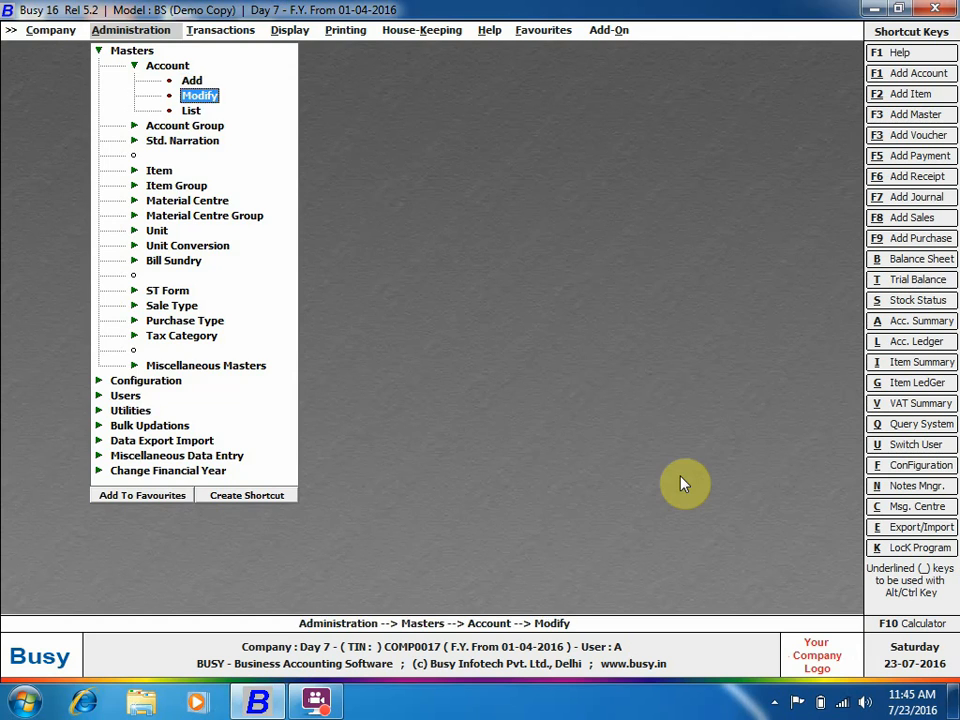
key(Return)
text(bu)
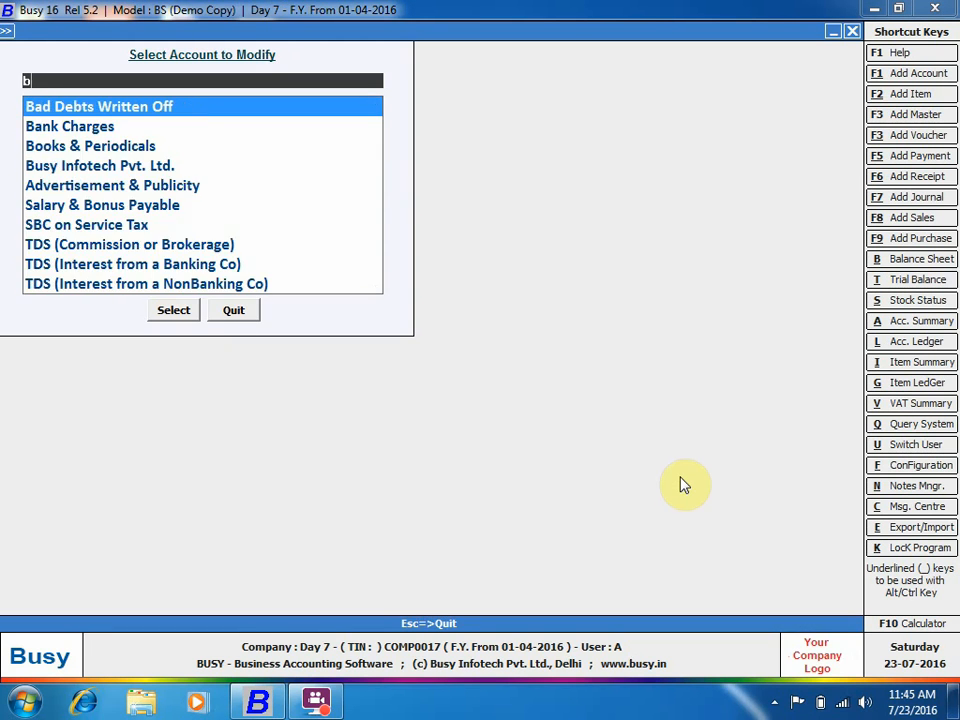
key(Return)
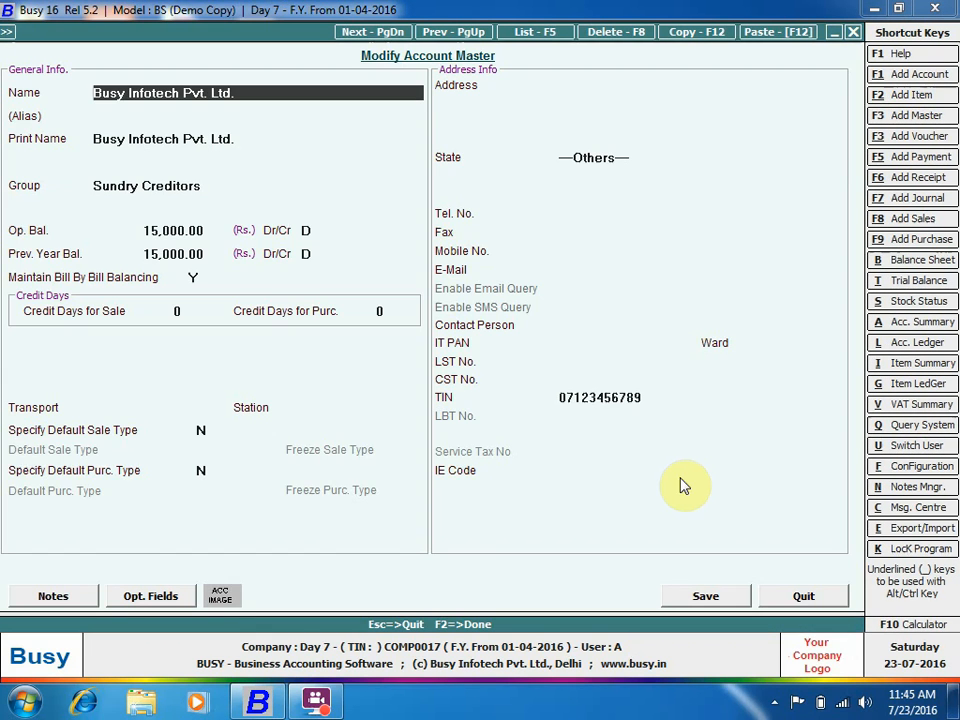
click(649, 401)
key(BackSpace)
key(BackSpace)
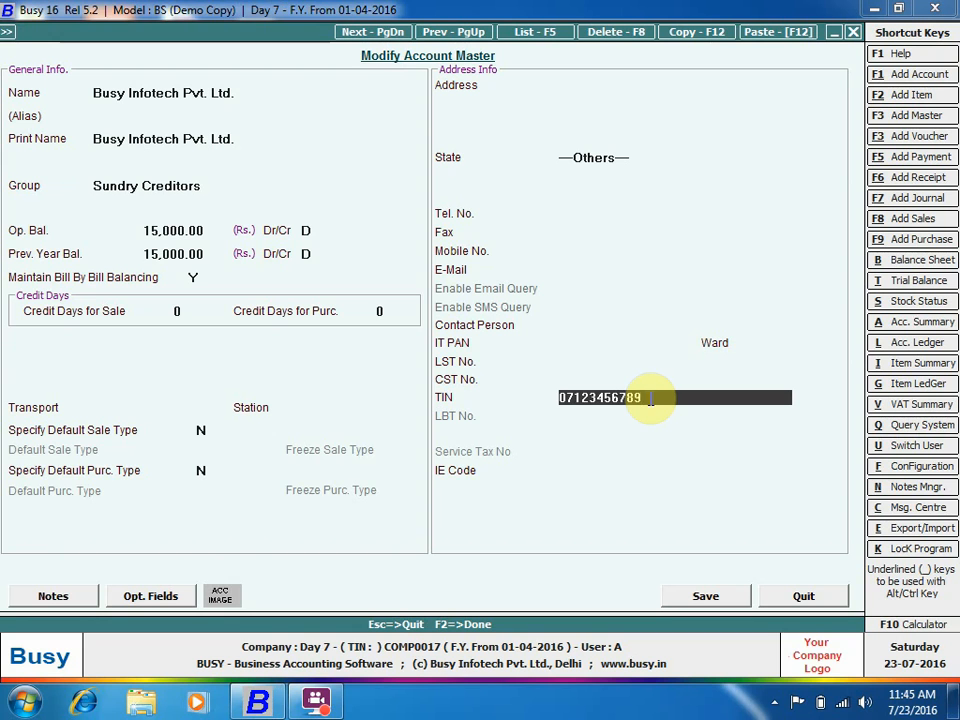
text(10)
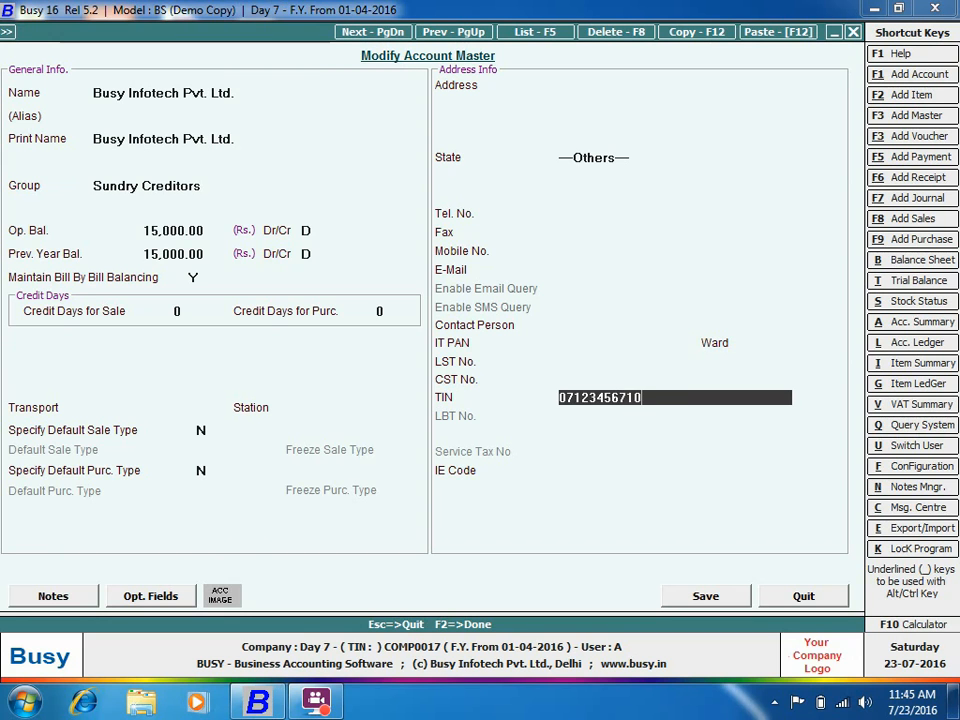
key(Return)
click(707, 596)
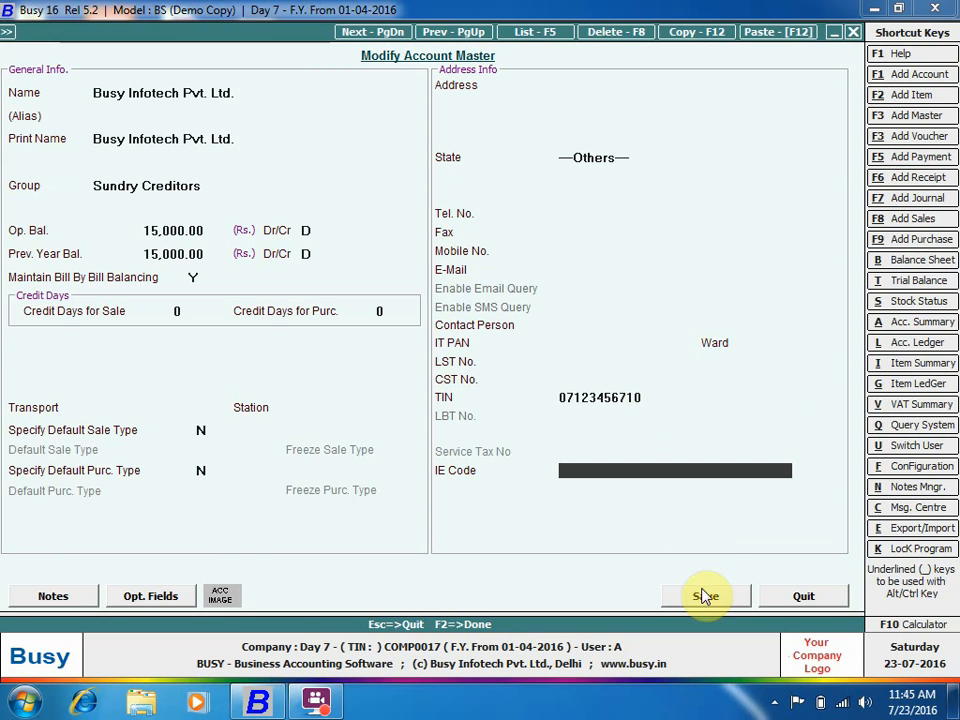
click(531, 570)
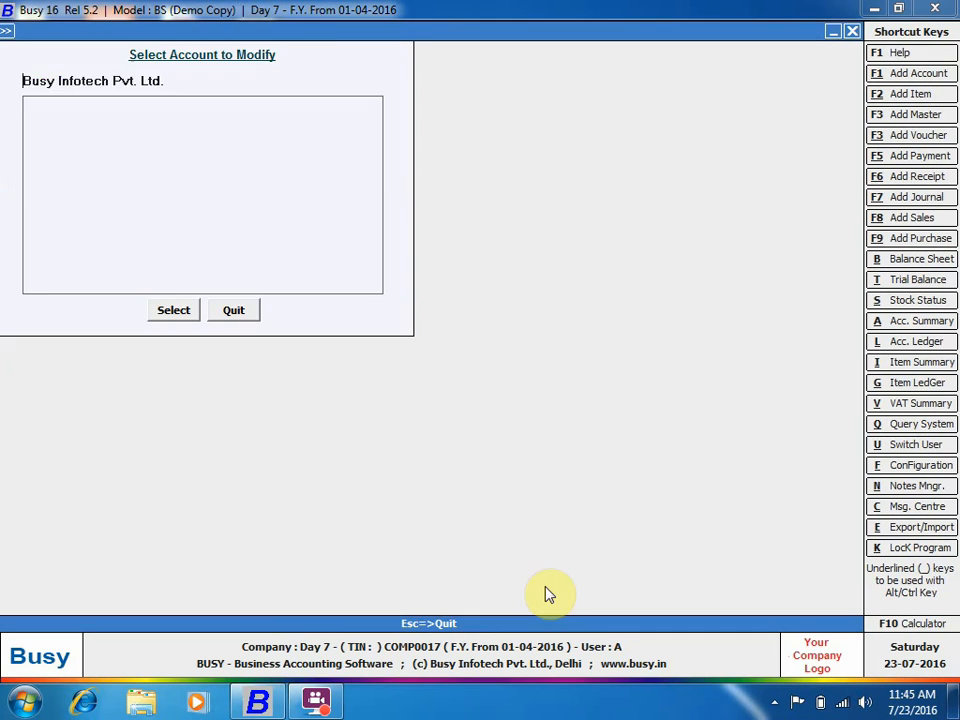
Switch to the 01-04-2017 financial year, carrying balances forward for all masters.
click(238, 311)
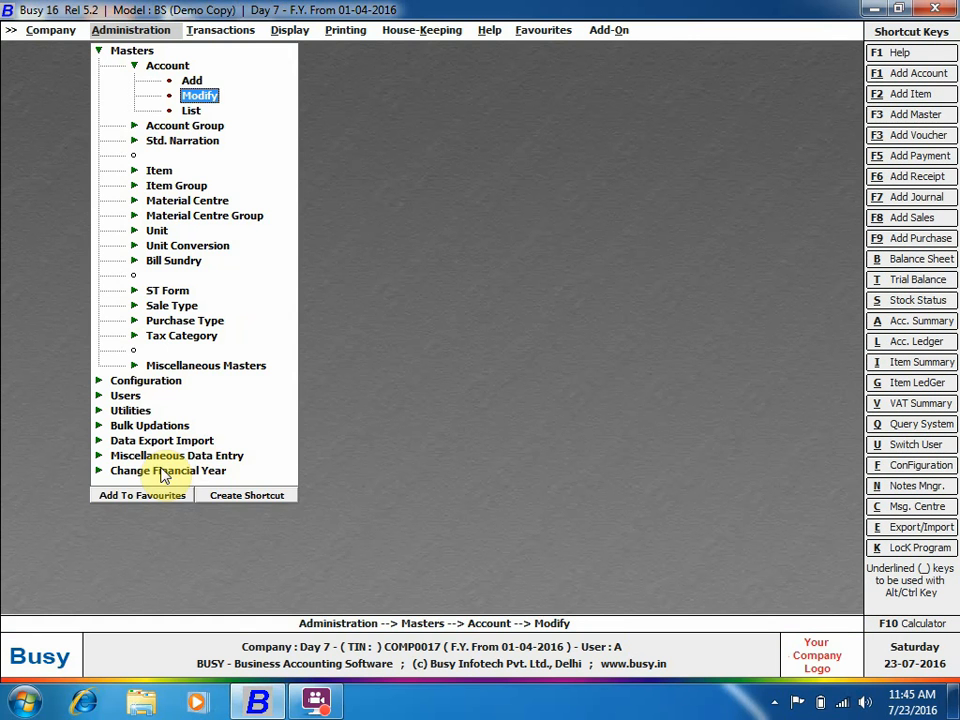
click(165, 469)
click(187, 491)
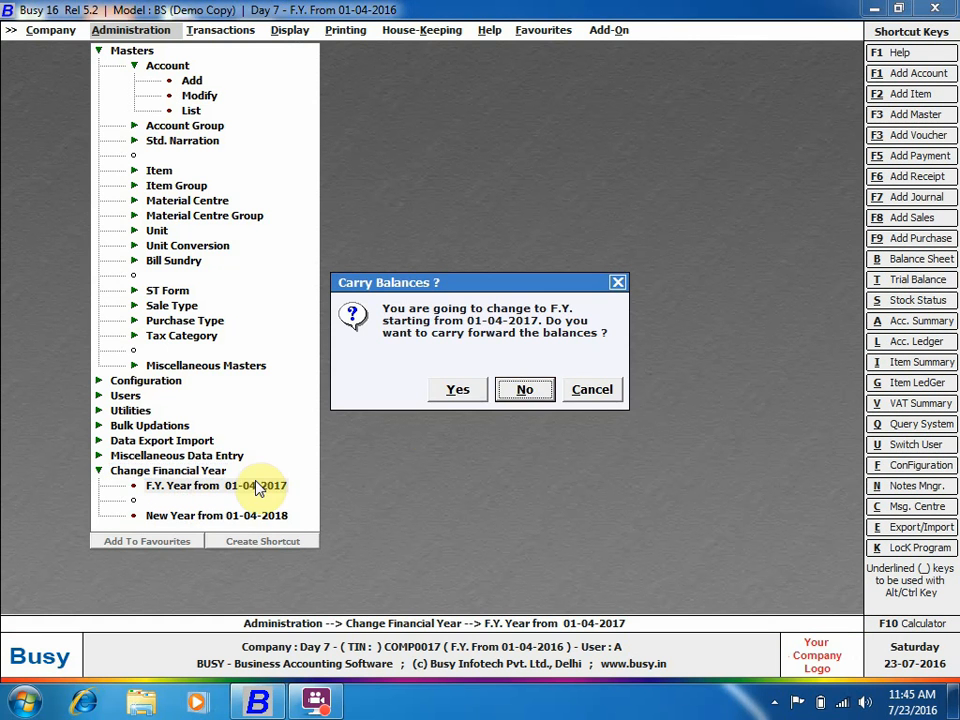
click(455, 389)
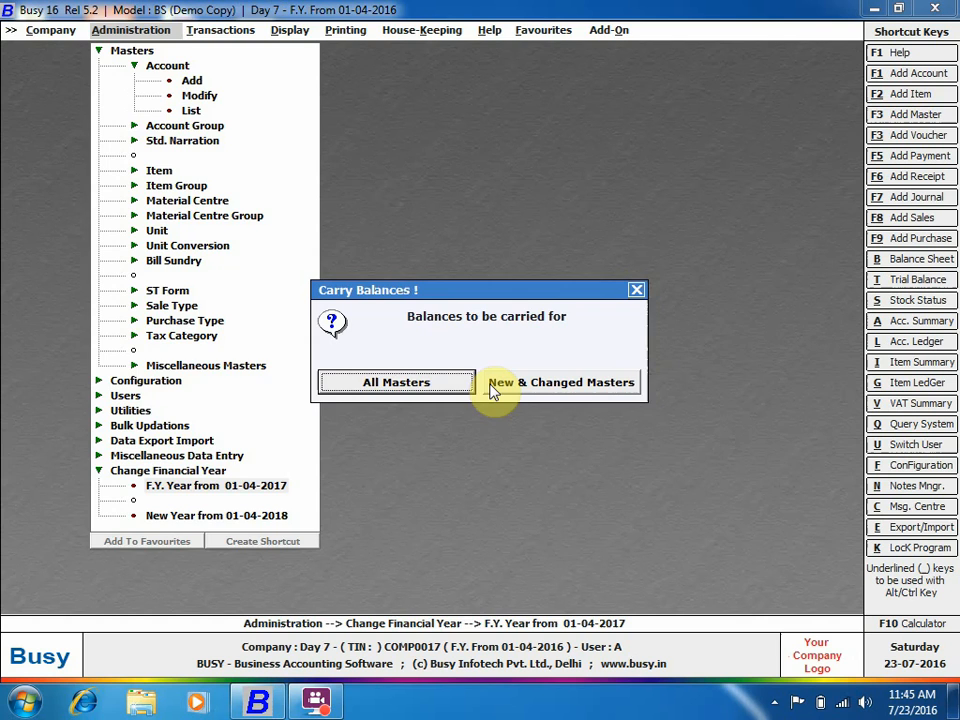
click(437, 385)
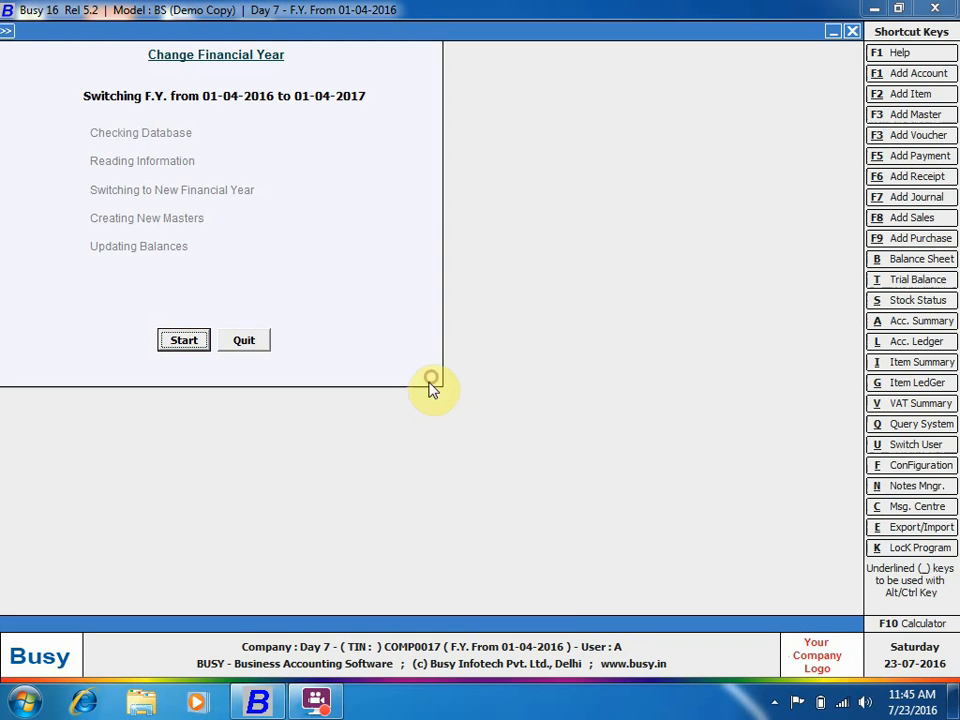
click(193, 343)
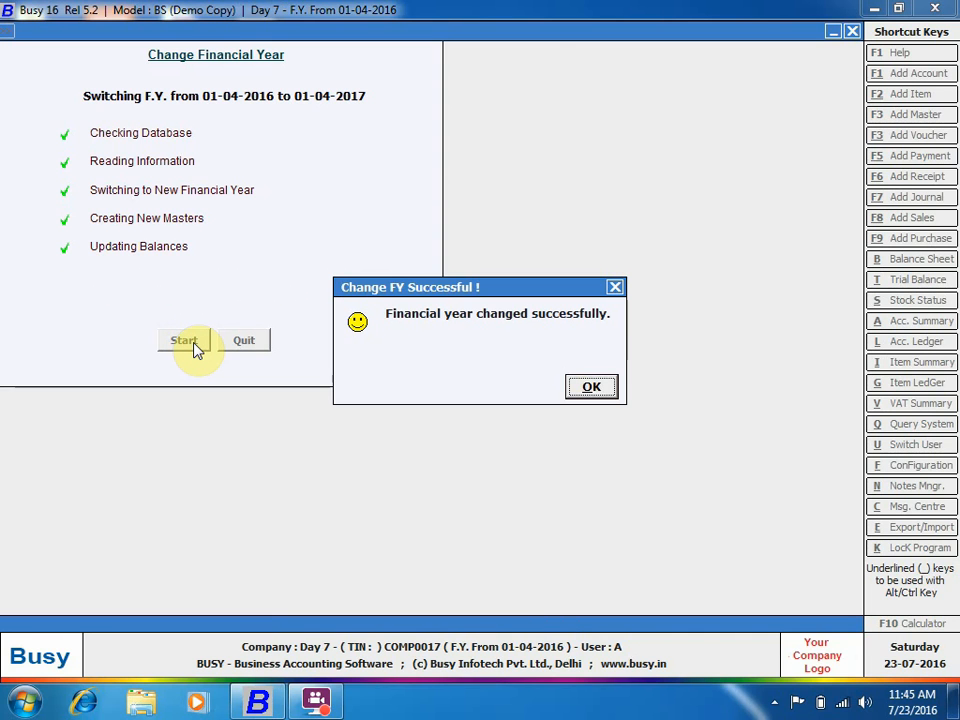
Check the Busy Infotech Pvt. Ltd. account in FY 2017 without changes.
key(Return)
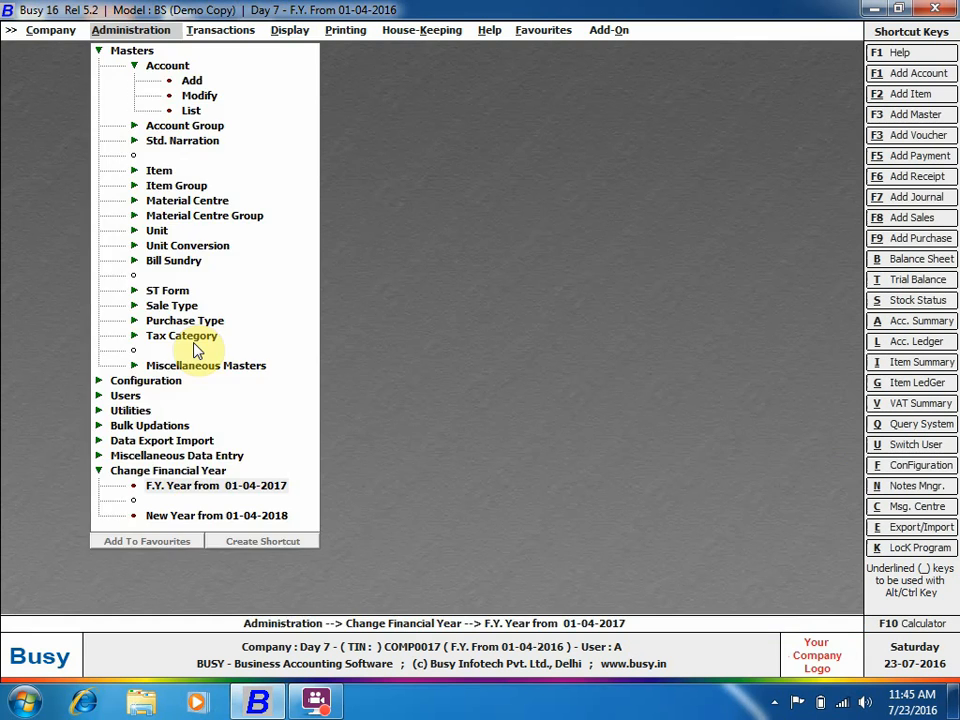
click(139, 50)
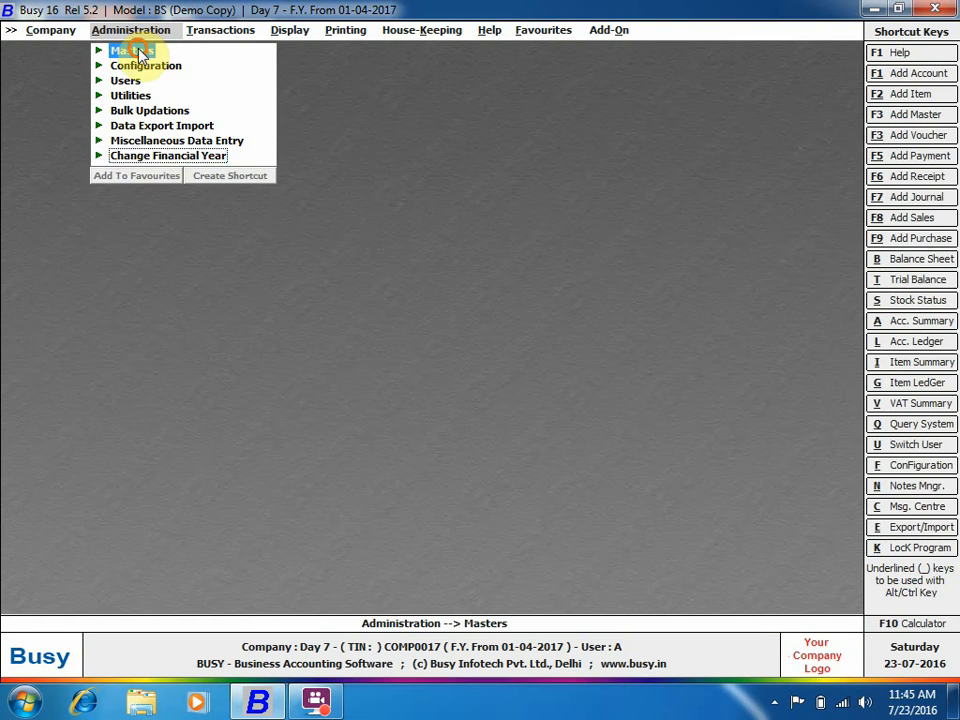
click(150, 67)
click(213, 101)
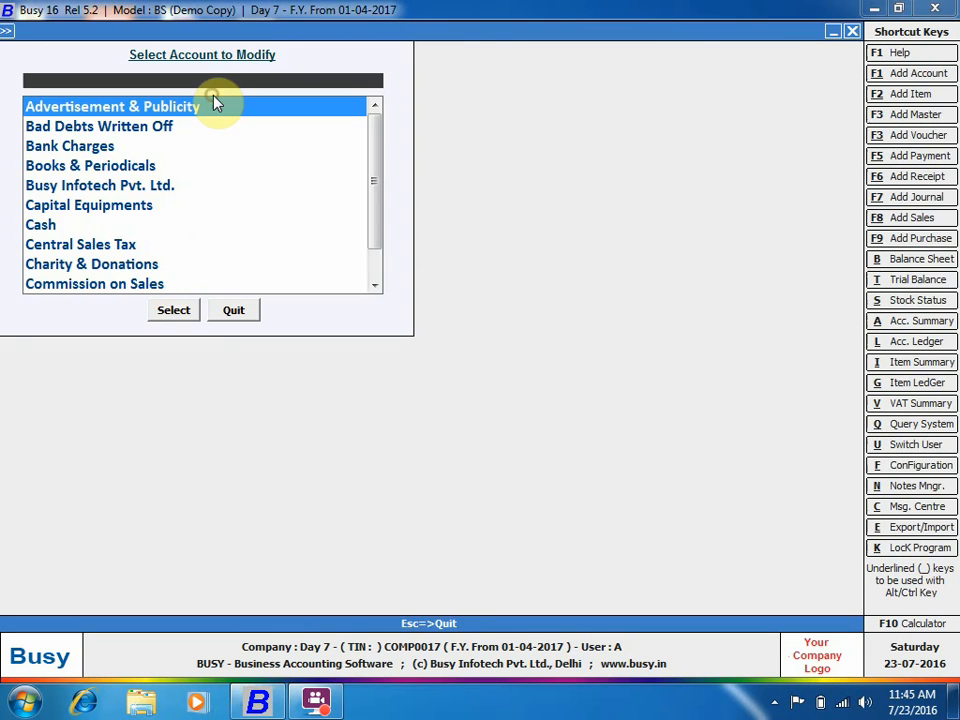
text(bus)
key(Return)
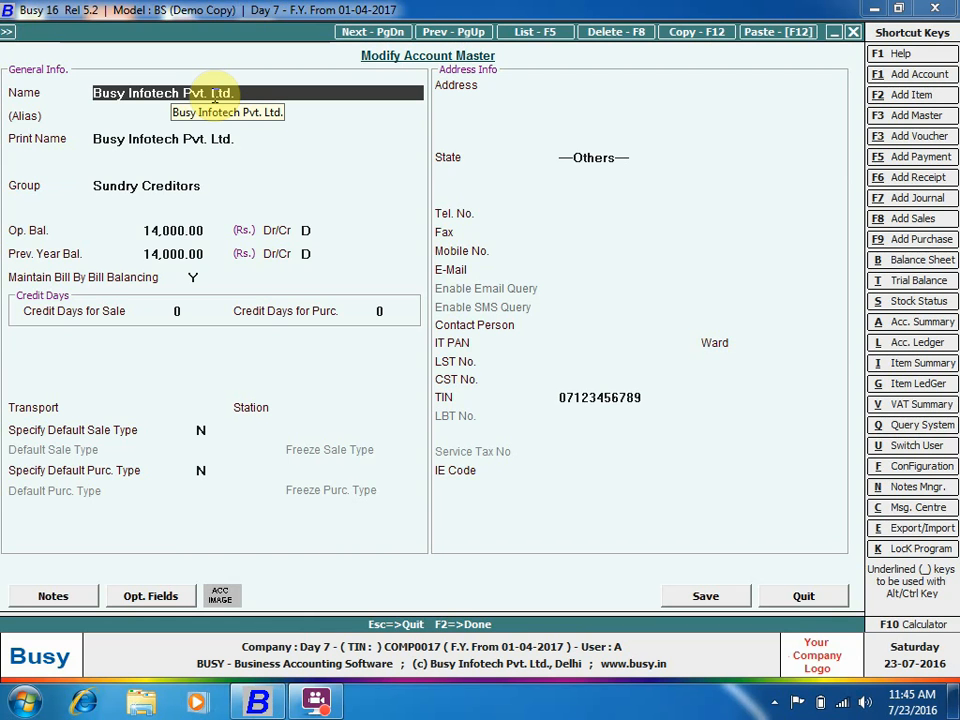
key(Escape)
key(Escape)
key(Escape)
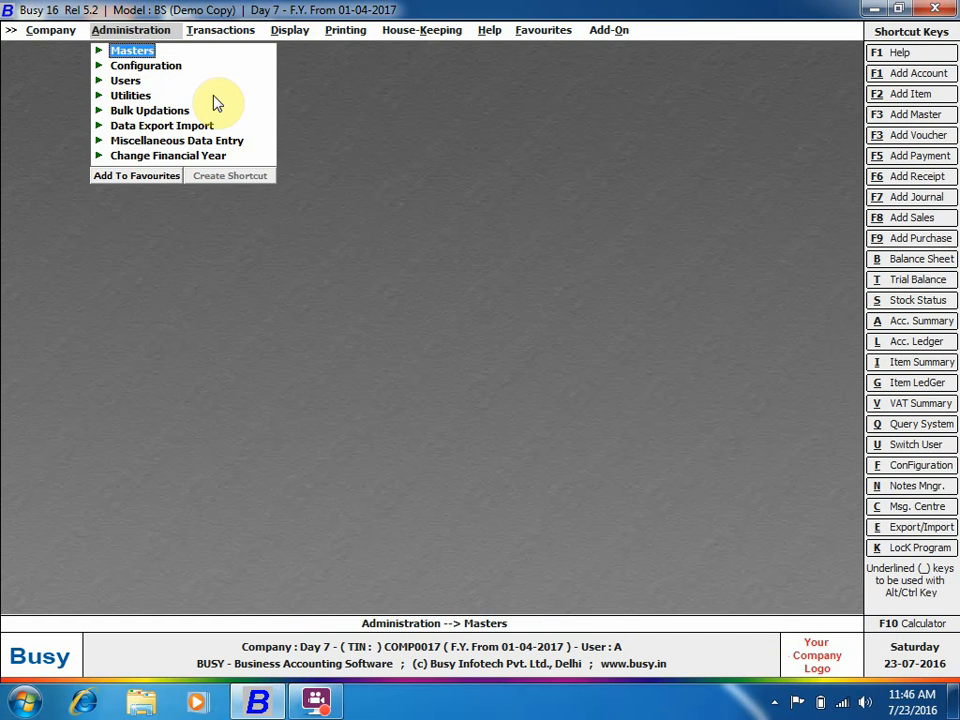
Switch back to the financial year from 01-04-2016 and acknowledge the confirmation.
key(Up)
key(Return)
key(Return)
key(Return)
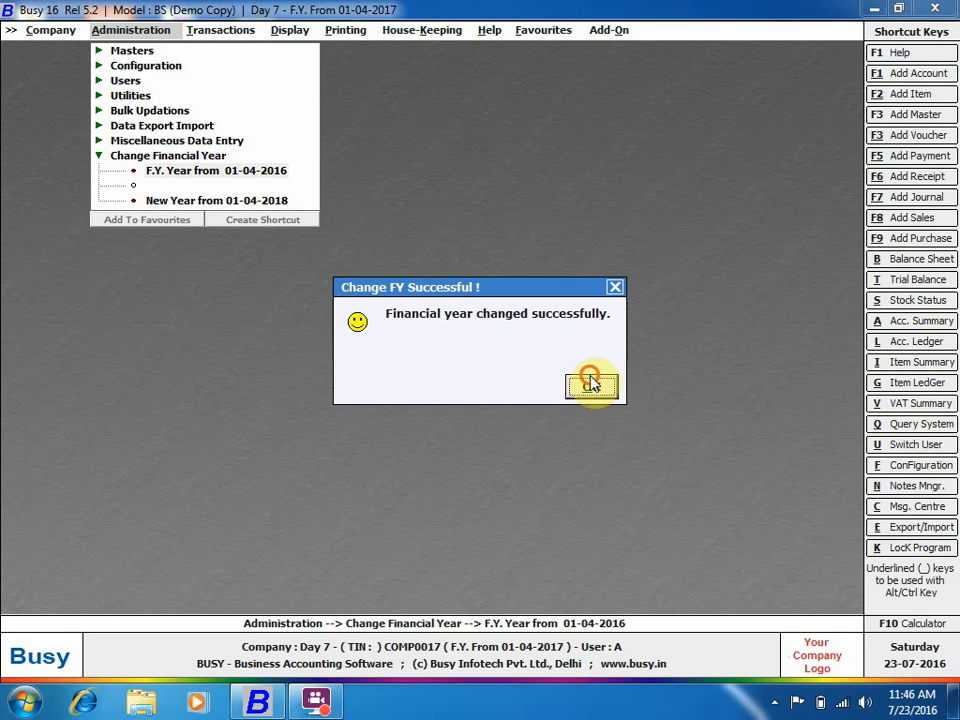
click(586, 384)
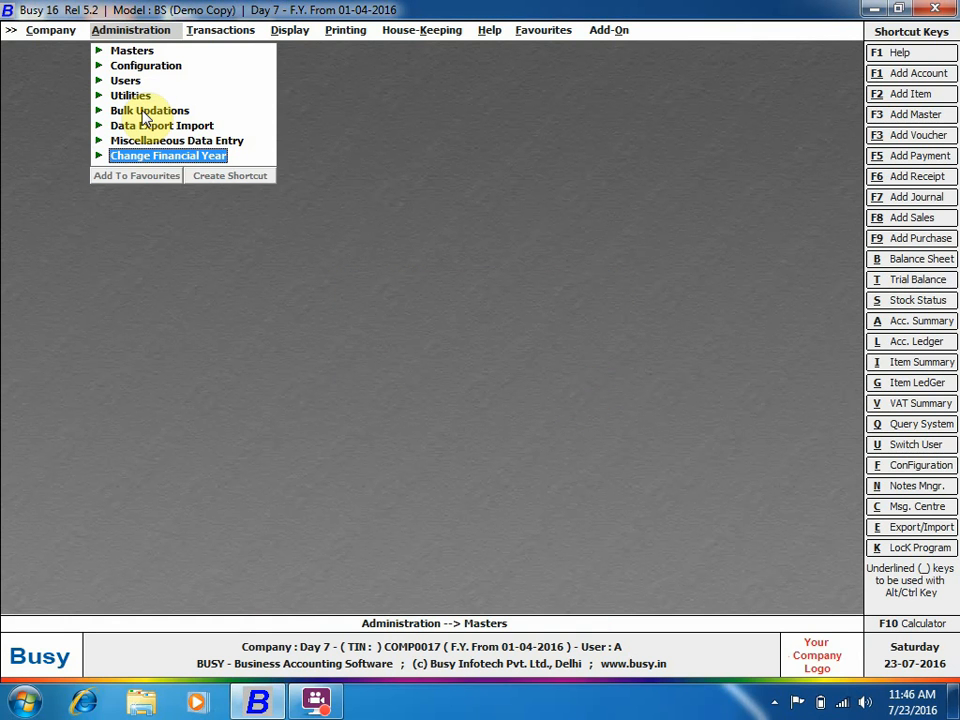
Open Masters Synchronization under Administration > Bulk Updations.
click(148, 111)
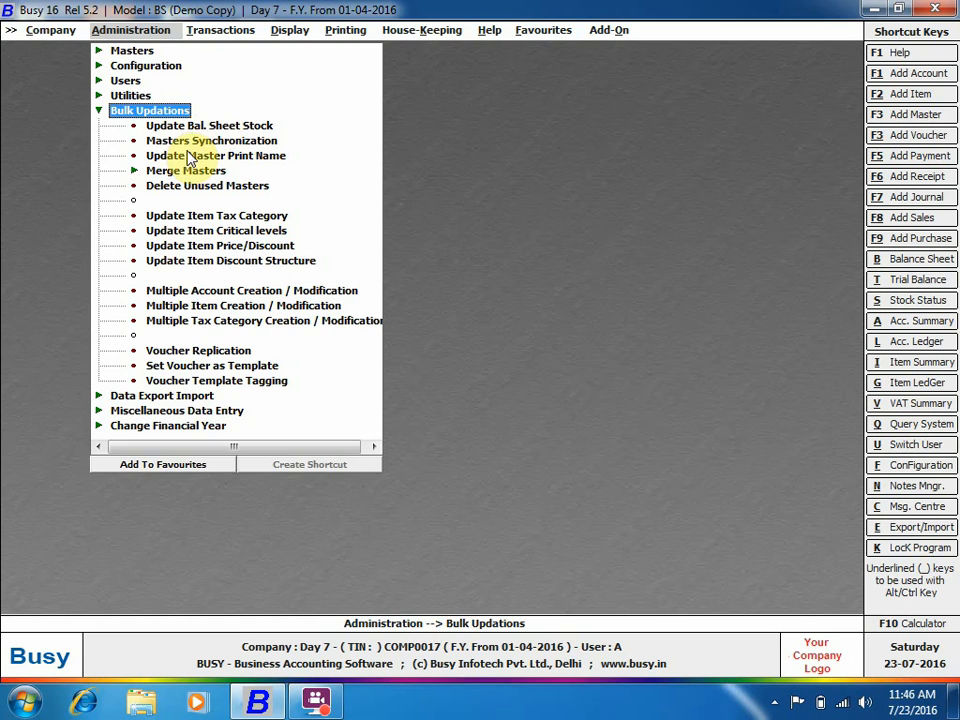
click(186, 142)
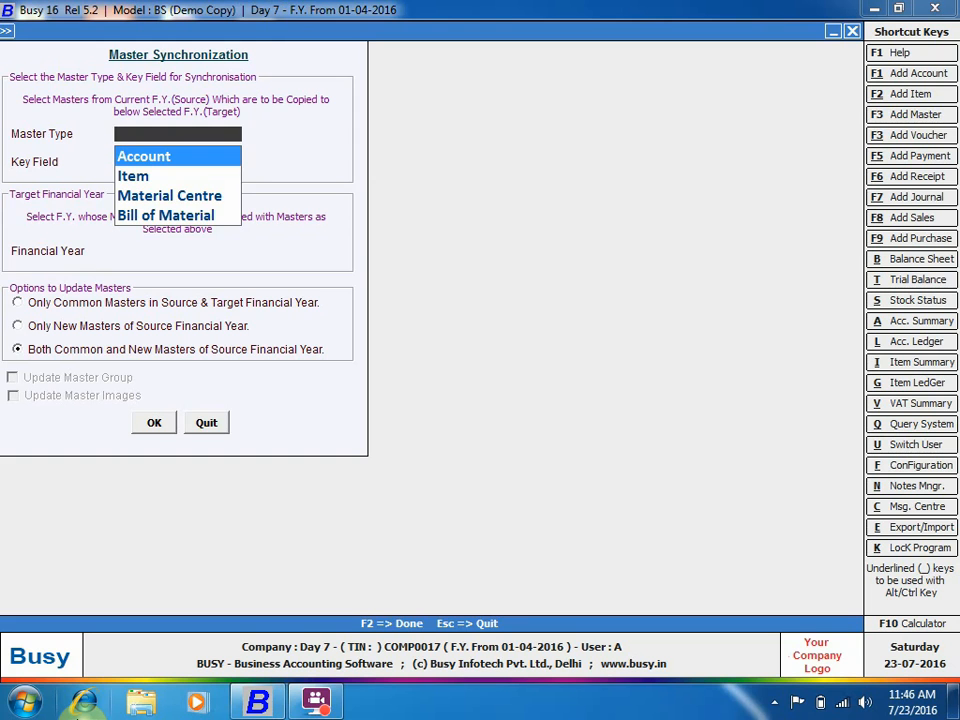
Choose Account masters keyed by Name, load the list, and select only Busy Infotech Pvt. Ltd.
key(Return)
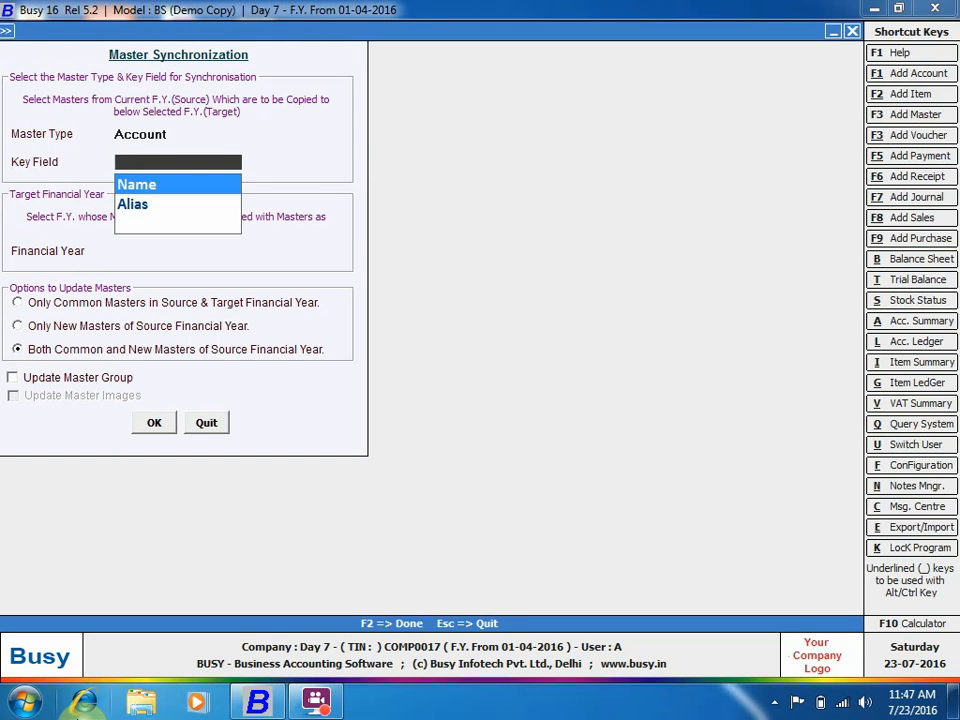
key(Return)
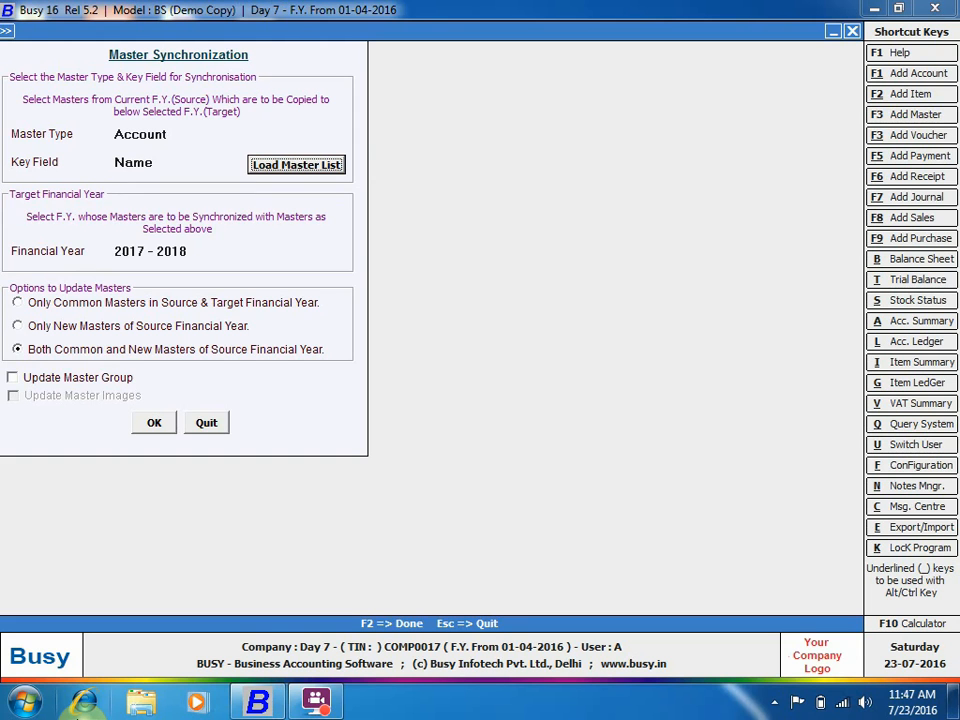
key(Return)
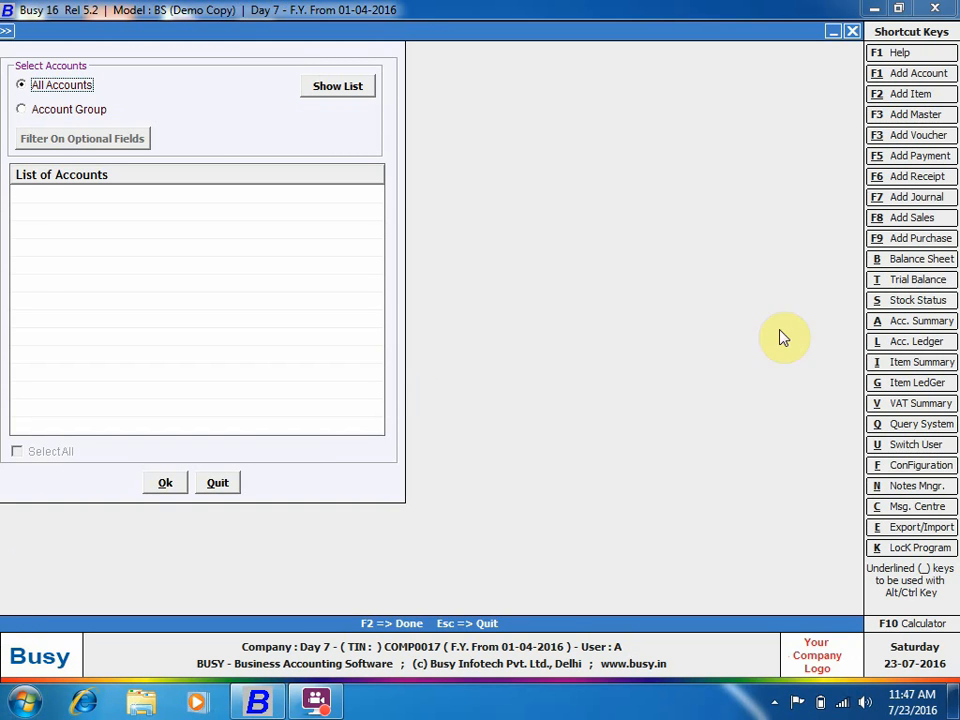
click(323, 87)
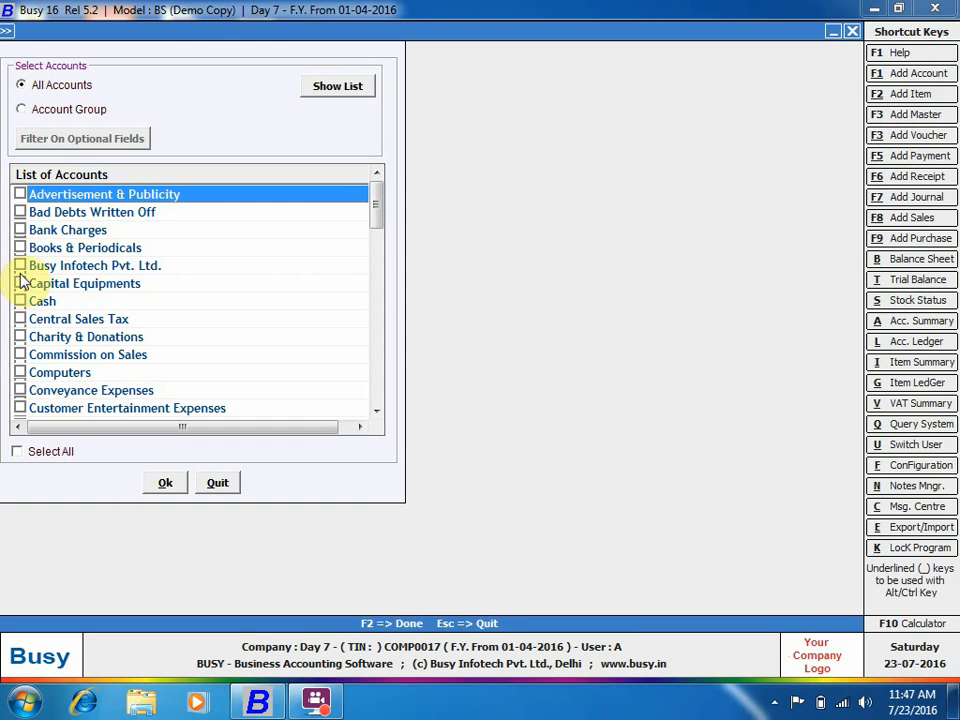
click(20, 265)
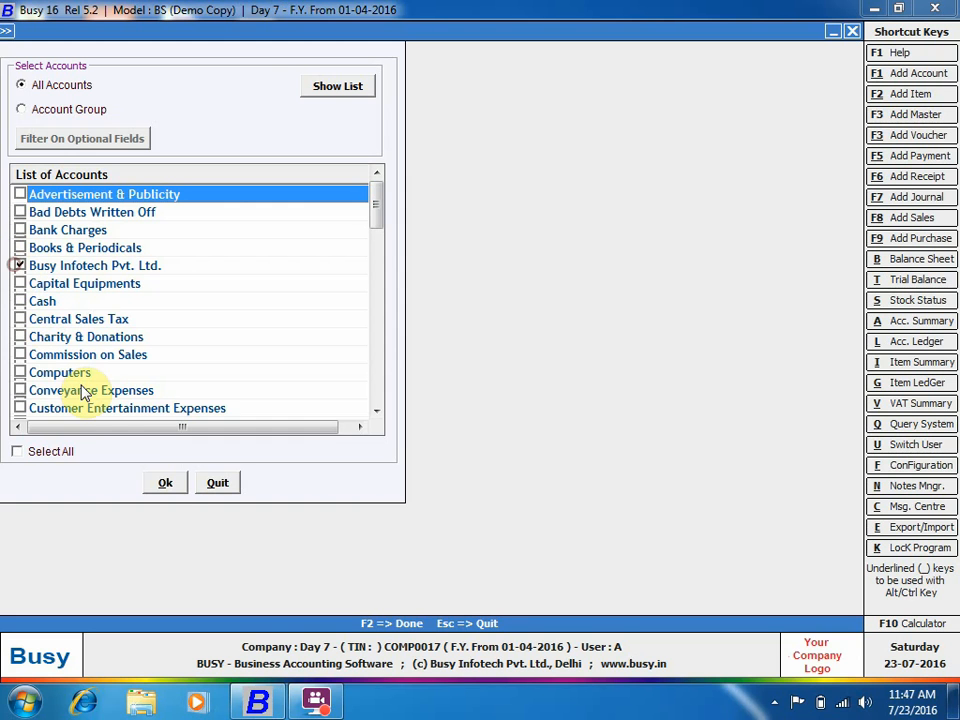
click(166, 485)
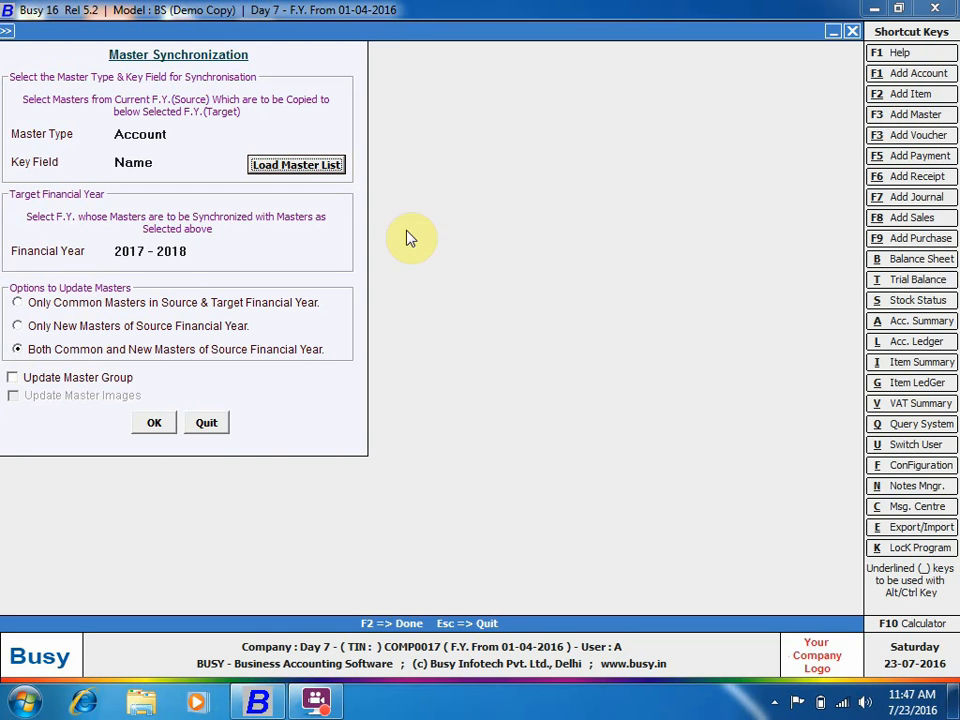
Copy the account into 2017 - 2018 with Update Master Group ticked, skipping the log.
click(215, 252)
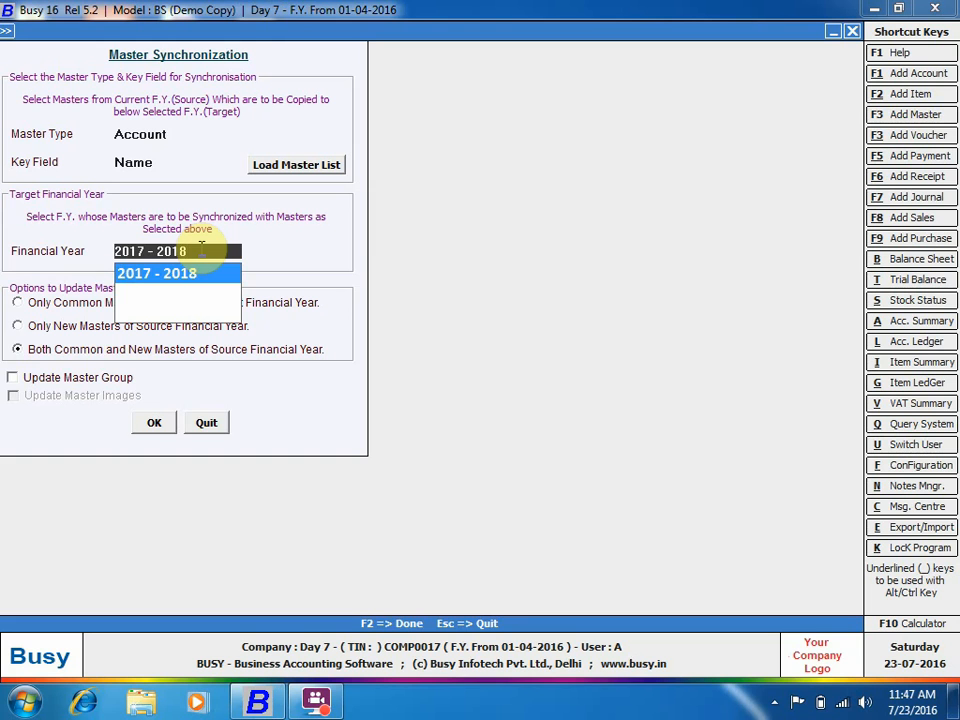
key(Return)
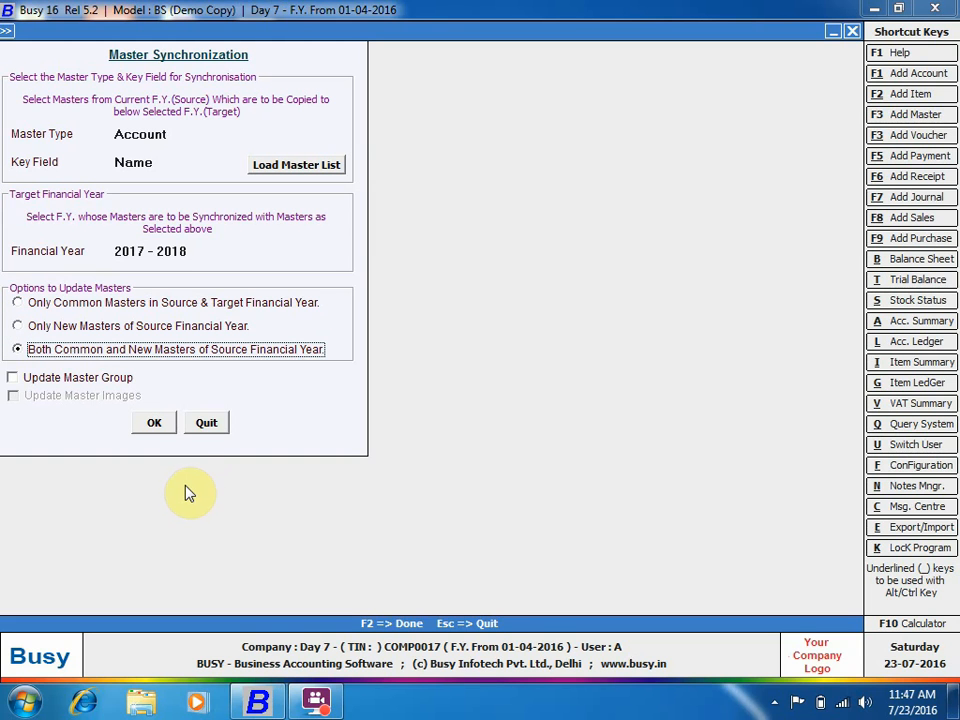
click(81, 381)
click(150, 423)
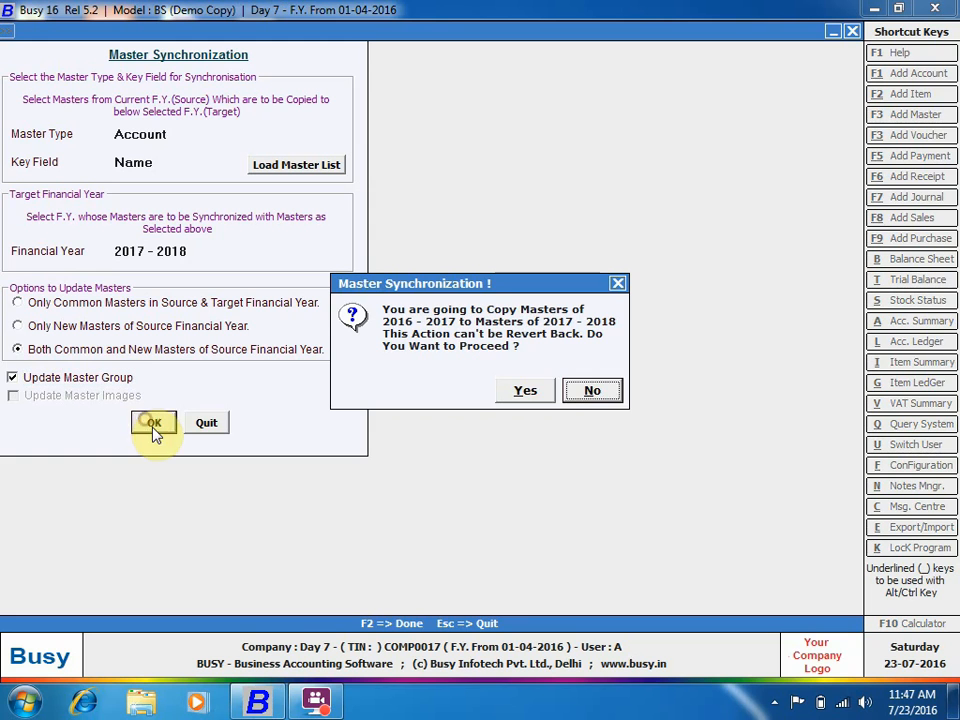
click(525, 392)
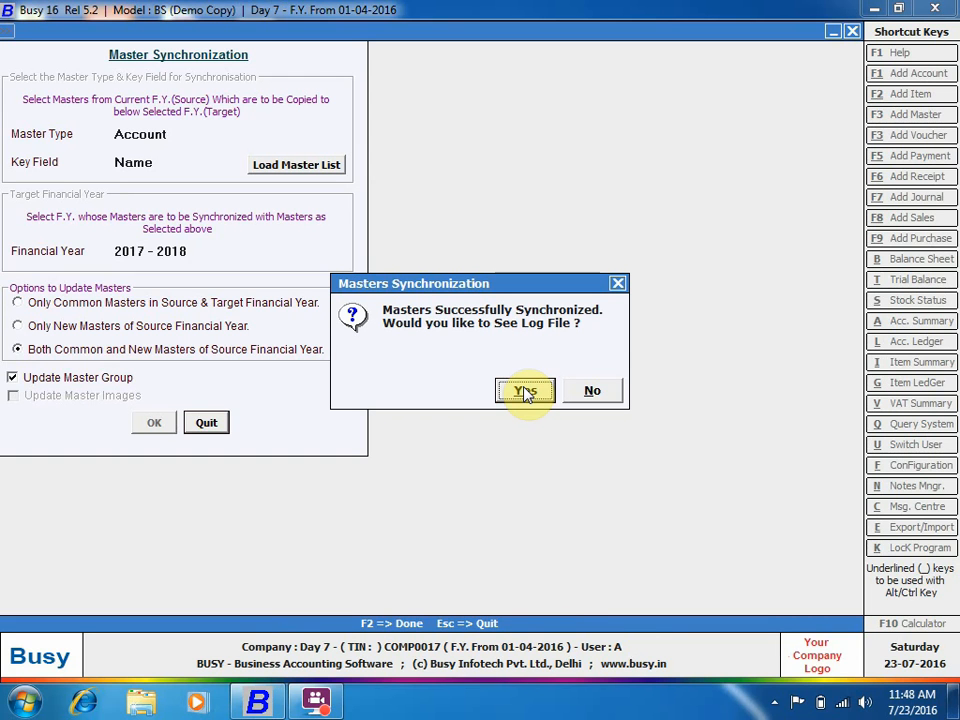
click(577, 392)
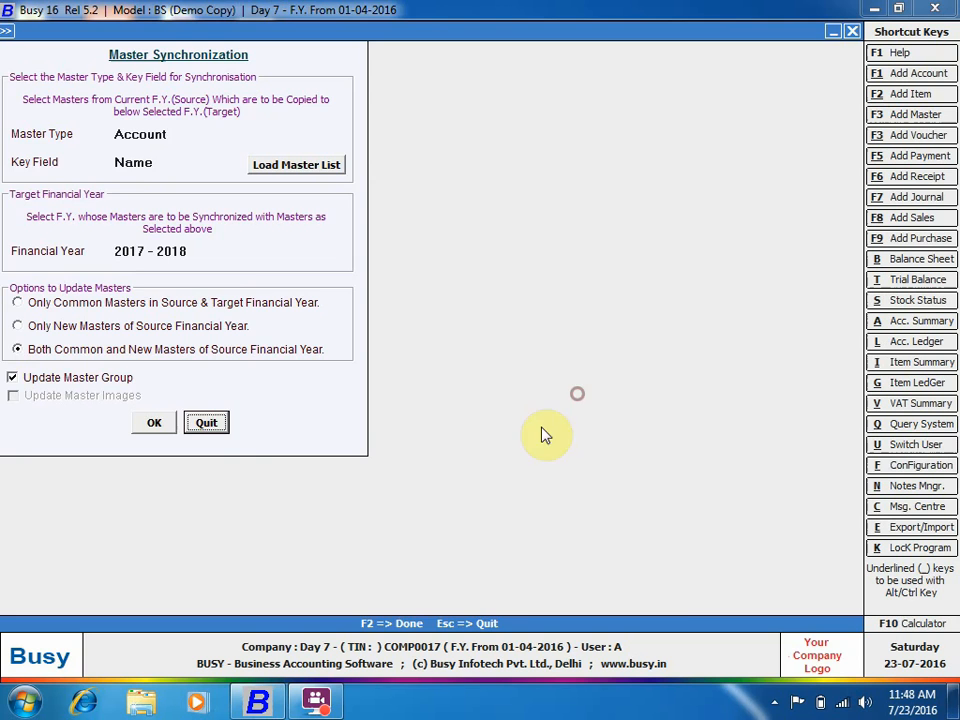
click(208, 422)
click(178, 425)
Change to the F.Y. from 01-04-2017, carrying balances forward for the masters.
click(222, 442)
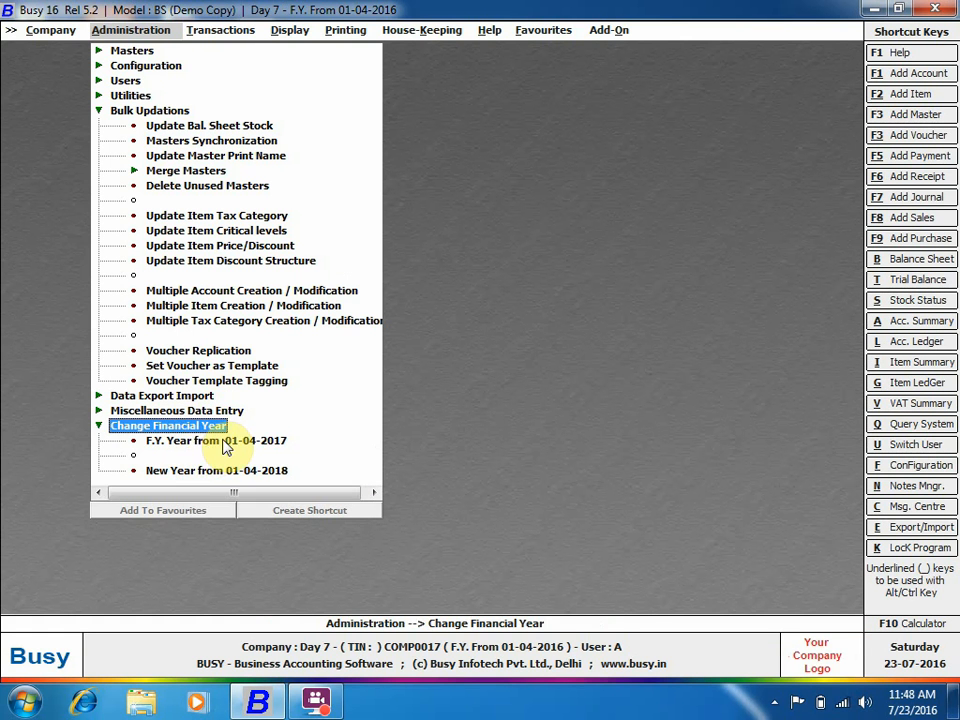
click(460, 393)
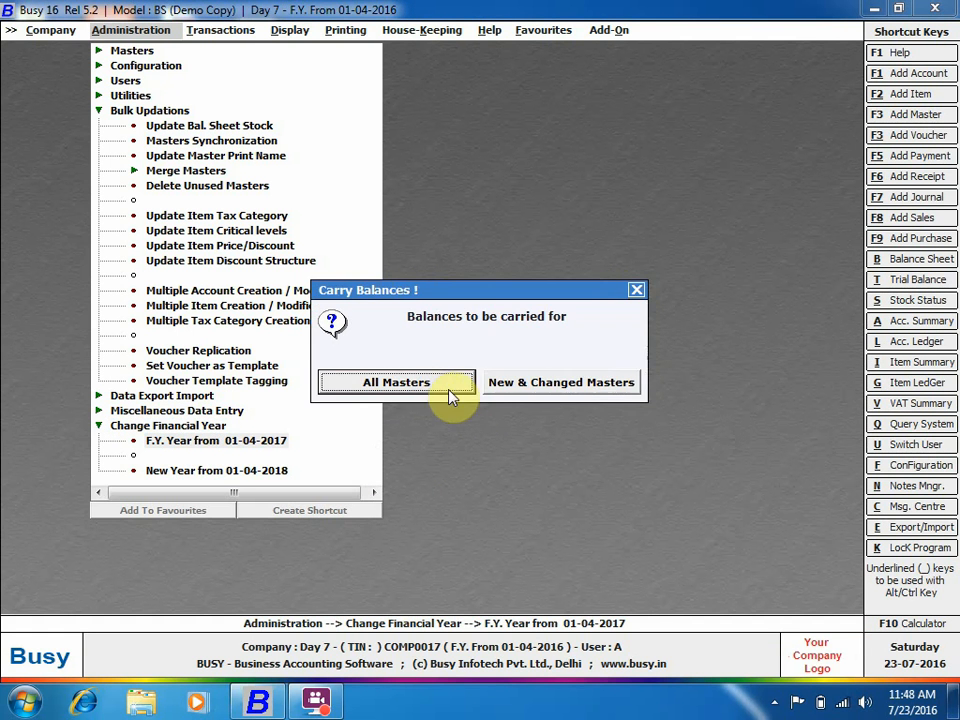
click(540, 384)
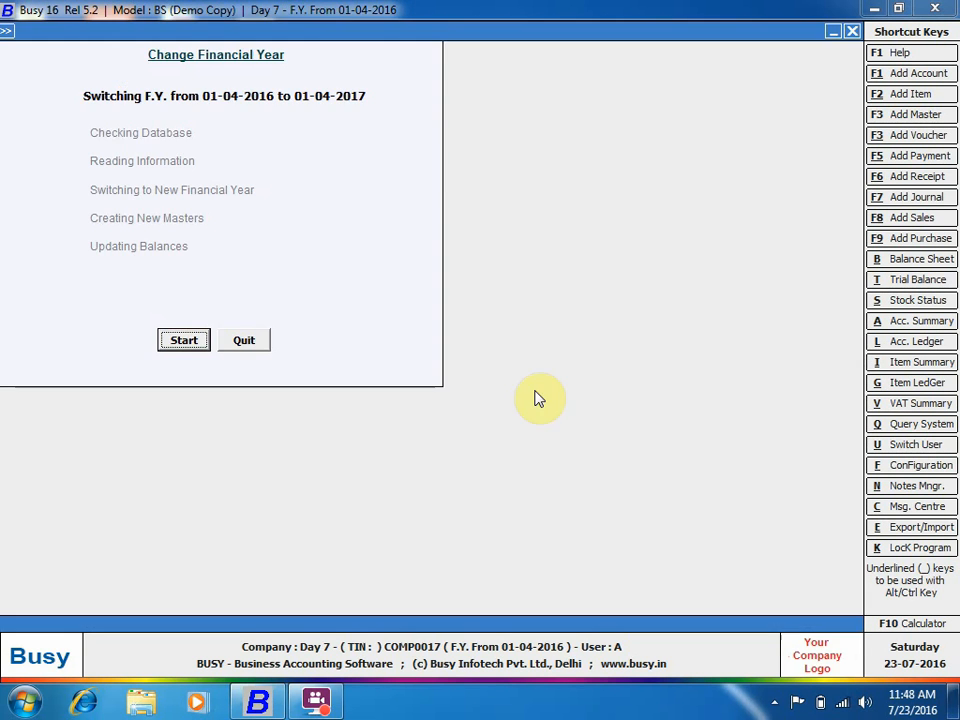
click(170, 341)
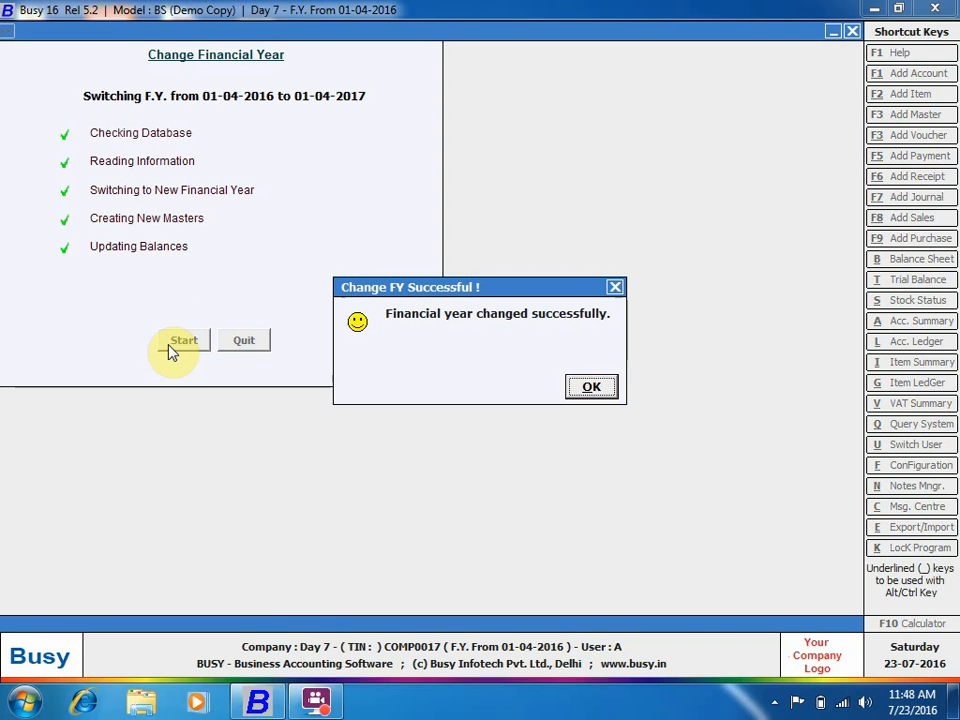
key(Return)
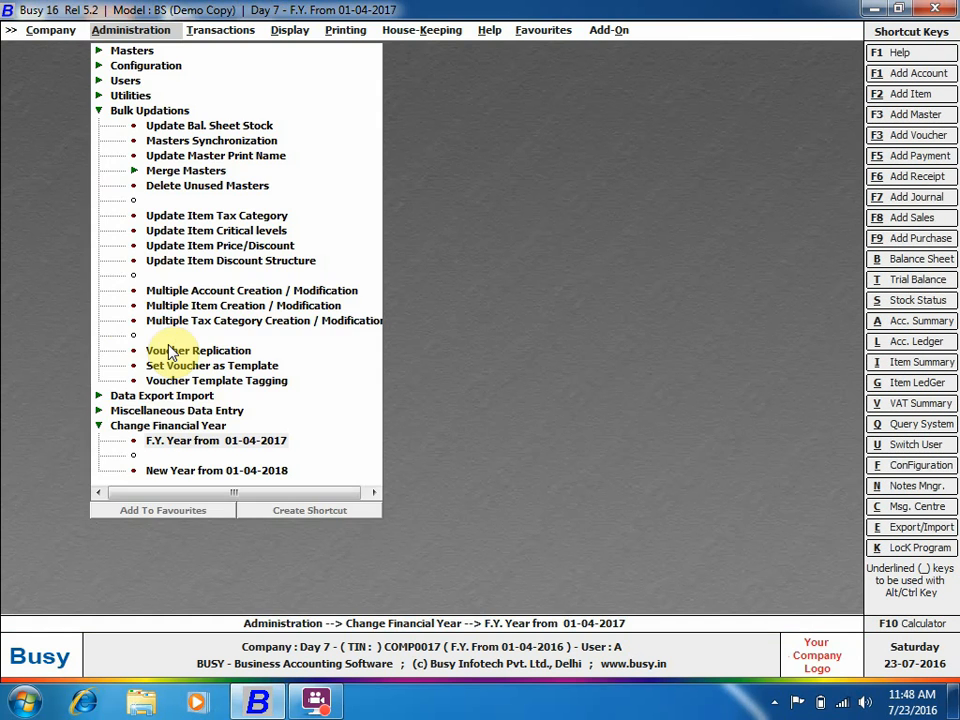
Open the Busy Infotech Pvt. Ltd. account in Modify Account Master.
click(133, 51)
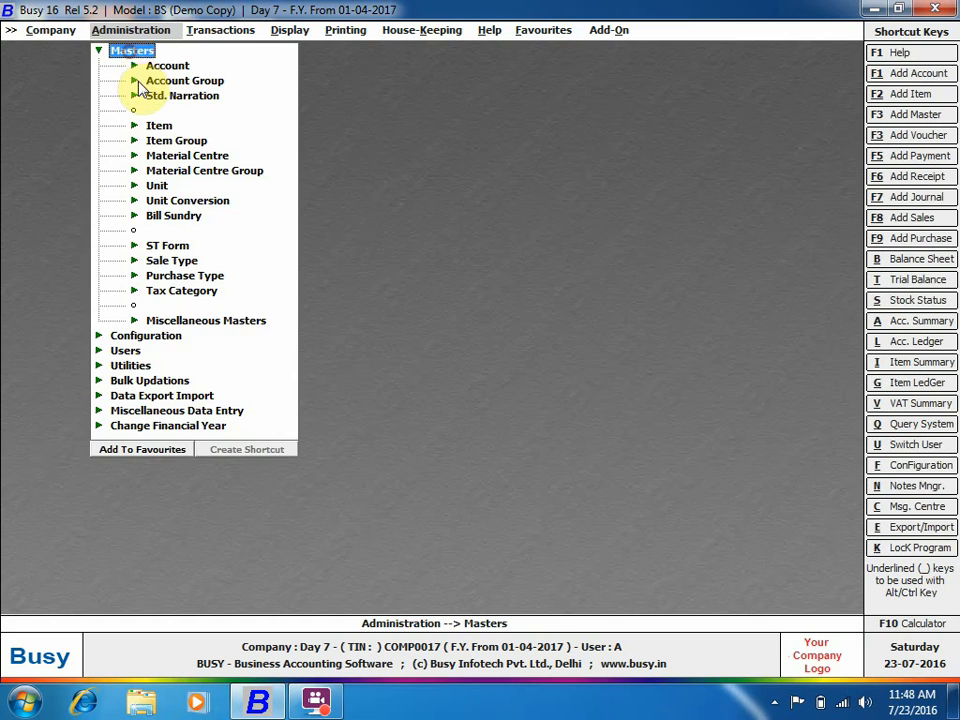
click(150, 65)
click(190, 96)
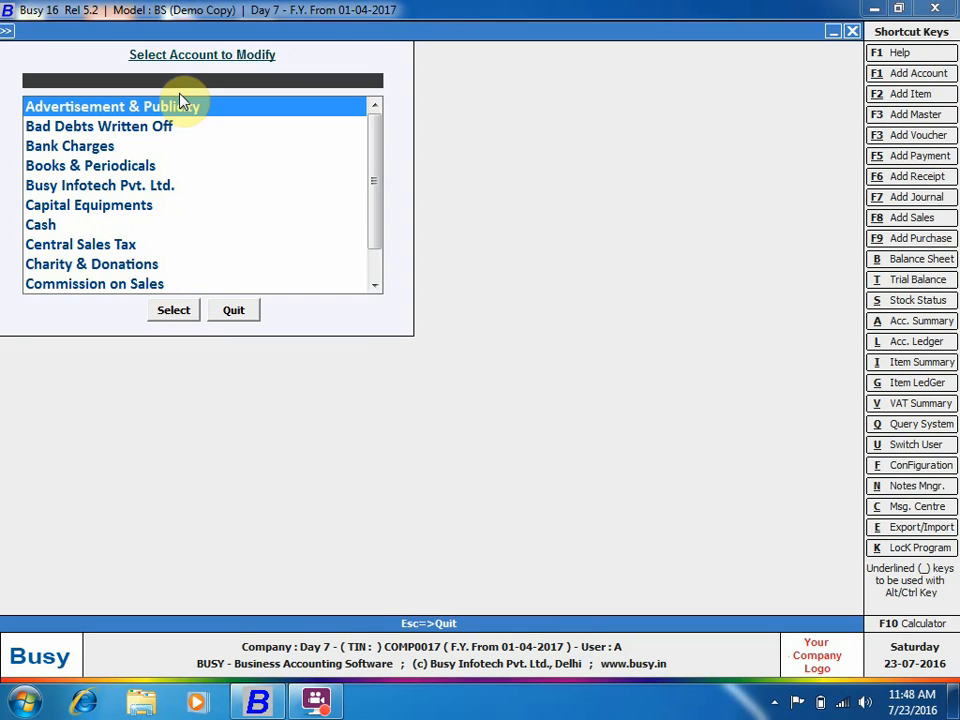
text(bu)
key(Return)
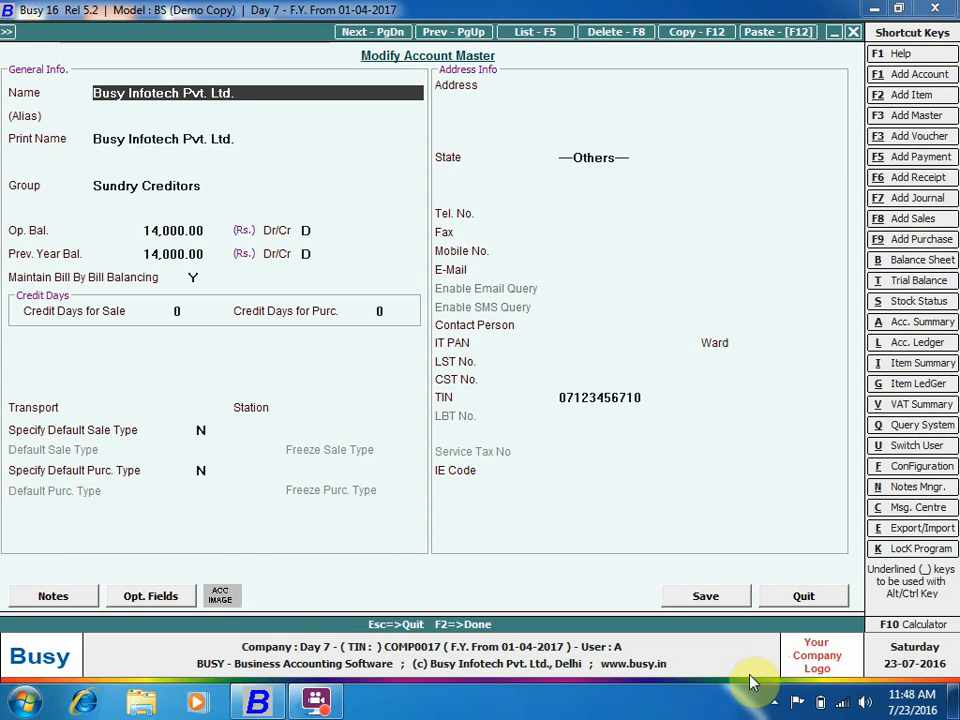
Resume the screen recording from the system tray and hide the recorder.
click(775, 703)
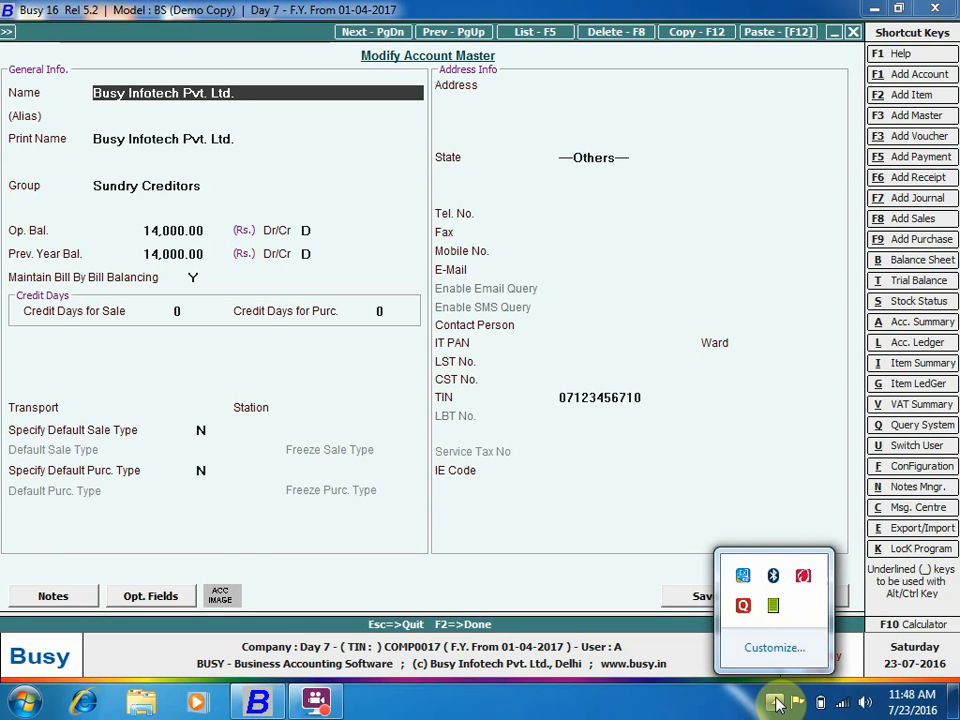
right_click(803, 576)
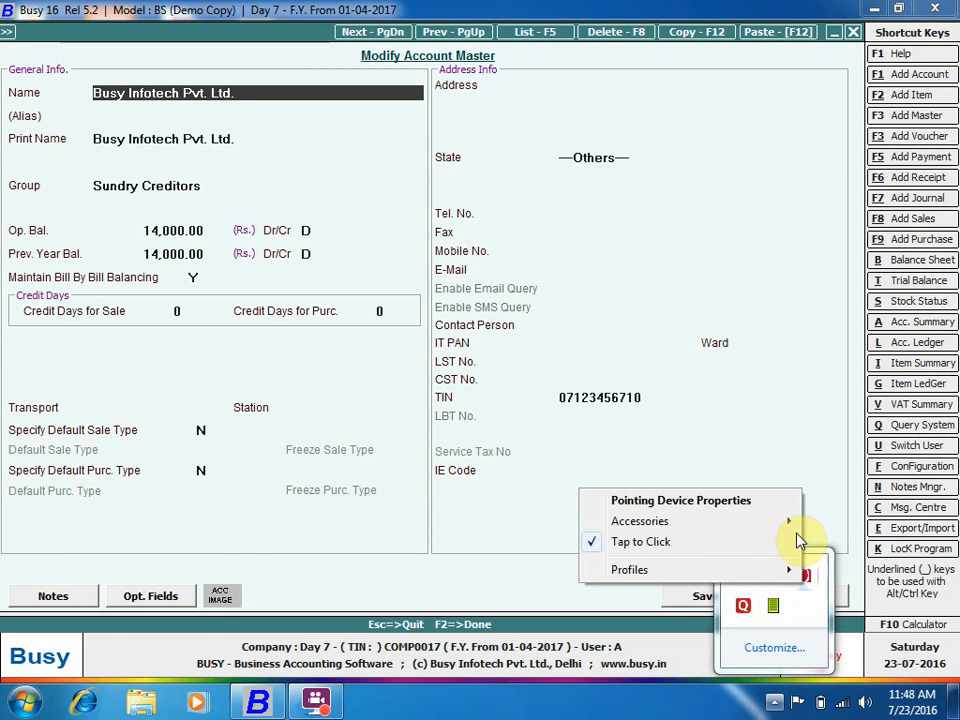
click(414, 717)
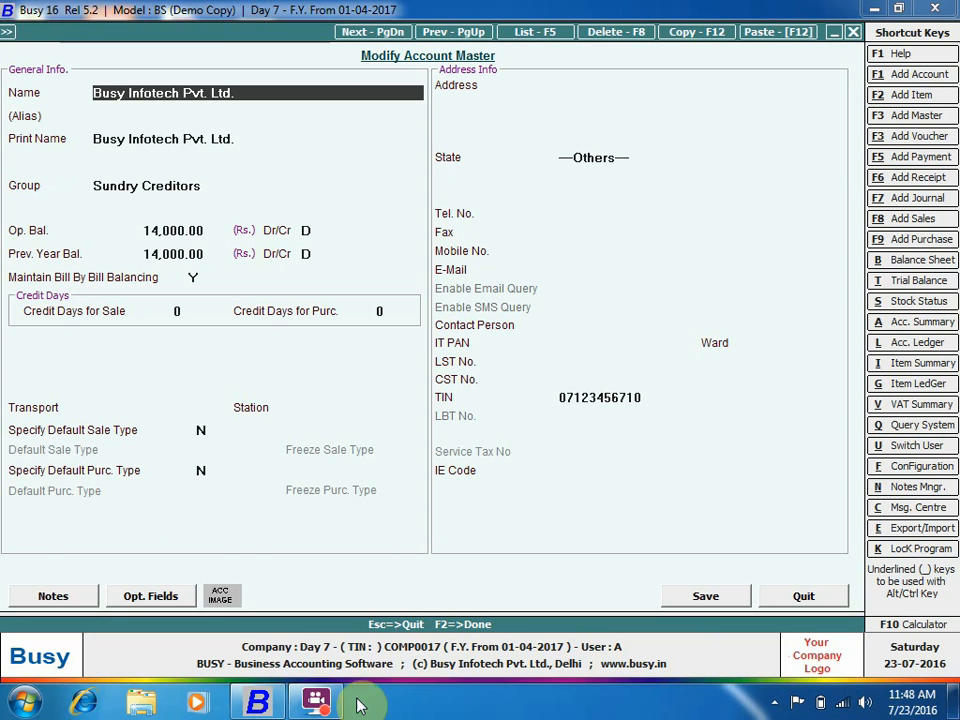
click(325, 707)
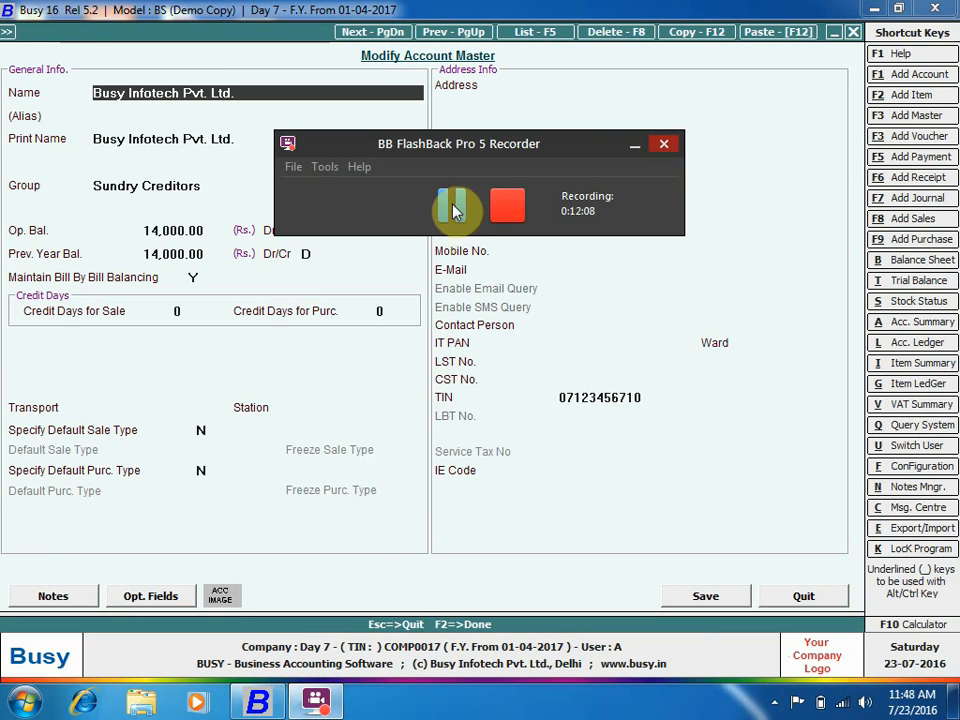
click(452, 205)
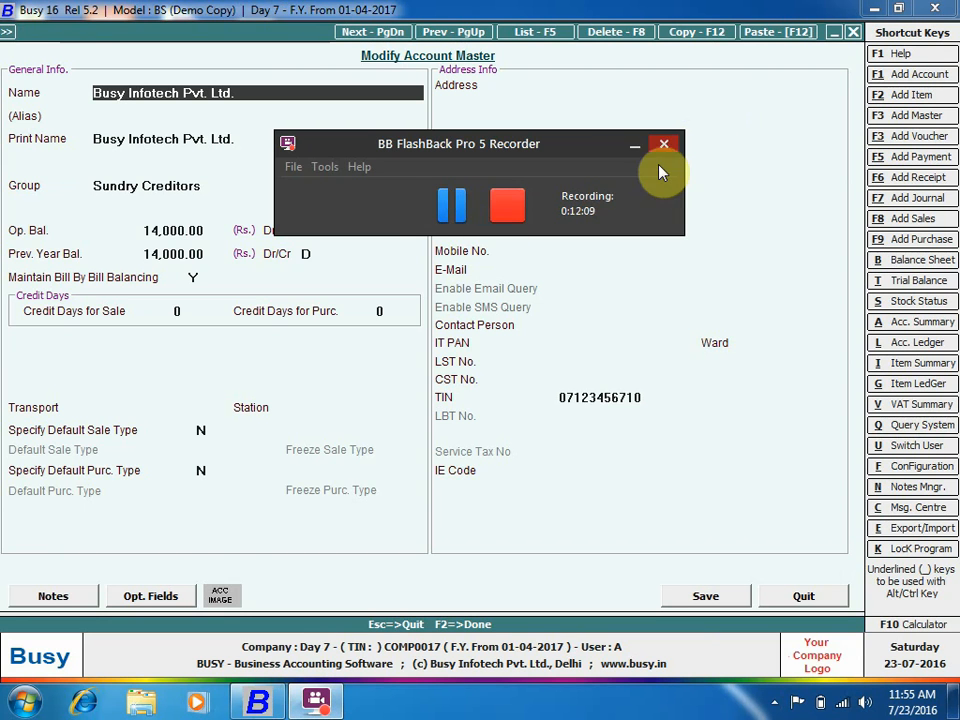
click(634, 144)
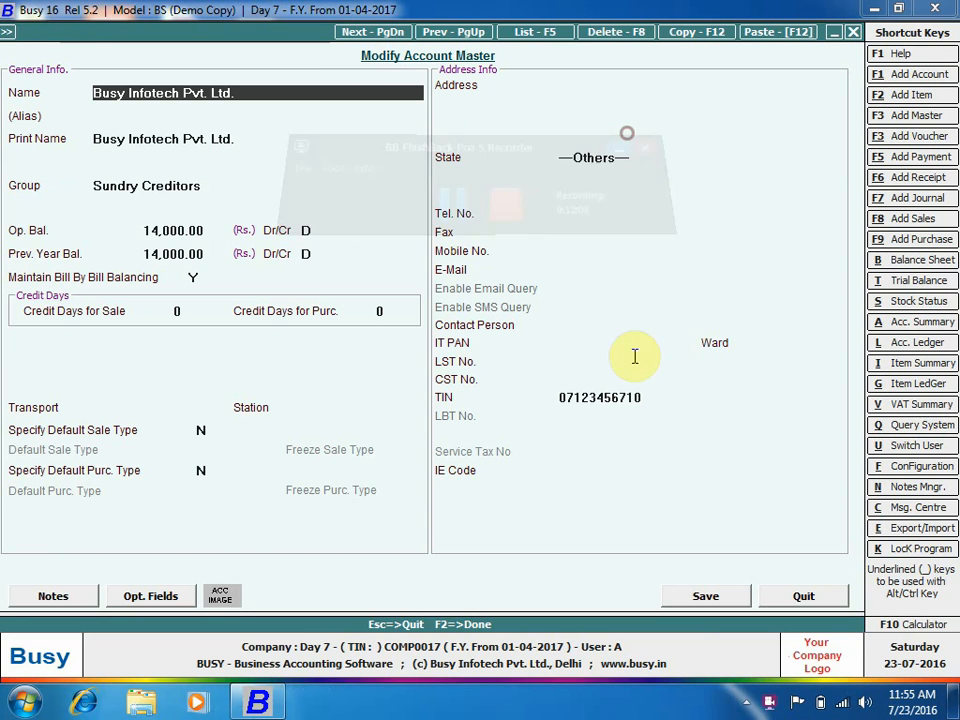
Quit the account form and list, and expand Bulk Updations.
click(800, 595)
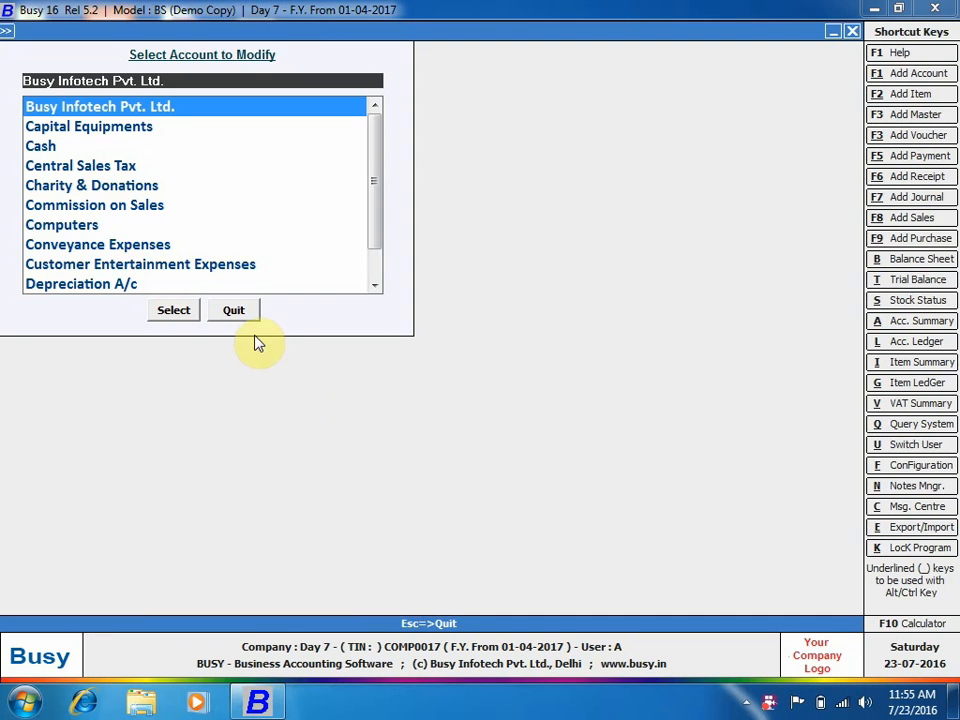
click(238, 311)
click(160, 425)
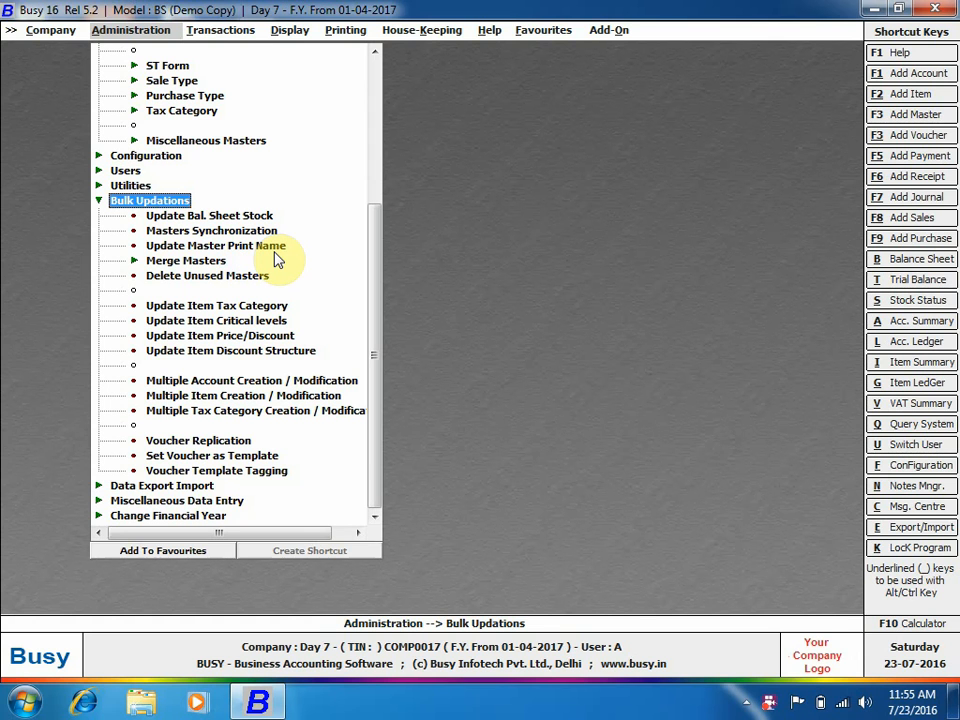
Expand Merge Masters to view the Items and Accounts options, then collapse the menu tree.
click(181, 262)
click(186, 260)
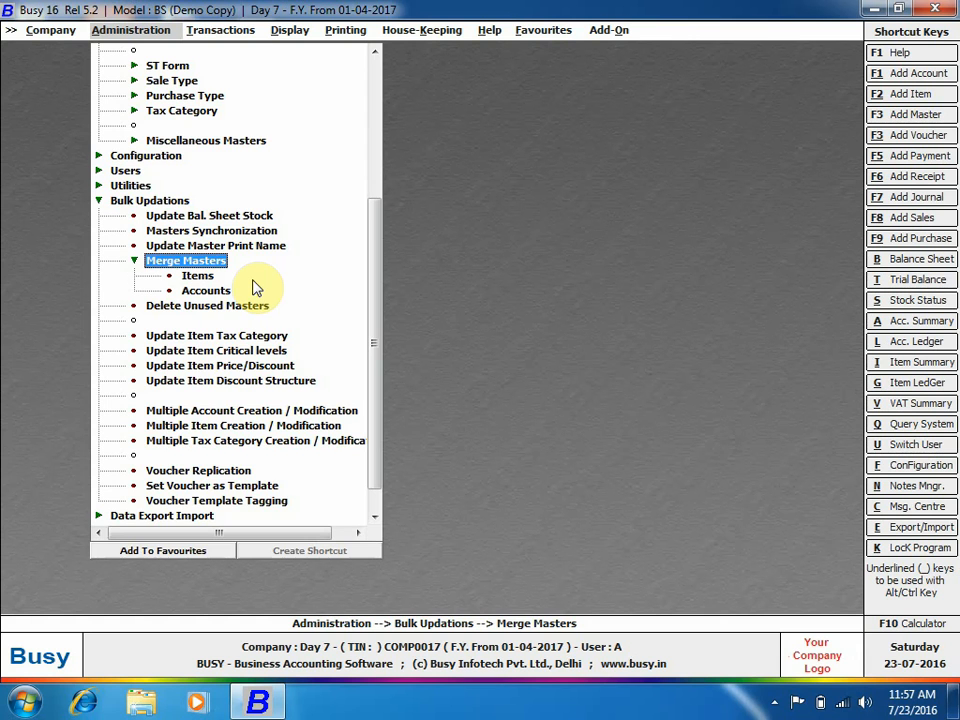
key(Escape)
key(Escape)
key(Escape)
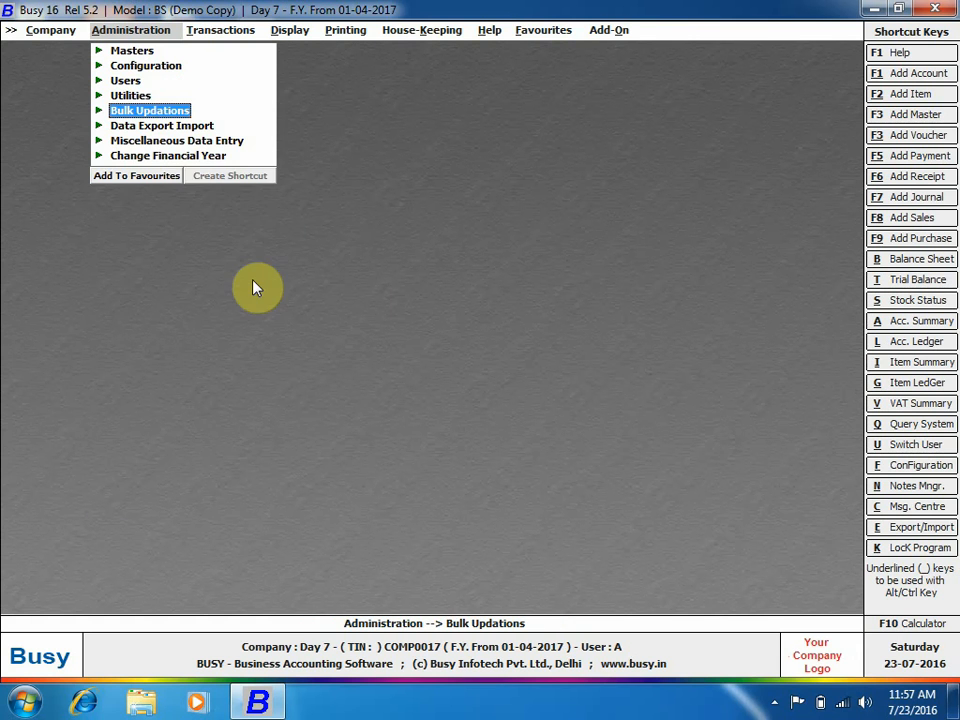
Switch the company to the financial year from 01-04-2016.
click(210, 156)
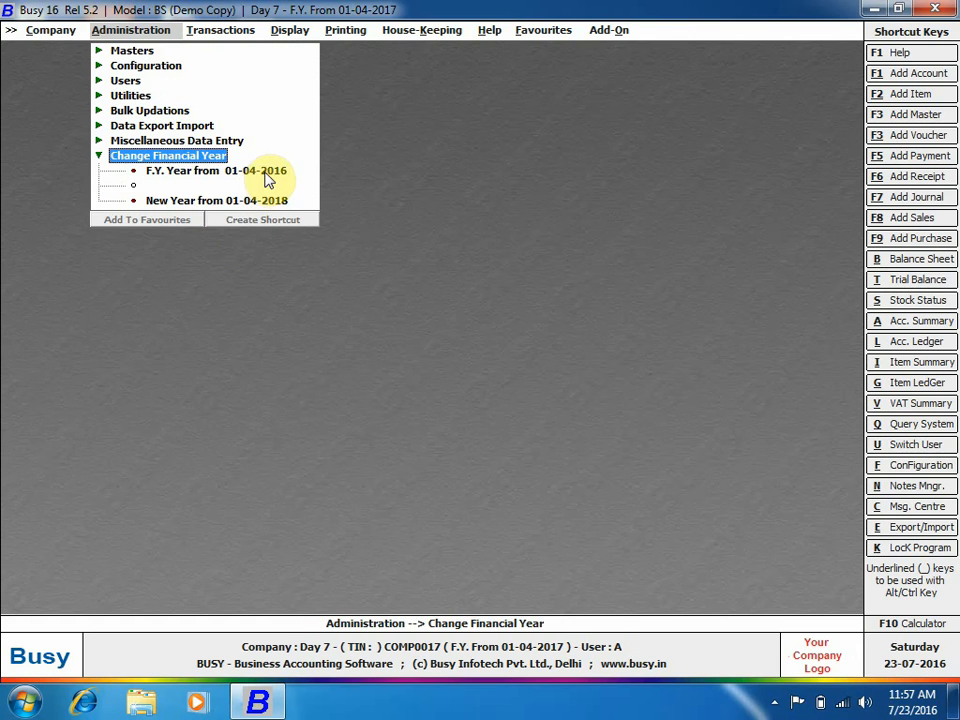
click(262, 172)
click(502, 396)
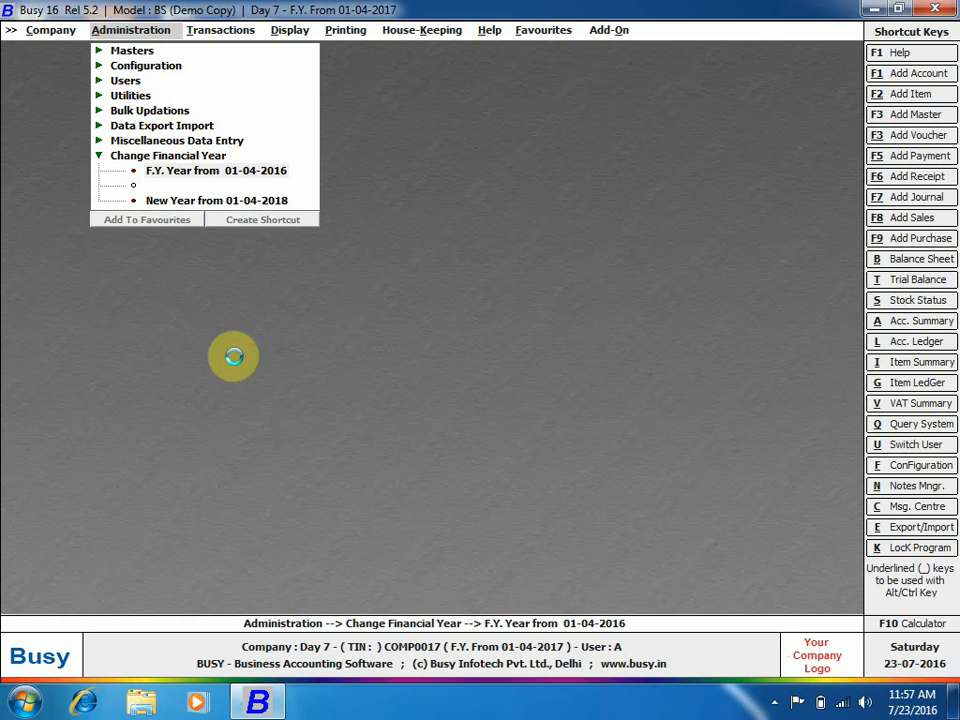
click(591, 387)
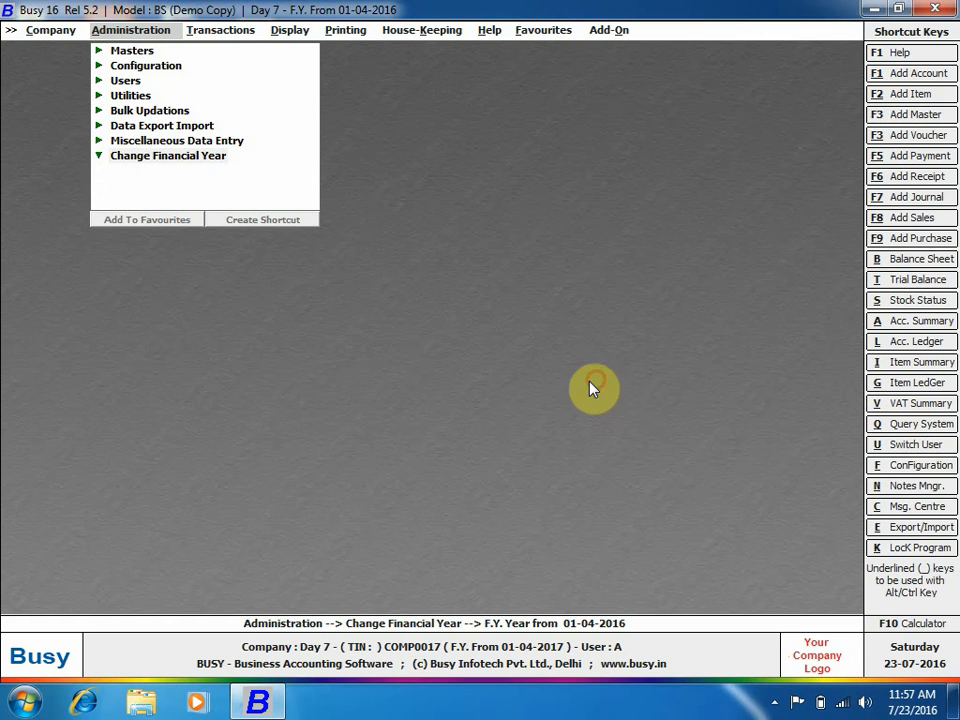
Add item App in Pcs with opening stock of 10 valued at 1,000.
click(140, 51)
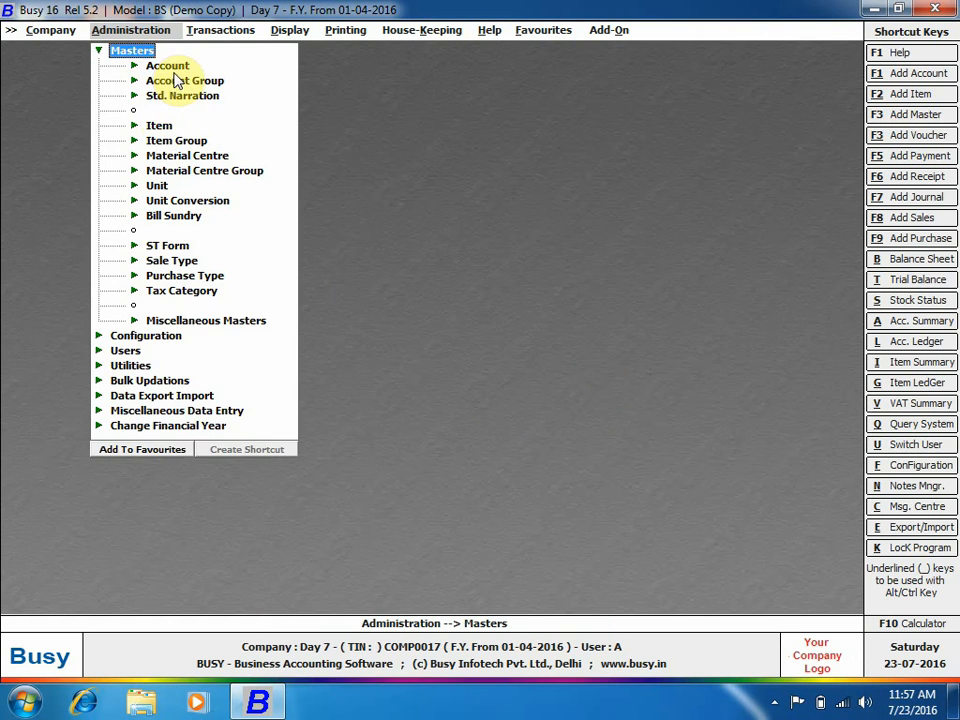
click(160, 126)
click(189, 137)
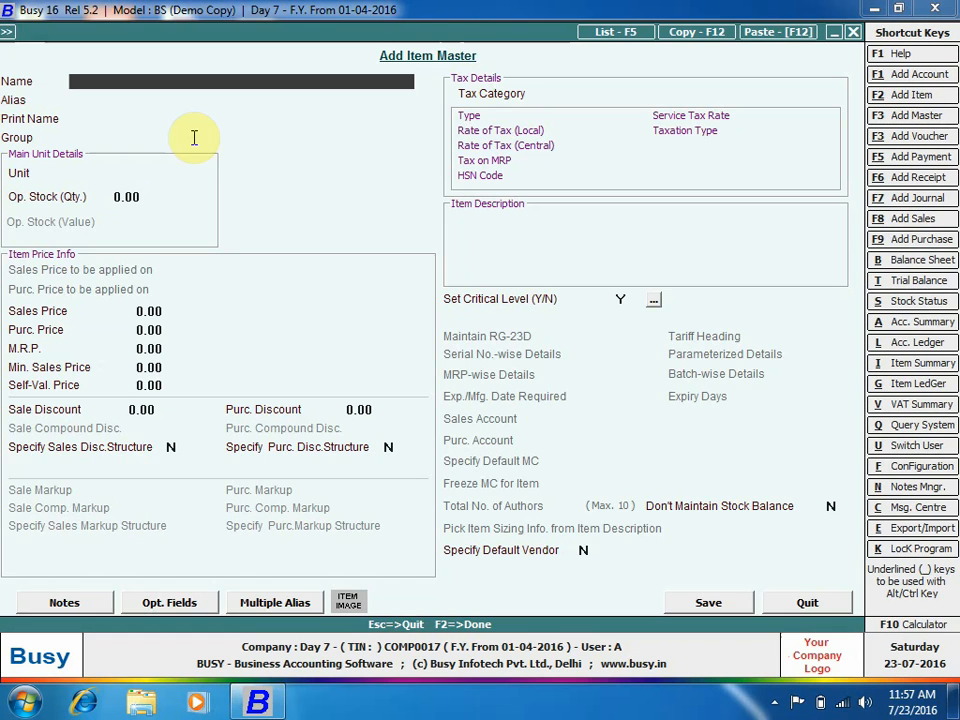
text(app)
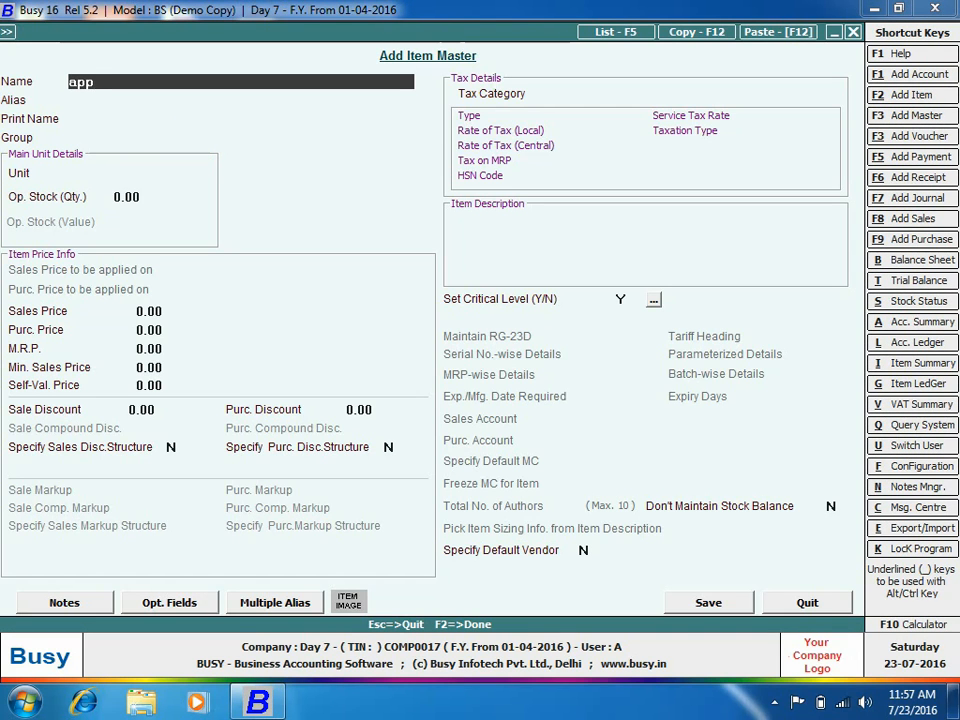
key(Return)
key(Return)
key(Return)
key(Return)
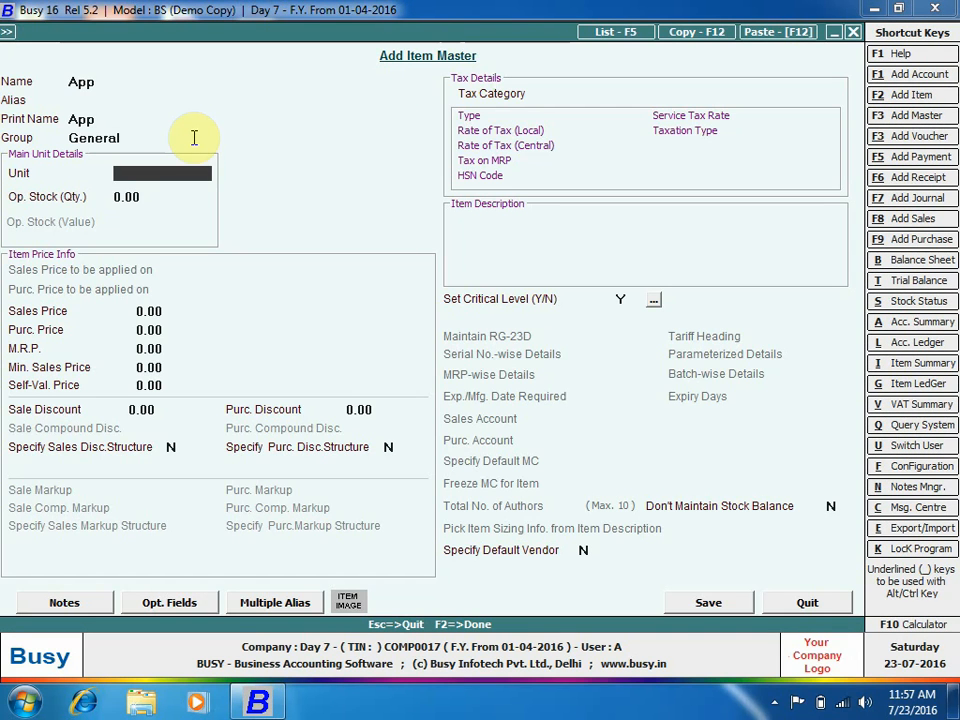
text(p)
key(Return)
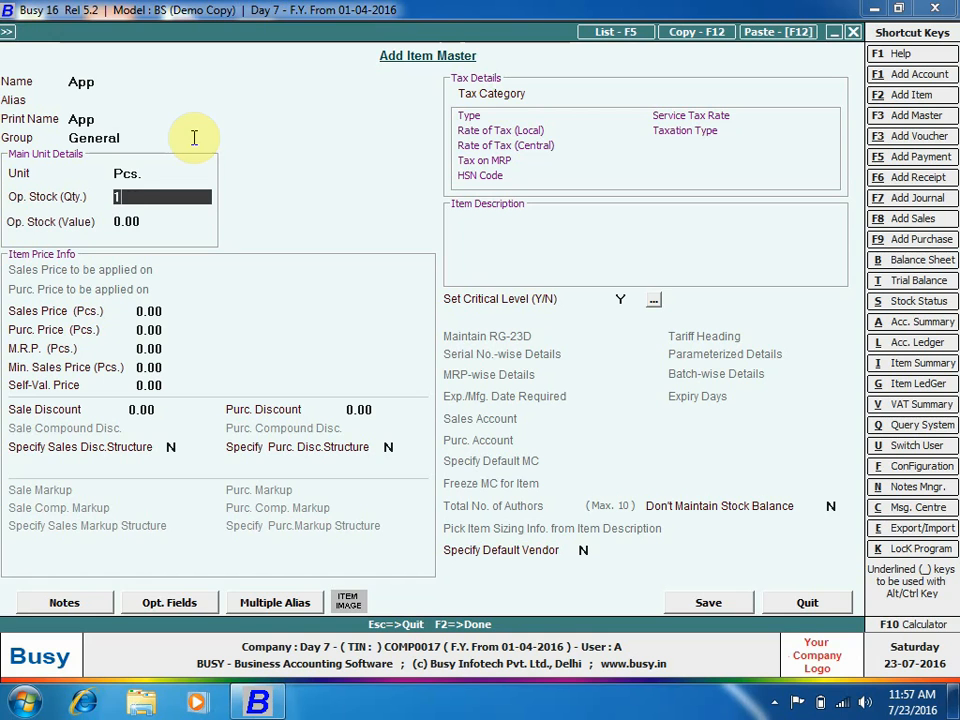
text(1000)
key(Return)
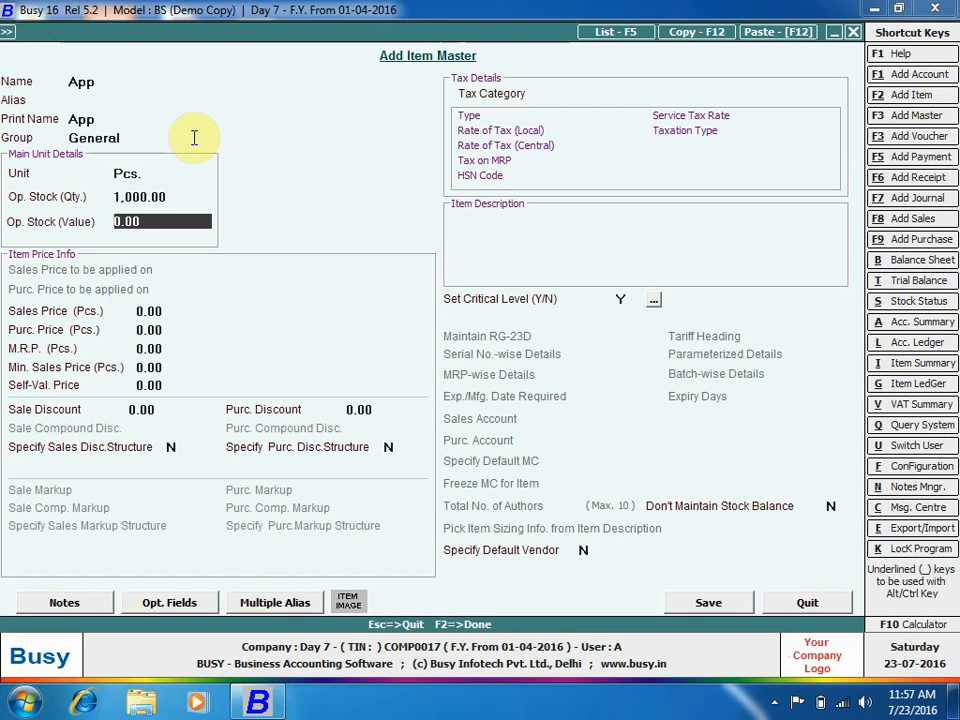
key(Up)
text(10)
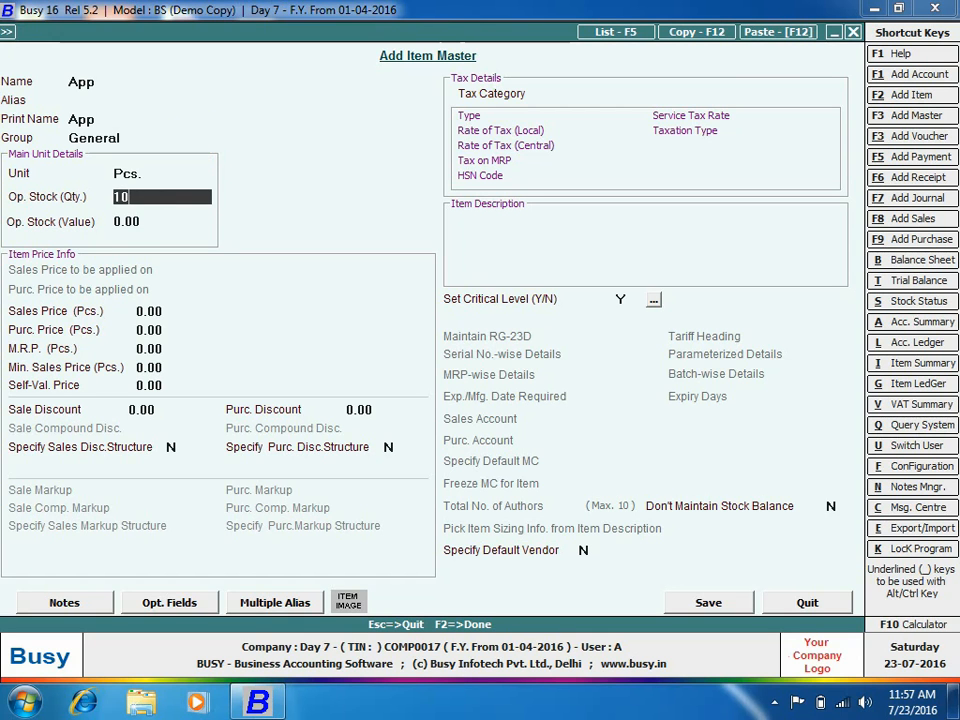
key(Return)
text(1000)
key(Return)
key(F2)
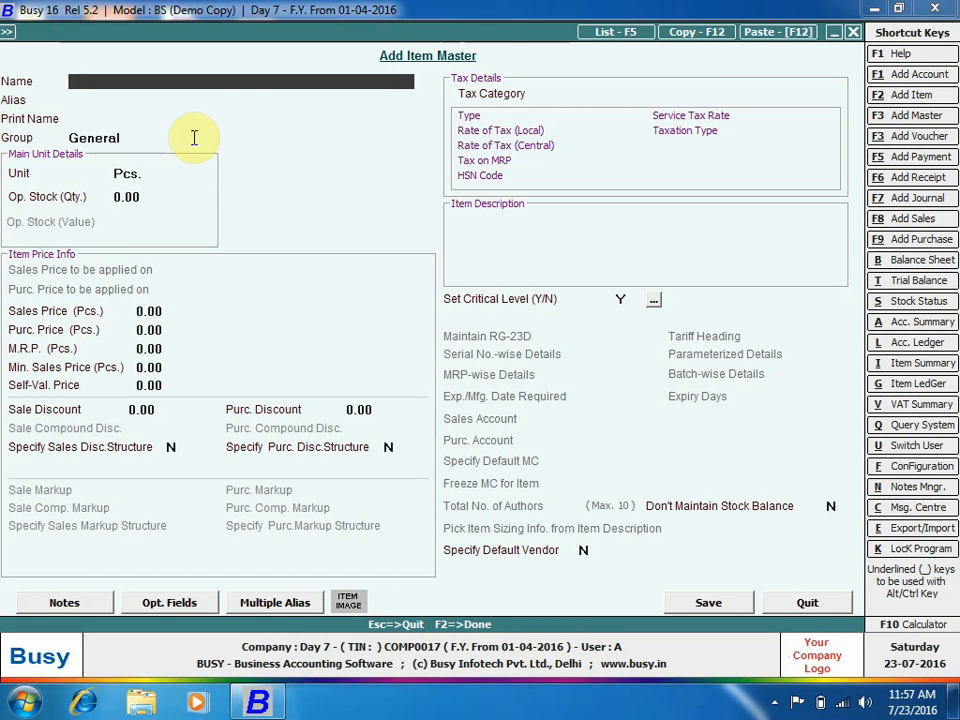
Add item Apple with opening stock of 5 Pcs valued at 100.
text(apple)
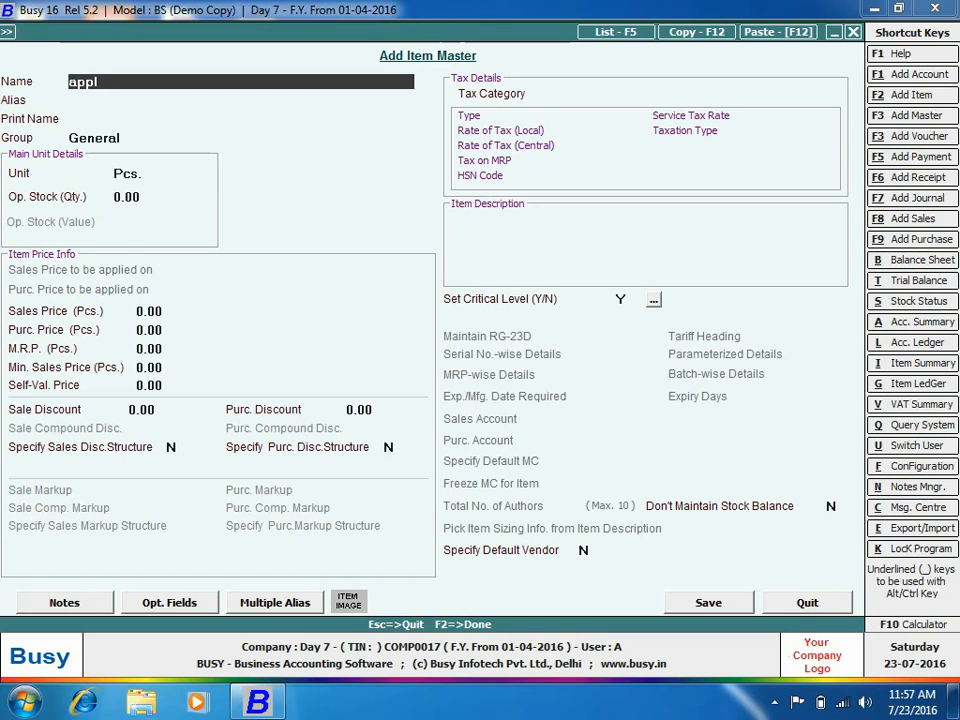
key(Return)
key(Return)
key(Return)
key(Return)
key(Return)
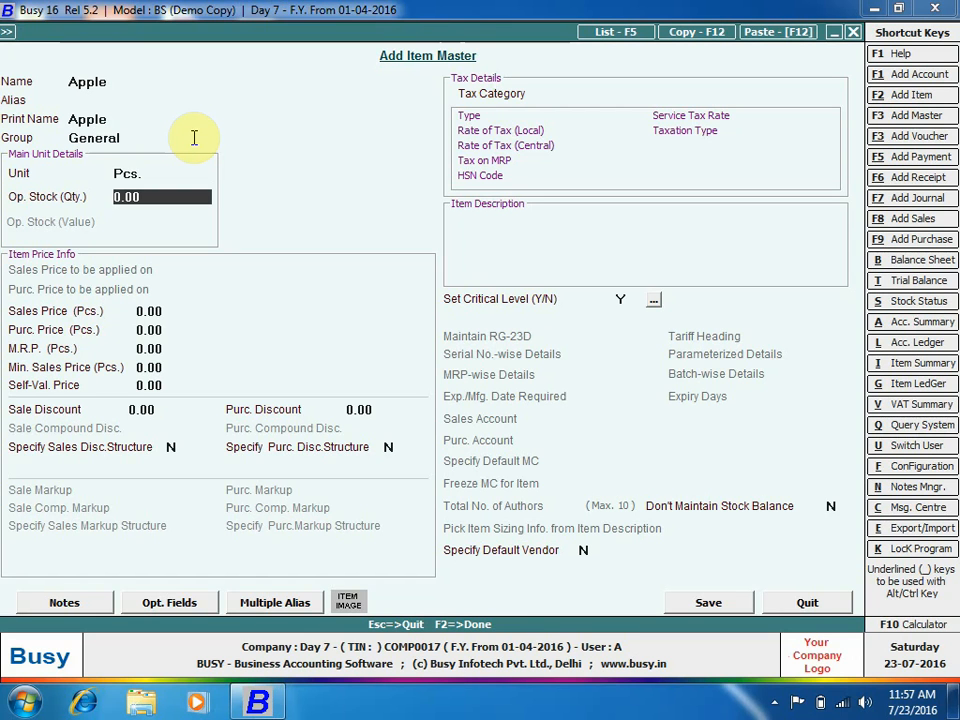
text(5)
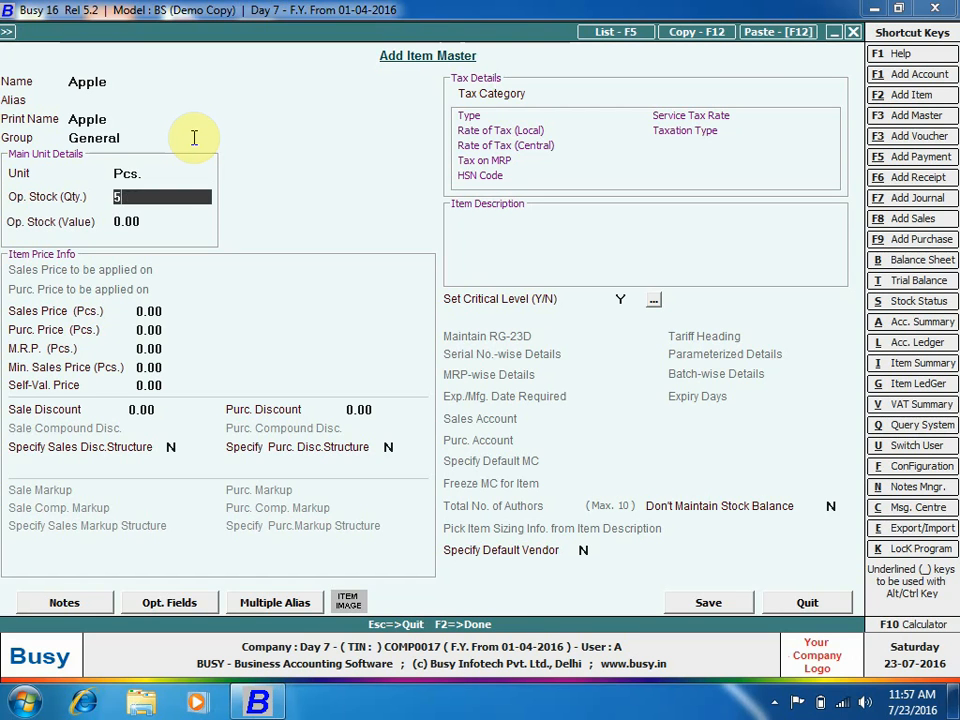
key(Return)
text(100)
key(Return)
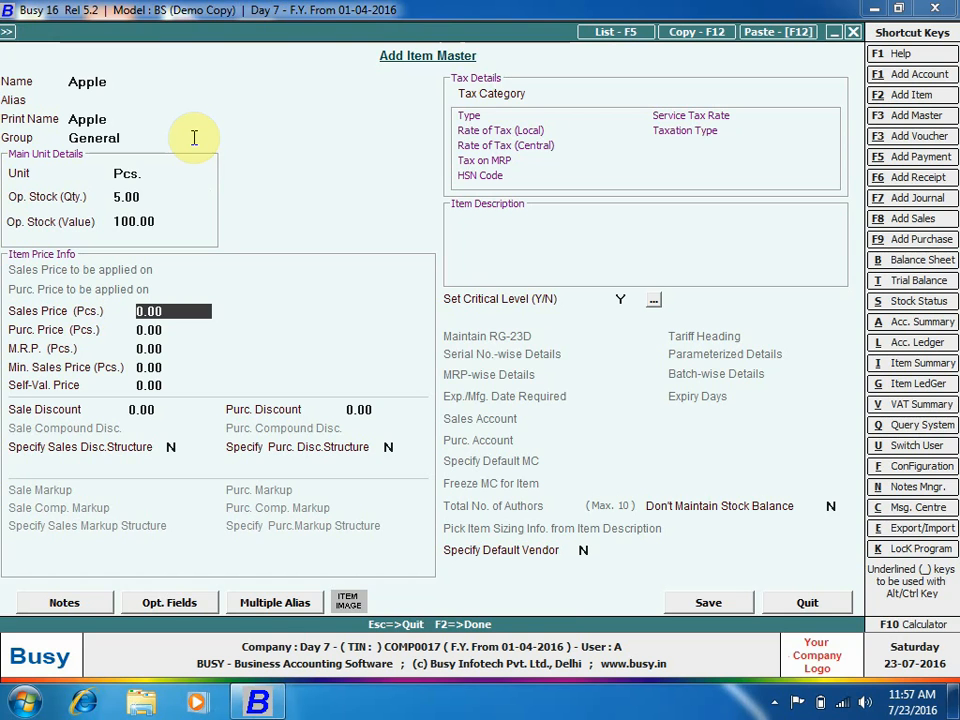
key(F2)
key(Return)
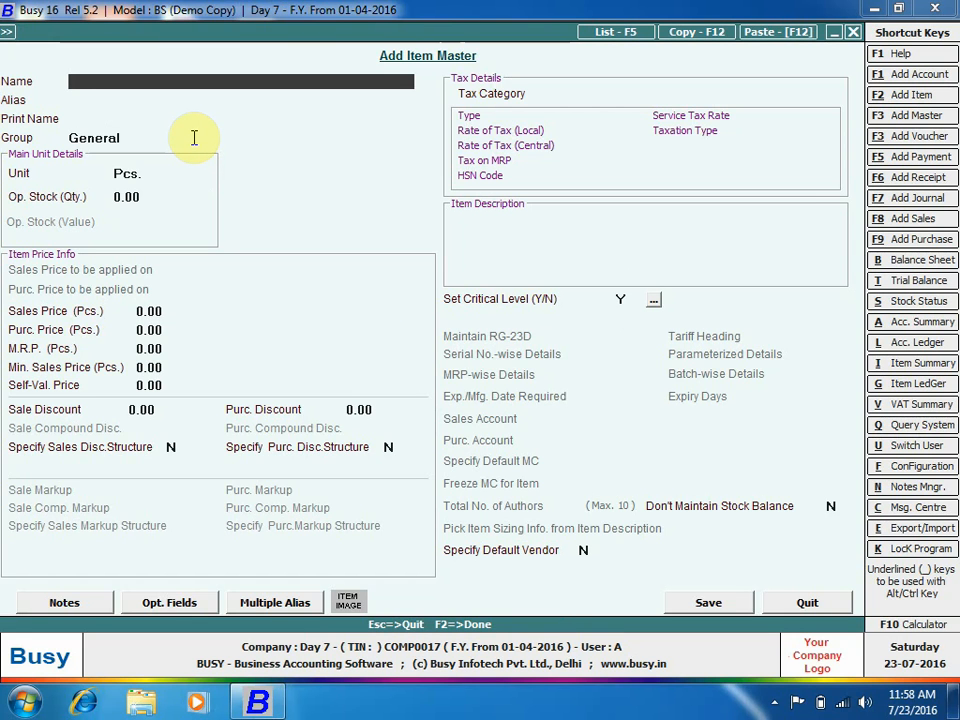
Open the Merge Item data form via Bulk Updations > Merge Masters.
key(Escape)
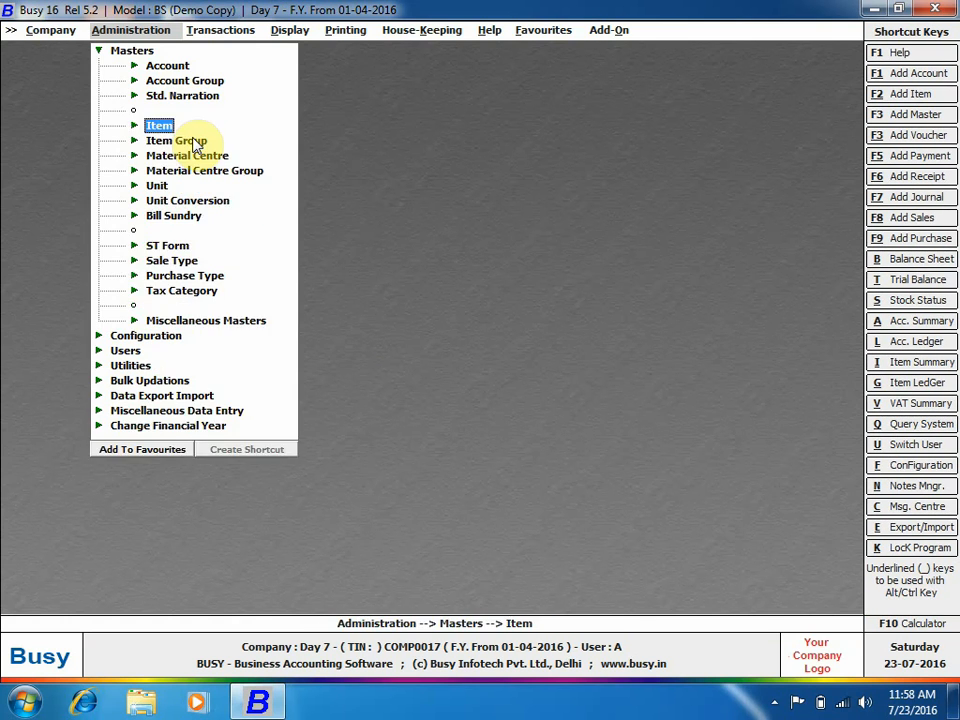
key(Escape)
key(Down)
key(Down)
key(Down)
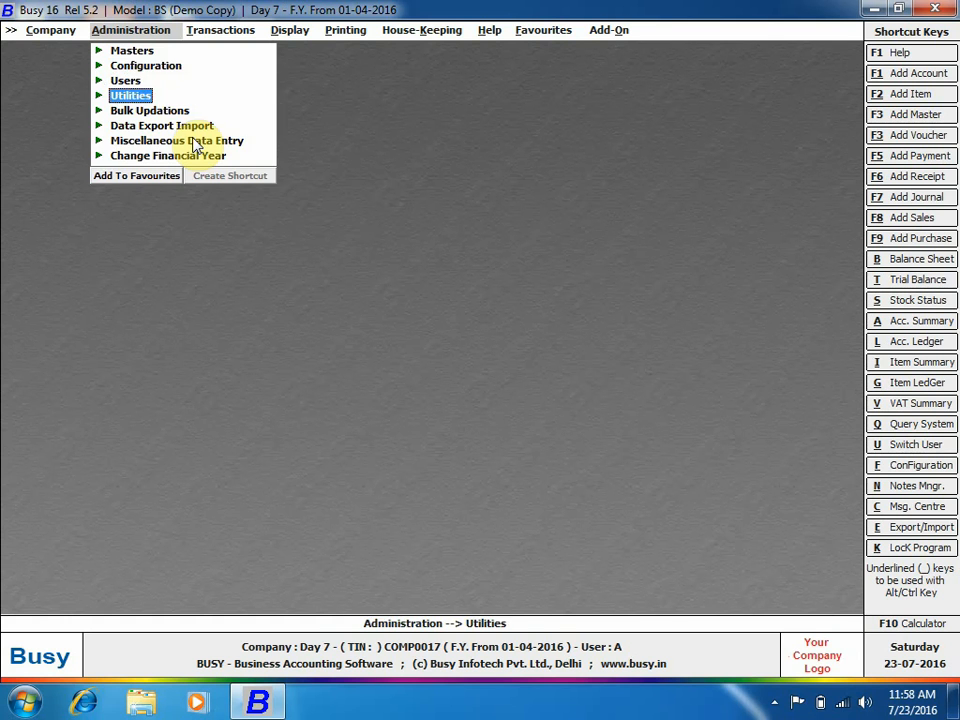
key(Return)
key(Escape)
key(Down)
key(Return)
key(Down)
key(Down)
key(Down)
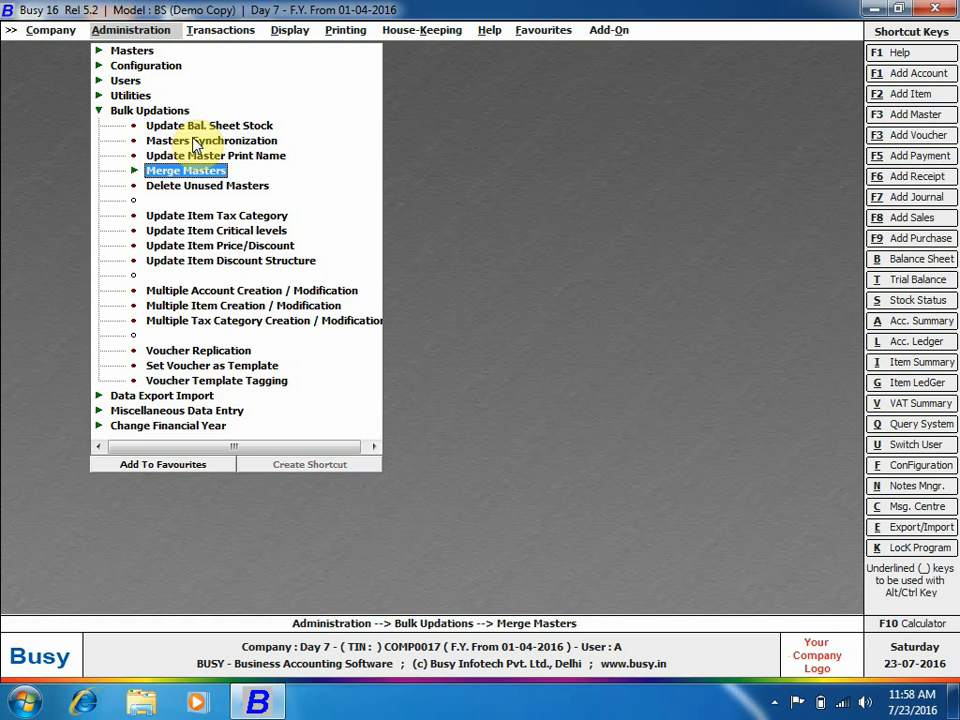
key(Return)
key(Return)
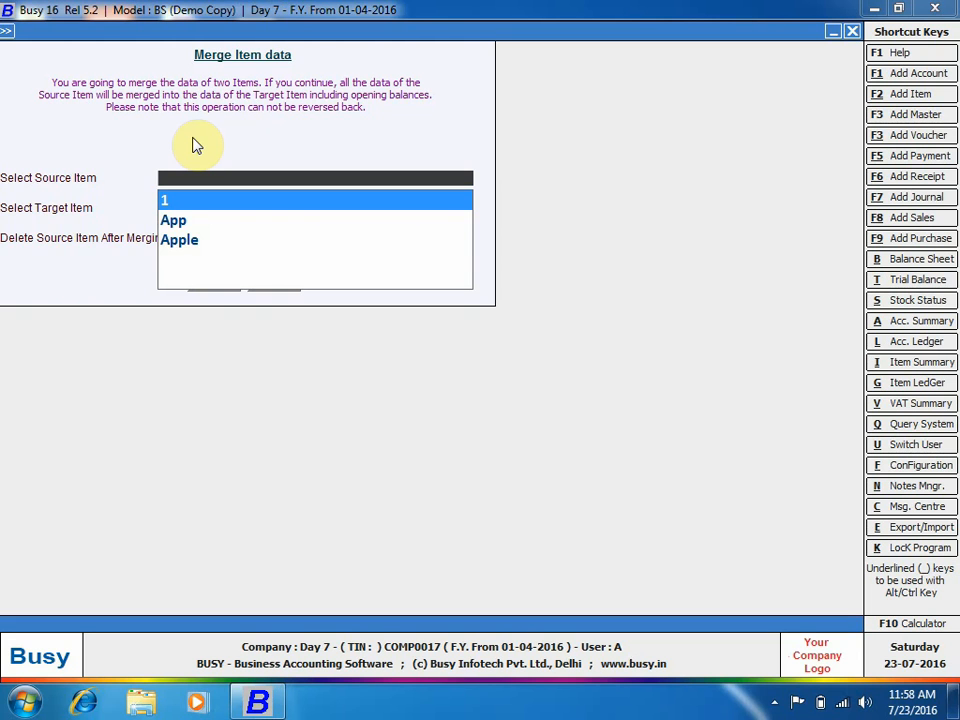
Set App as the source item and Apple as the target item.
key(Down)
key(Down)
key(Up)
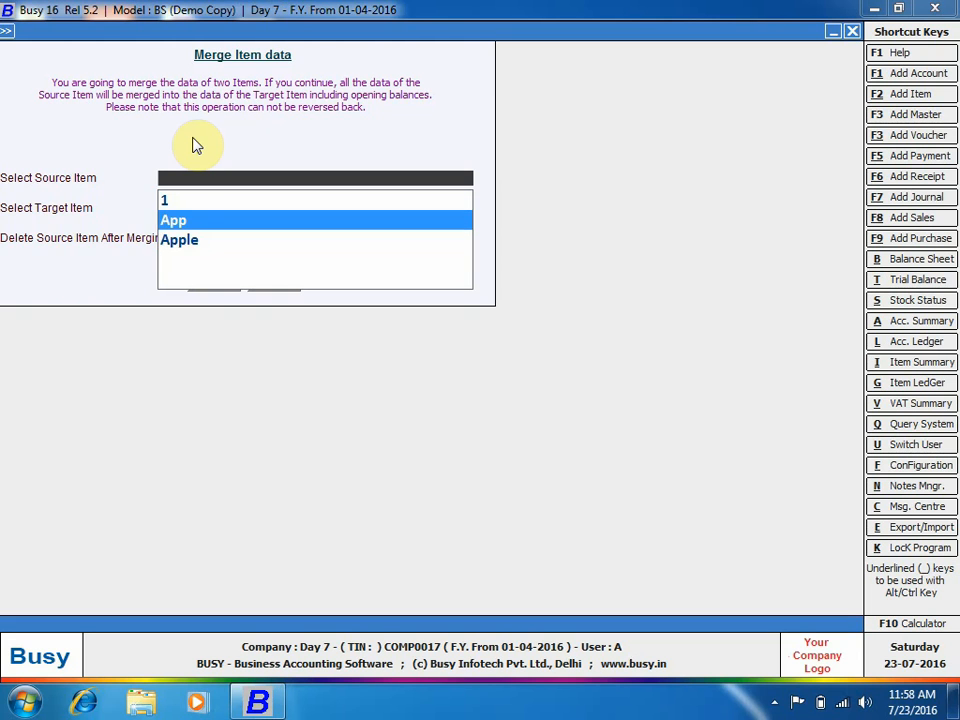
key(Return)
text(app)
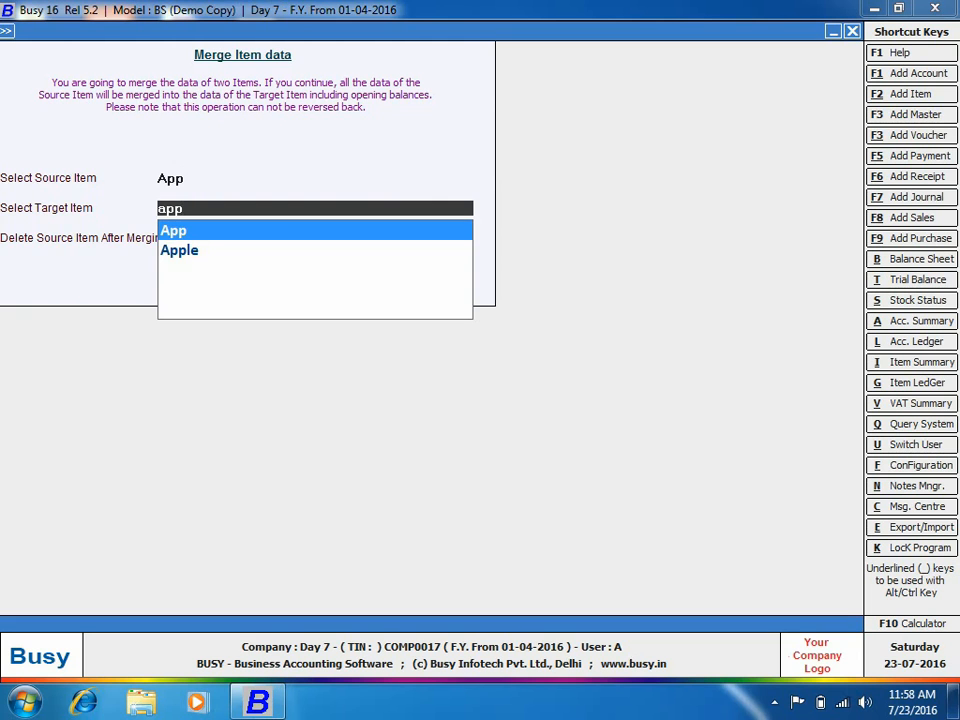
key(Down)
key(Return)
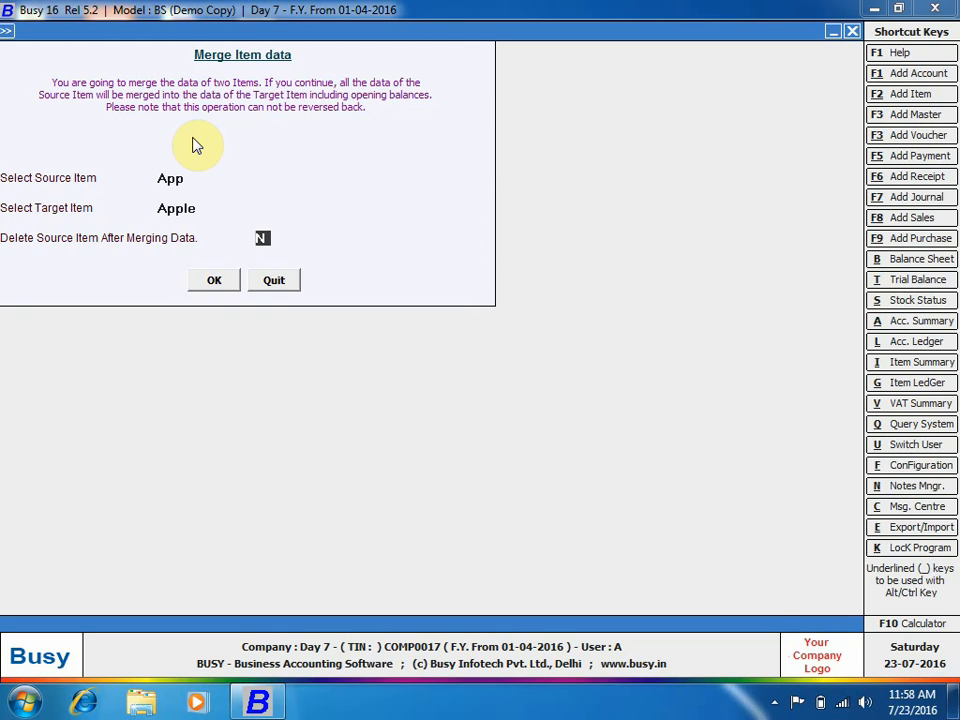
Adjust the screen recorder through the hidden system tray icons.
click(777, 702)
right_click(801, 604)
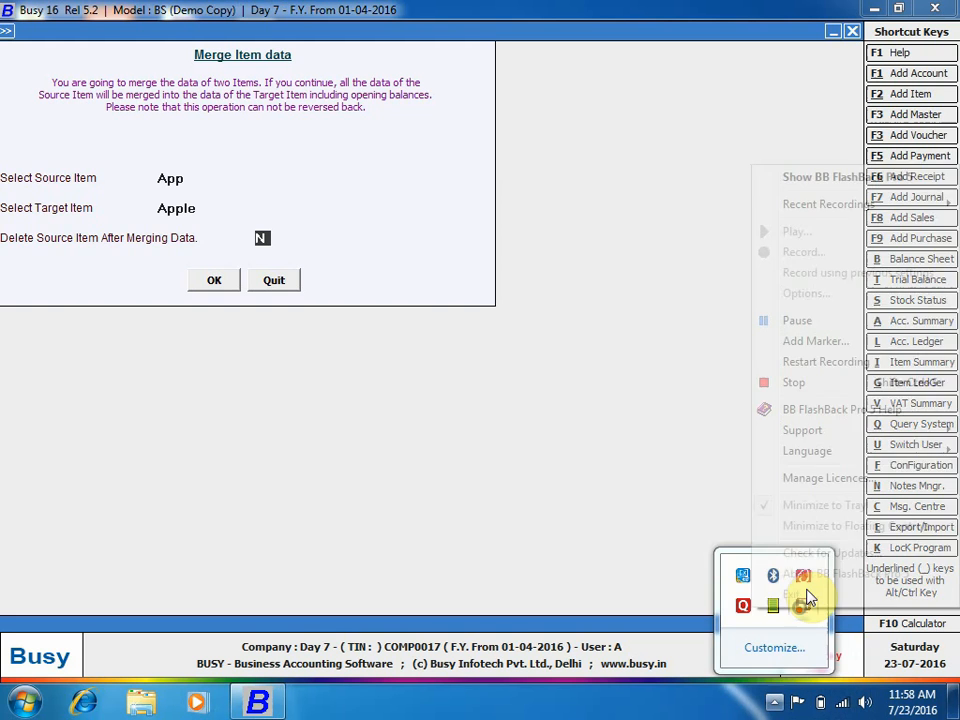
click(805, 177)
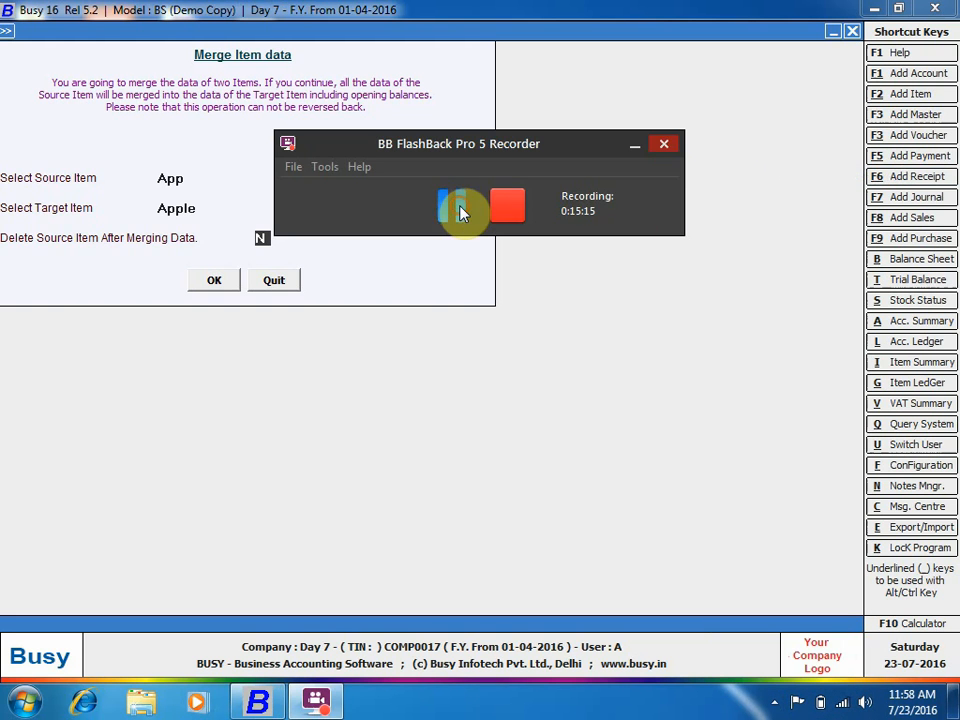
click(634, 146)
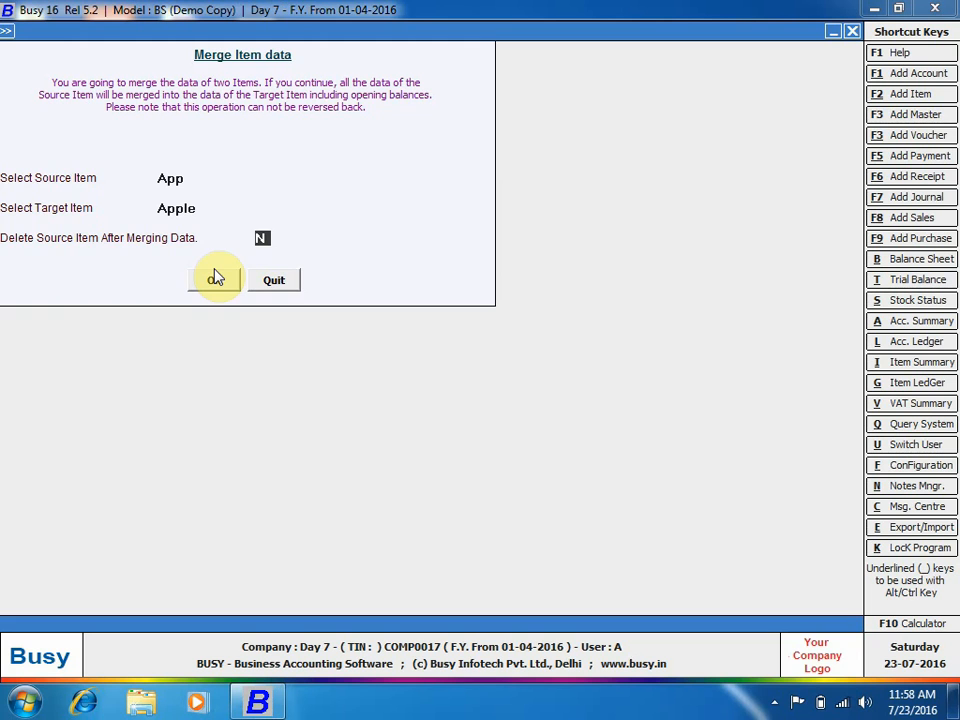
Set Delete Source Item to Y and run the merge of App into Apple.
key(y)
click(216, 282)
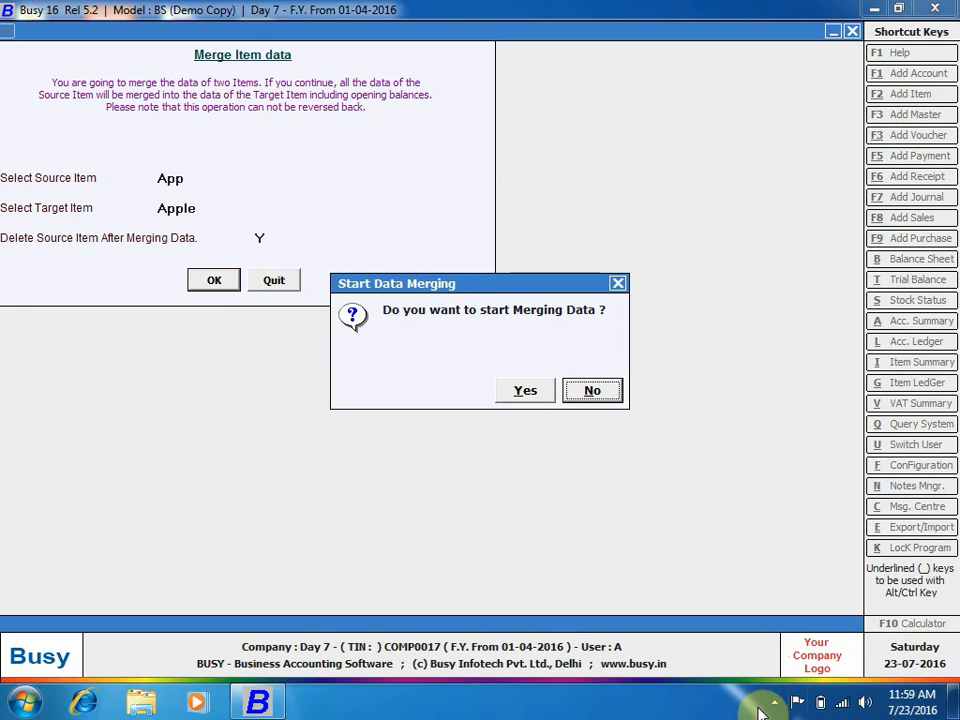
click(522, 392)
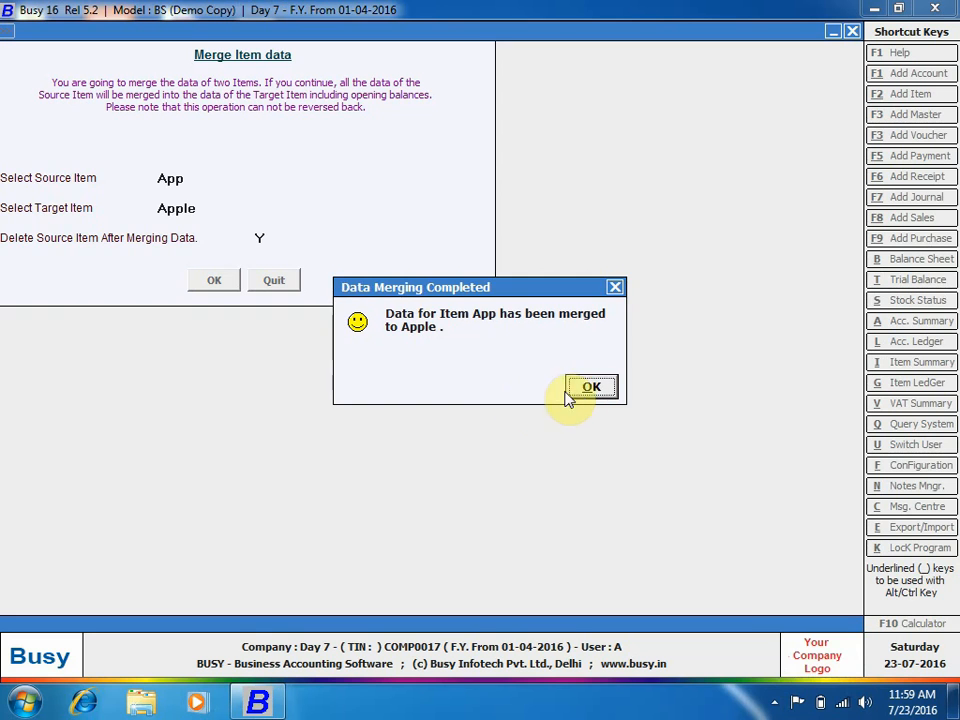
click(590, 387)
Operate the screen recorder from the system tray and hide its window.
click(774, 703)
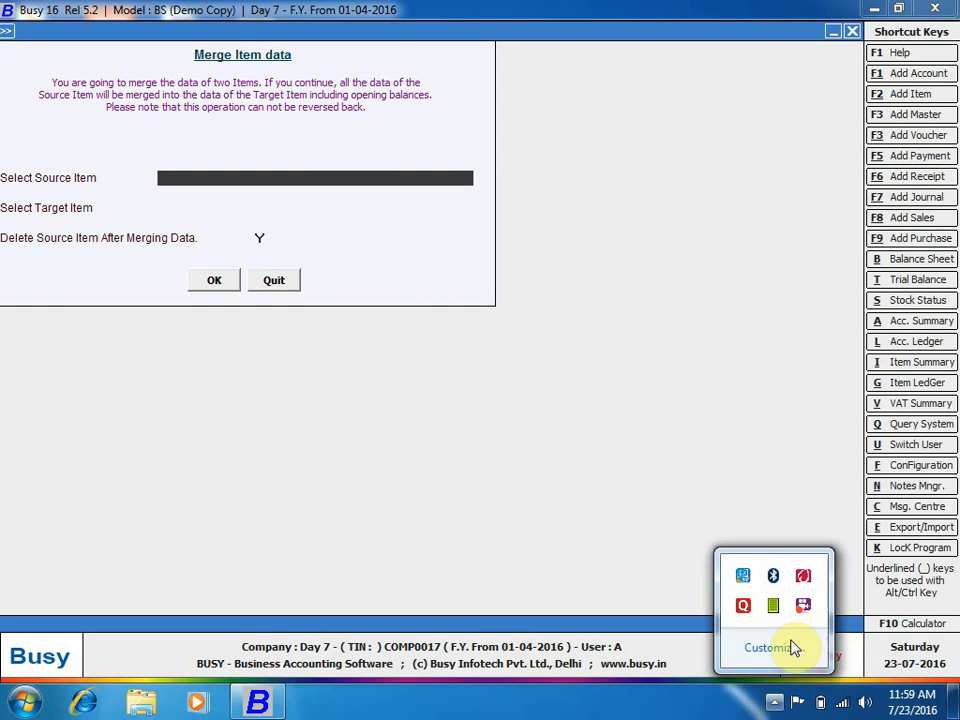
right_click(806, 606)
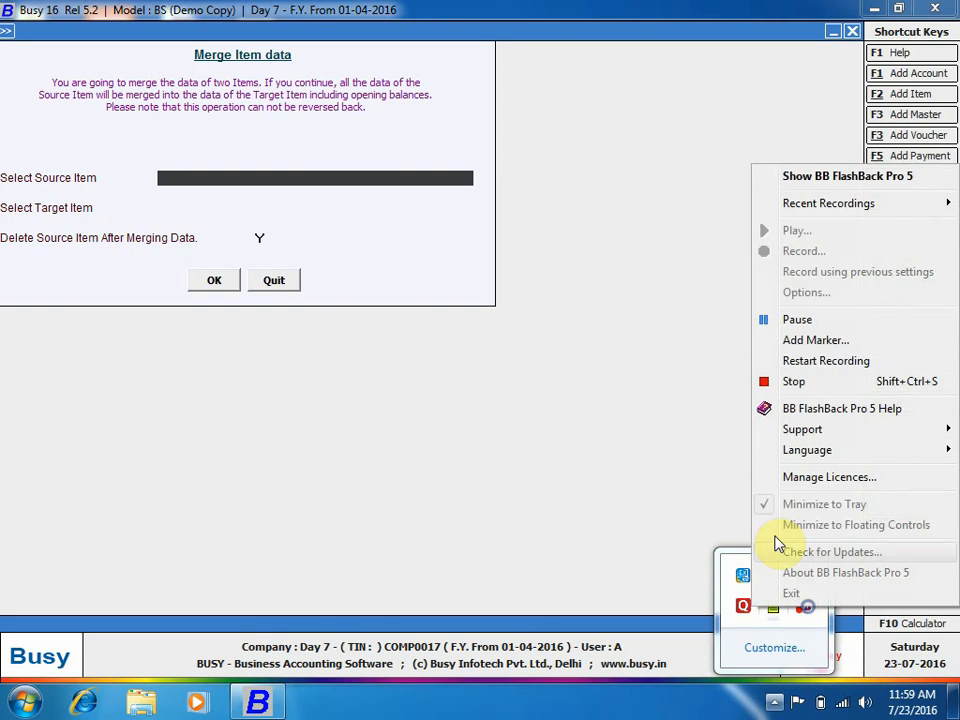
click(850, 176)
click(449, 210)
click(452, 208)
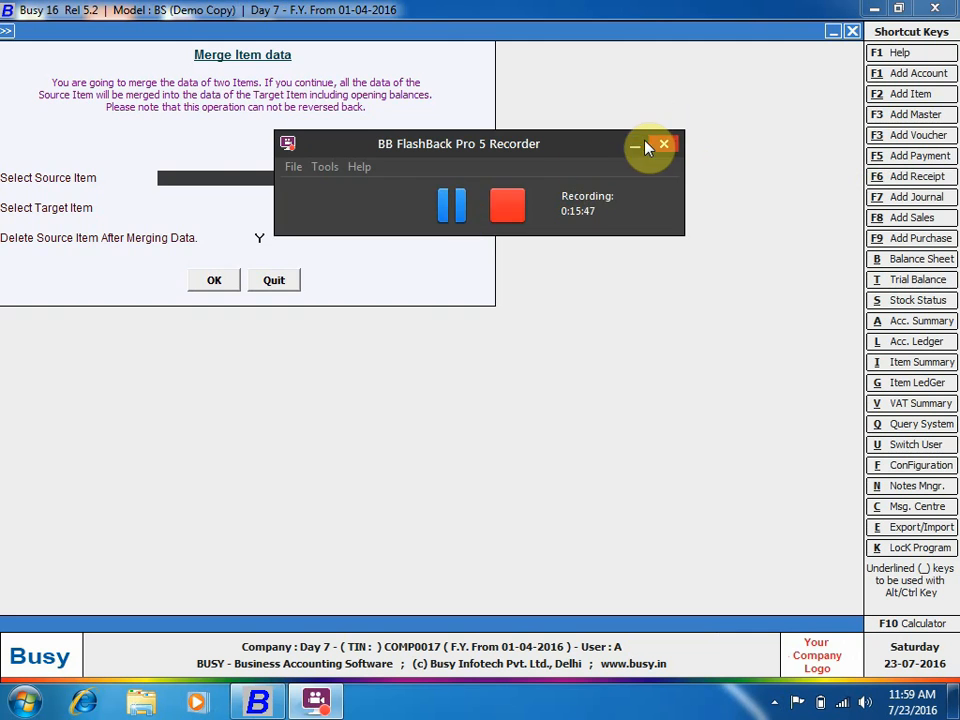
click(634, 145)
Quit the merge form and choose Stock Status > Closing Stock - Alphabetical > Detailed.
click(280, 280)
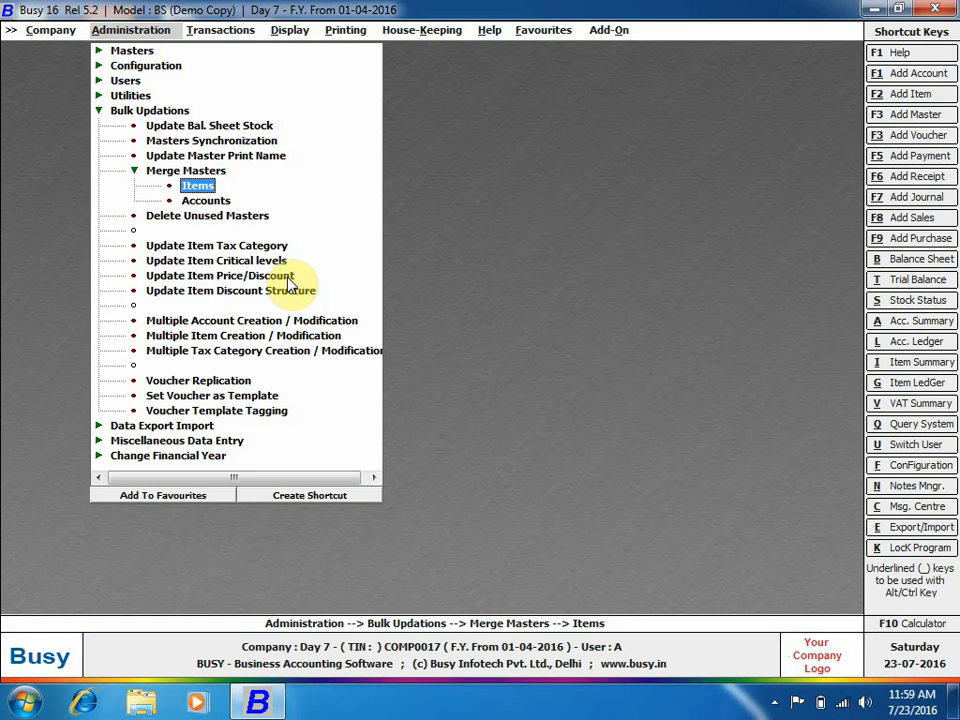
click(290, 30)
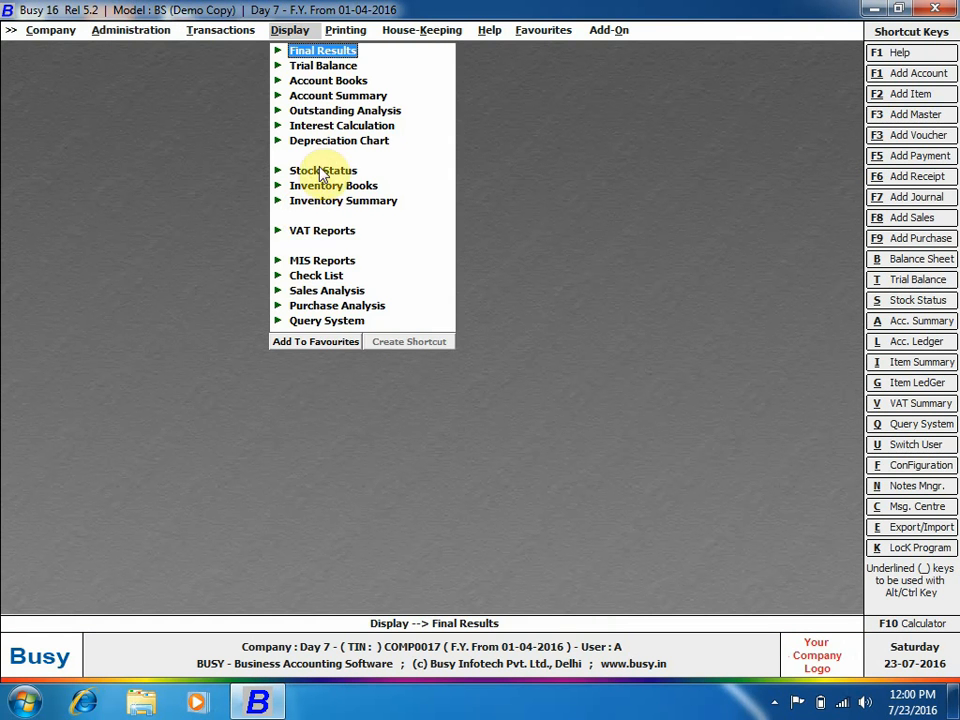
click(320, 171)
click(340, 201)
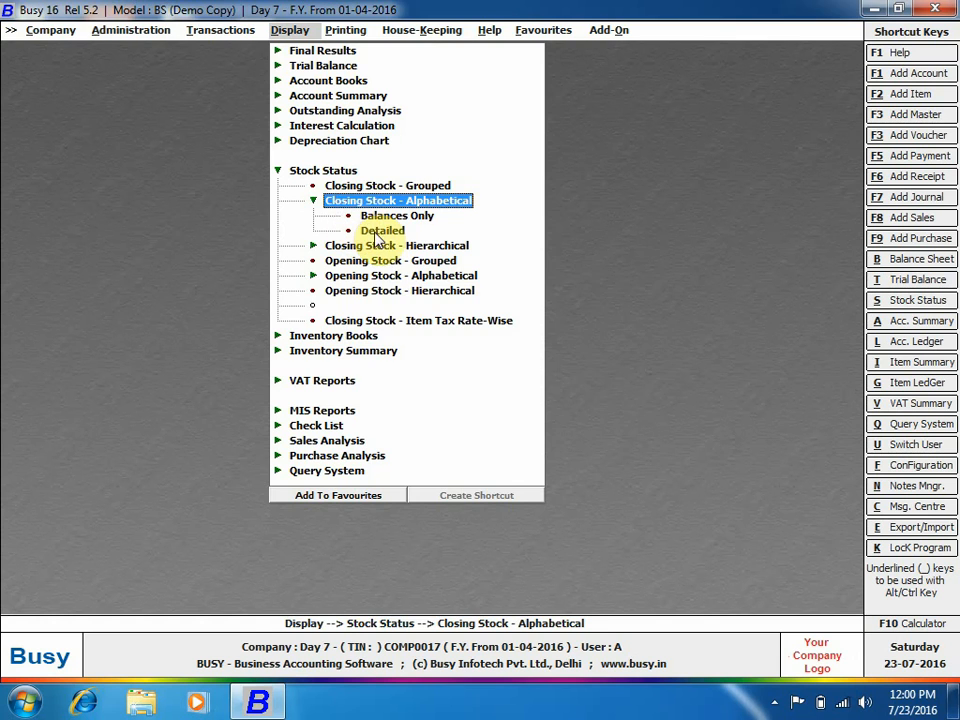
click(380, 230)
Run the report for all items with values shown, checking Apple at 15 Pcs worth 1,100.00.
click(362, 376)
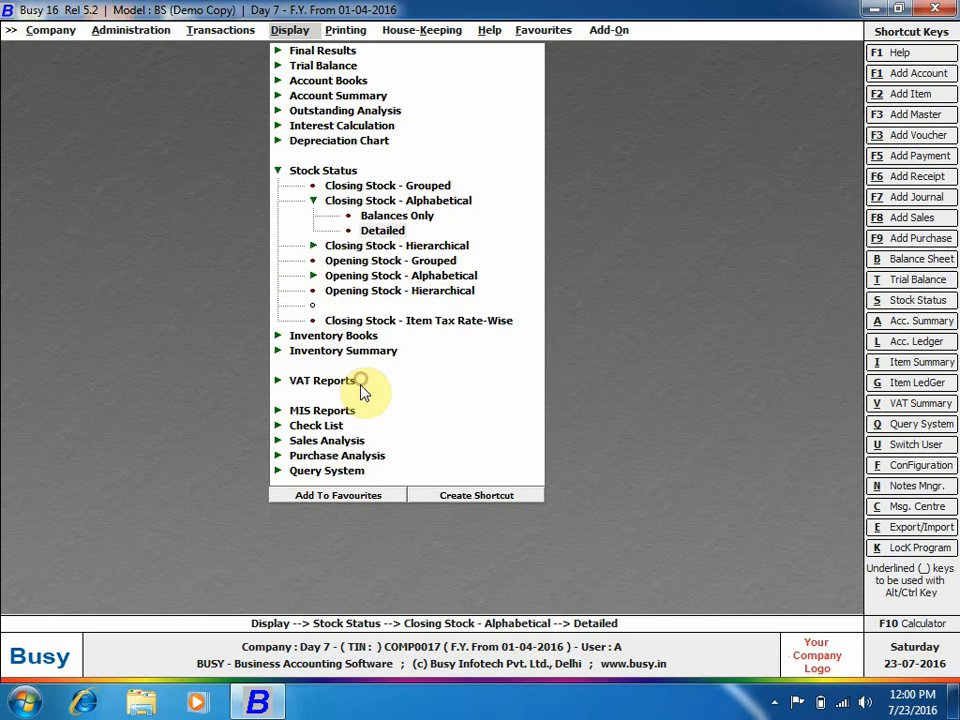
key(Return)
key(Return)
key(Return)
key(Return)
key(Return)
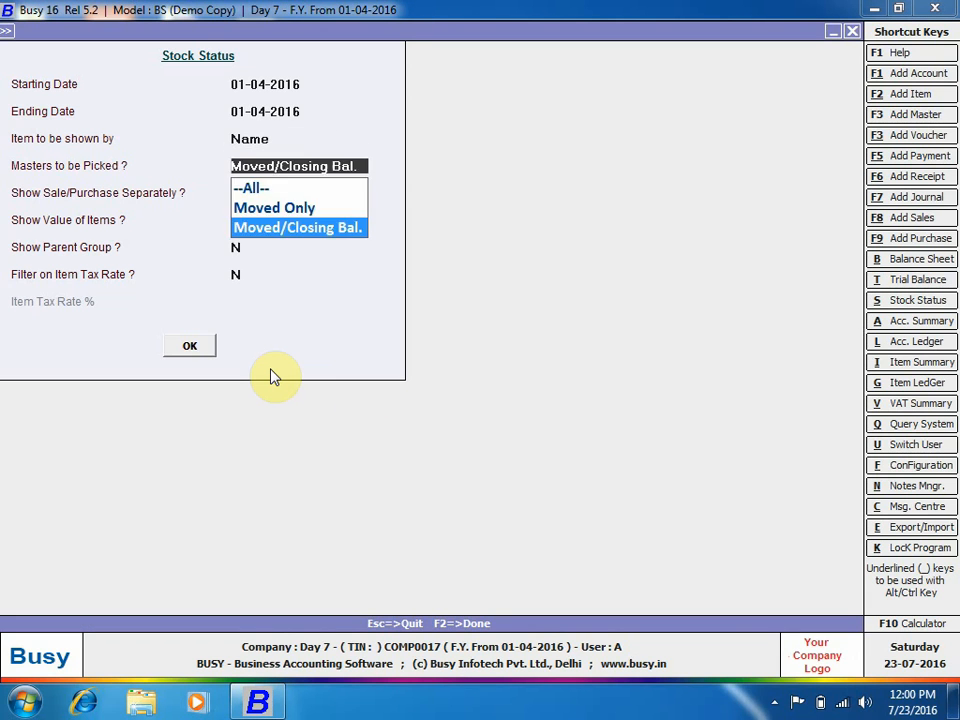
key(y)
key(Return)
key(Return)
key(Return)
key(F2)
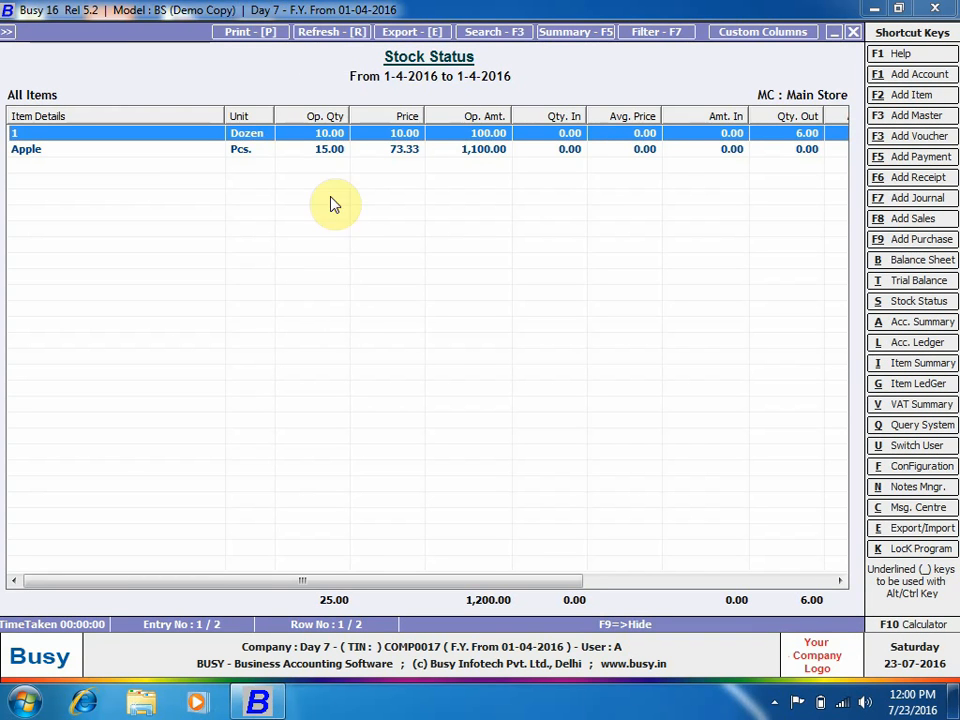
click(330, 152)
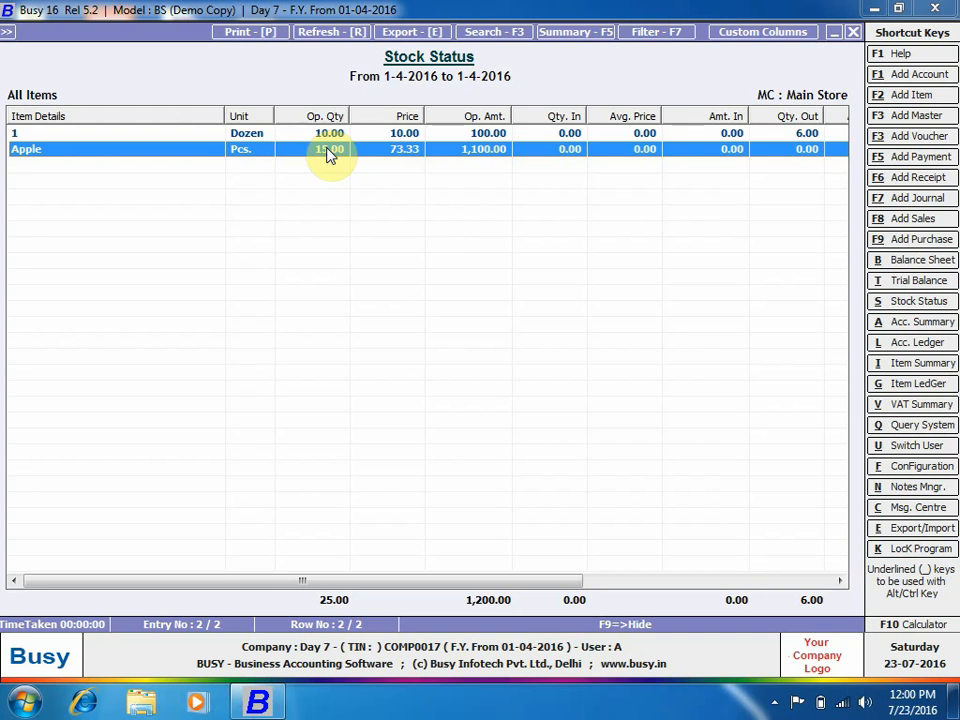
key(Escape)
key(Escape)
key(Escape)
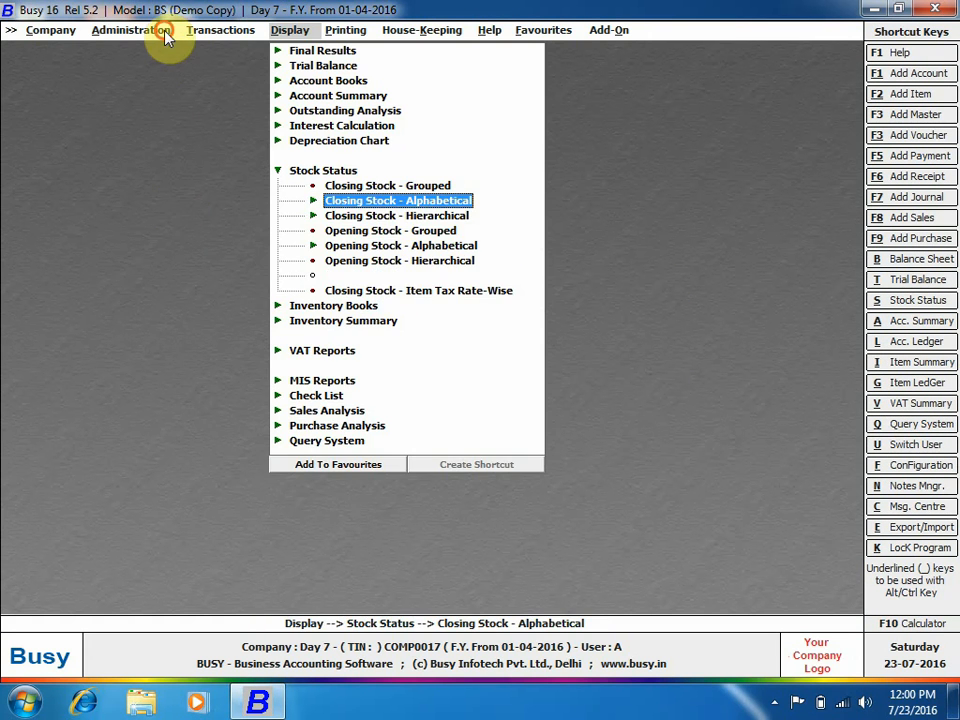
Change to the F.Y. from 01-04-2017, carrying balances for All Masters (329 updated).
click(158, 30)
click(131, 51)
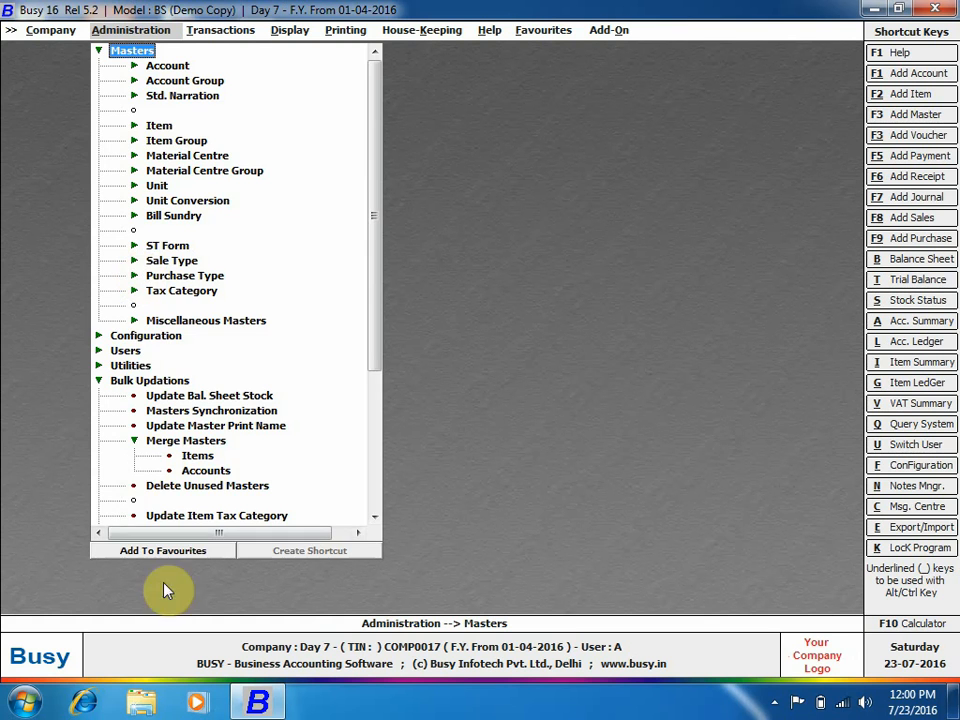
scroll(231, 439, down, 5)
click(180, 515)
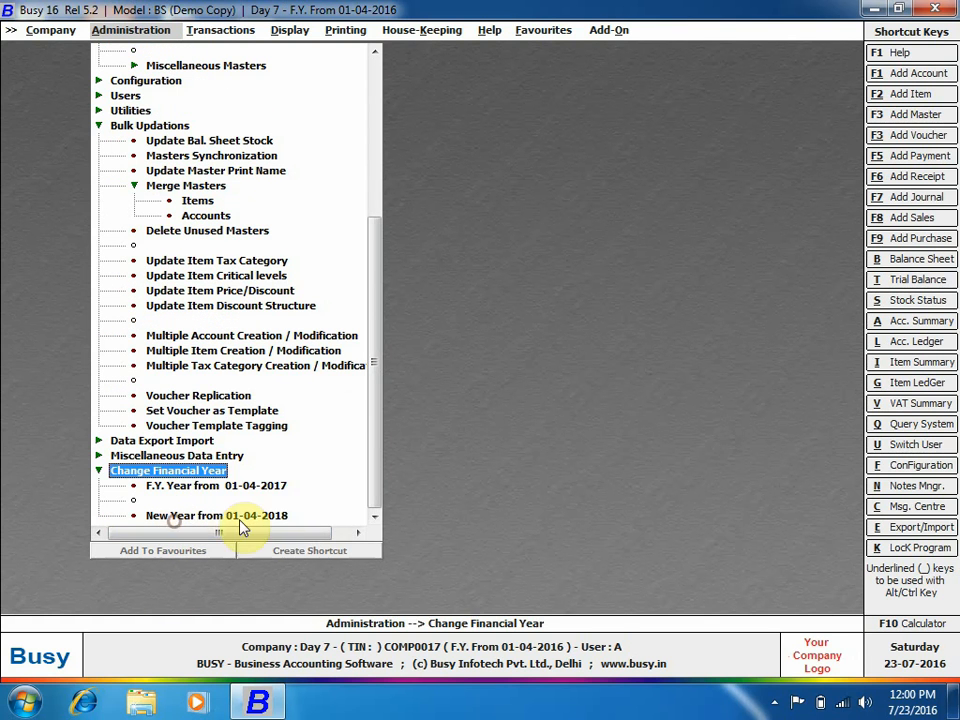
click(276, 490)
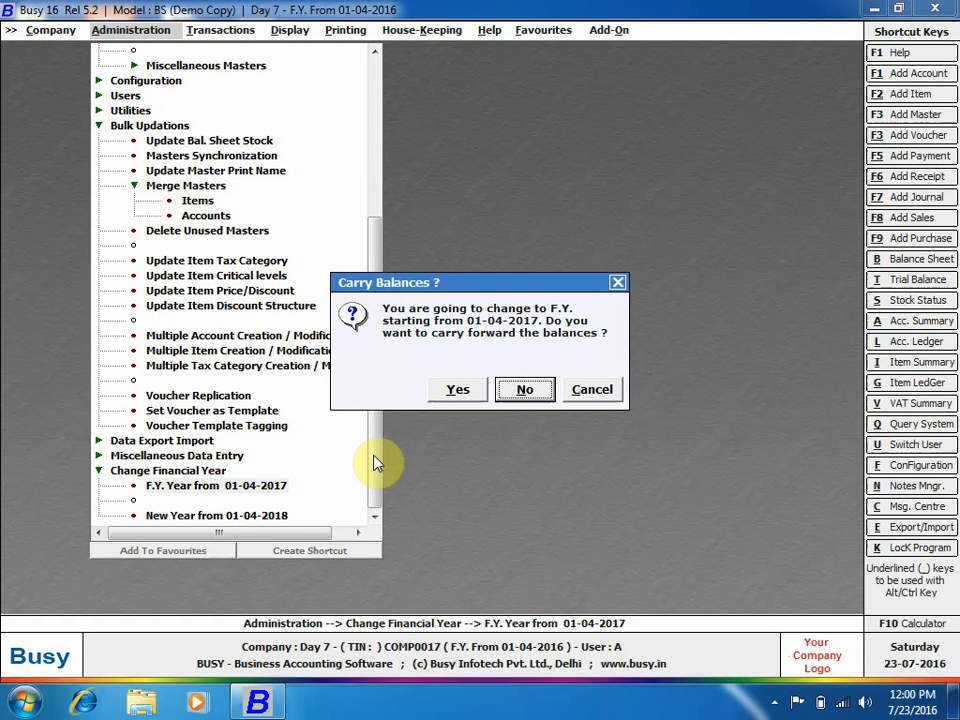
click(466, 398)
click(430, 388)
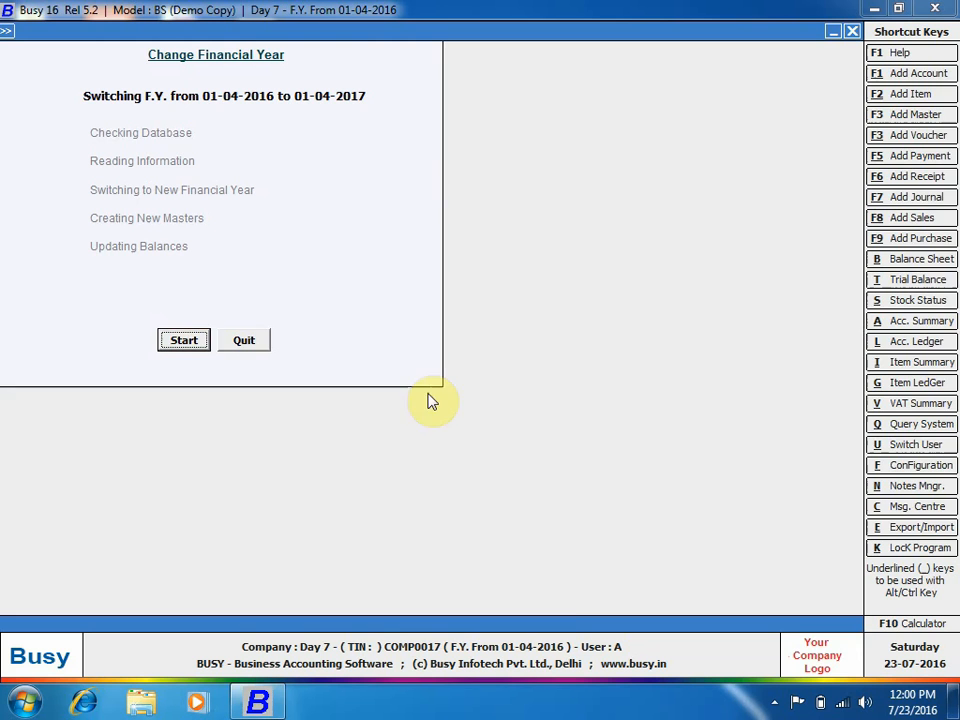
click(195, 340)
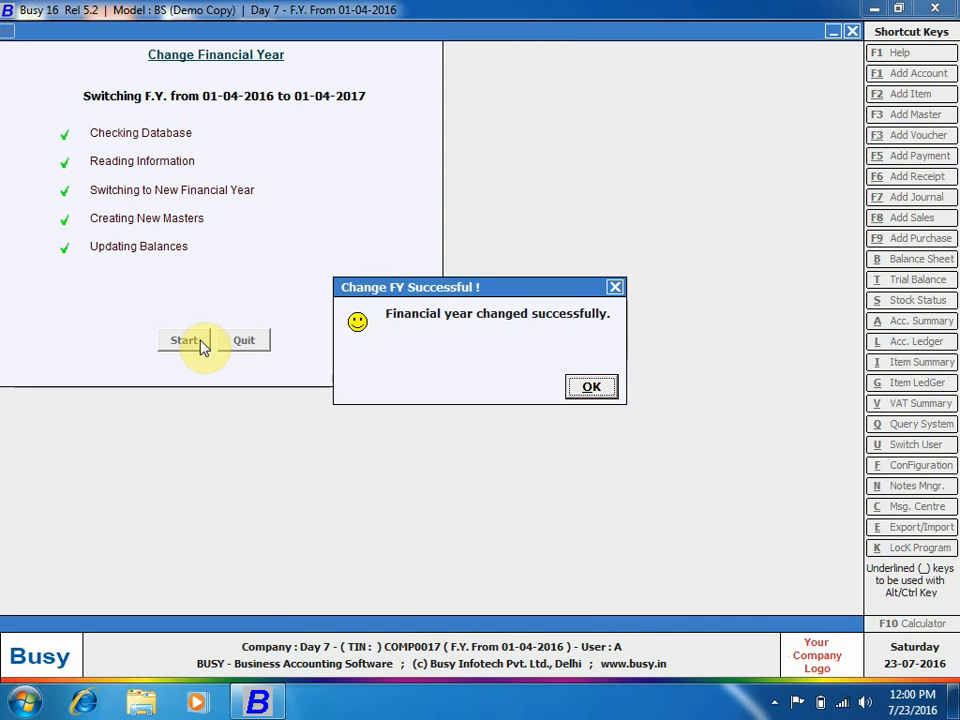
key(Return)
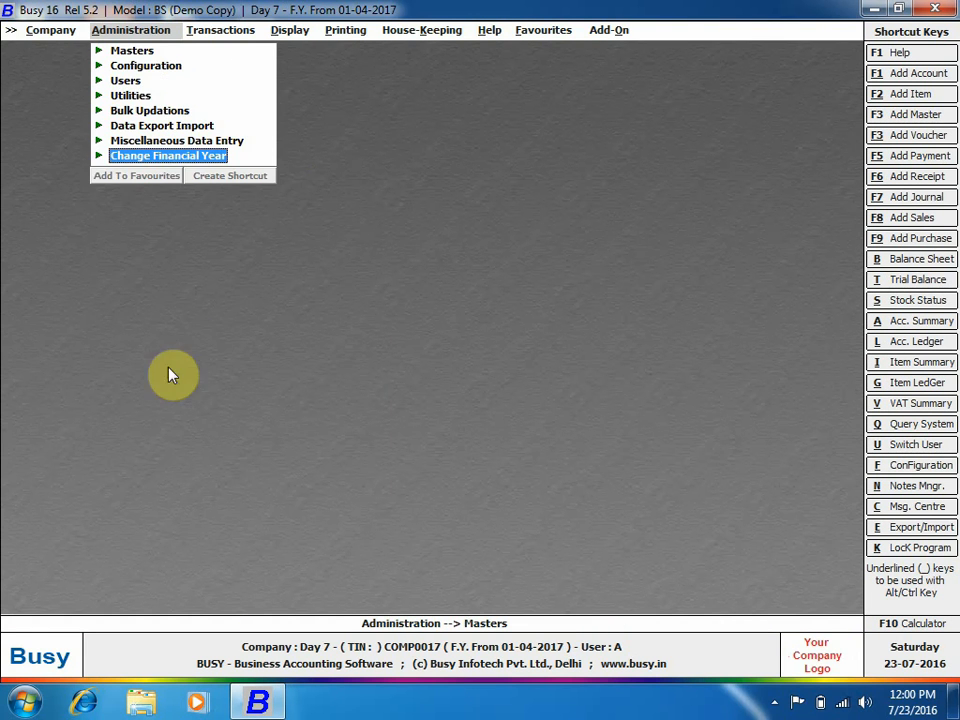
click(135, 50)
click(156, 124)
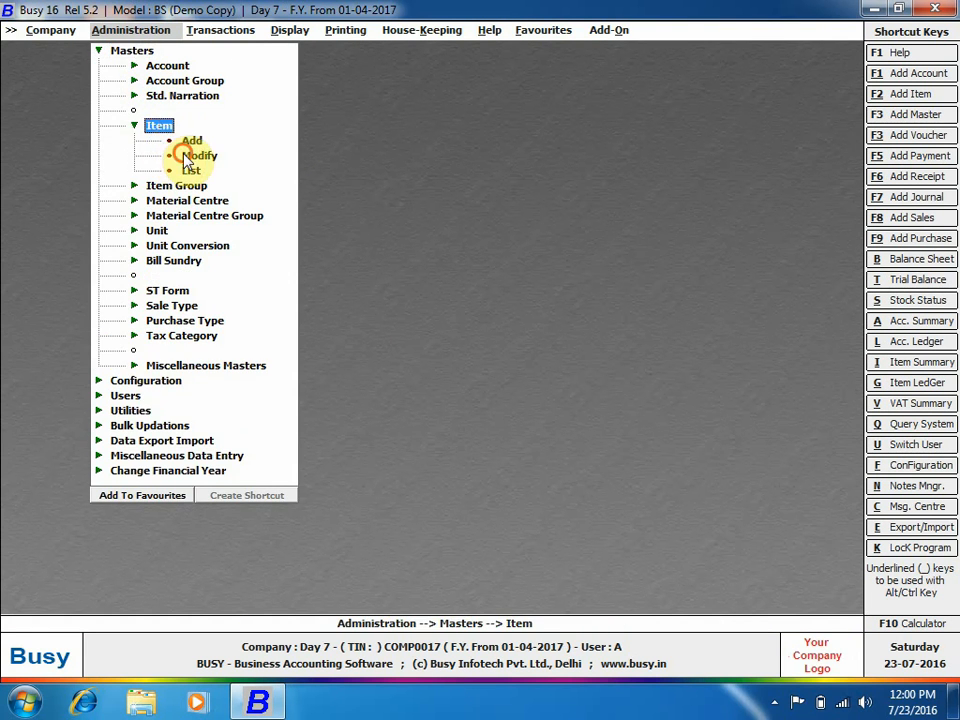
click(188, 154)
key(Return)
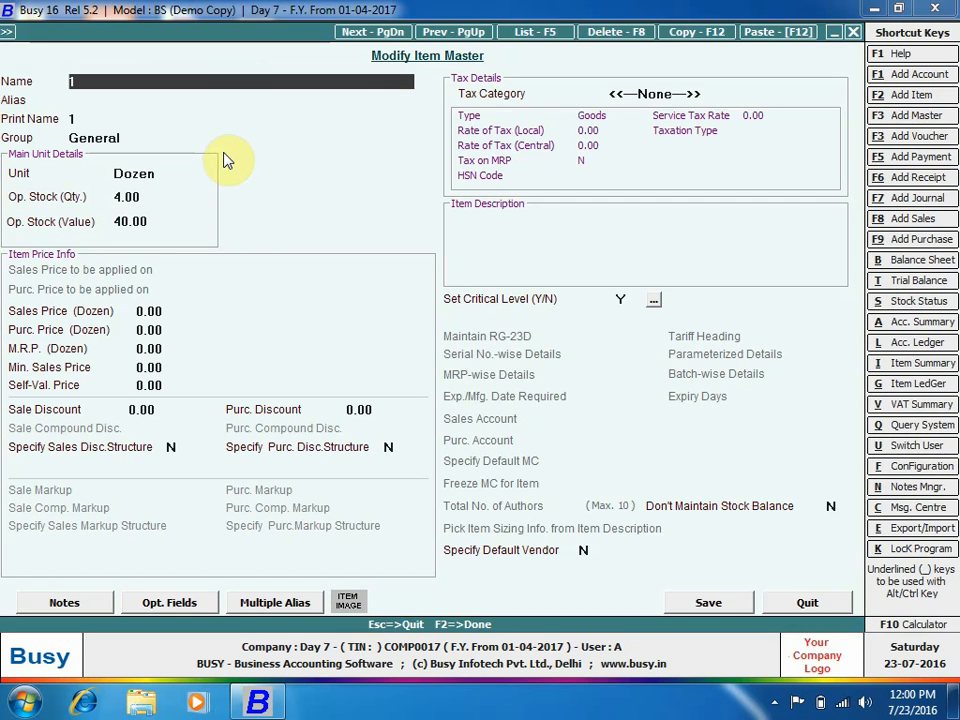
key(Escape)
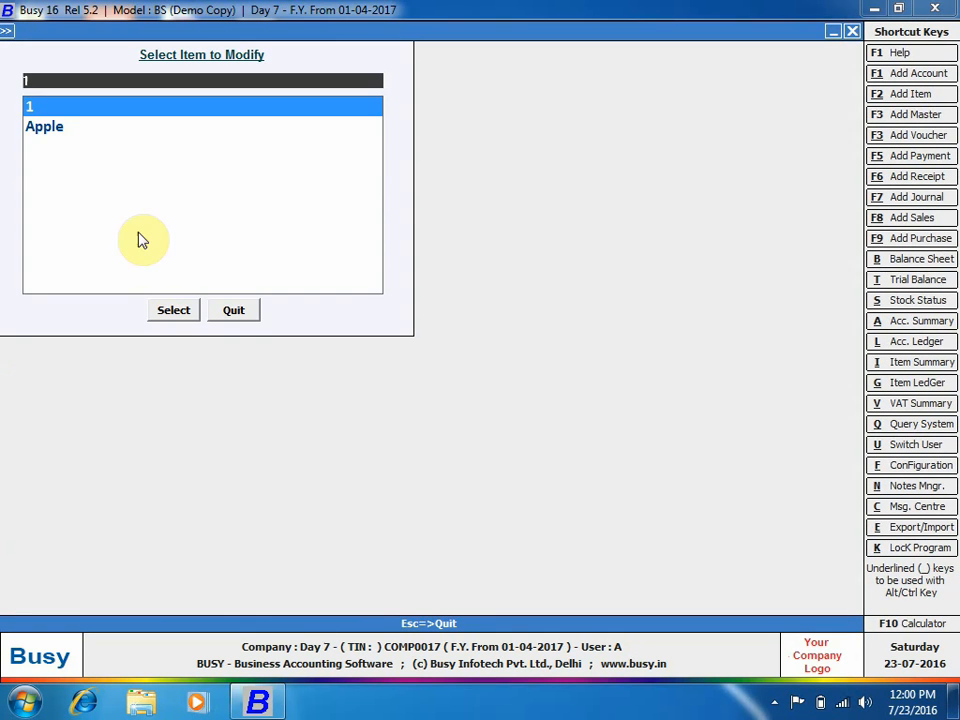
click(51, 129)
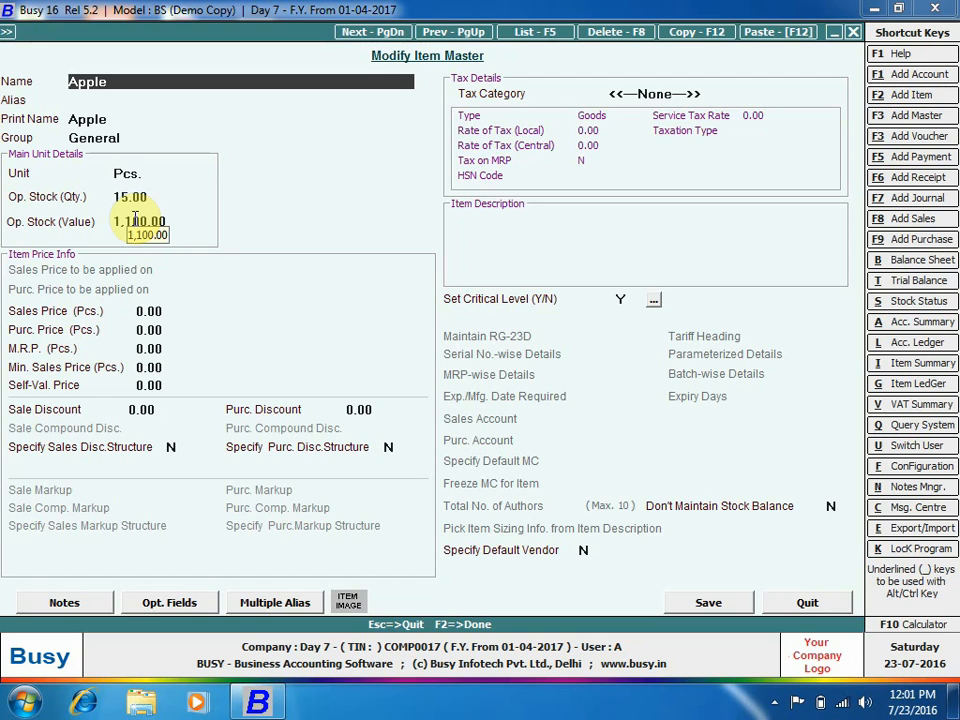
key(Escape)
key(Escape)
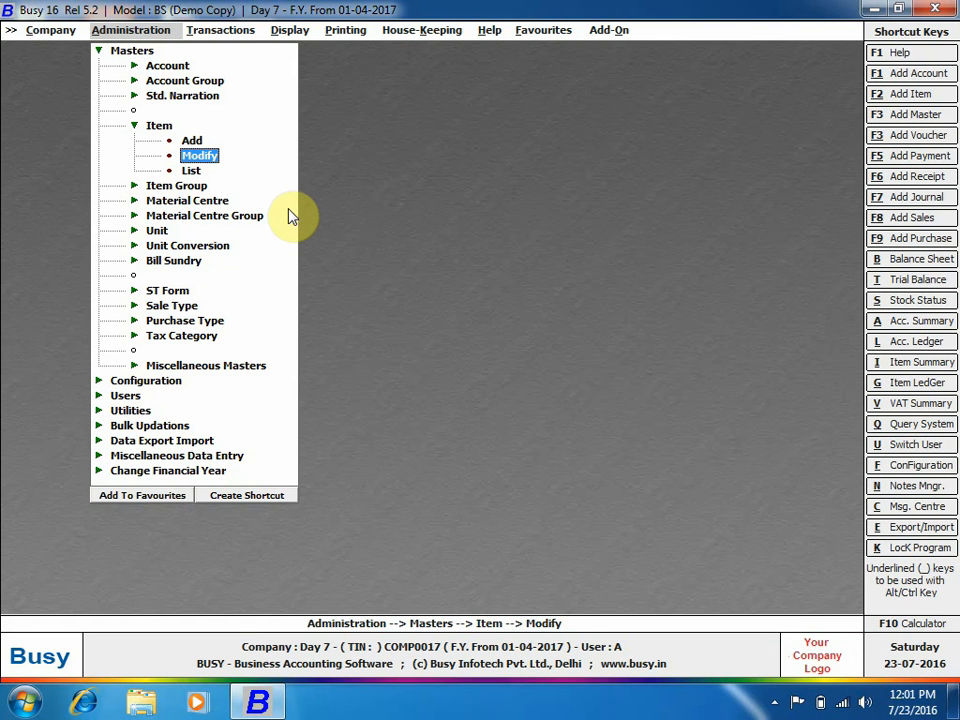
key(Escape)
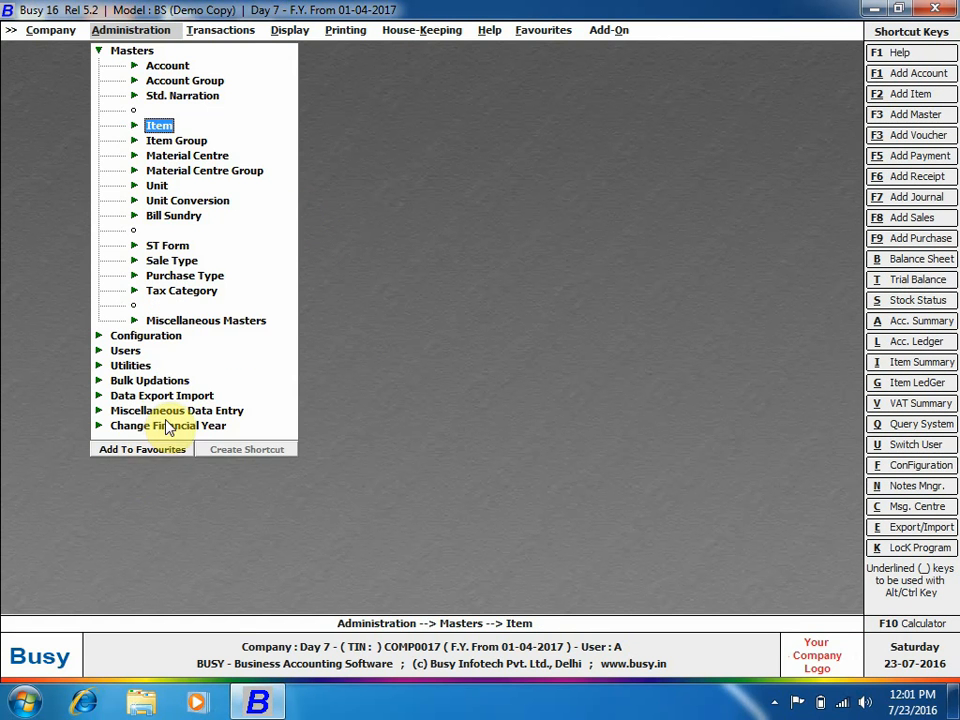
Attempt merging item 1 into Apple with Delete Source set to Y, and confirm.
click(158, 382)
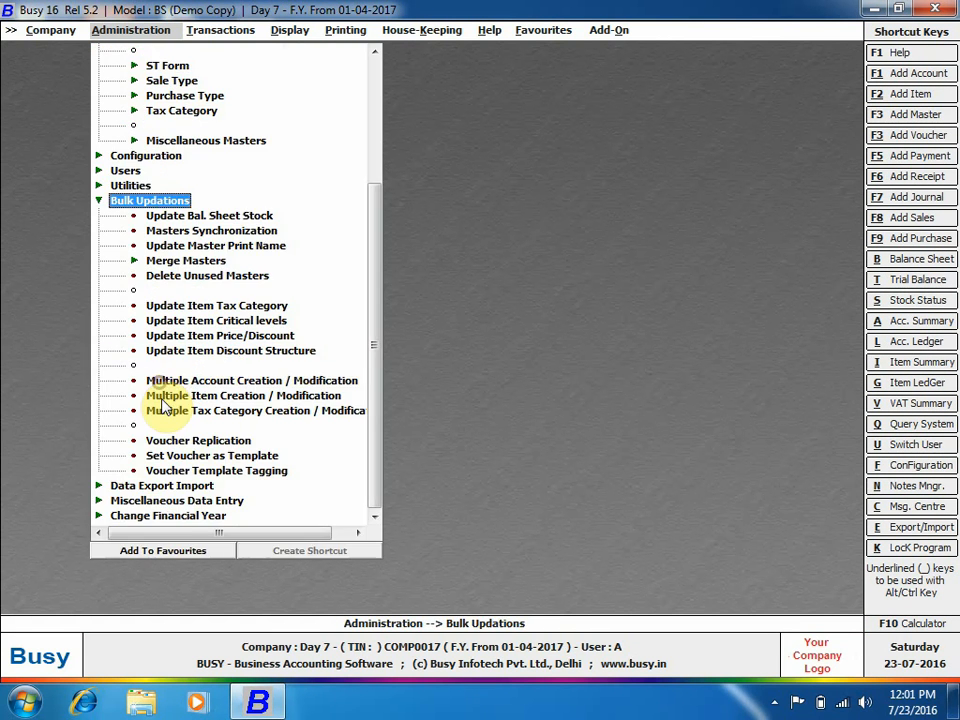
click(206, 261)
double_click(212, 277)
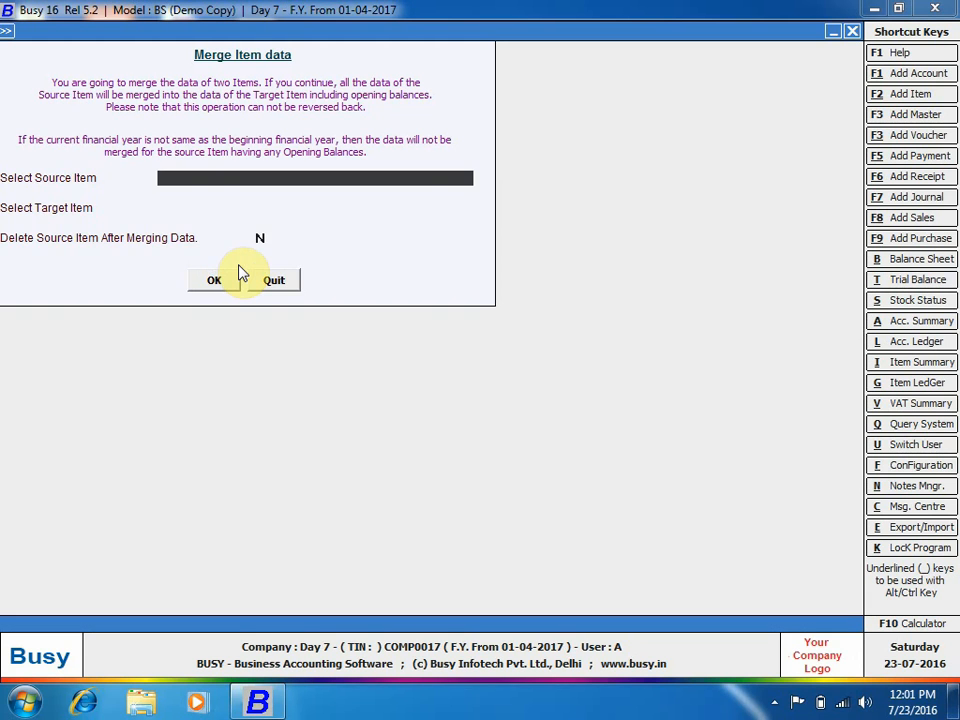
key(Return)
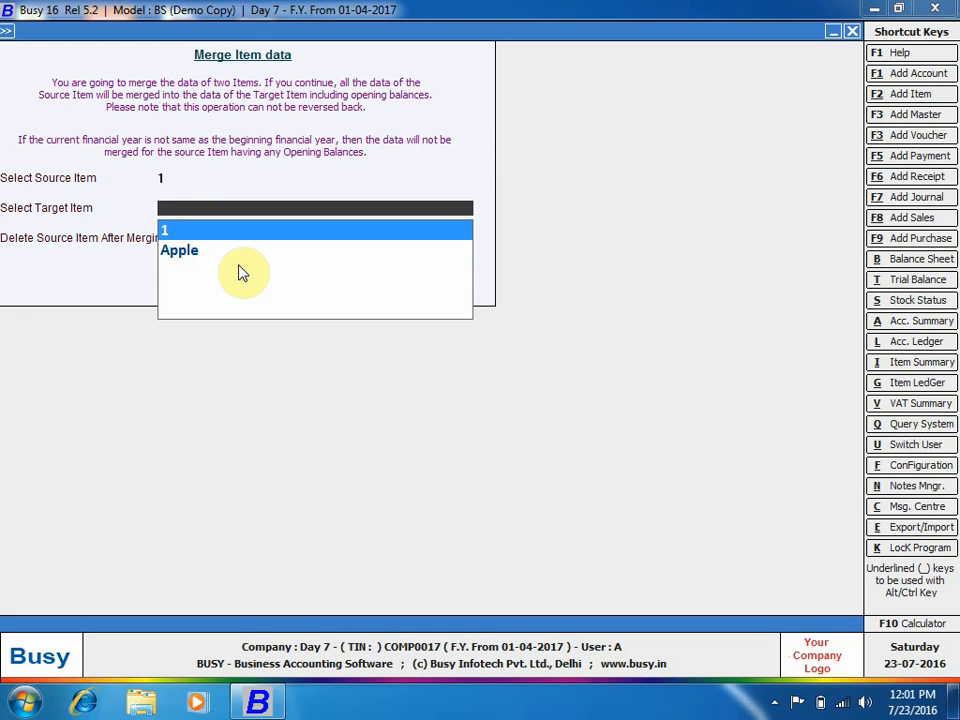
key(Down)
key(Return)
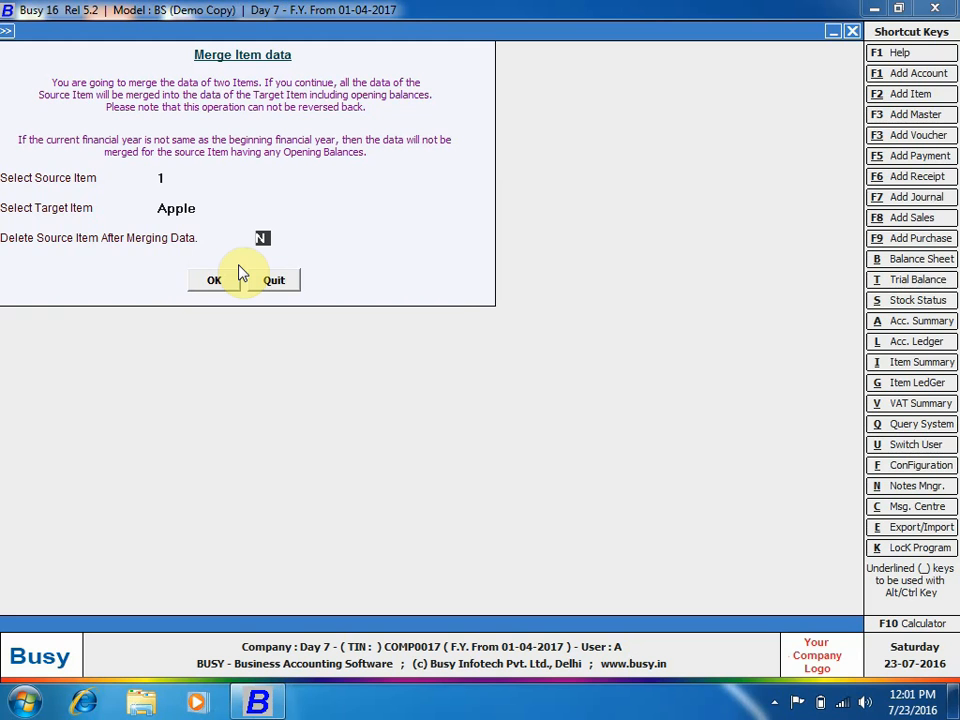
key(y)
key(Return)
key(Return)
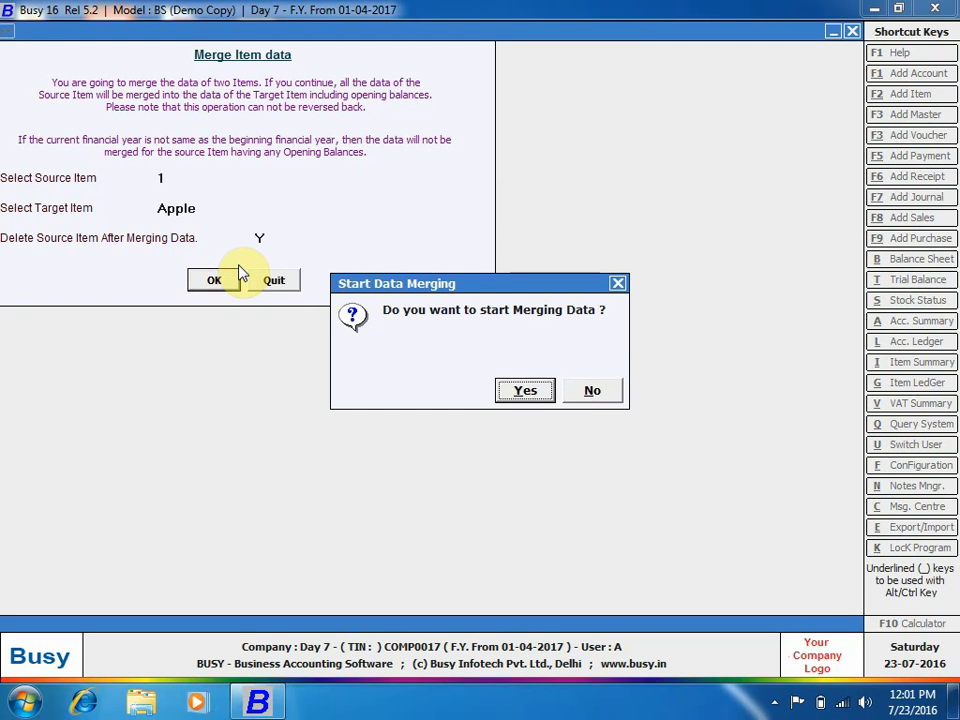
key(Return)
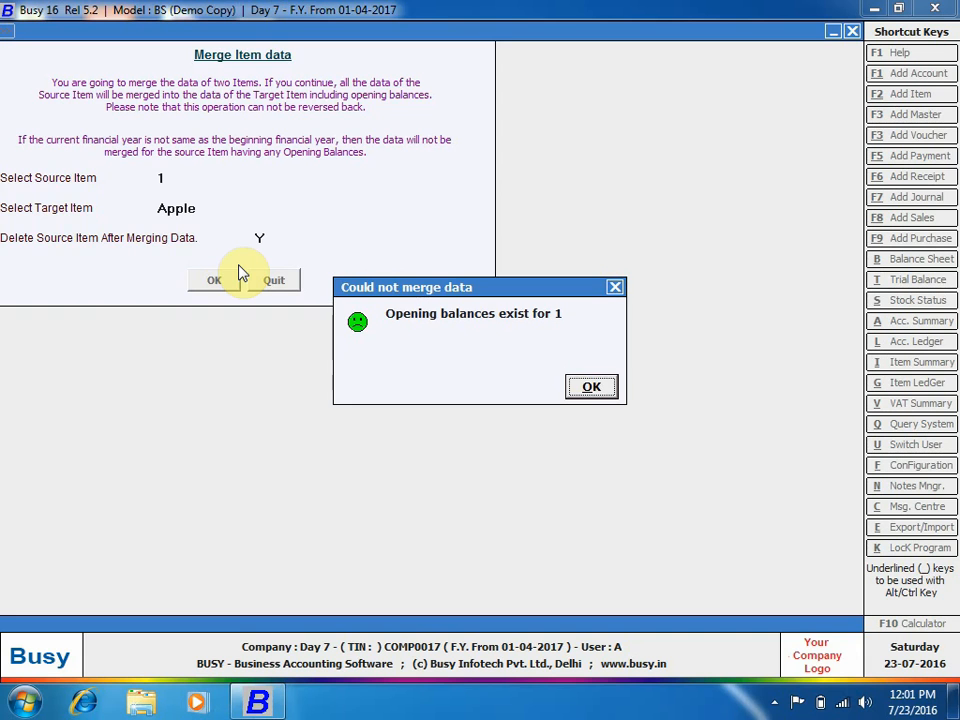
Dismiss the opening-balance merge error and open Delete Unused Masters.
key(Return)
key(super)
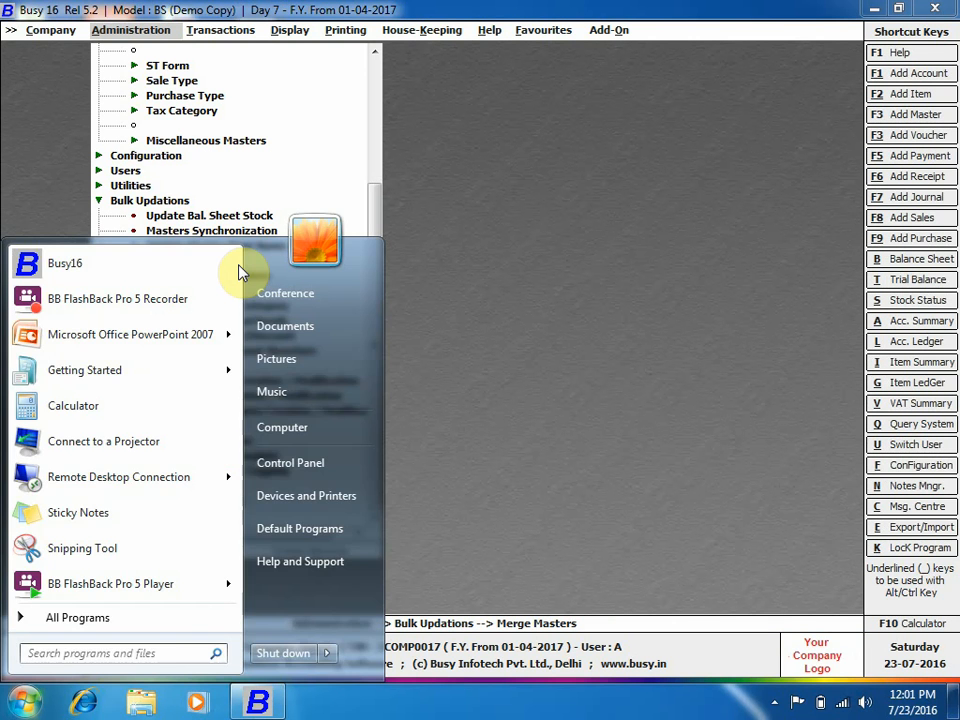
key(Escape)
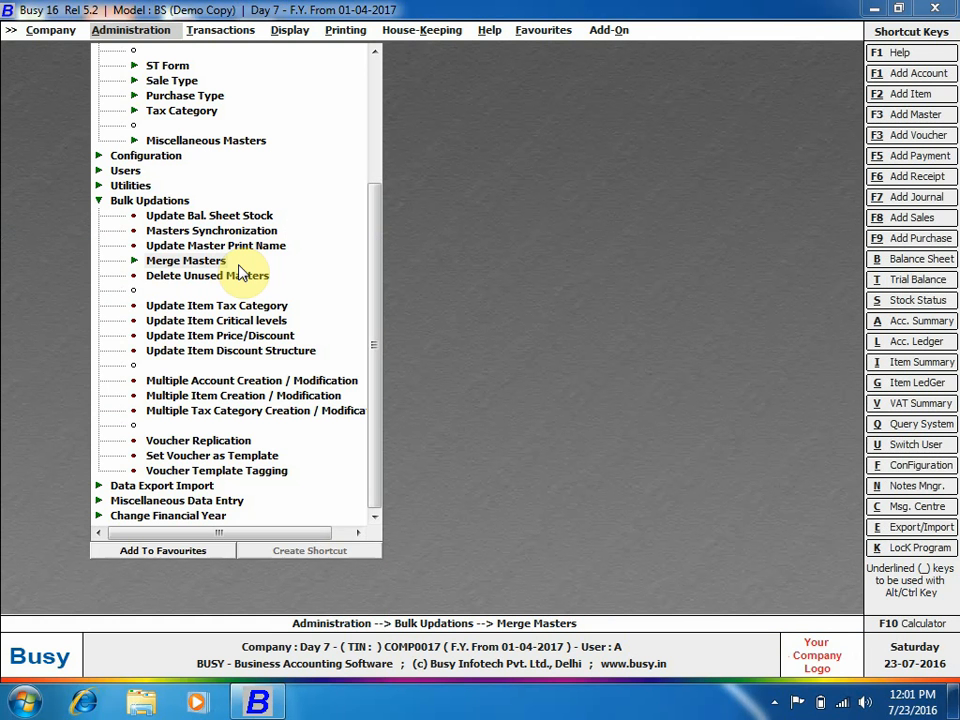
click(238, 274)
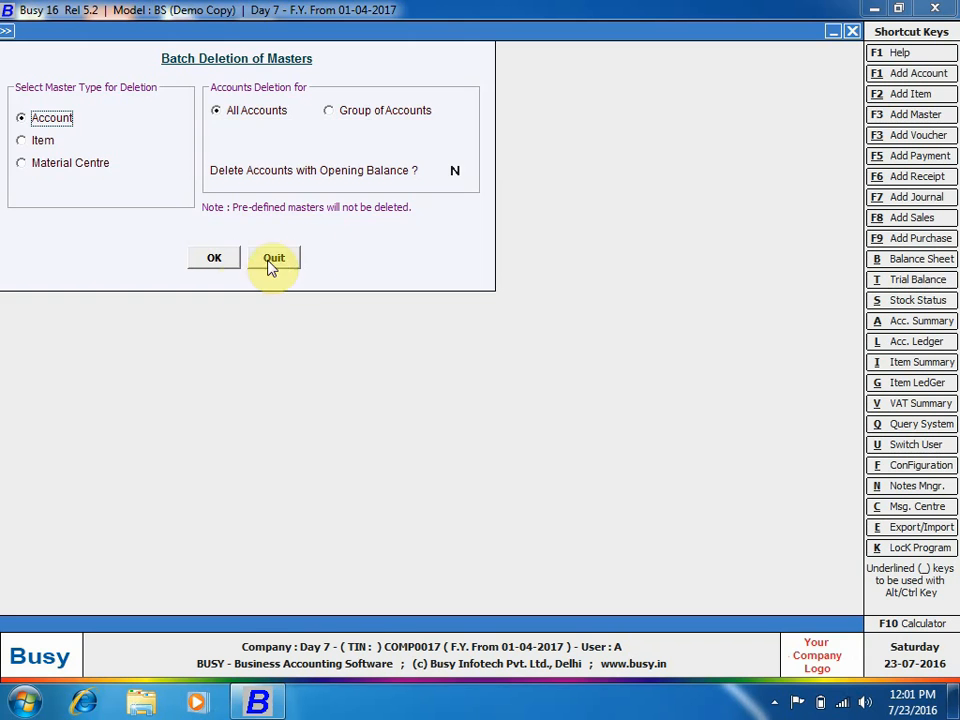
Quit Batch Deletion of Masters without deleting, then close Update Item Critical Level unchanged.
click(273, 261)
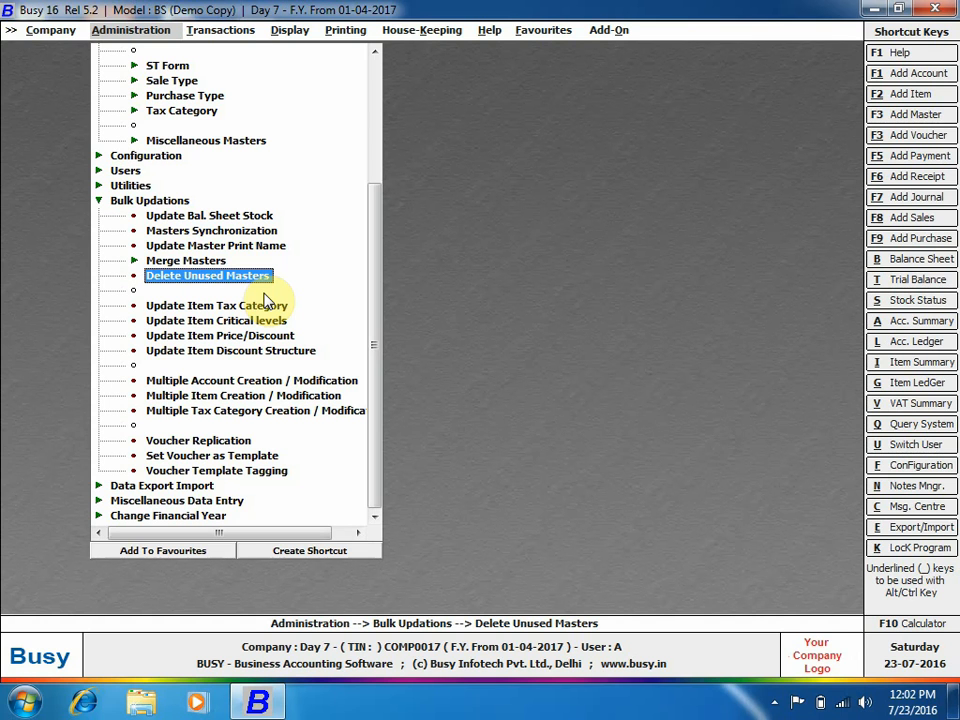
click(272, 309)
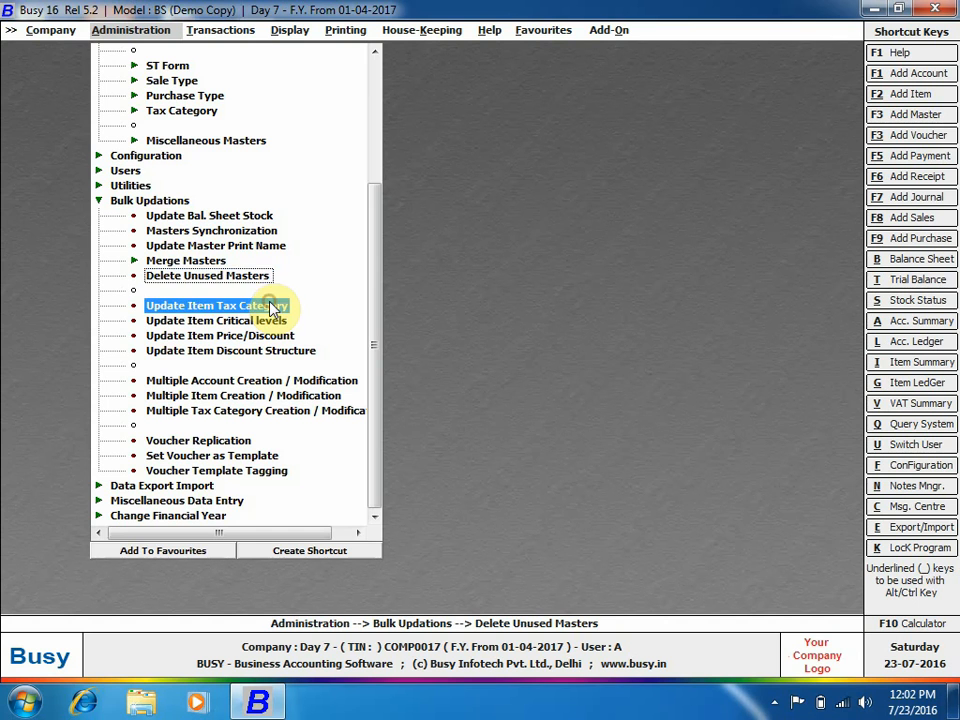
click(268, 320)
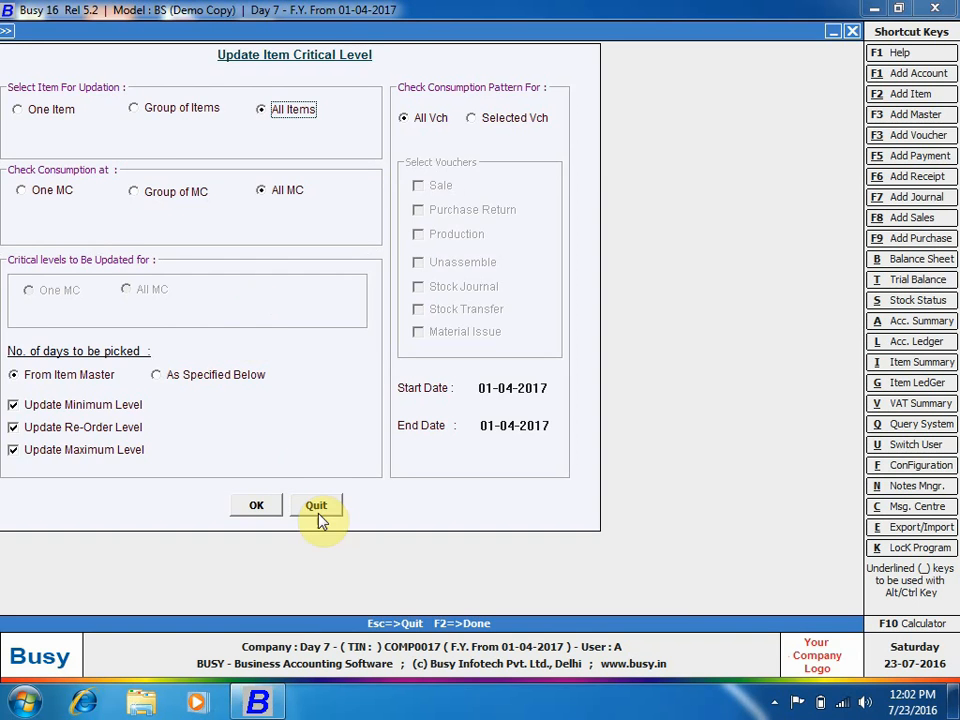
click(330, 507)
Open and quit Update Item Tax Category, then move down to the discount structure update.
click(225, 306)
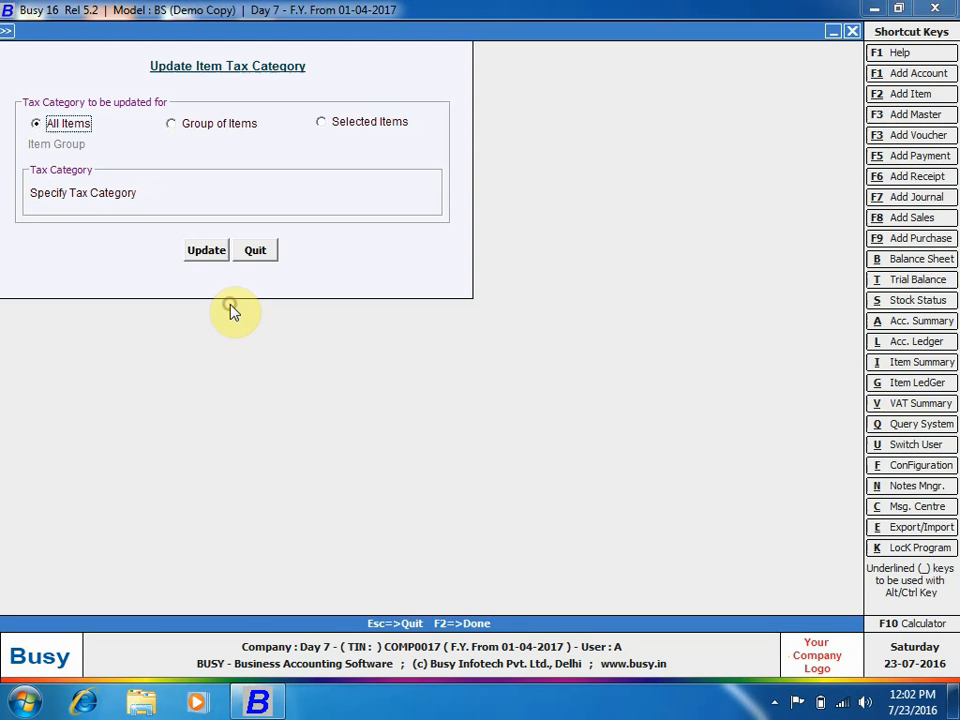
click(258, 254)
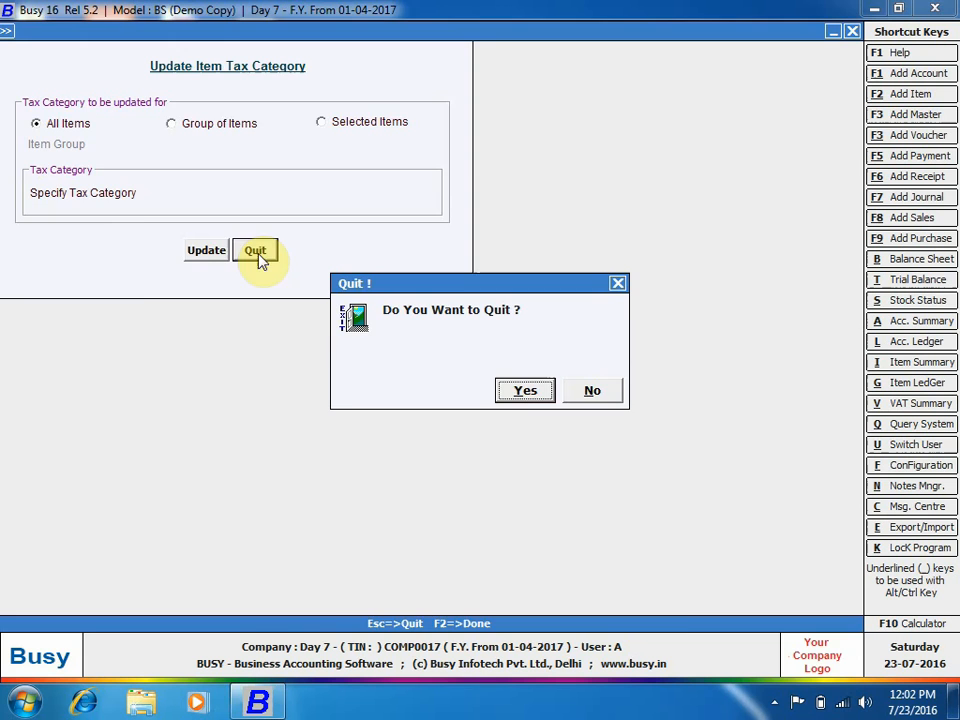
click(516, 389)
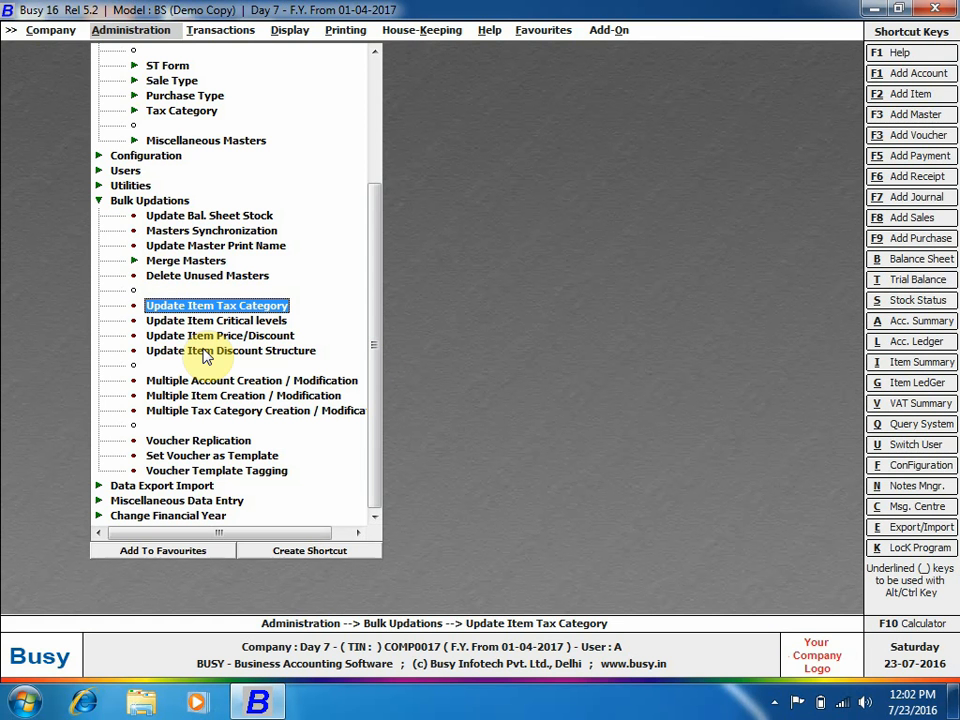
key(Down)
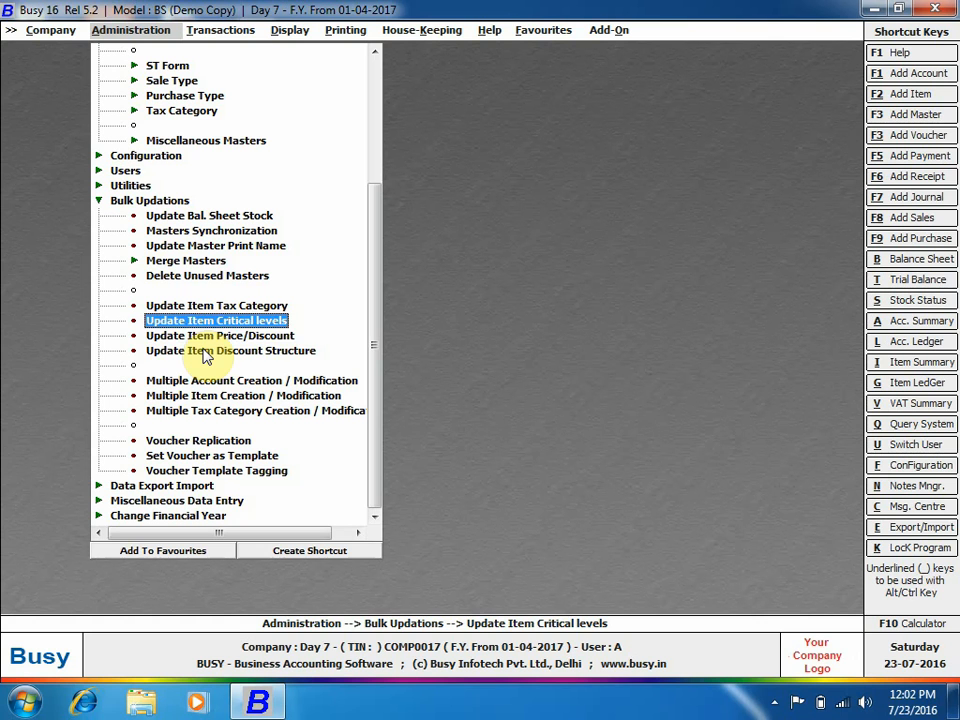
key(Down)
key(Down)
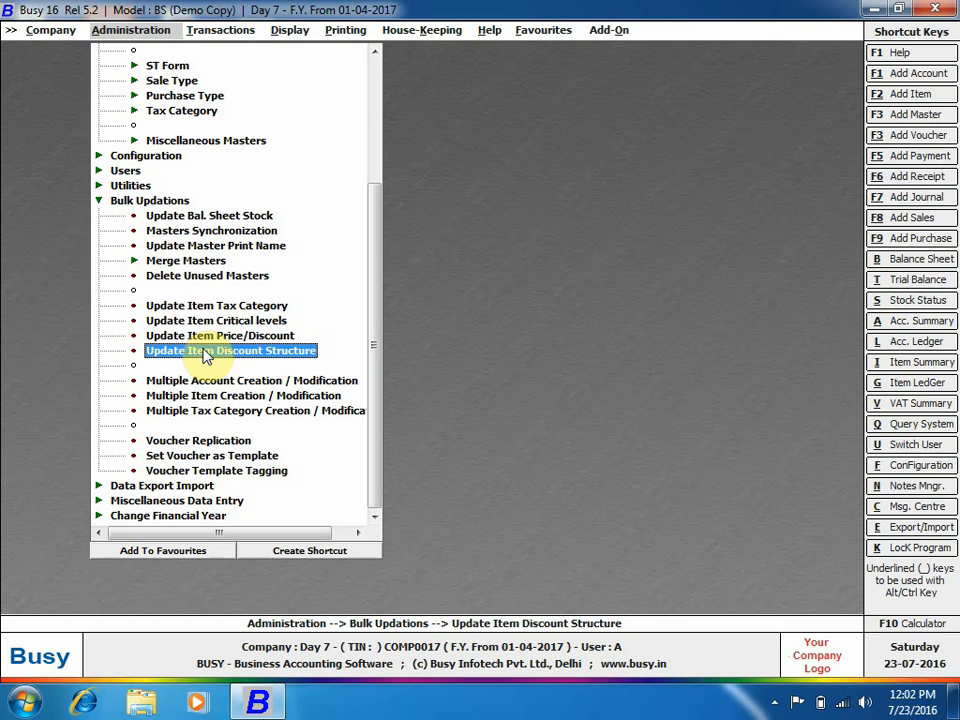
scroll(206, 358, up, 4)
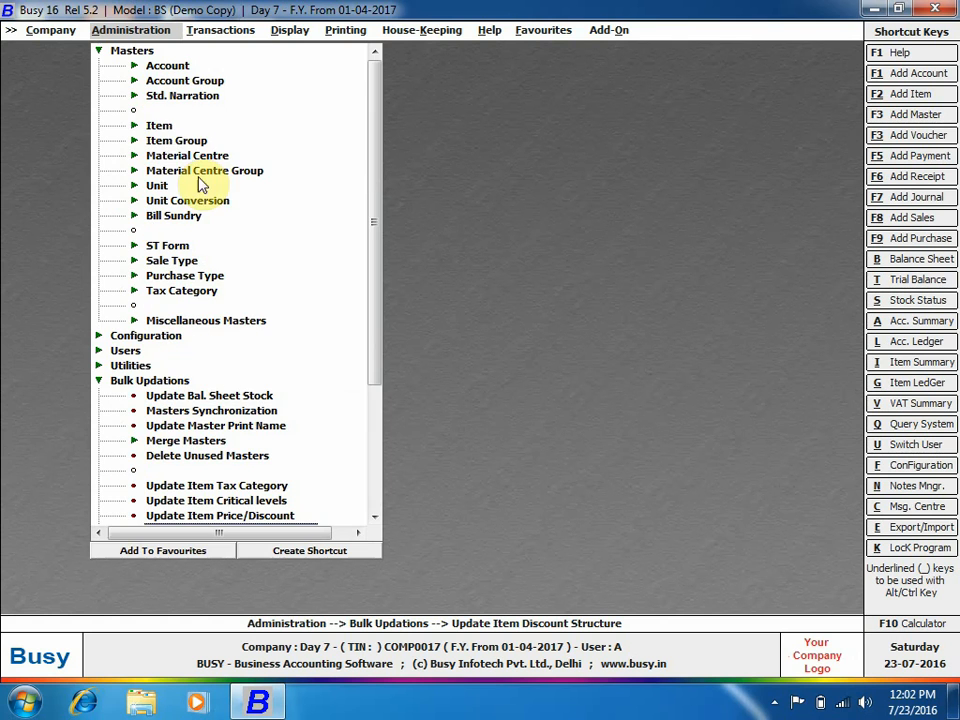
click(160, 126)
click(205, 155)
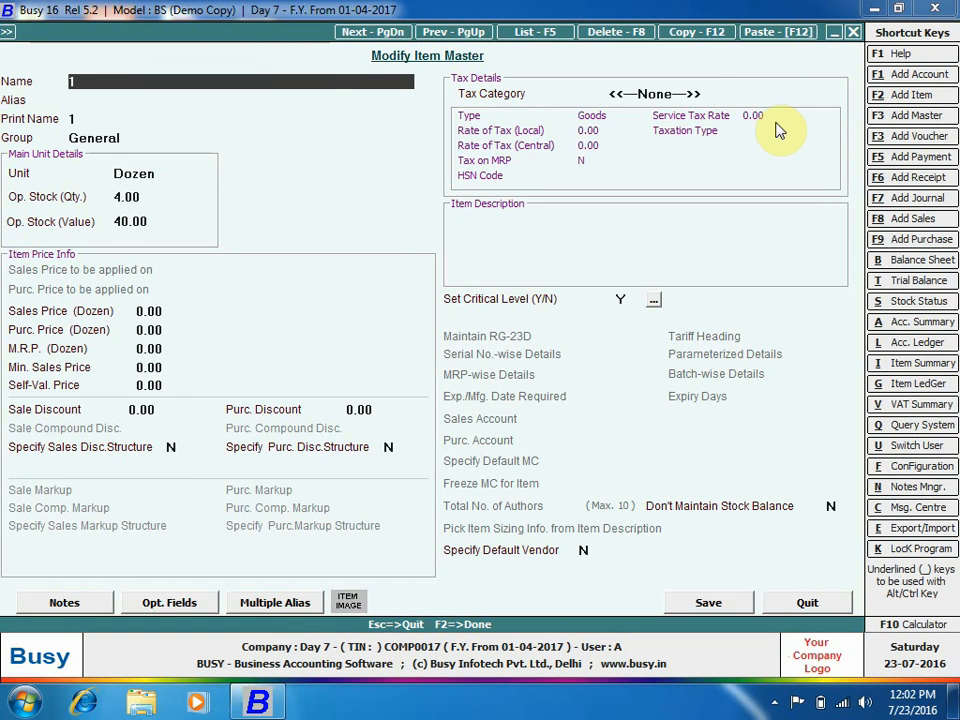
click(750, 94)
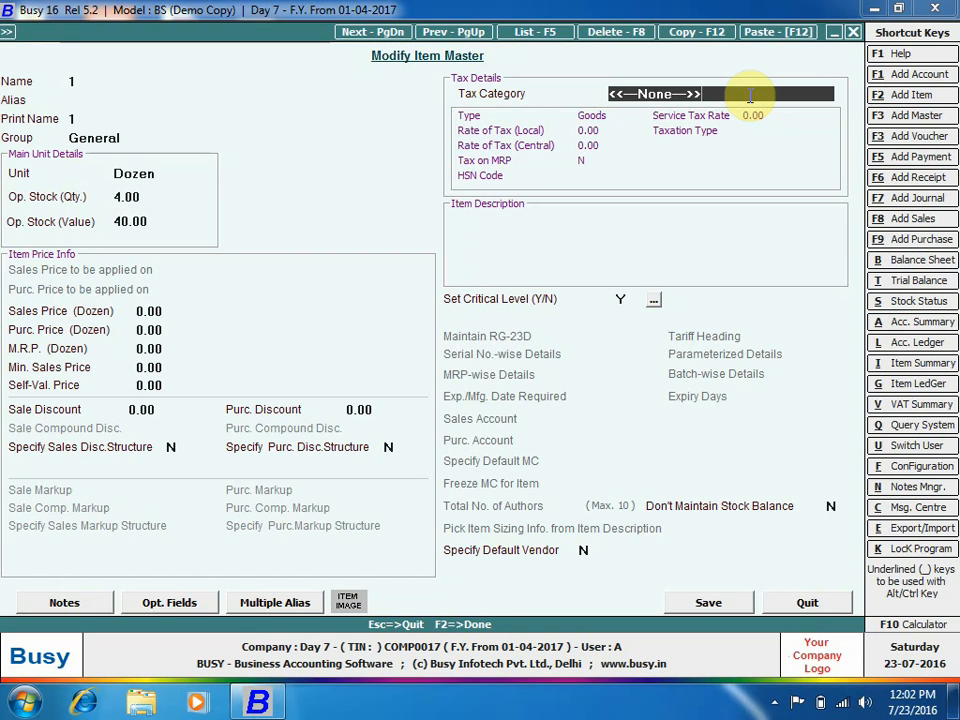
key(Escape)
key(Down)
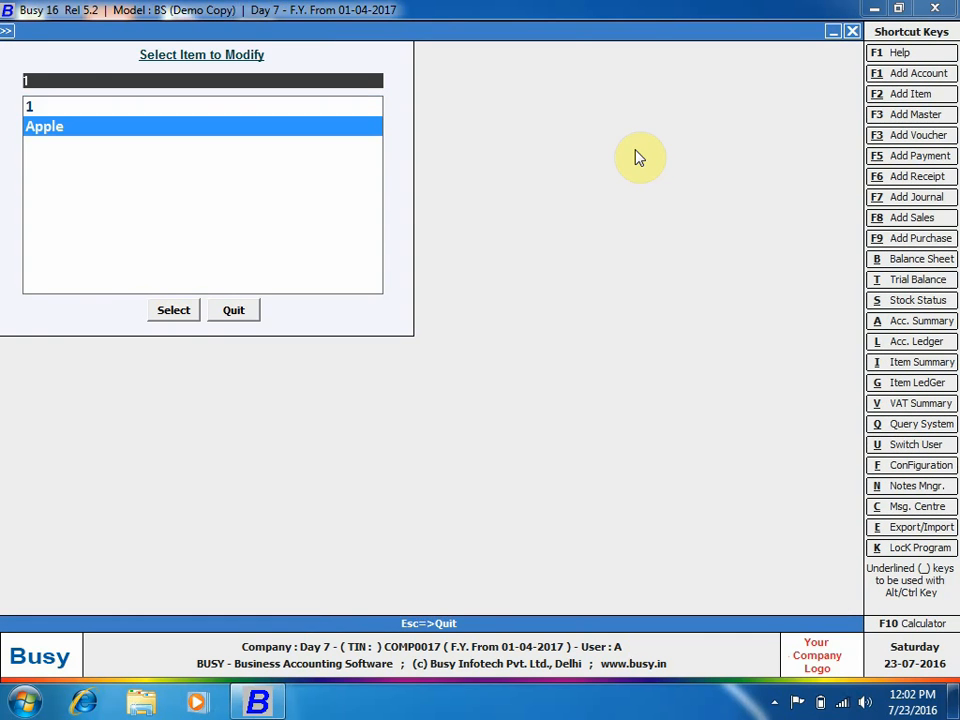
key(Return)
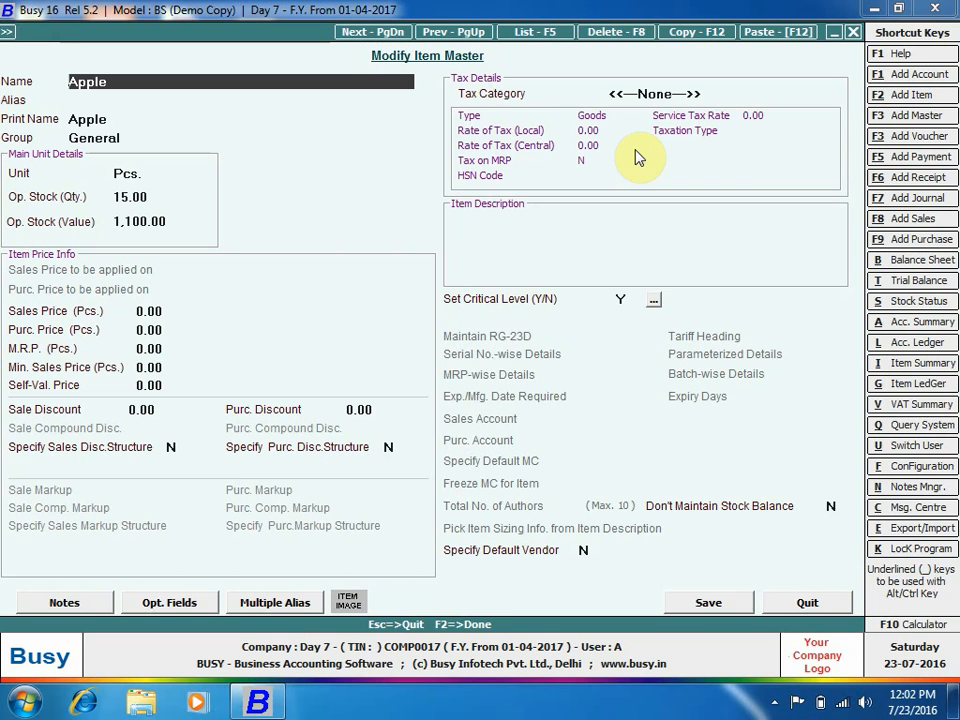
key(Escape)
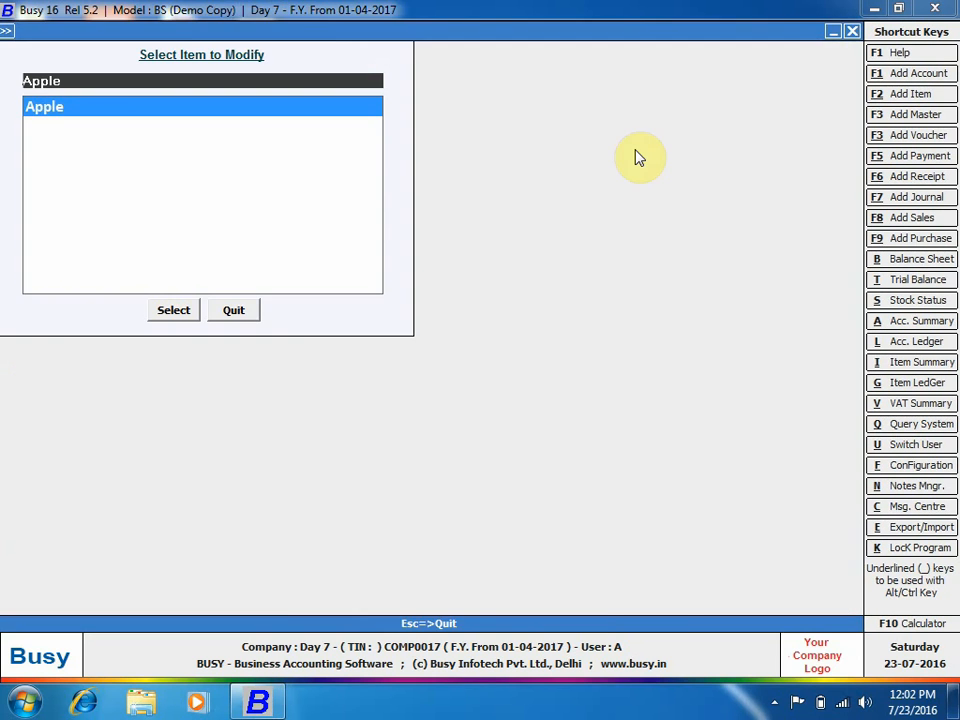
key(Escape)
key(Escape)
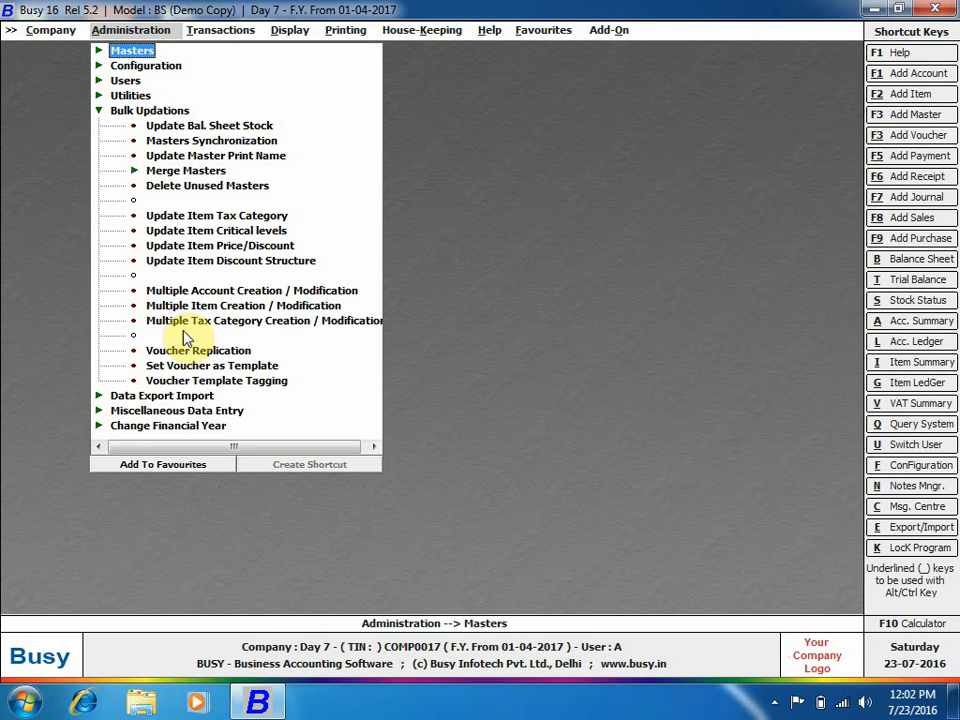
Apply the 5% tax category to All Items through Update Item Tax Category and confirm.
click(203, 222)
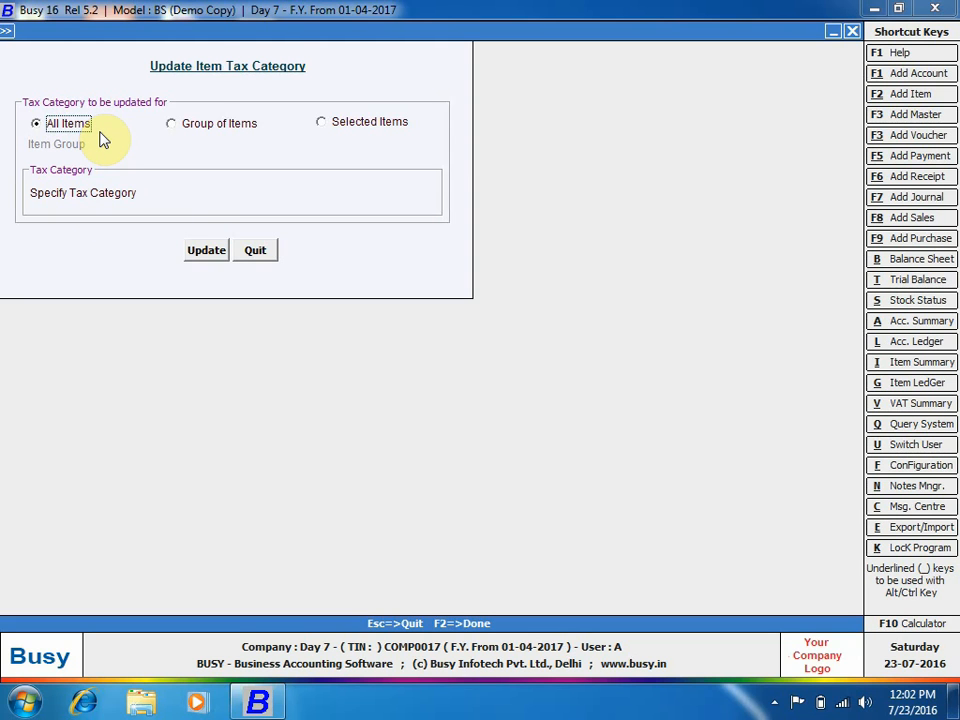
click(212, 130)
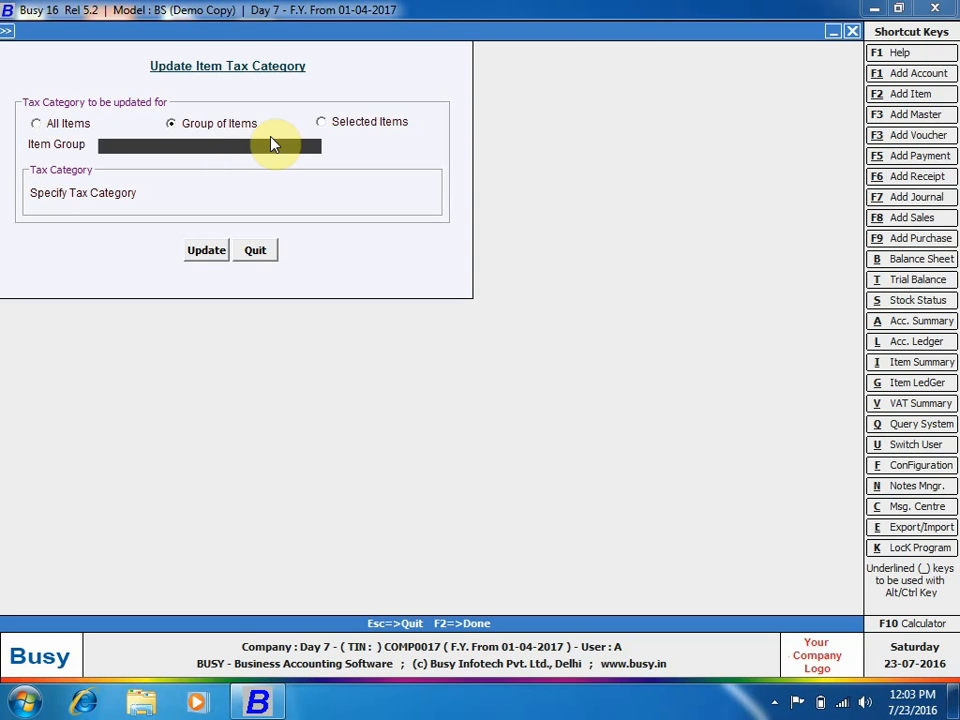
click(63, 130)
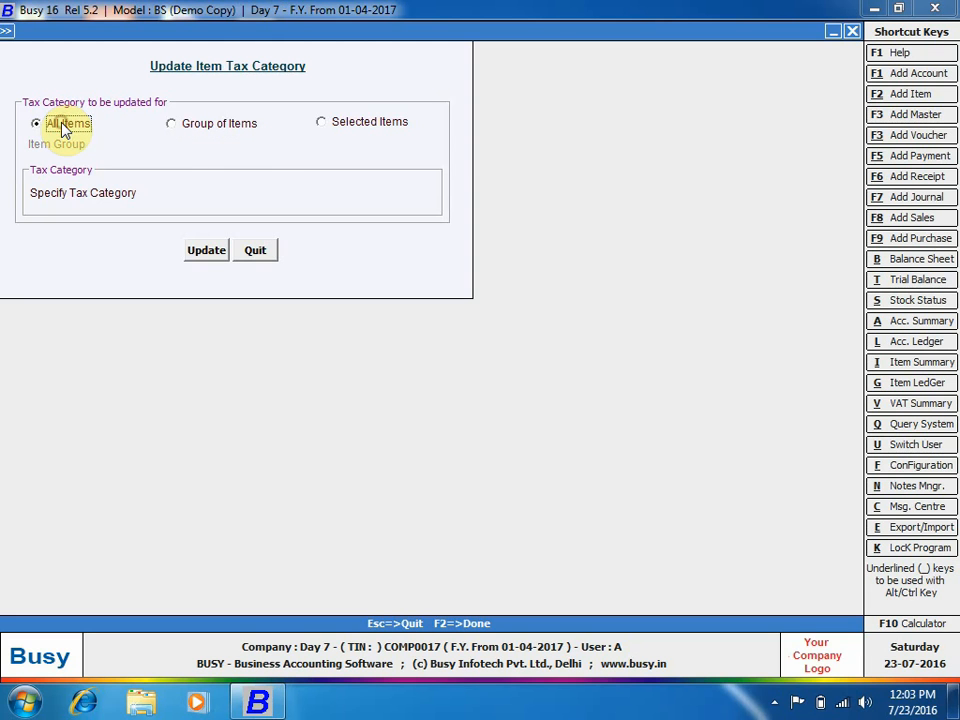
click(213, 191)
key(space)
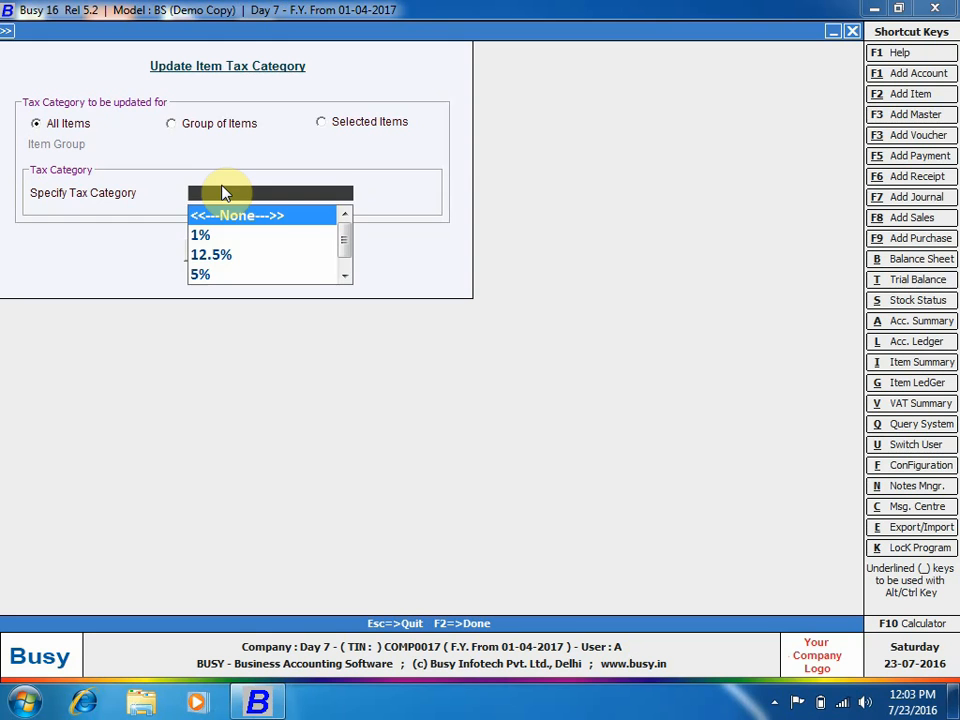
key(Down)
key(Down)
key(Down)
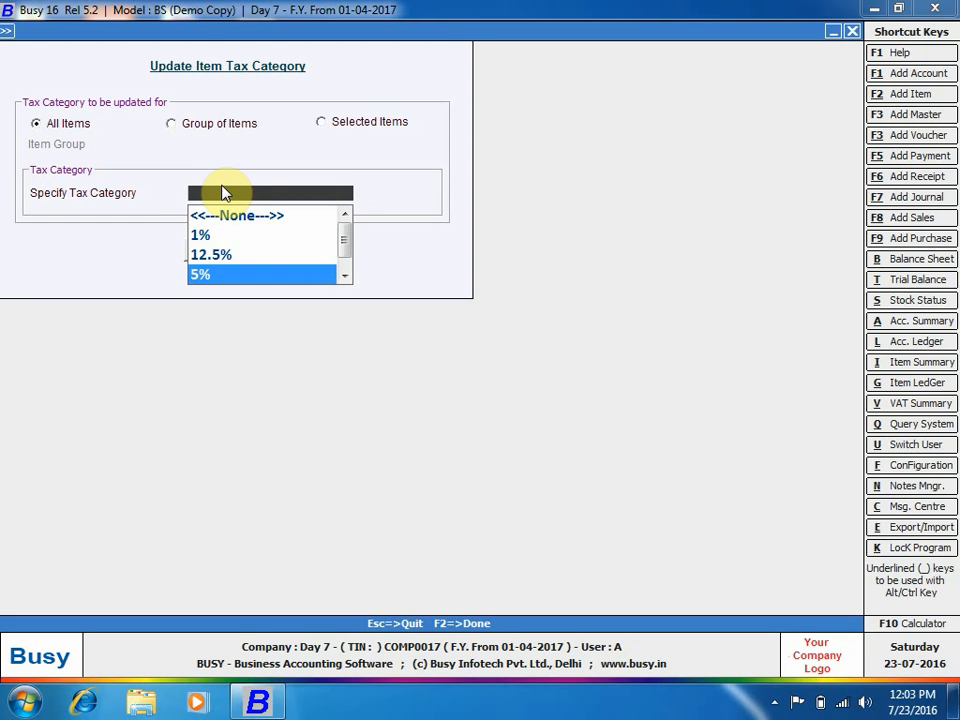
key(Return)
key(Return)
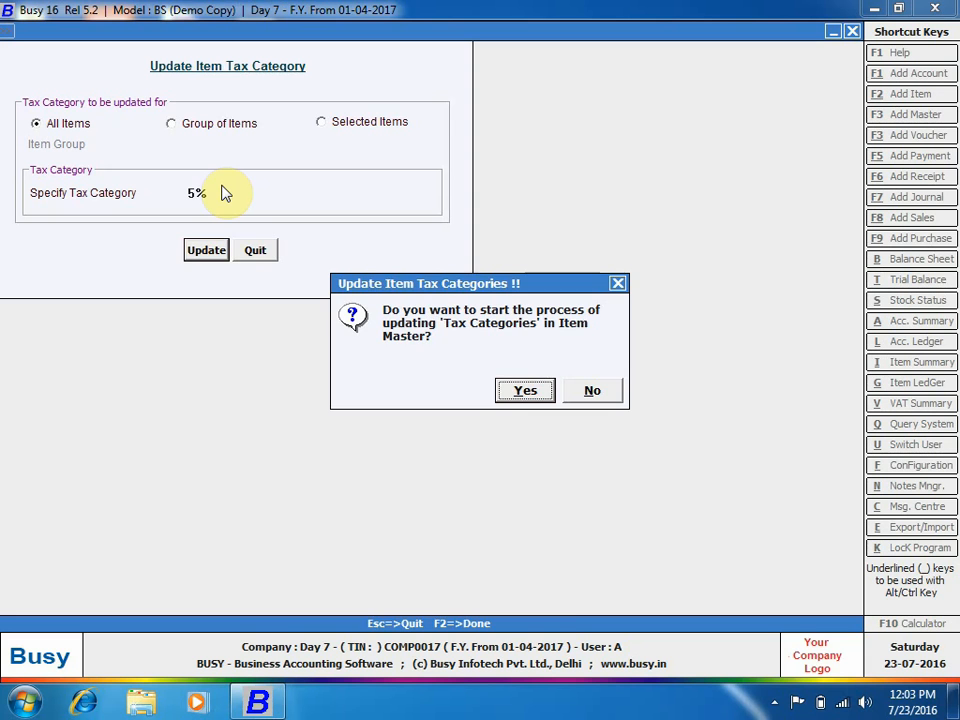
key(Return)
key(Return)
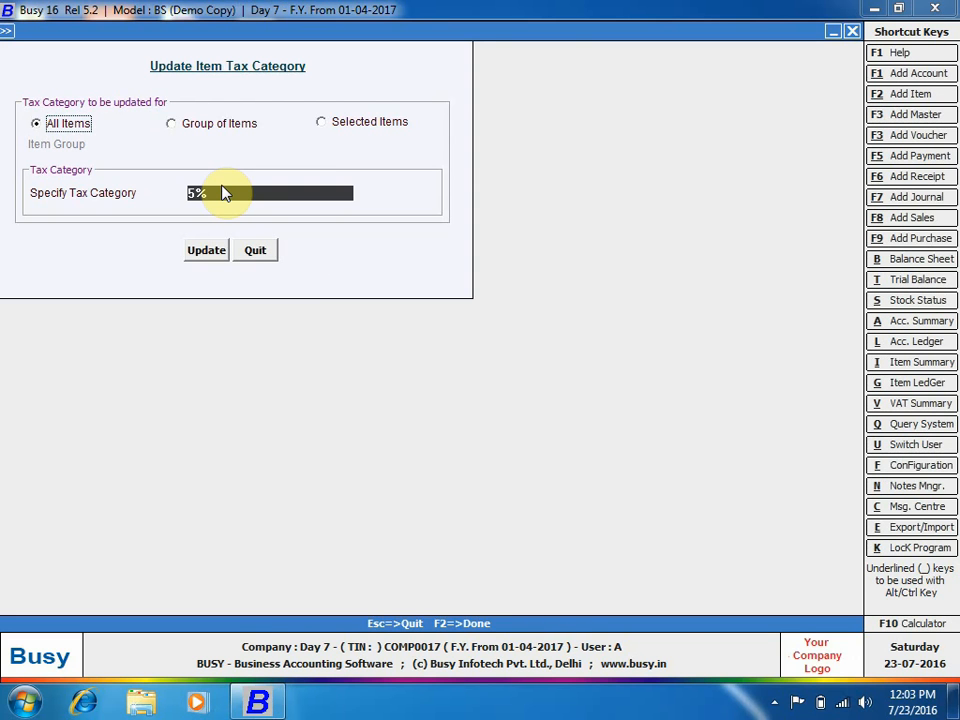
key(Escape)
key(Escape)
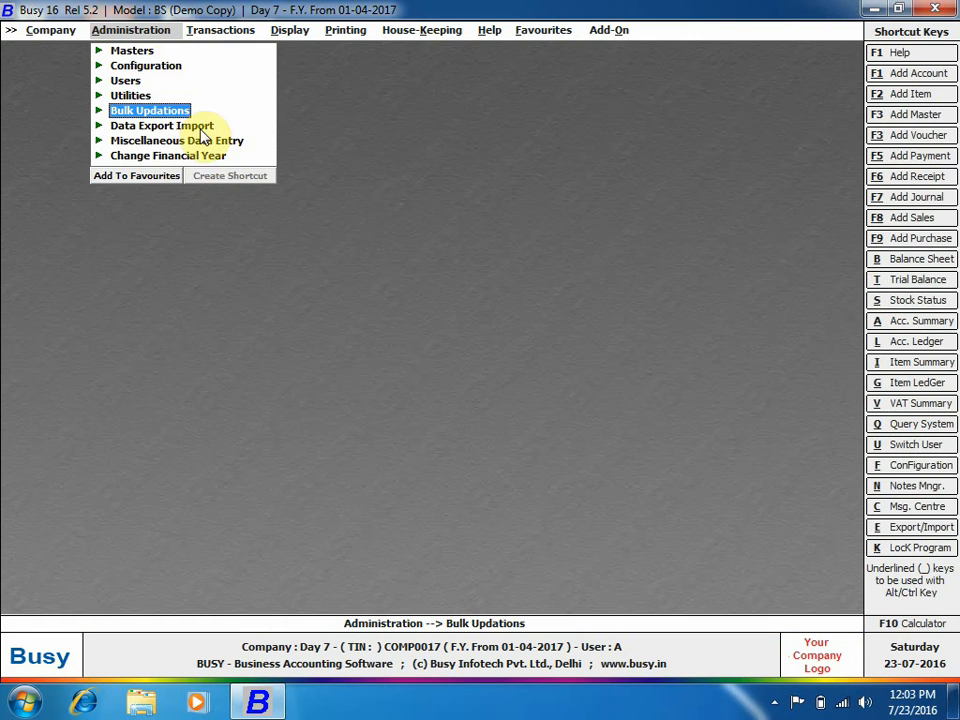
click(142, 52)
click(159, 125)
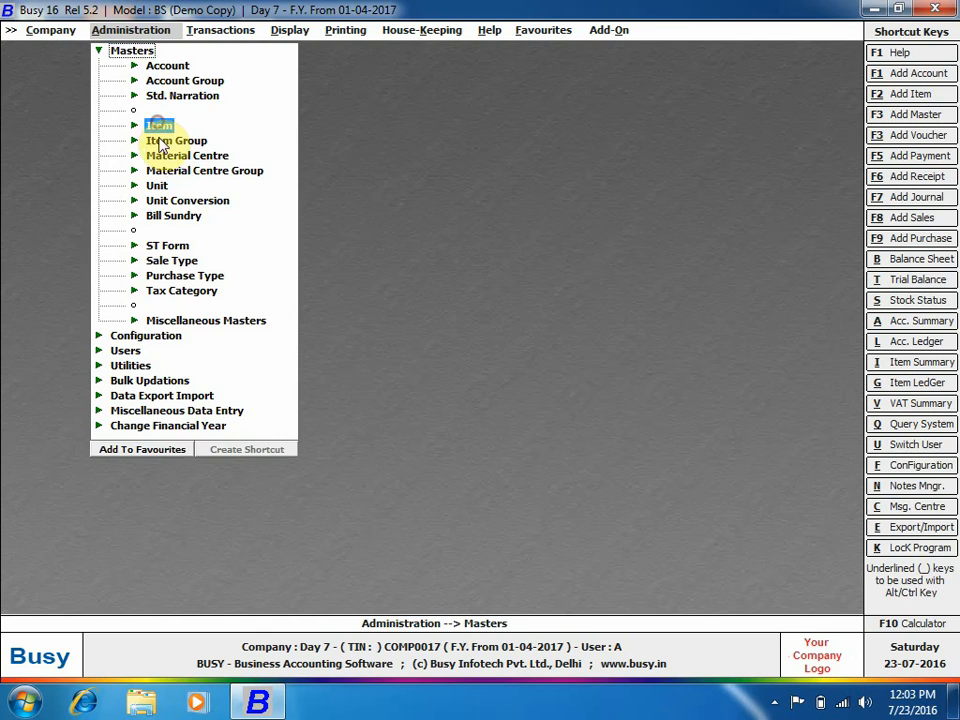
click(195, 154)
key(Return)
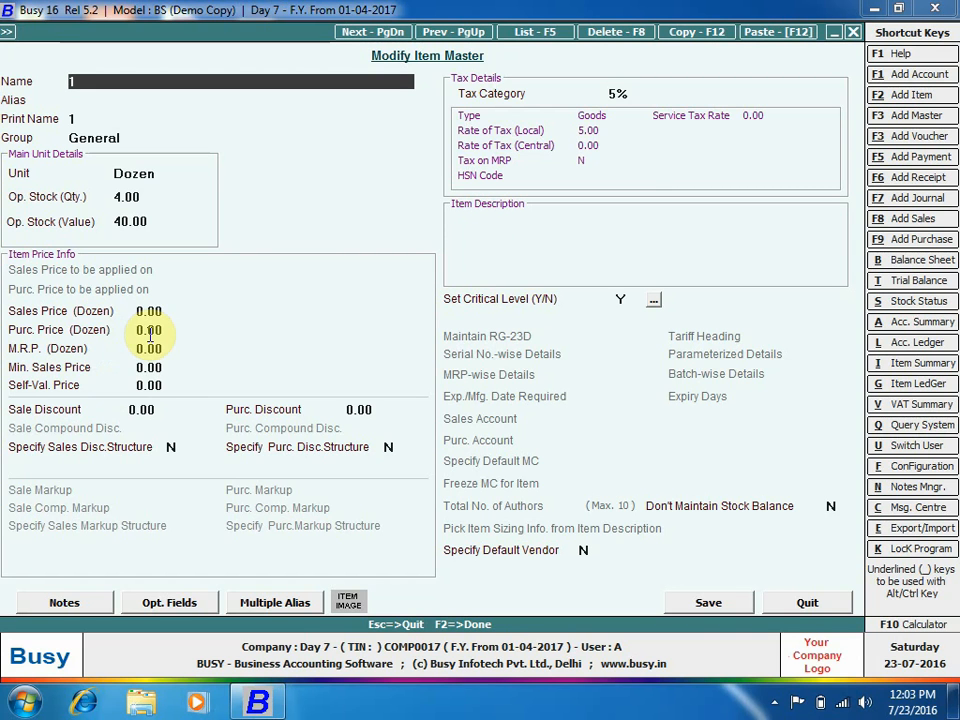
key(Escape)
key(Escape)
key(Escape)
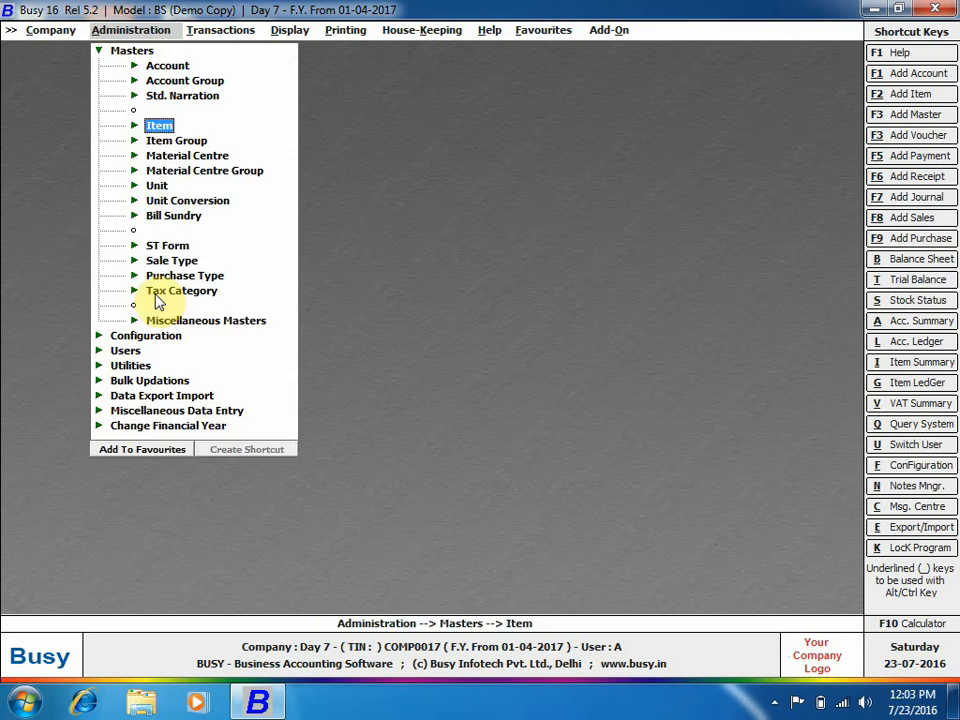
key(Escape)
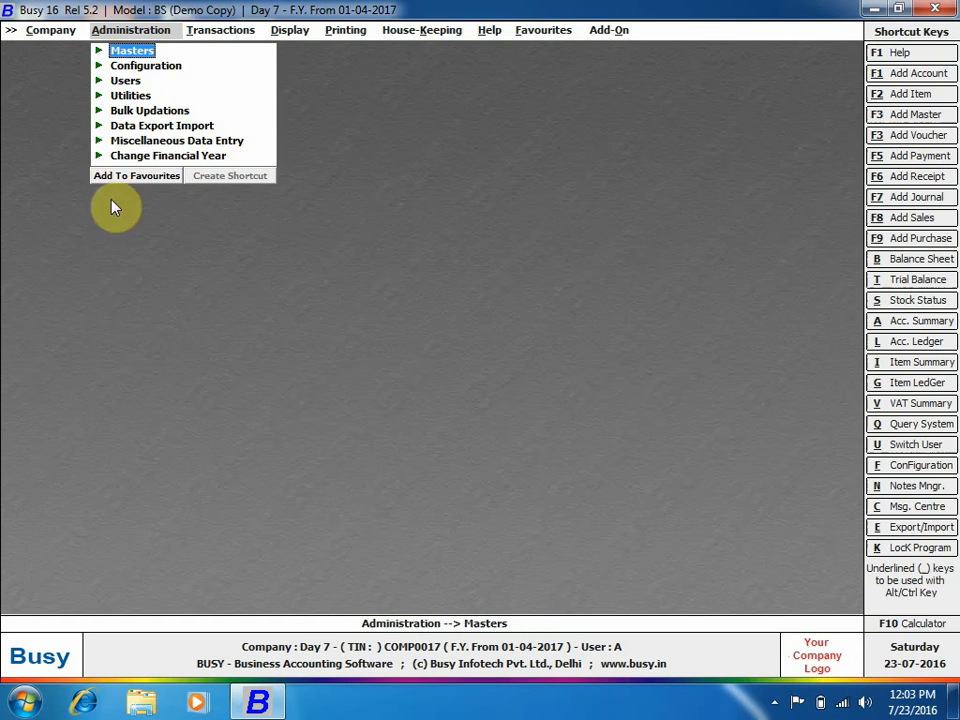
click(148, 111)
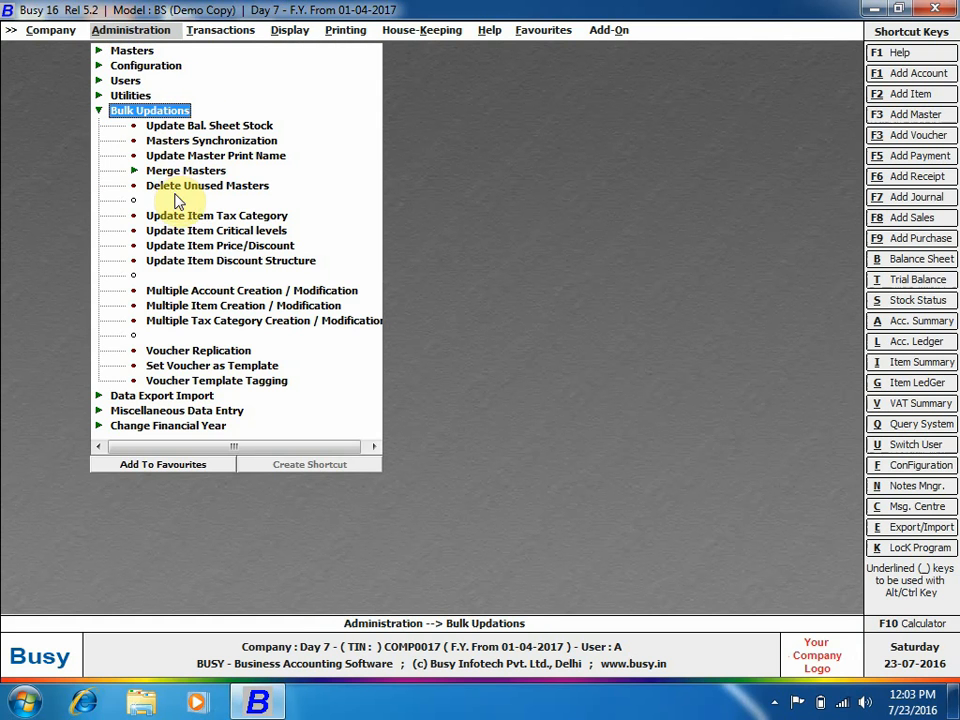
click(263, 230)
click(263, 230)
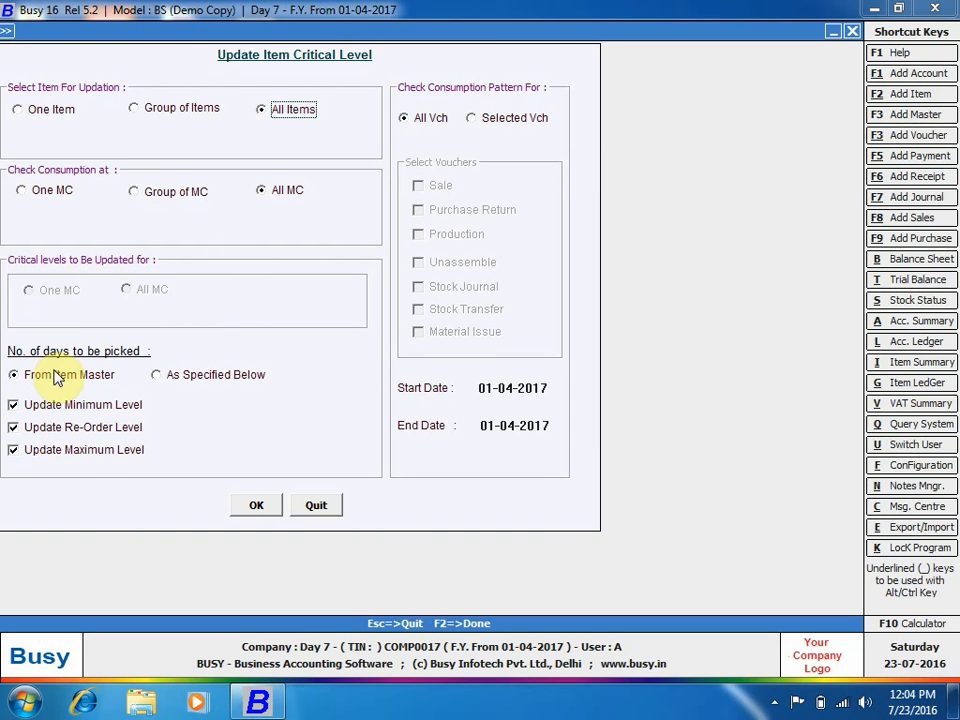
click(250, 375)
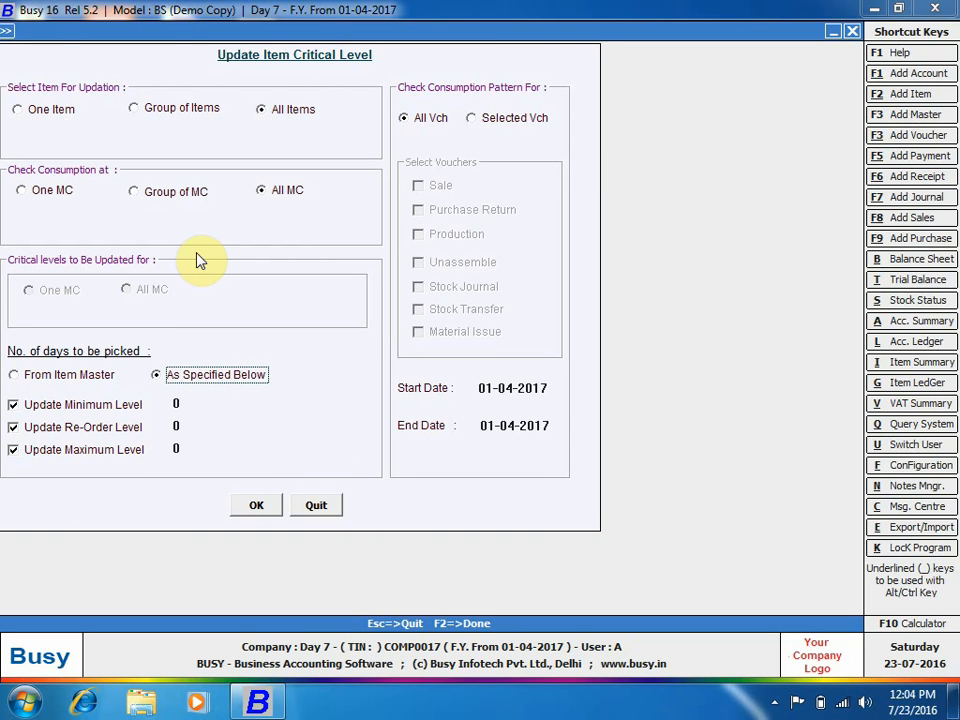
click(181, 405)
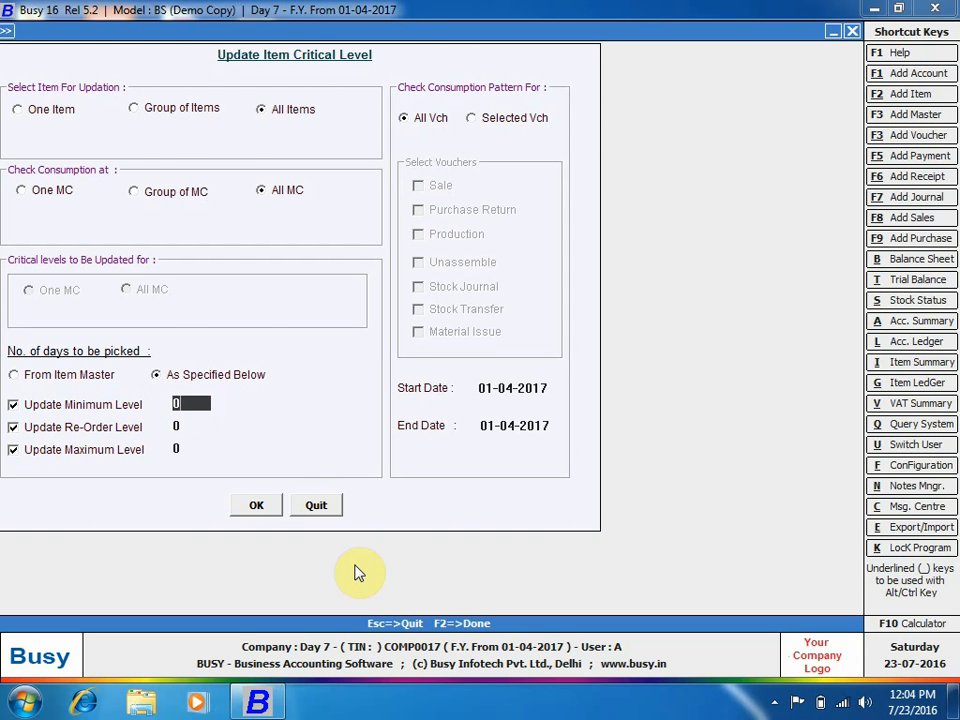
click(317, 506)
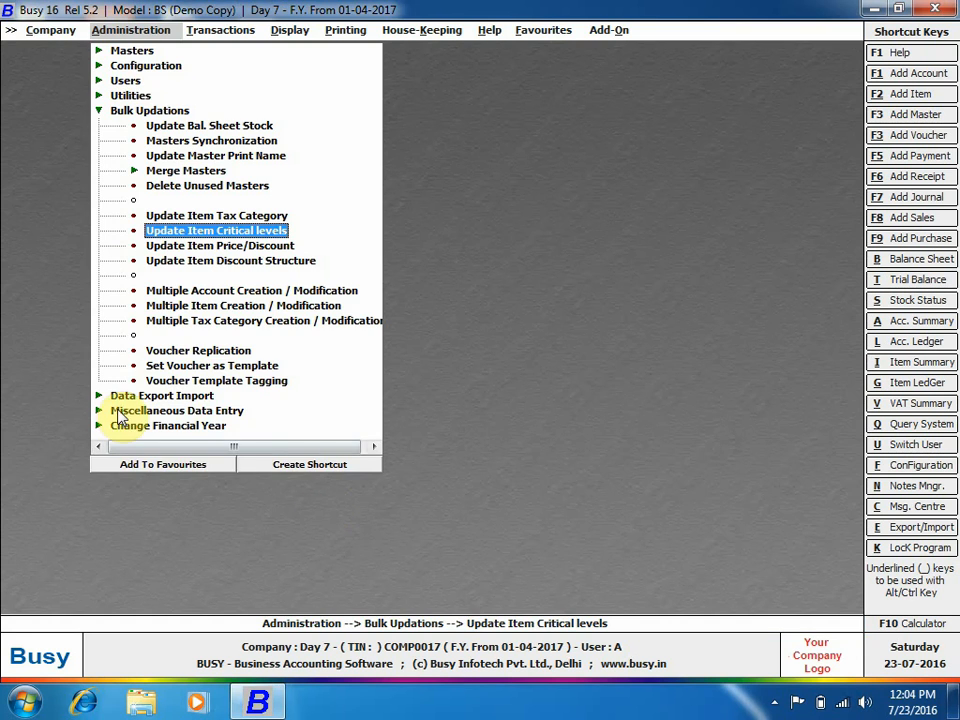
Look over the Update Item Price/Discount screen and close it unused.
click(253, 246)
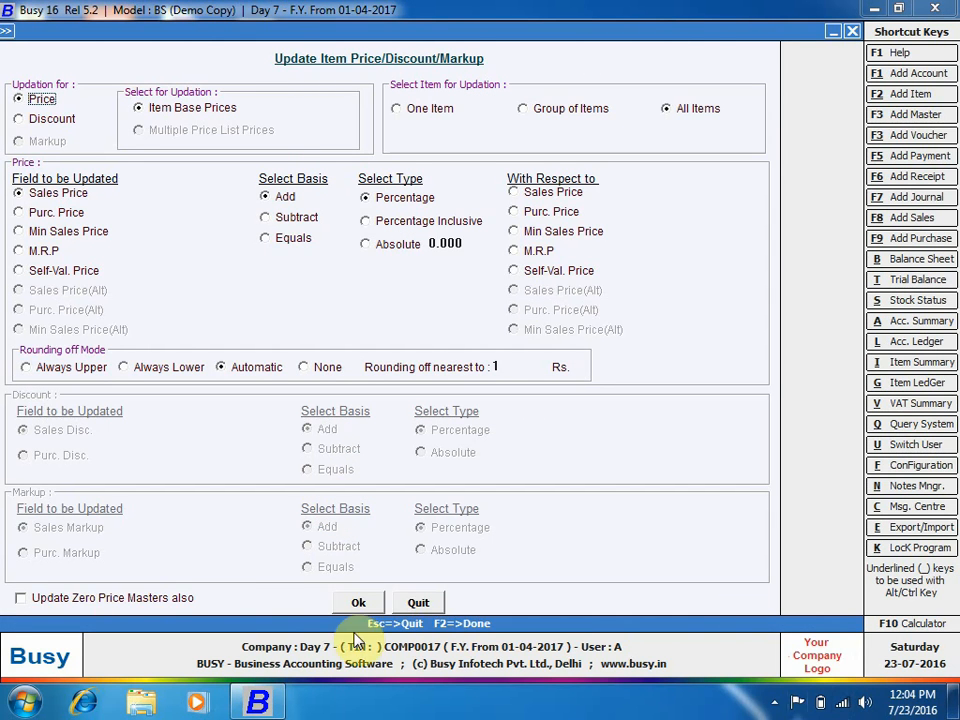
click(776, 706)
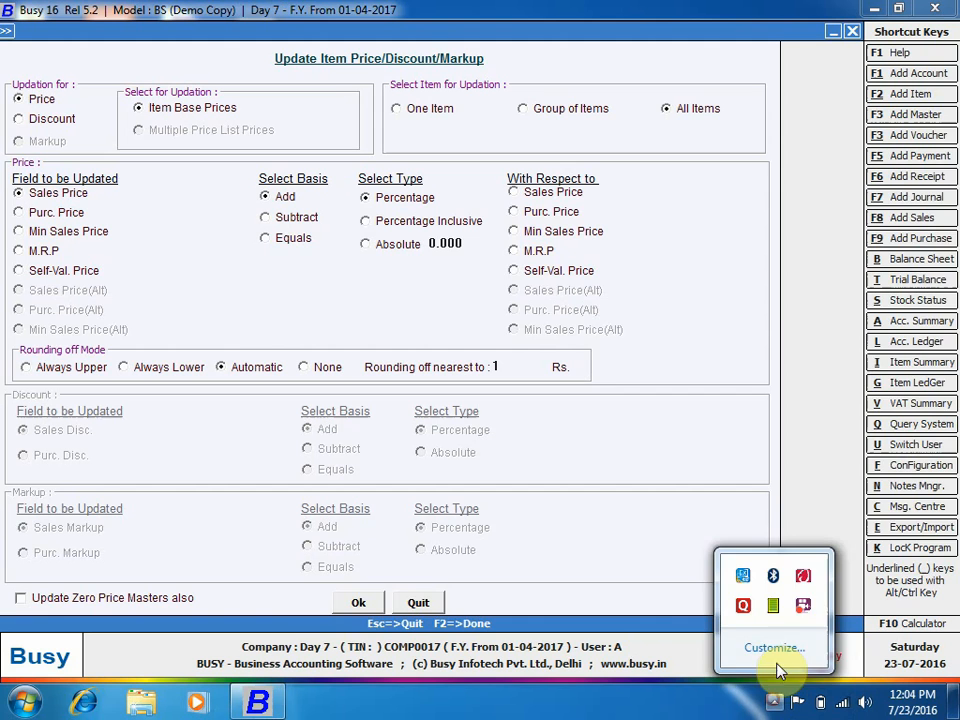
right_click(803, 607)
click(821, 175)
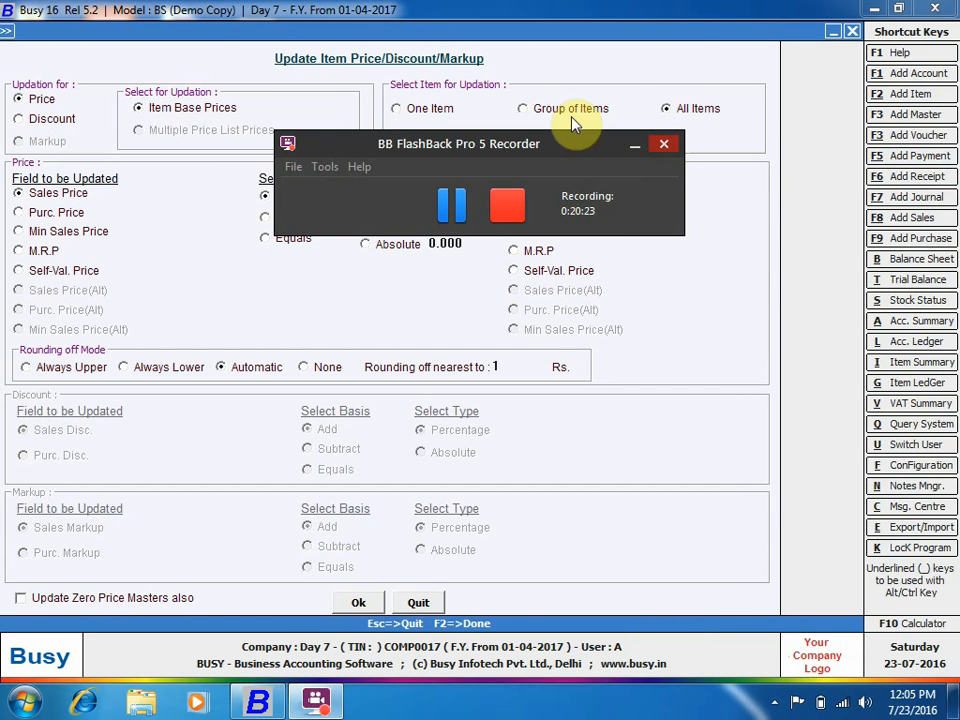
click(634, 145)
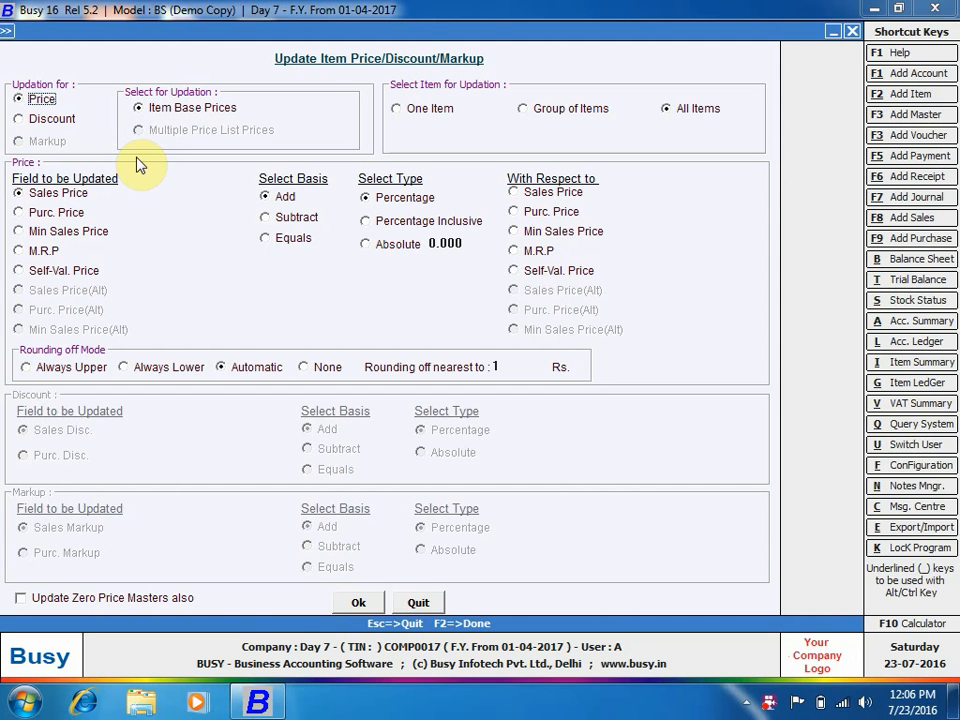
key(Escape)
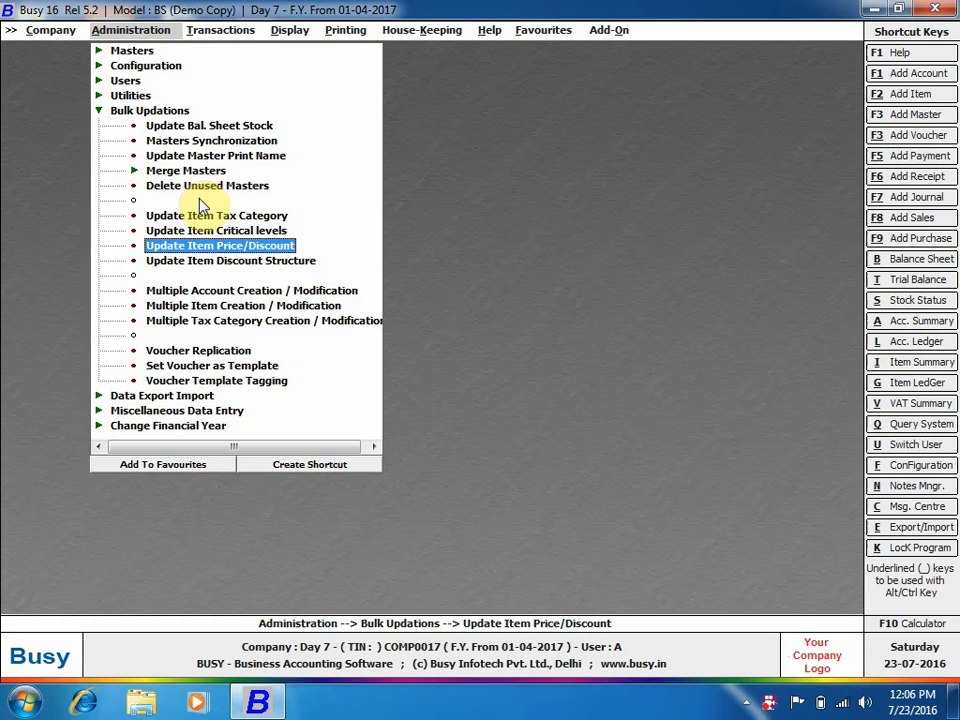
key(Escape)
Go to Masters > Item > Modify to list the existing items.
click(125, 51)
click(159, 126)
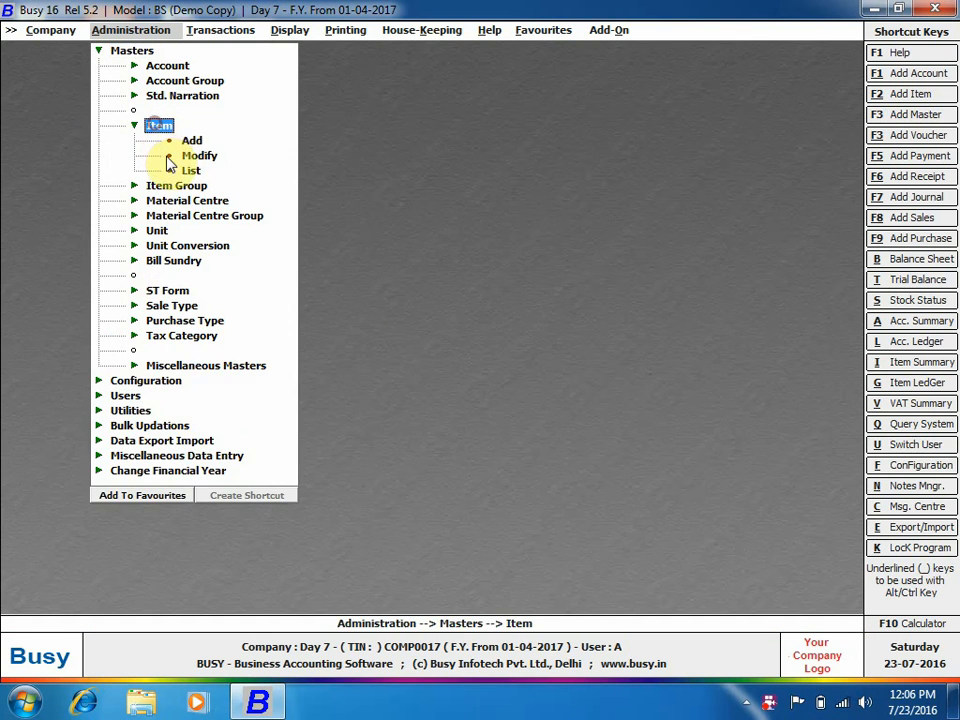
click(182, 153)
Set item 1's purchase price to 100 and save it.
text(1)
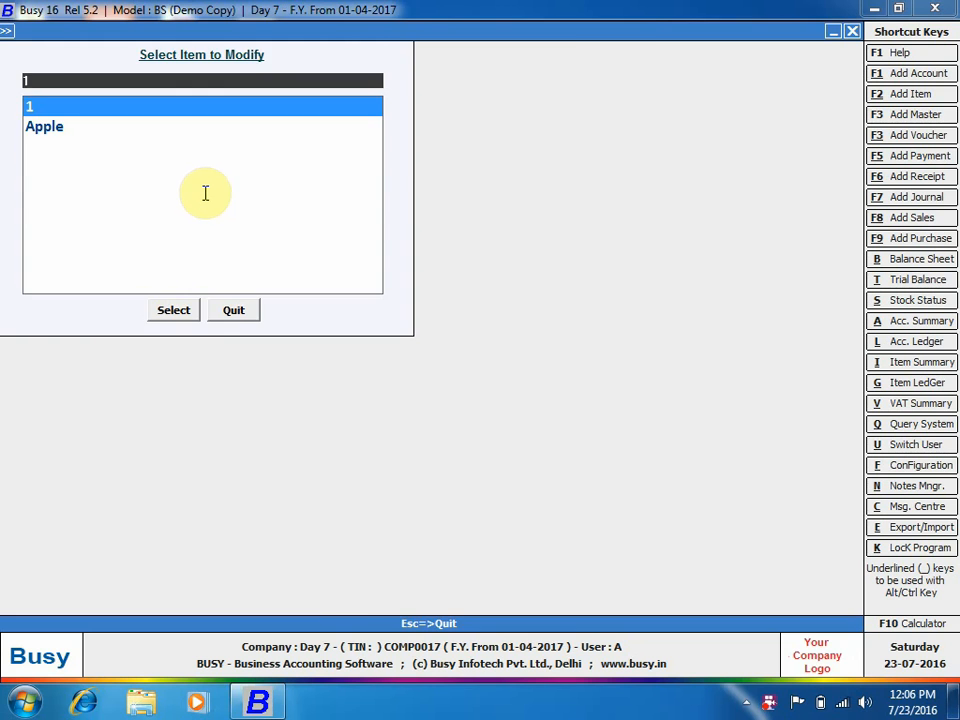
key(Return)
click(148, 329)
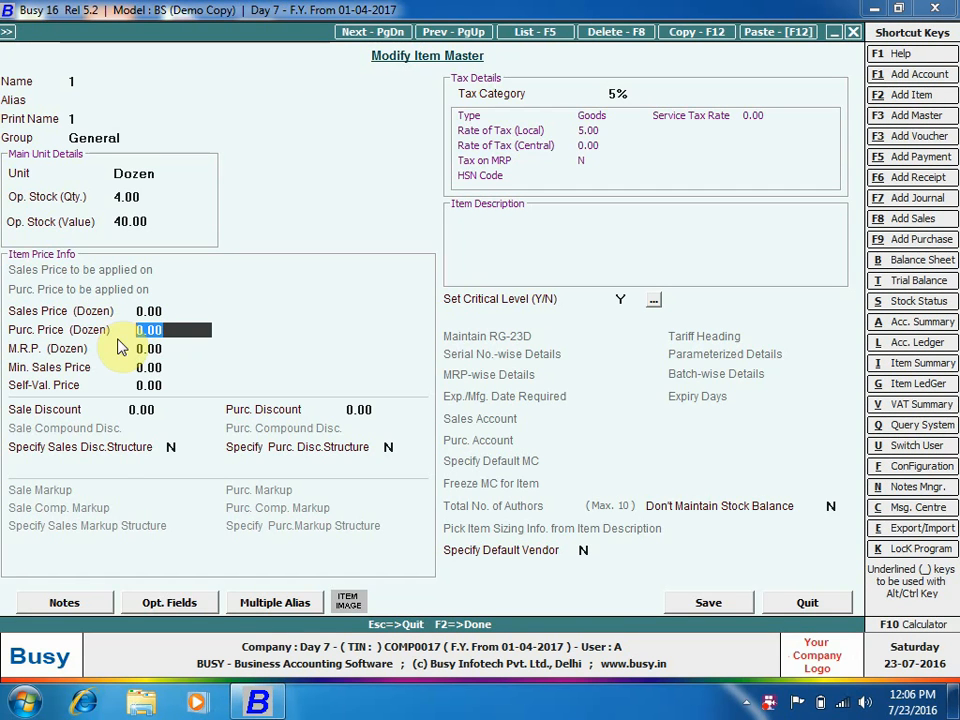
text(100)
key(Return)
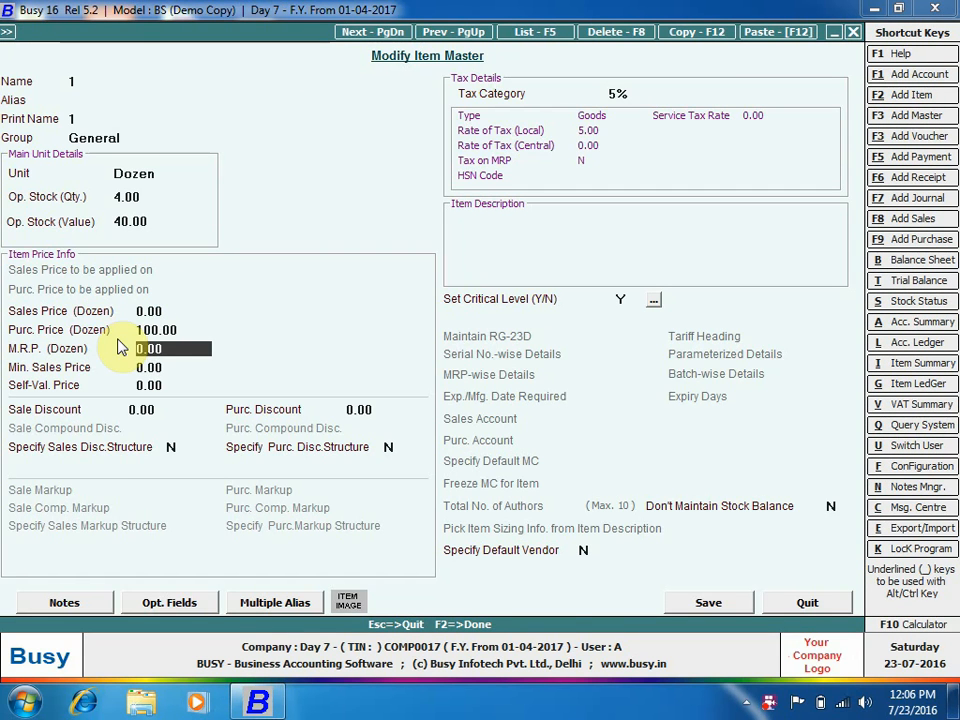
key(F2)
Set Apple's purchase price to 150, save, and close the item list.
key(Down)
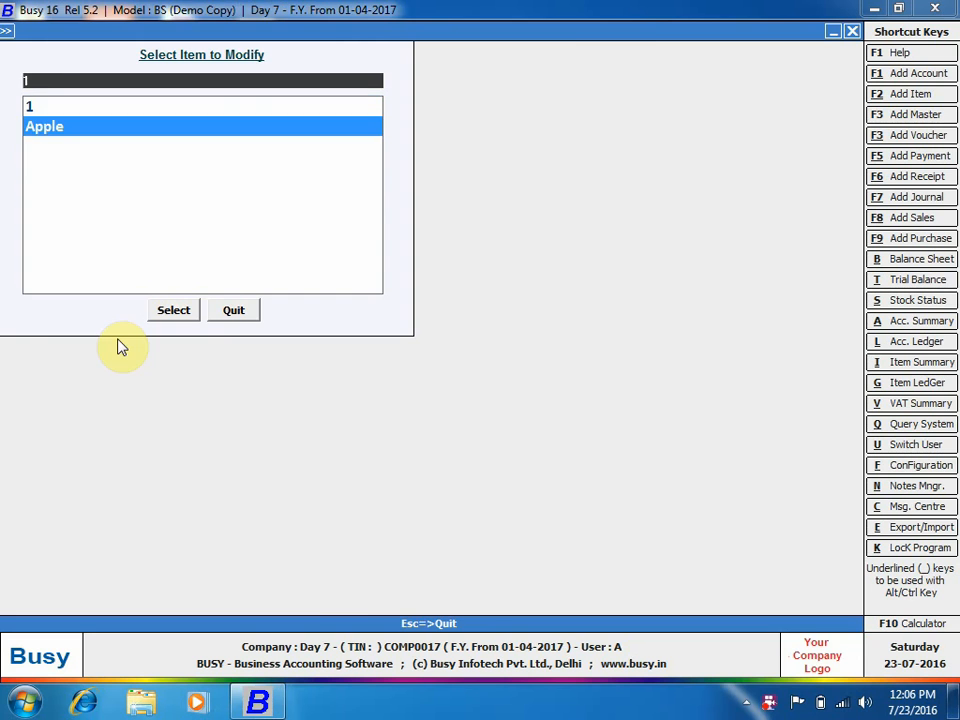
key(Return)
key(Return)
key(Return)
key(Return)
key(Return)
key(Return)
key(Return)
key(Return)
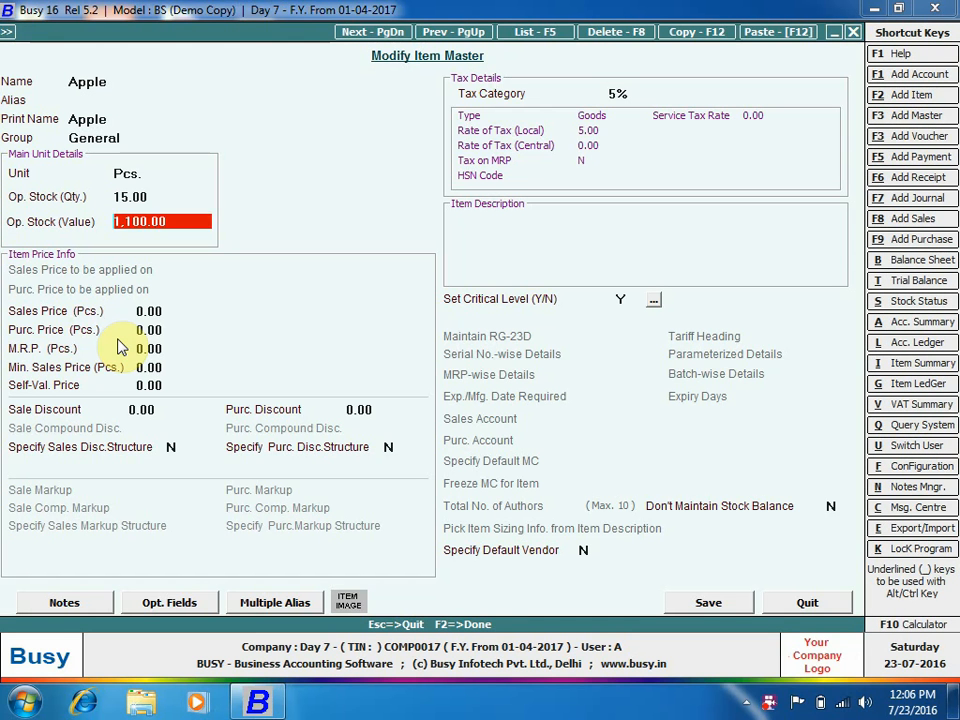
text(150)
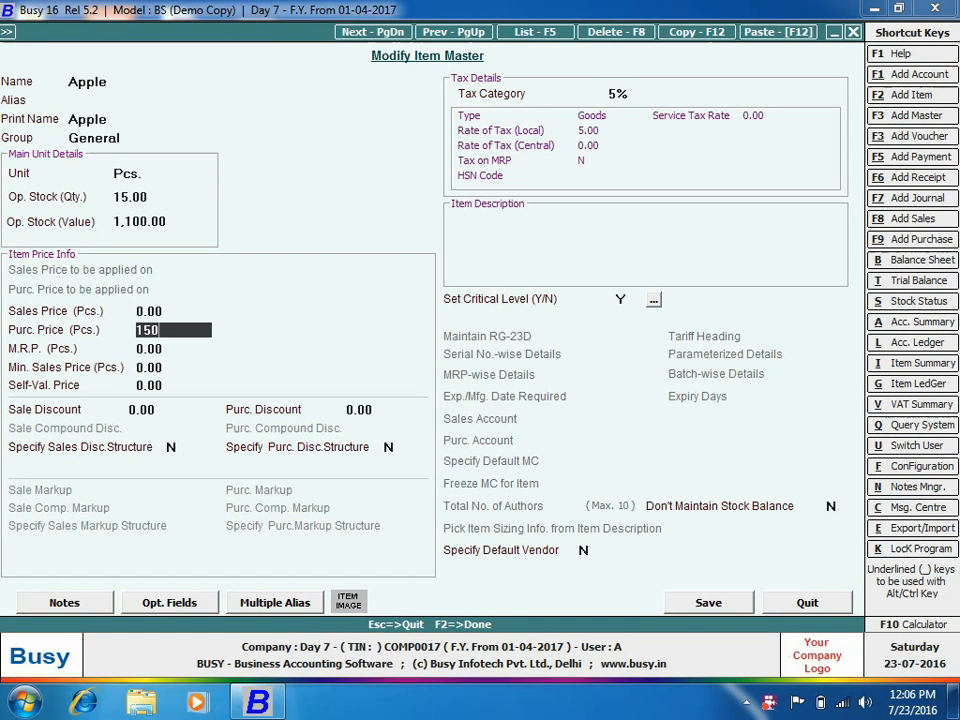
key(Return)
key(F2)
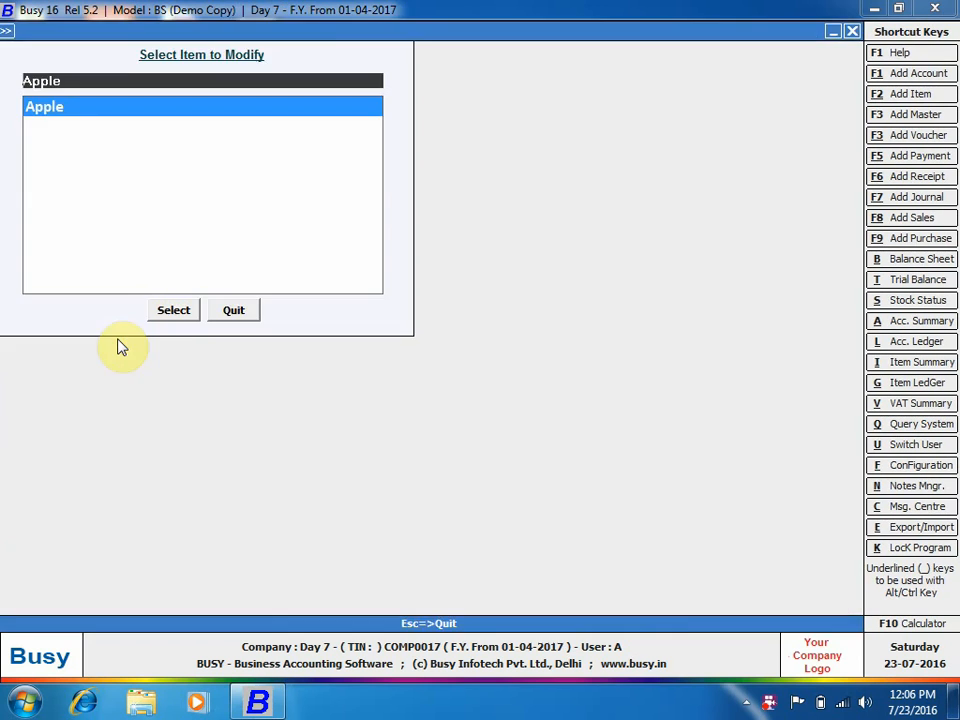
key(Escape)
key(Escape)
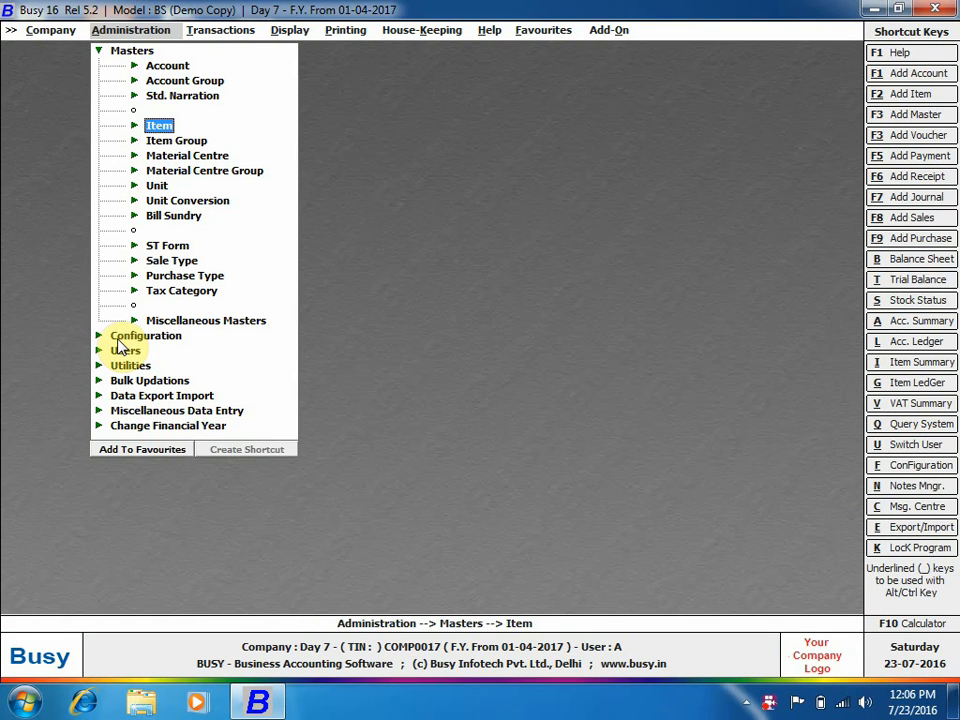
Add 10% to every item's sales price with respect to purchase price, and confirm.
key(Down)
key(Down)
key(Down)
key(Down)
key(Down)
key(Down)
key(Down)
key(Down)
key(Down)
key(Down)
key(Down)
key(Down)
key(Down)
key(Down)
key(Down)
key(Down)
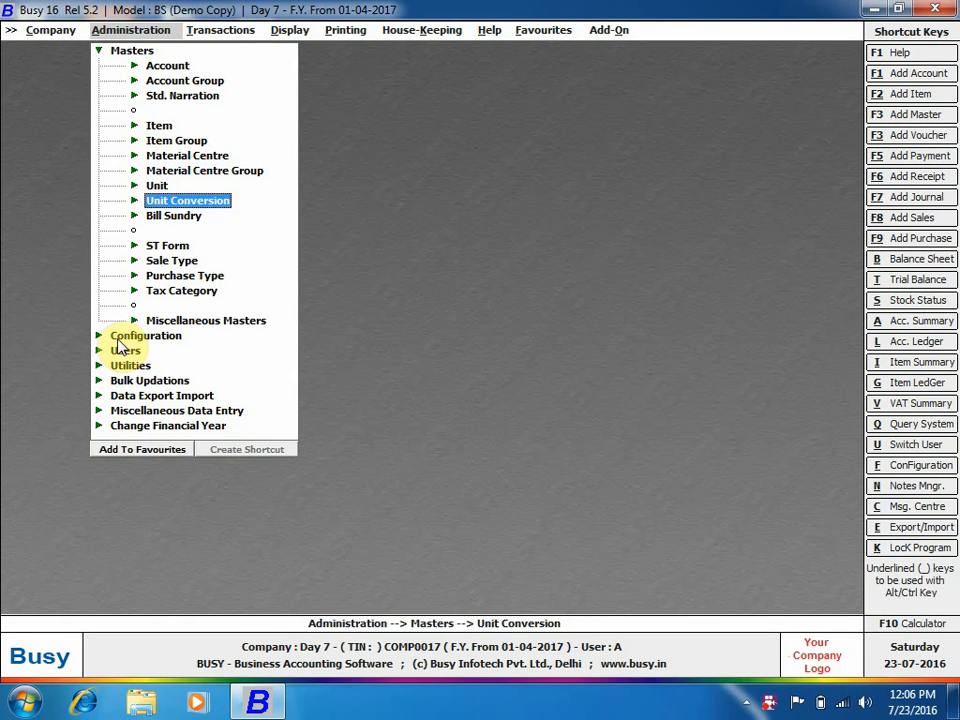
key(Up)
key(Return)
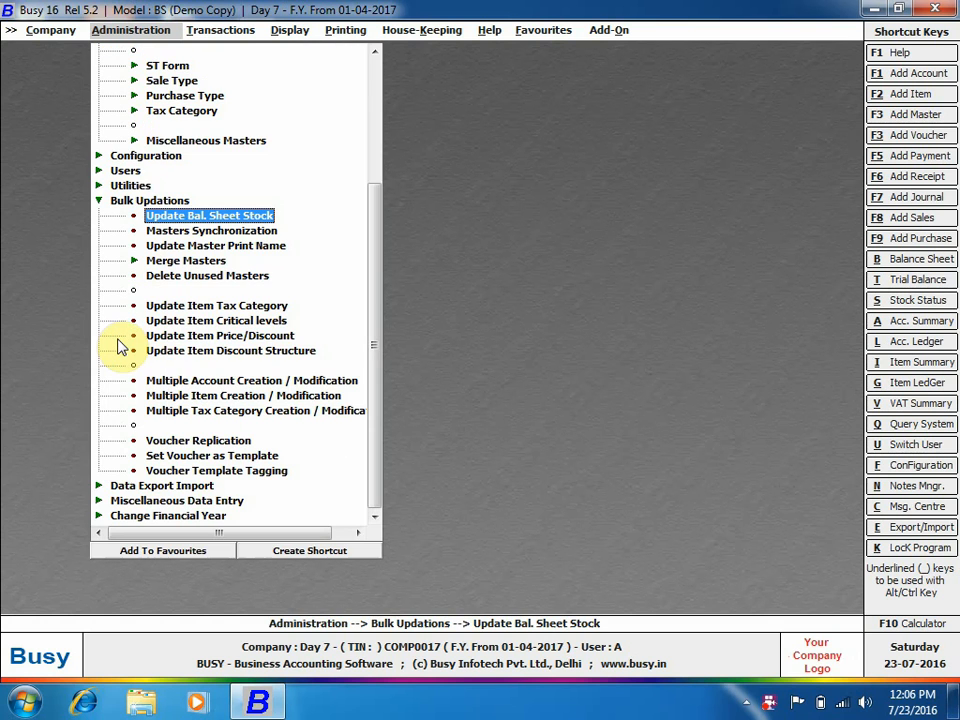
click(245, 338)
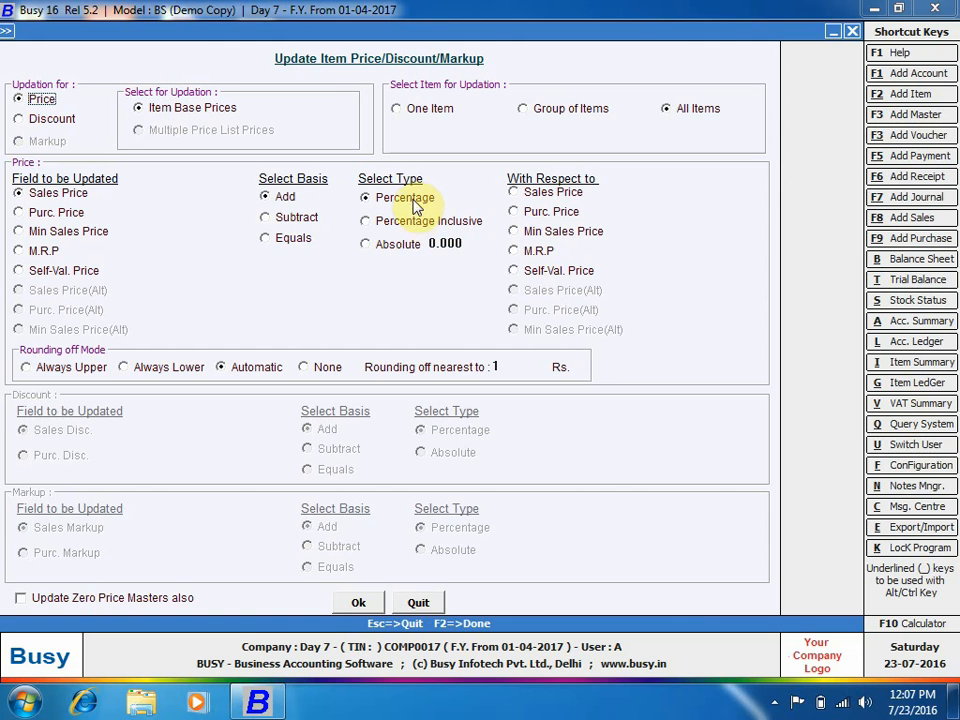
click(452, 243)
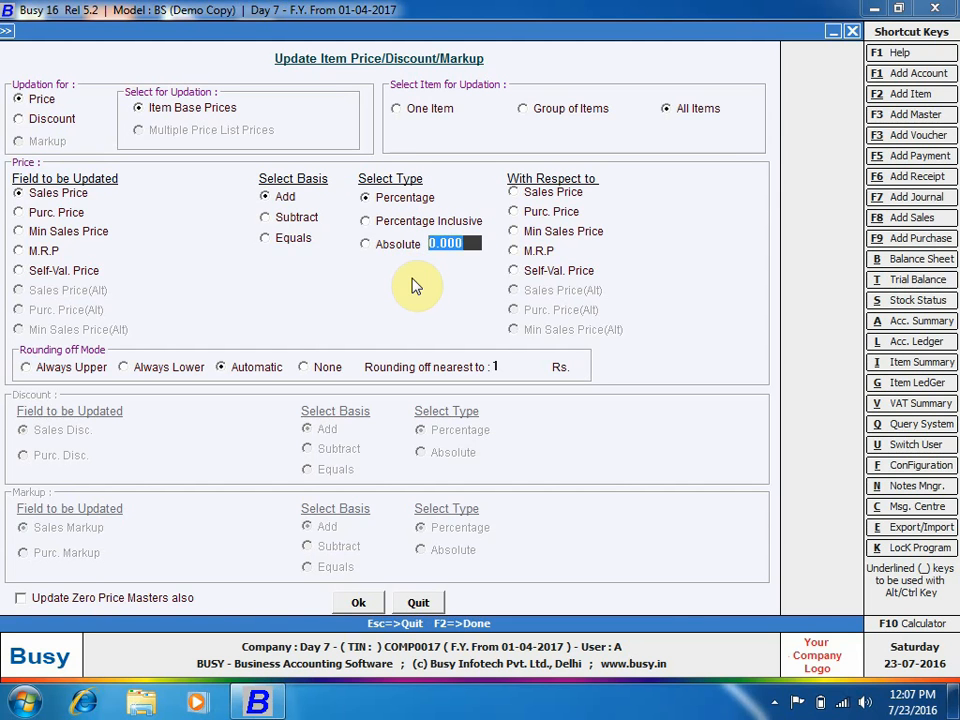
text(10)
key(Return)
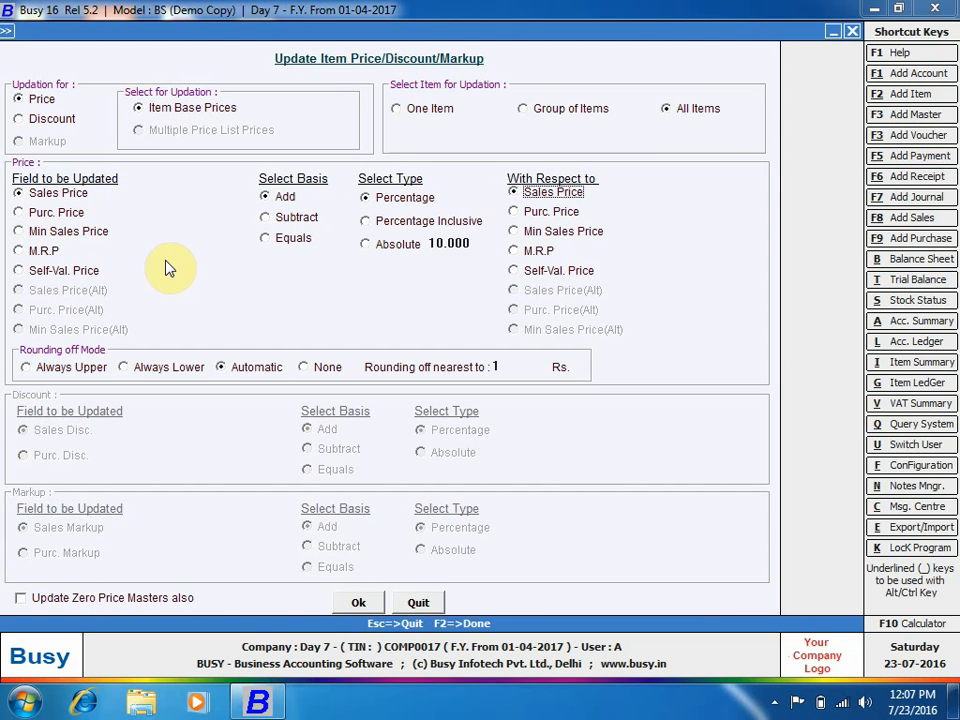
click(556, 214)
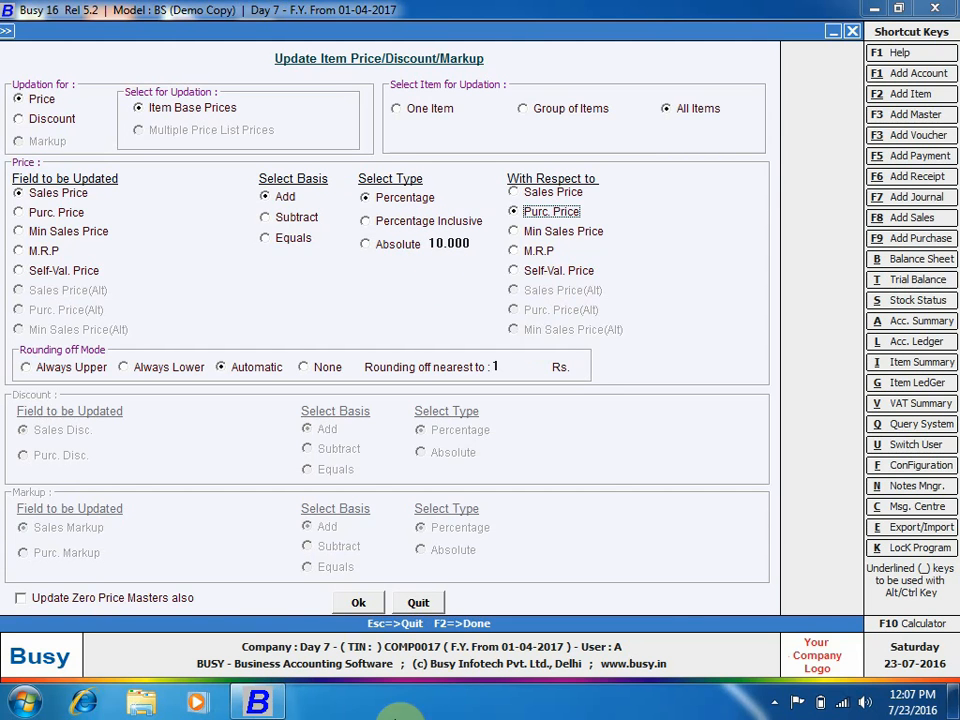
click(358, 602)
click(527, 391)
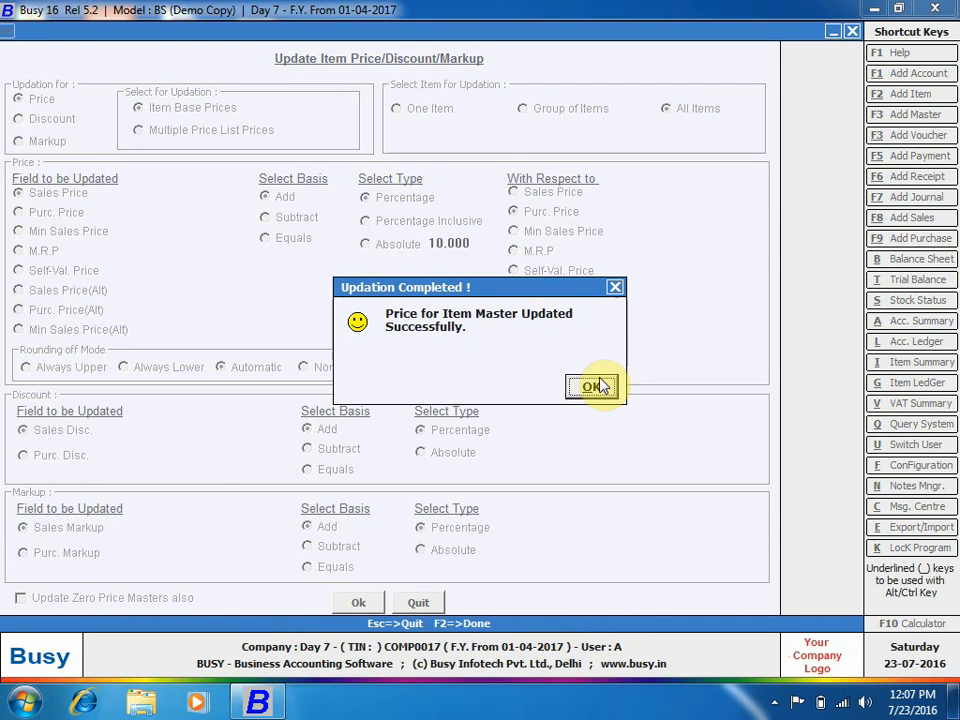
click(591, 386)
key(Escape)
key(Escape)
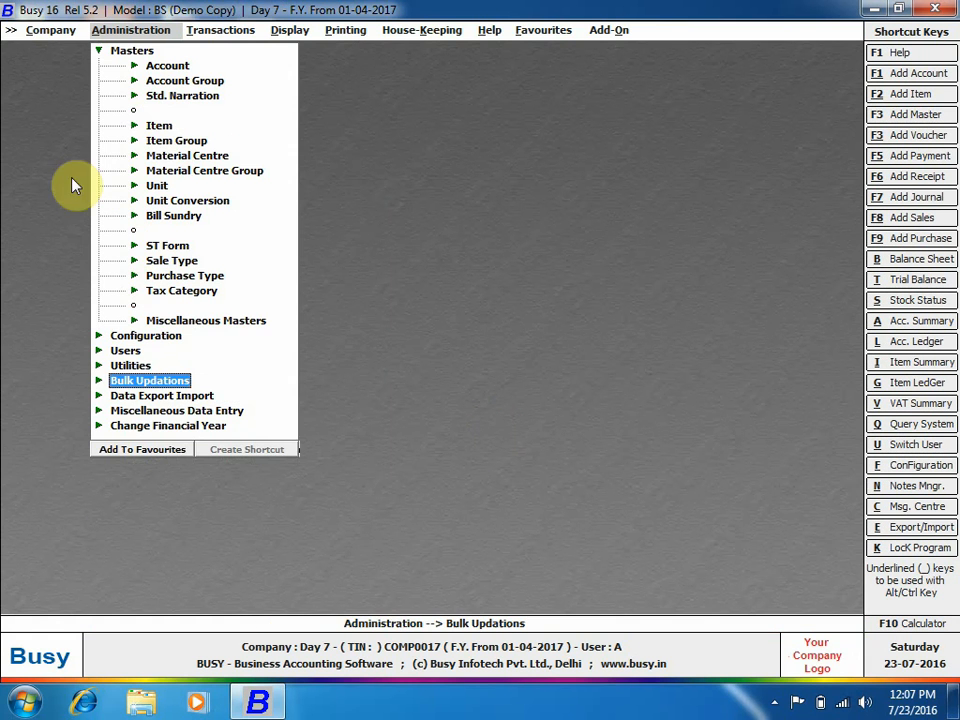
click(155, 125)
click(197, 155)
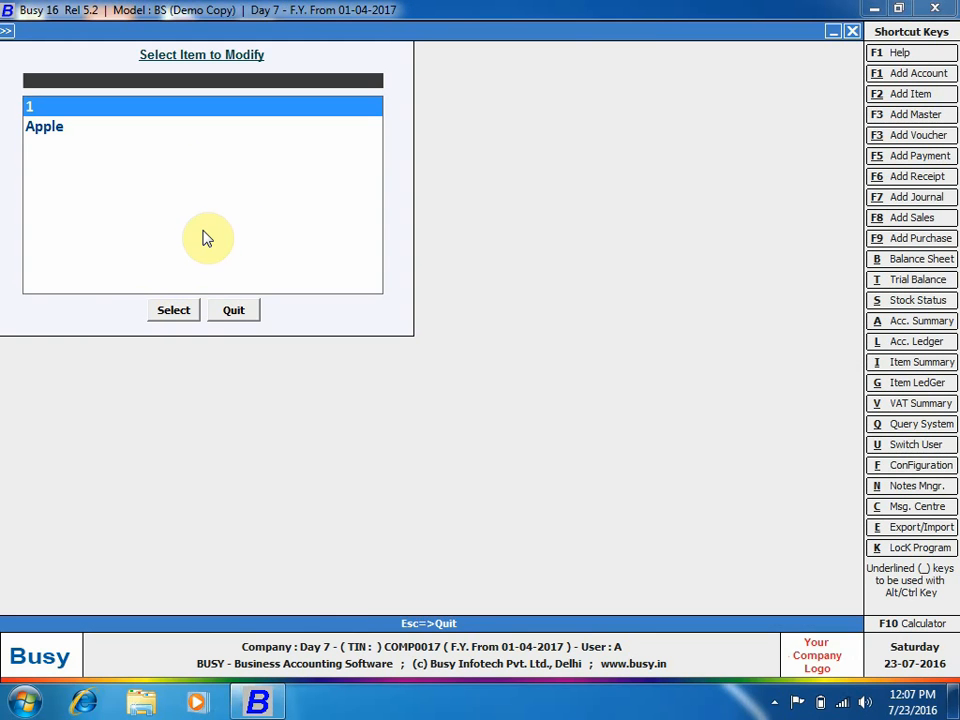
key(Return)
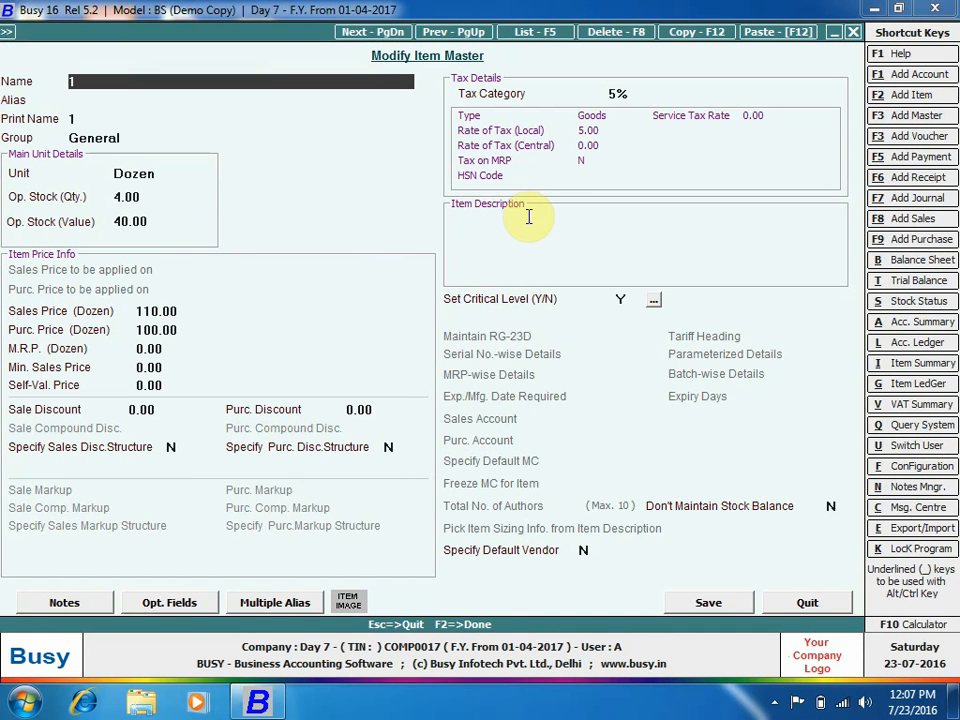
click(195, 328)
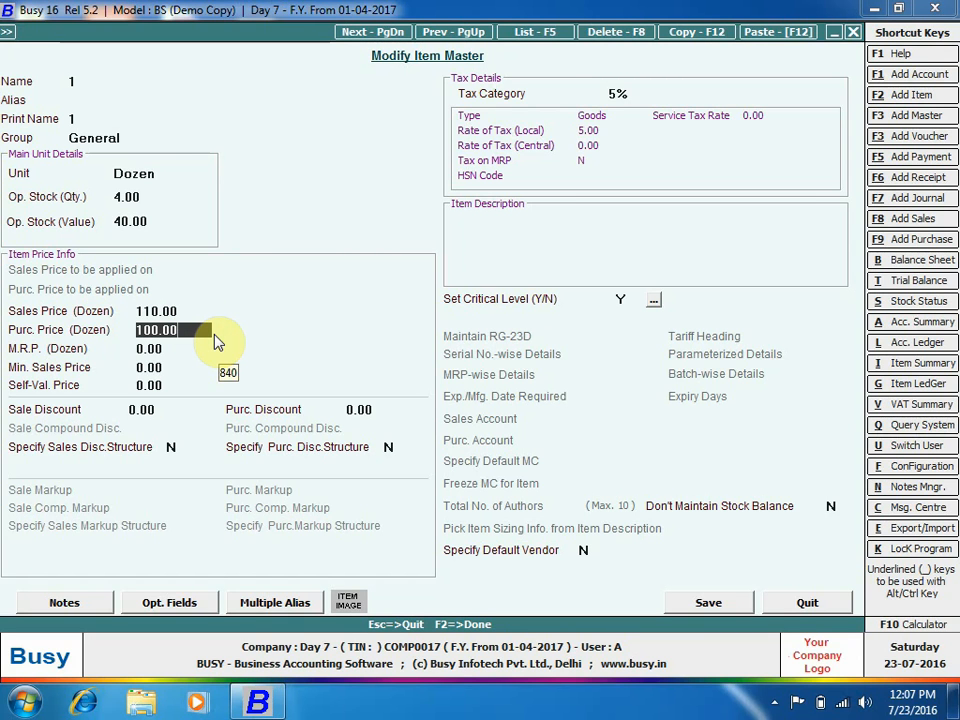
key(Escape)
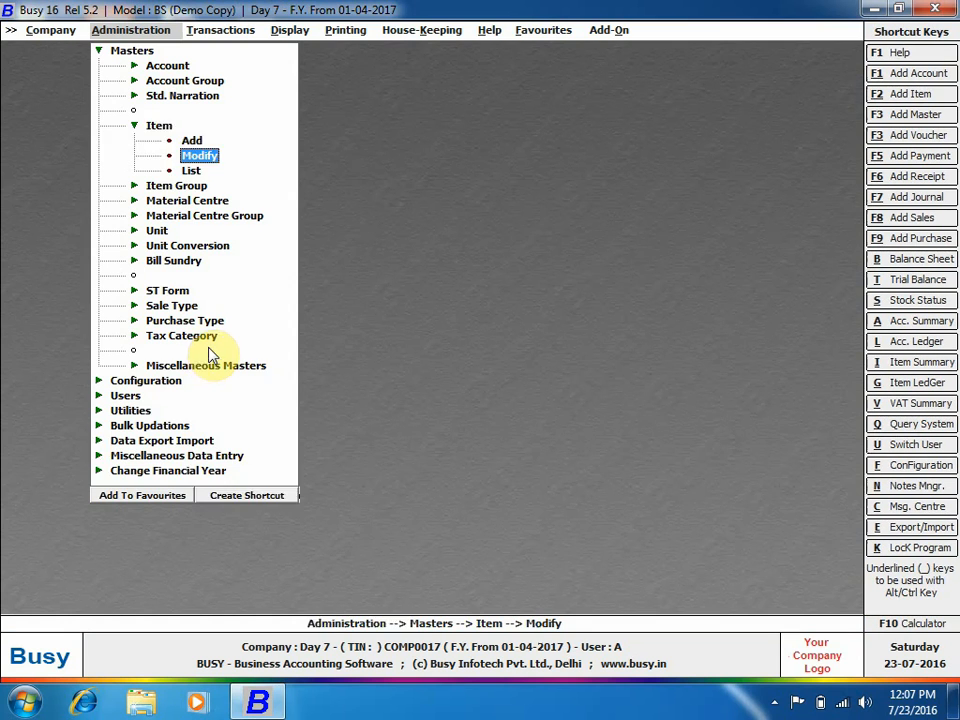
key(Escape)
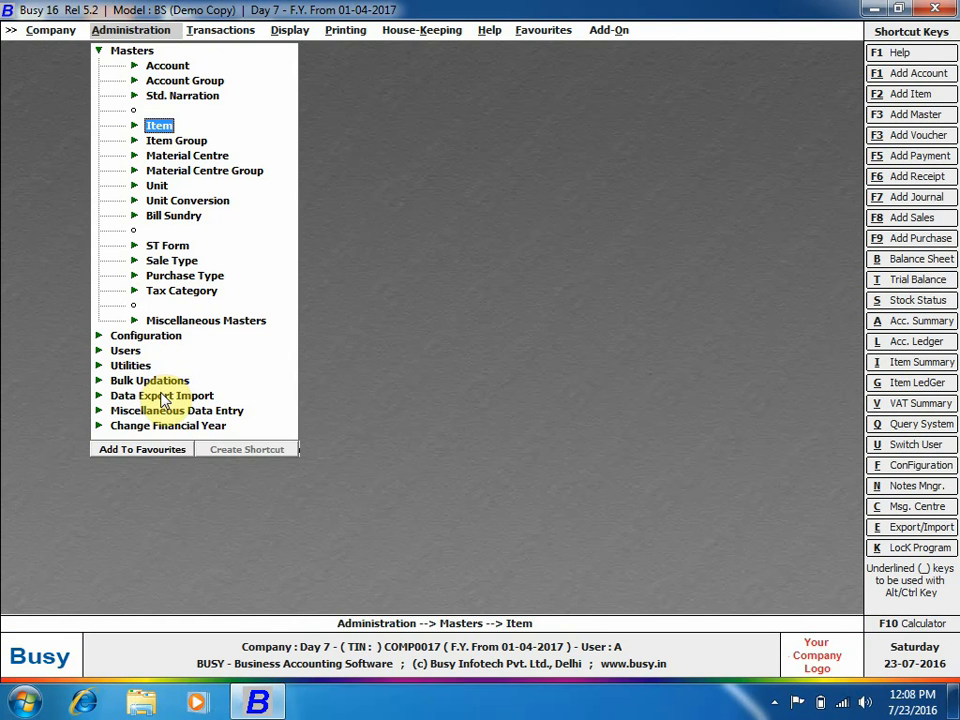
Open Update Item Price/Discount, switch it to Discount, then quit without applying.
click(157, 381)
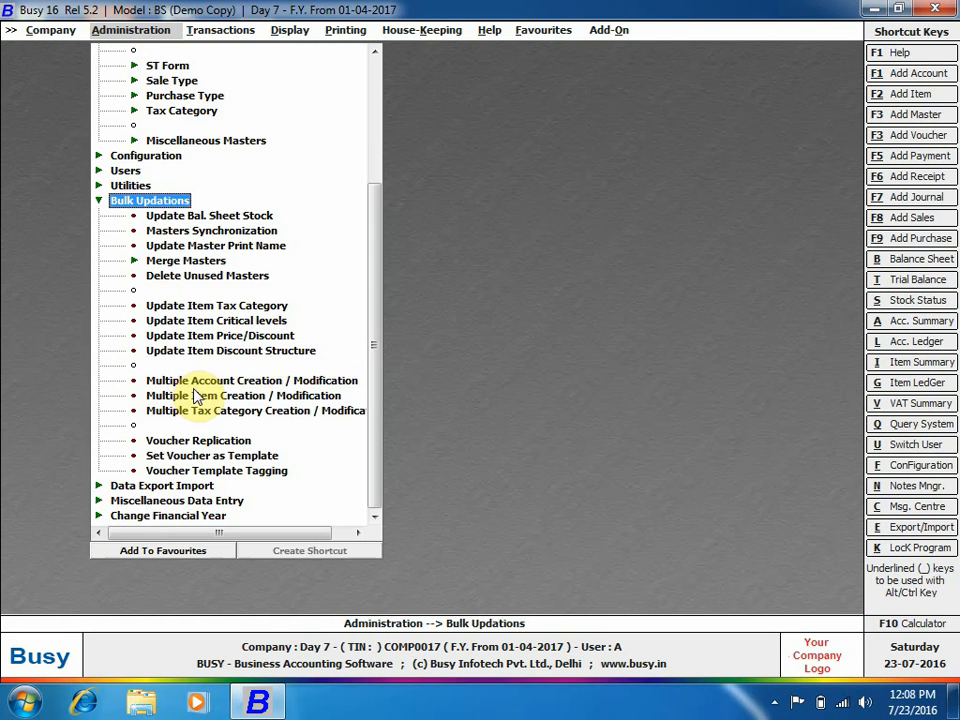
click(258, 338)
double_click(258, 338)
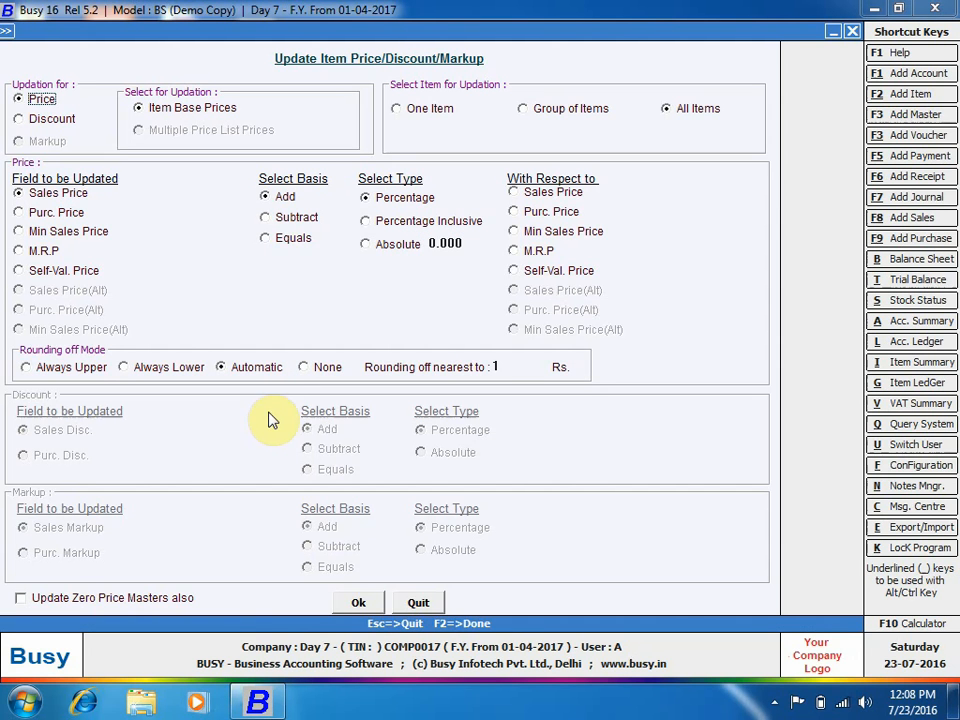
click(55, 124)
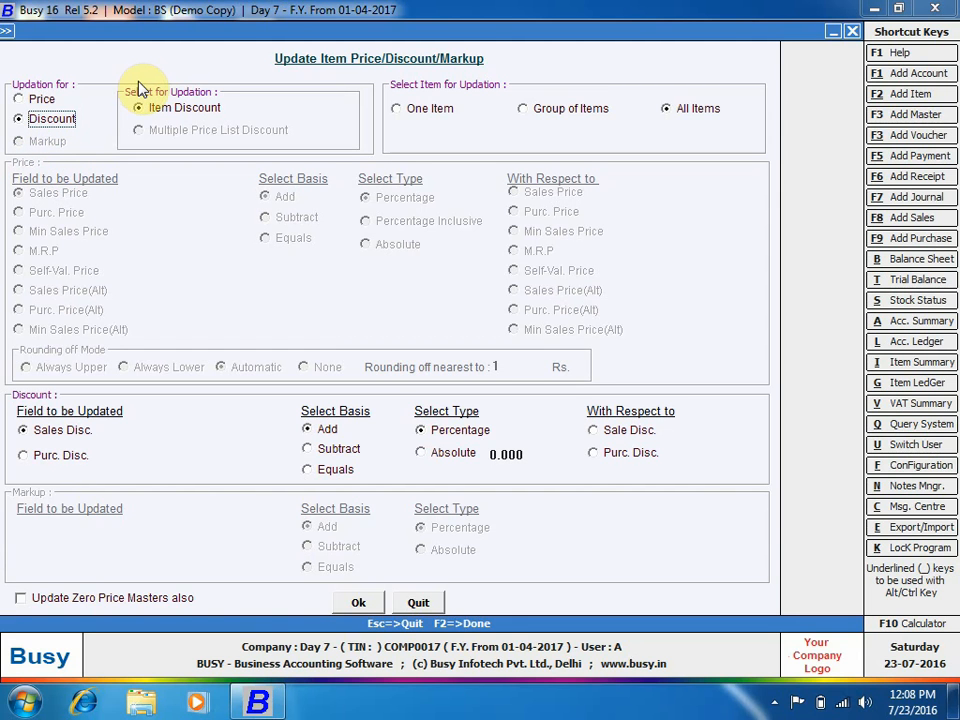
click(418, 604)
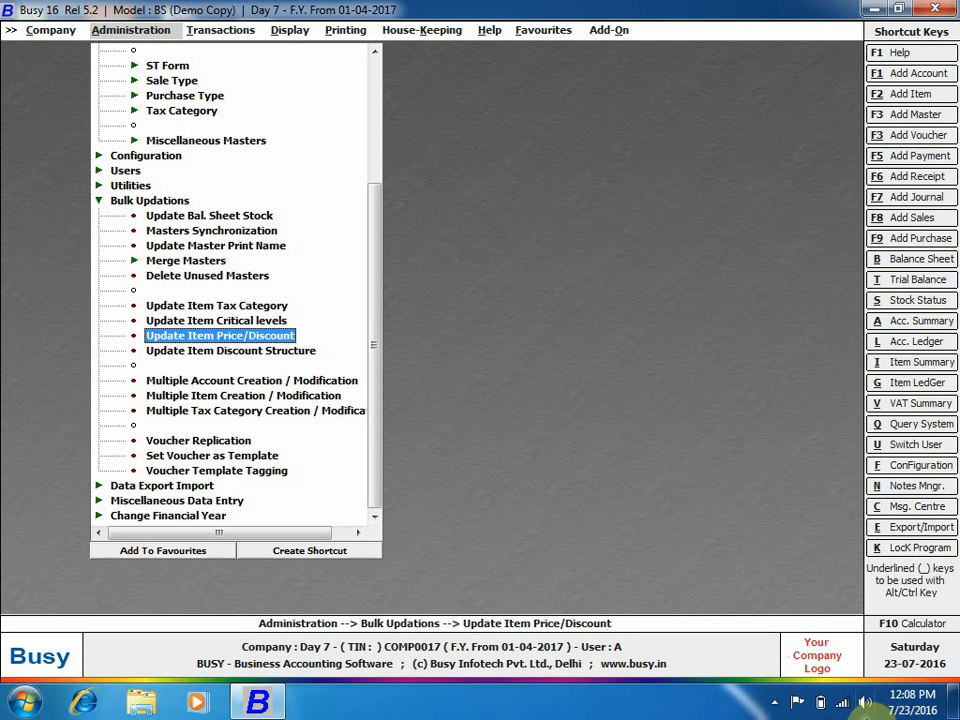
click(778, 706)
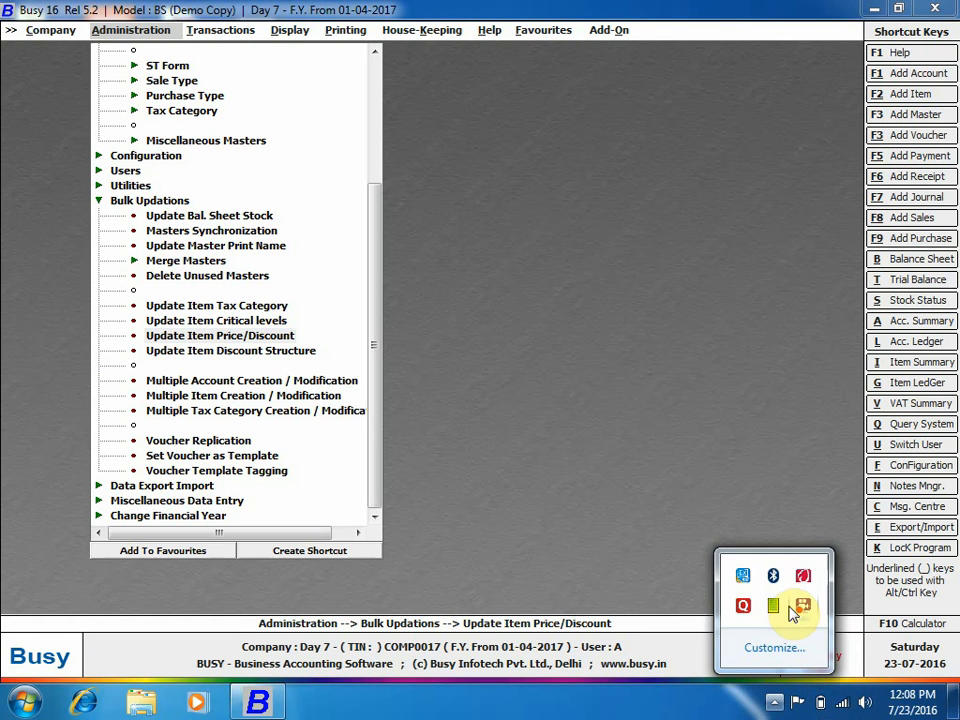
right_click(803, 611)
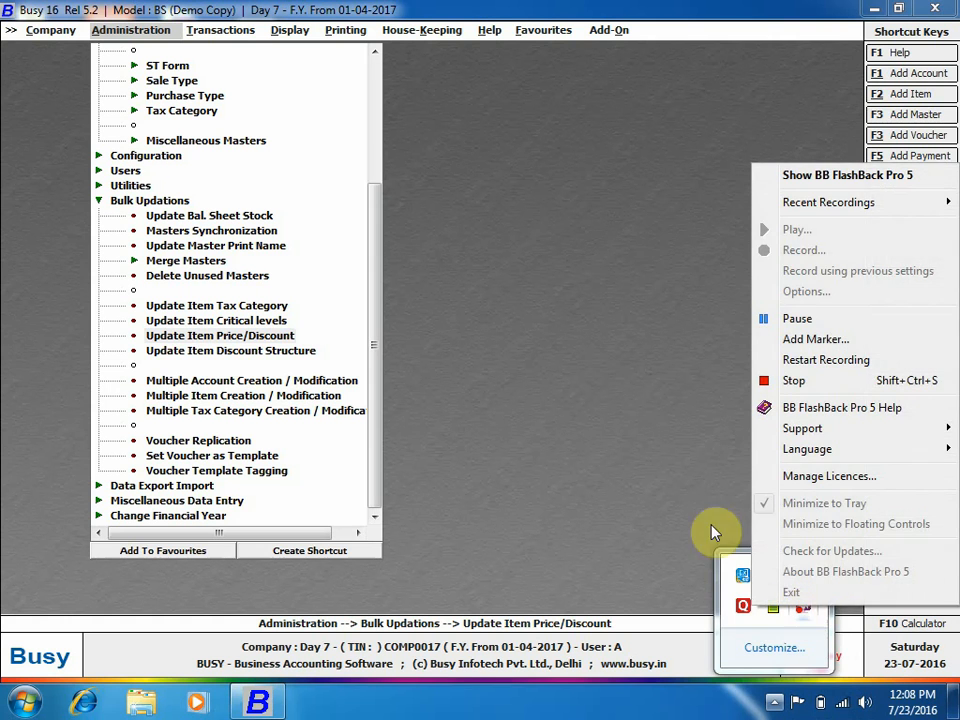
click(861, 182)
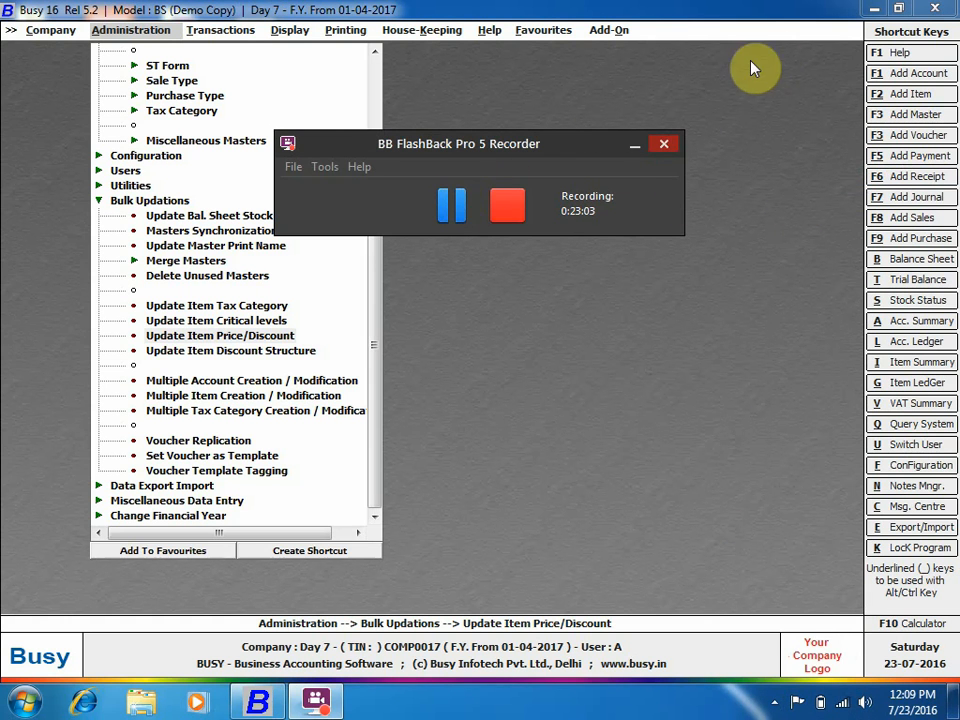
click(634, 145)
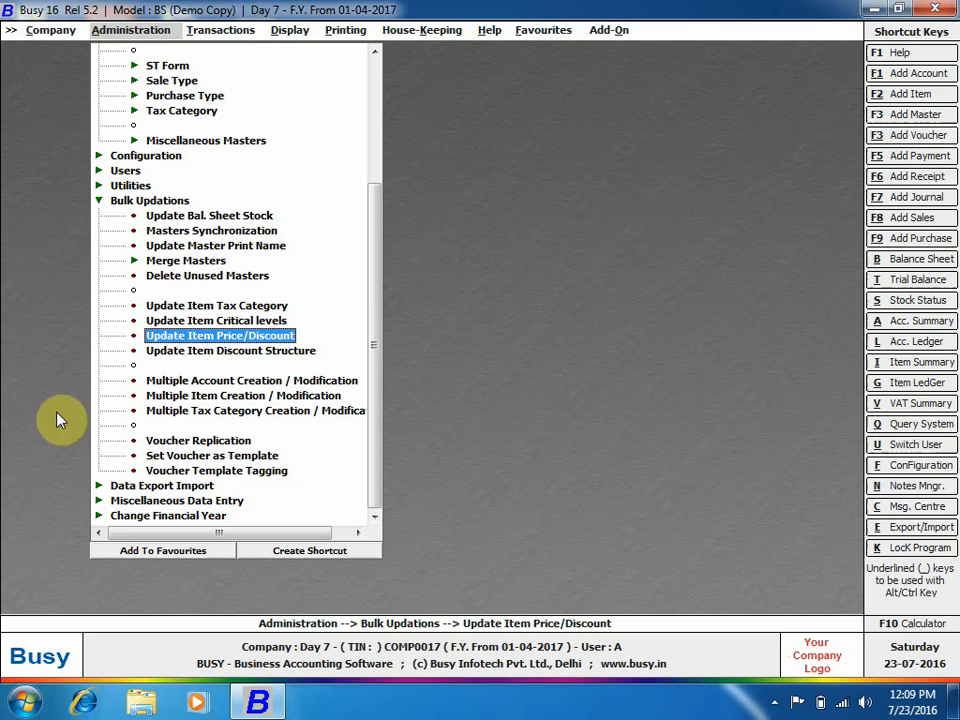
Update all items' sale discount structure to Simple Discount, % of Price and confirm.
double_click(228, 357)
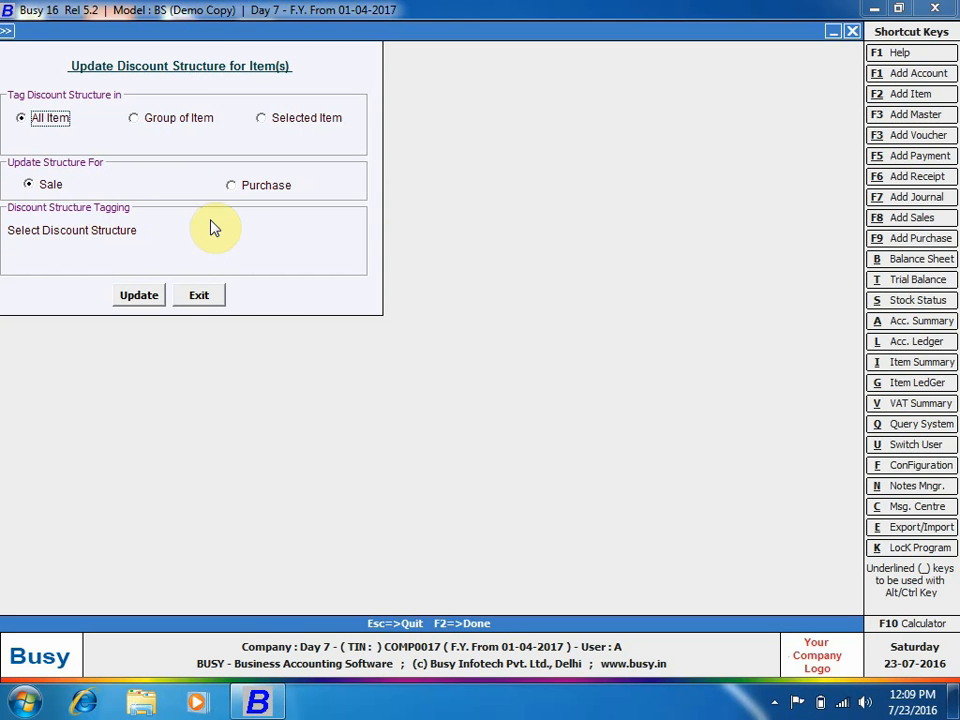
click(238, 230)
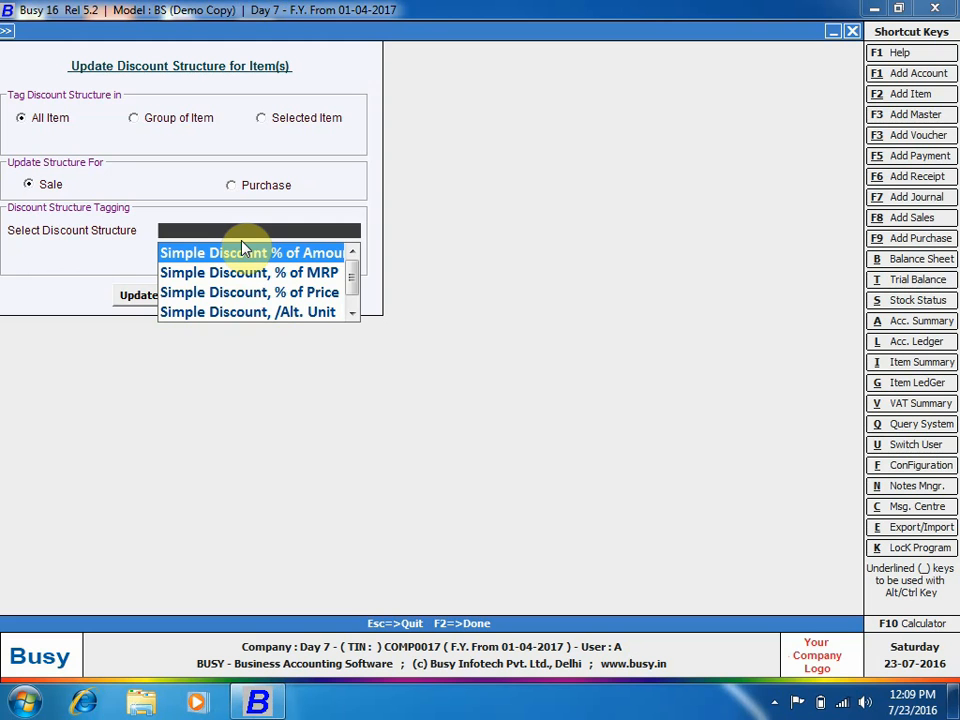
click(272, 305)
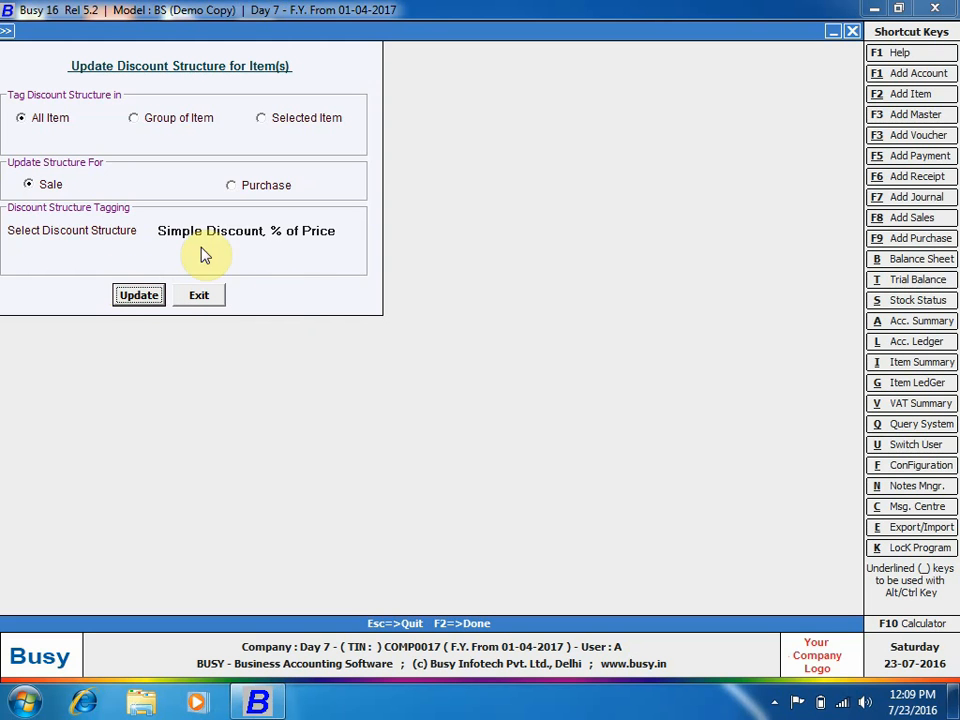
click(153, 303)
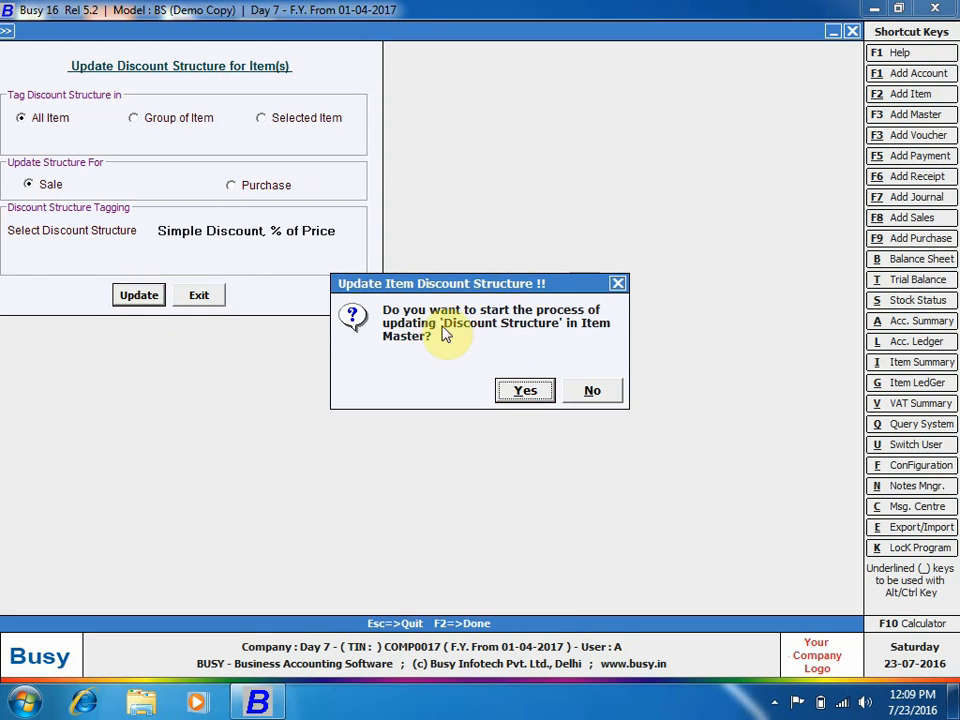
click(525, 392)
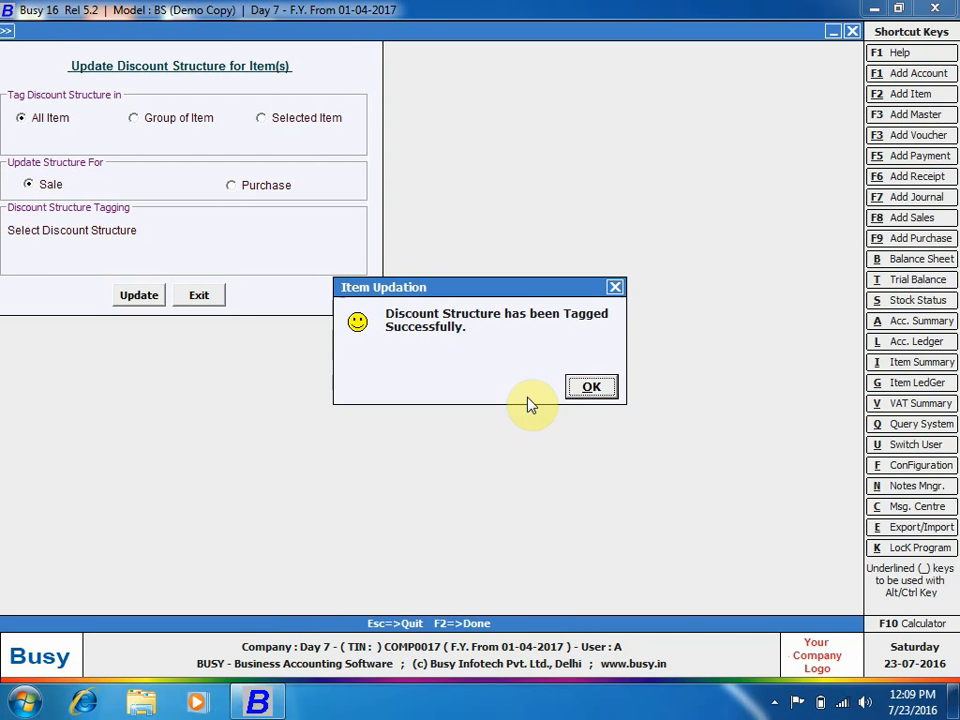
click(590, 388)
scroll(128, 188, up, 4)
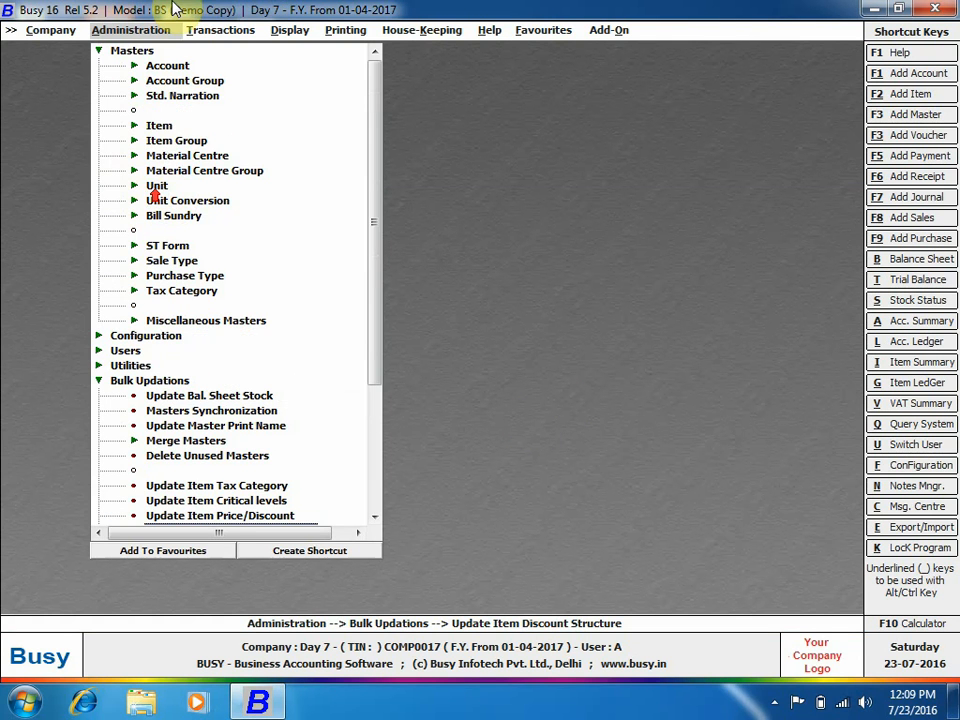
click(160, 127)
Check item 1 shows Simple Discount, % of Price as its sales structure, then close it.
click(196, 154)
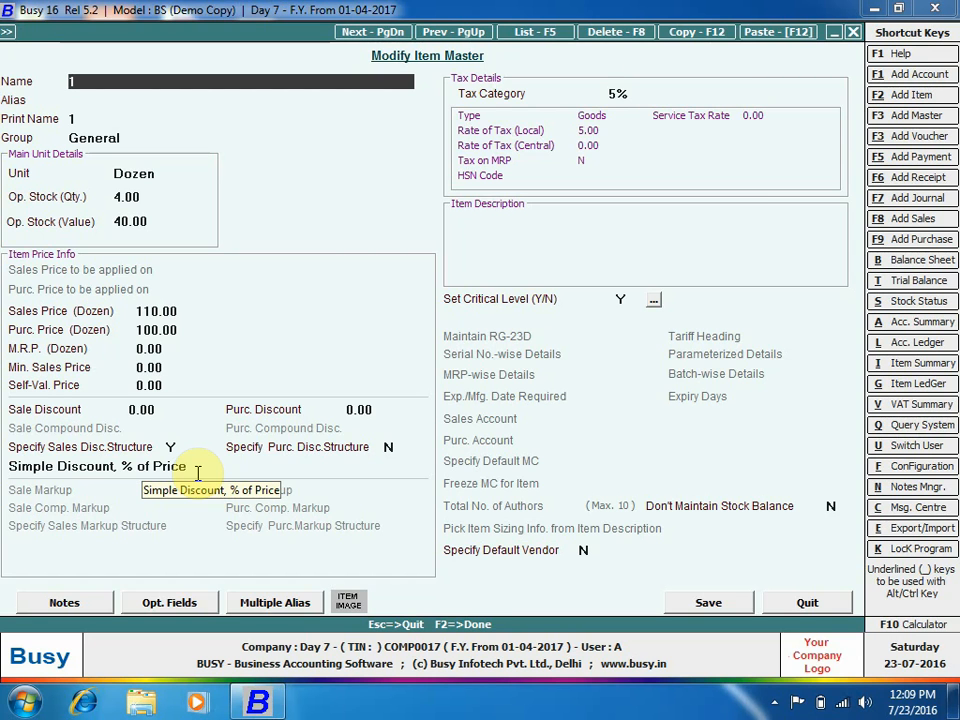
key(Escape)
key(Escape)
key(Escape)
key(Escape)
key(Escape)
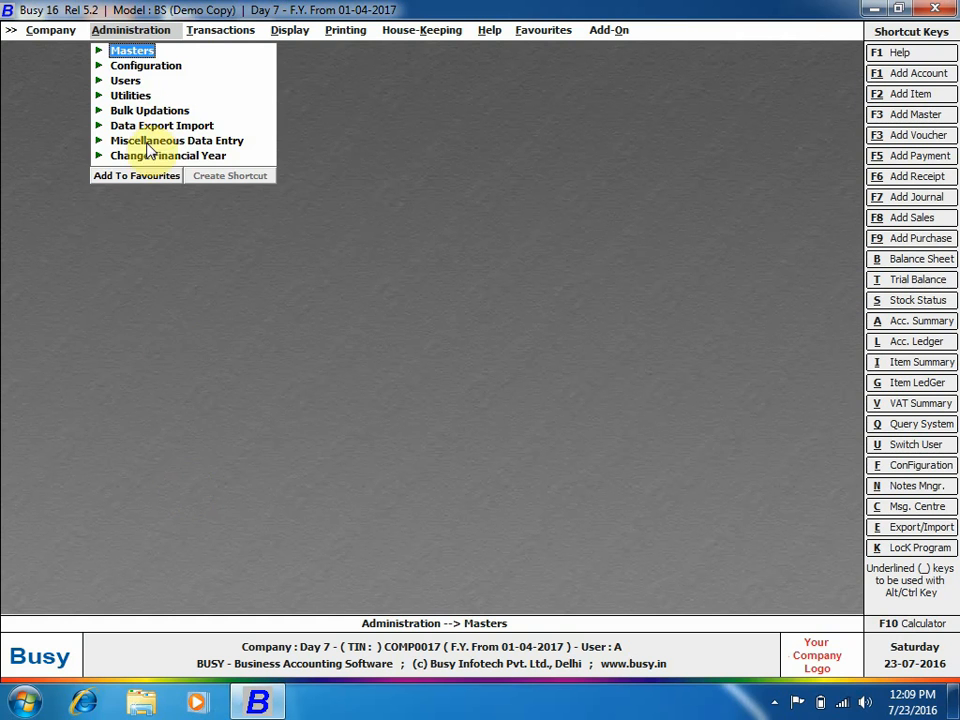
click(172, 110)
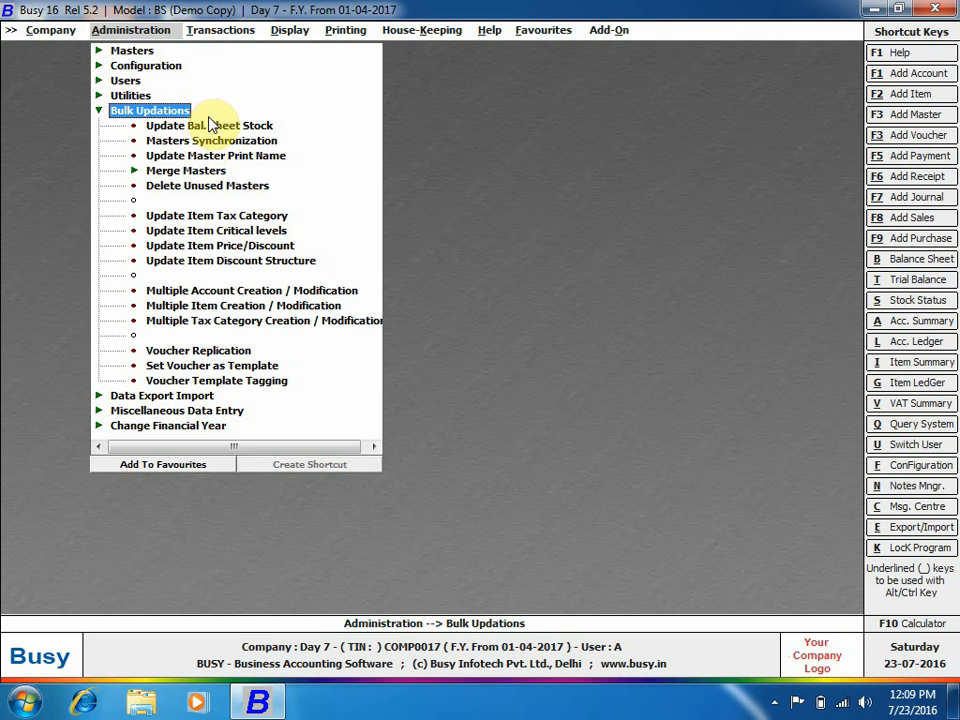
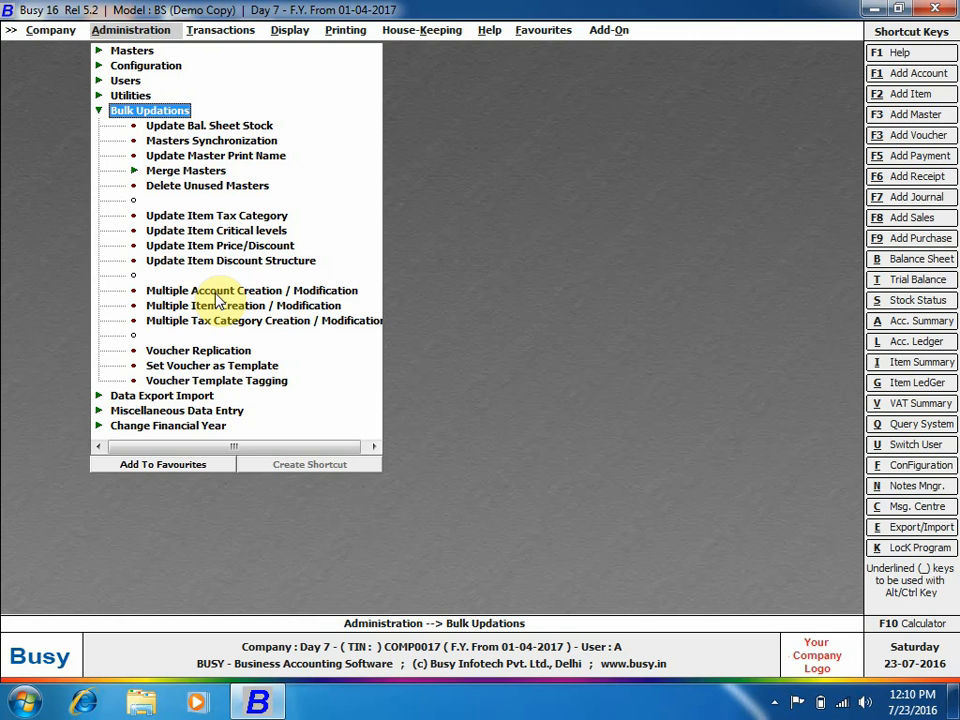
Open Multiple Account Creation / Modification from Bulk Updations.
click(217, 294)
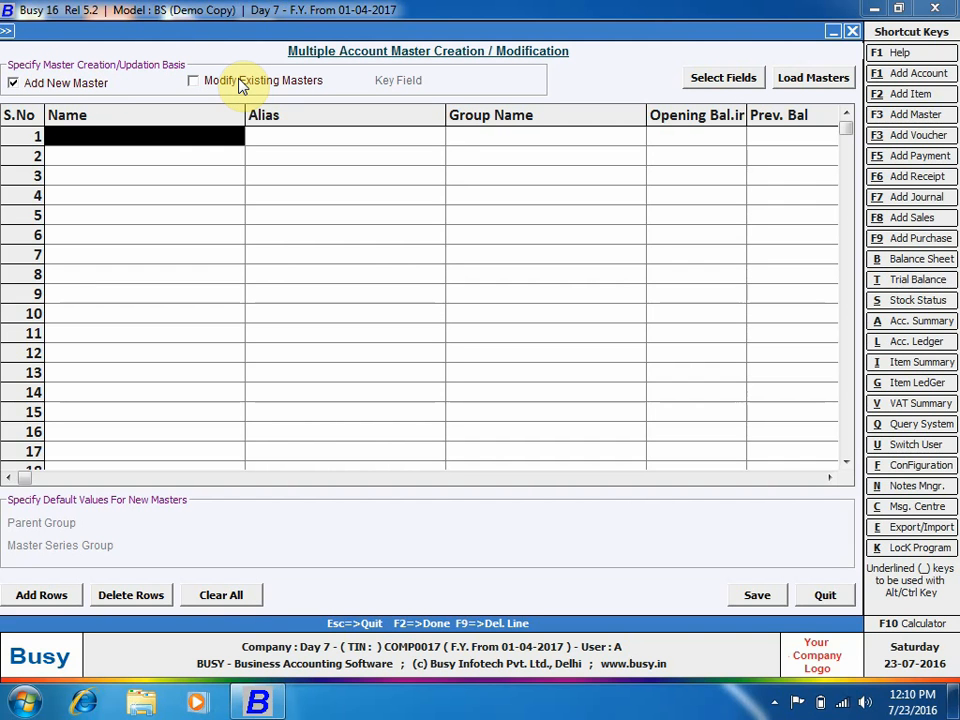
Add ACC_TEL_NO, TIN_NO and ACC_MOBILE_NO to the grid's selected fields and save.
click(722, 77)
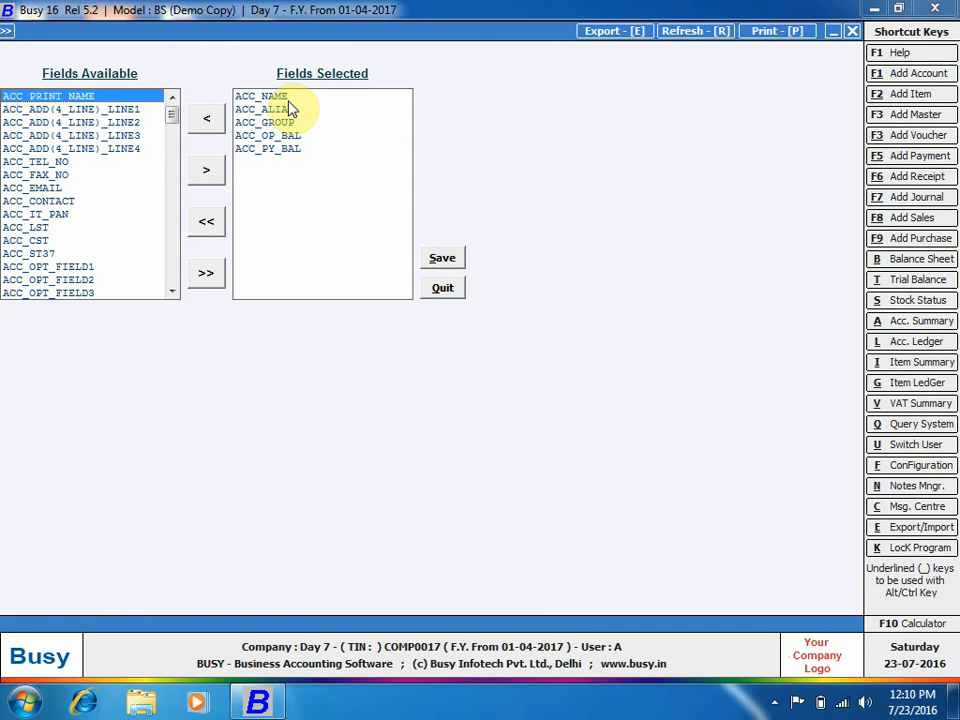
click(58, 163)
click(206, 173)
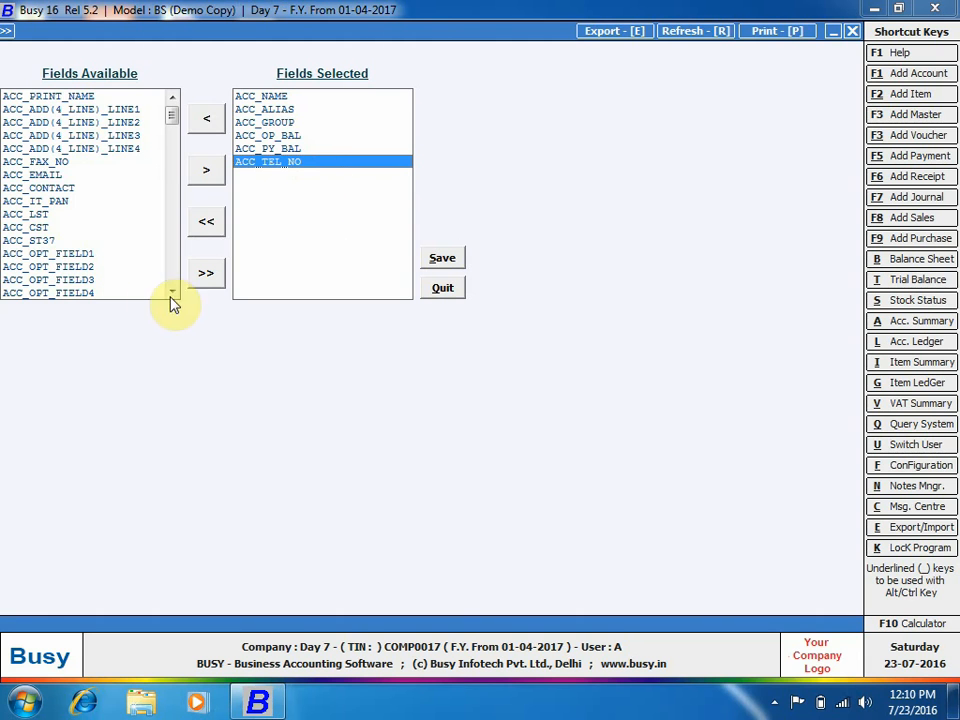
drag(172, 291, 172, 293)
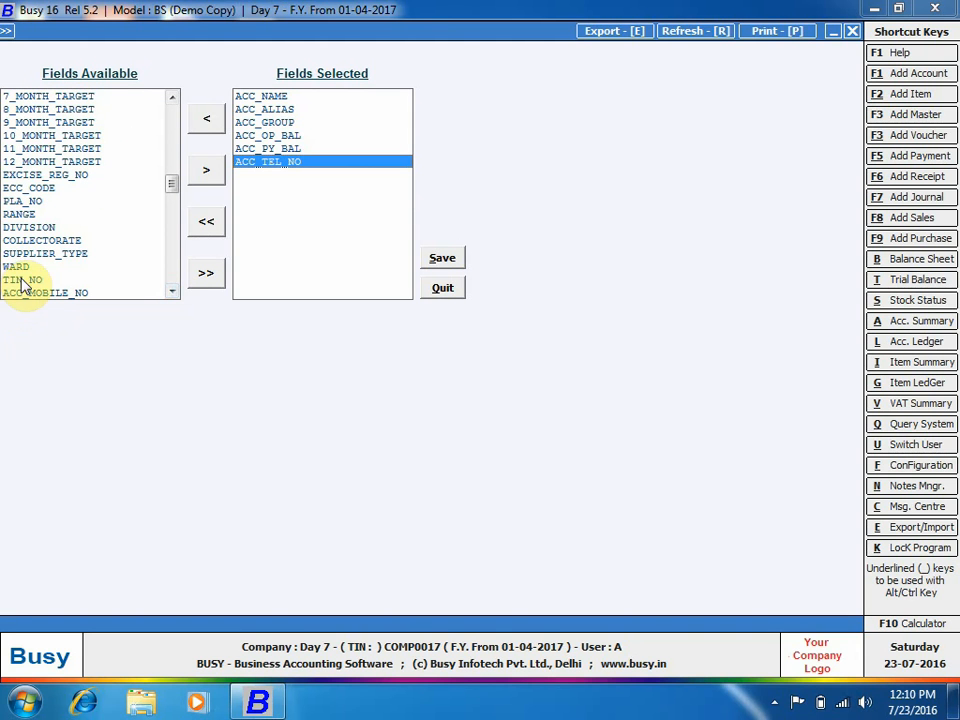
click(17, 280)
click(205, 171)
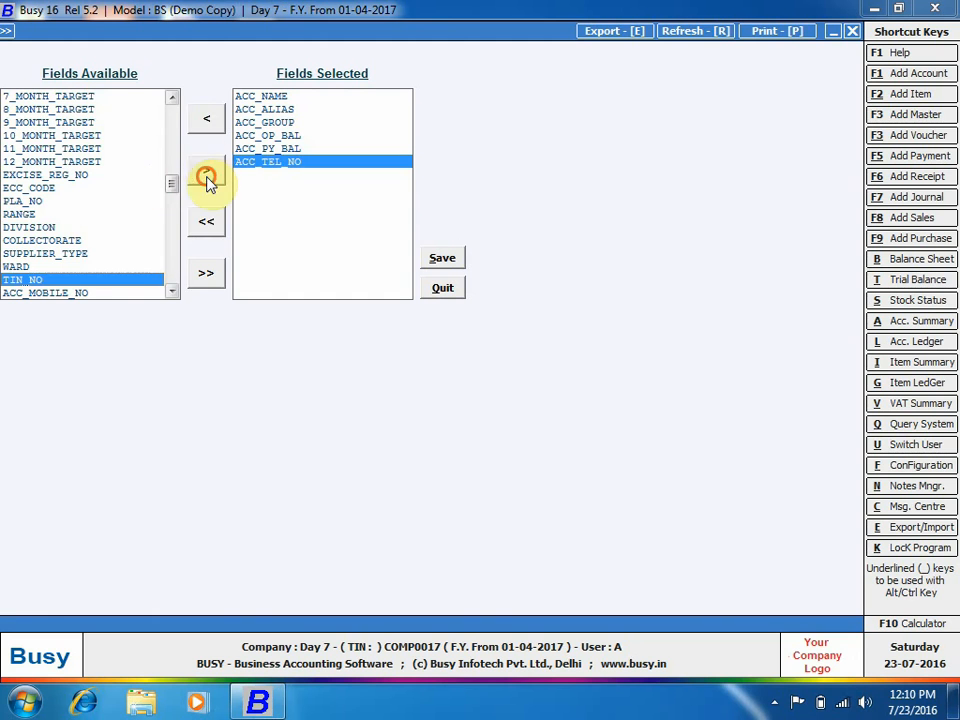
click(60, 277)
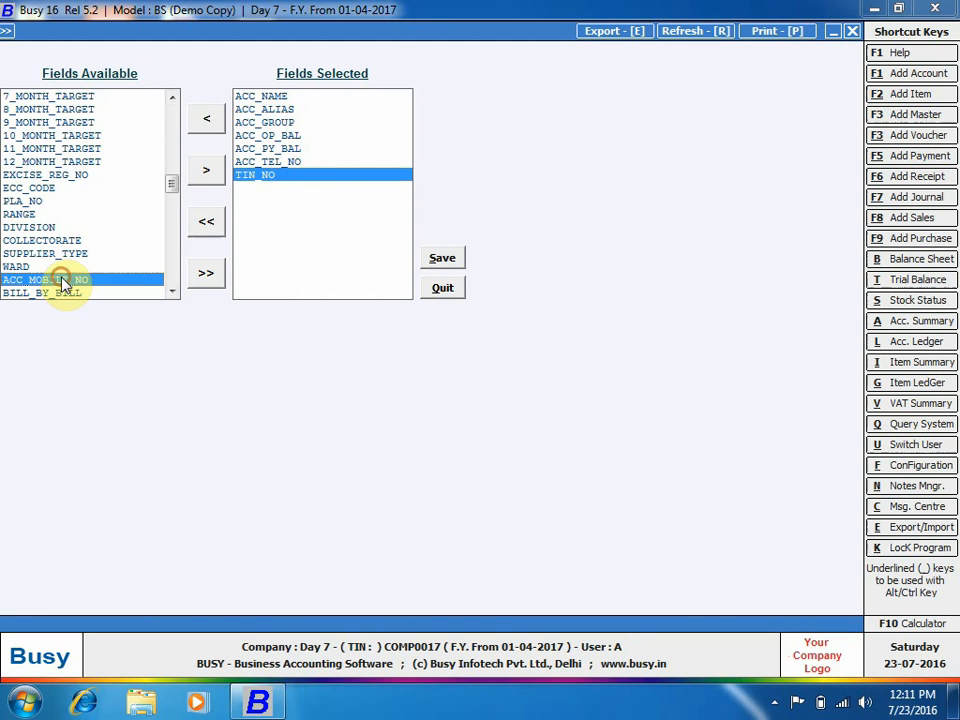
click(210, 171)
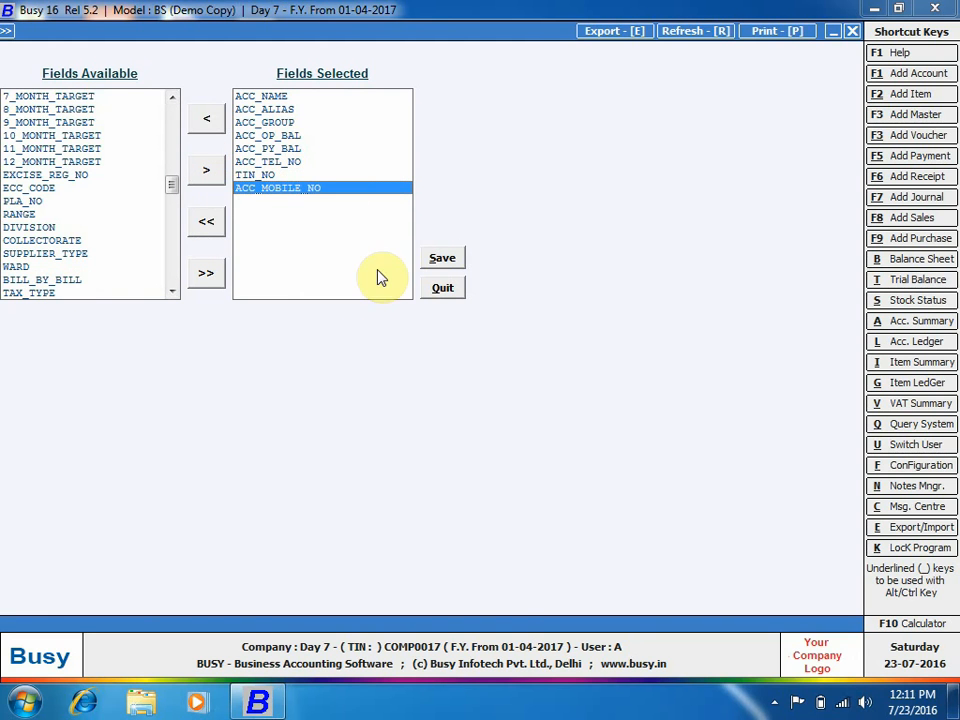
click(442, 258)
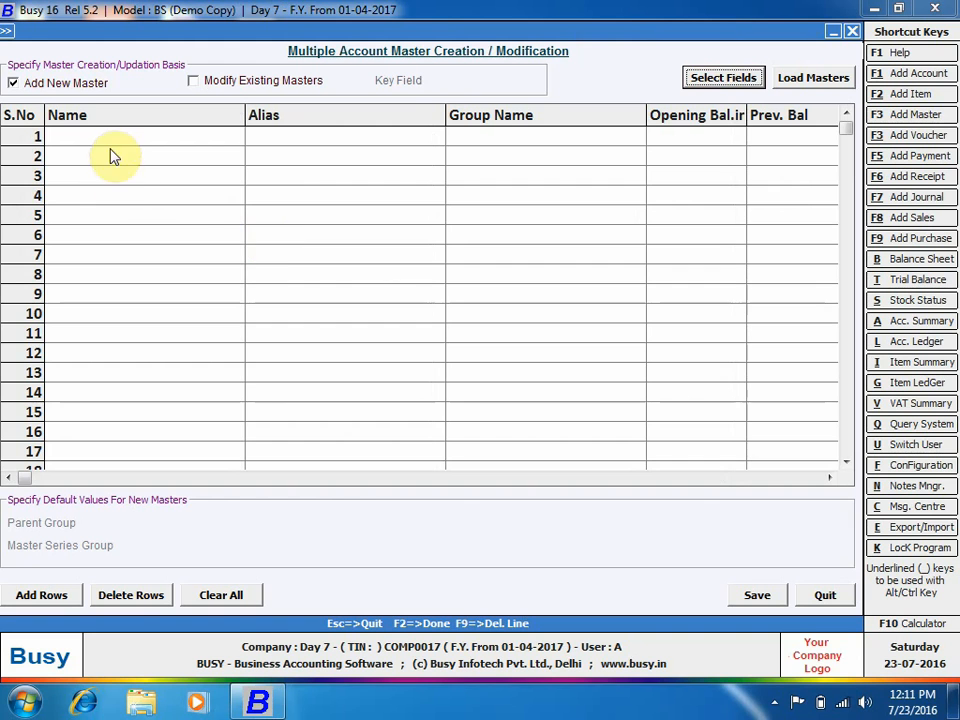
Enter the account name and alias 123 in the grid's first row.
drag(120, 135, 828, 260)
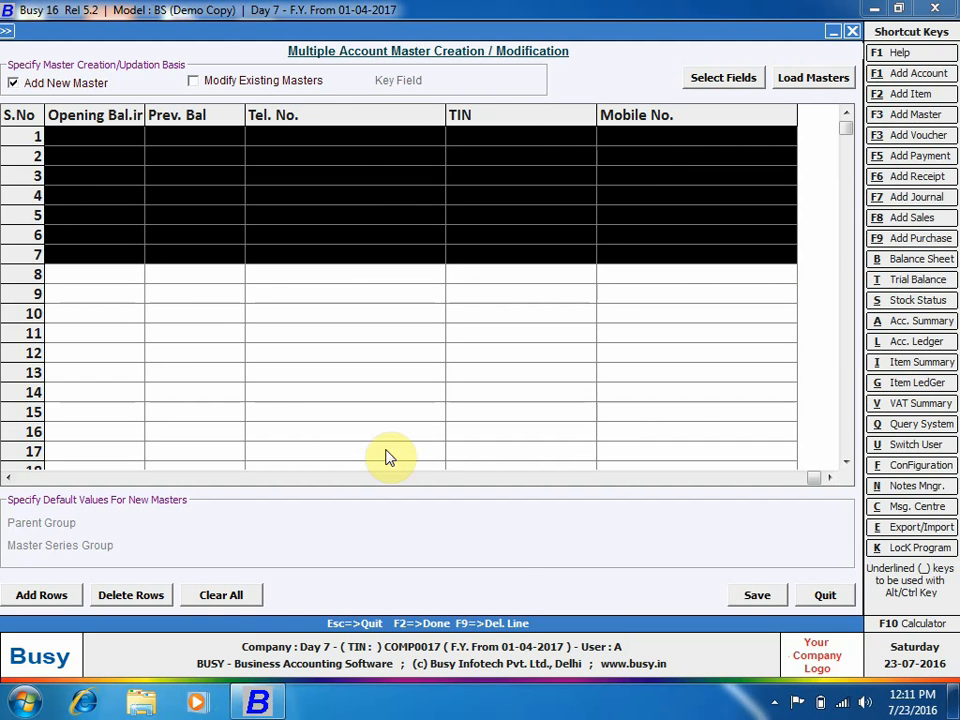
click(252, 273)
click(72, 134)
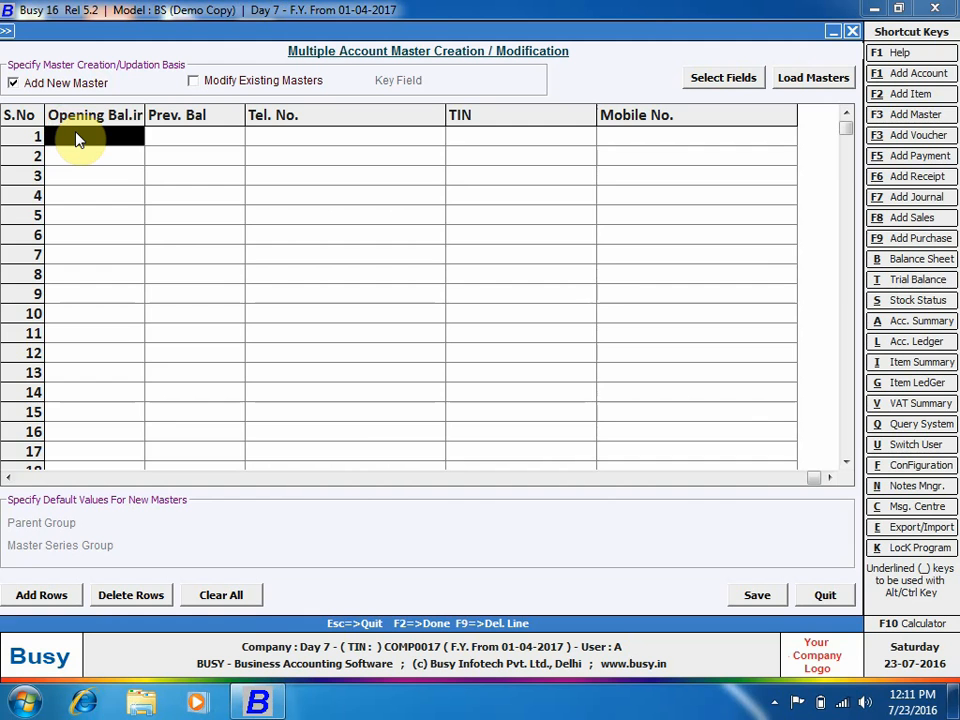
key(Home)
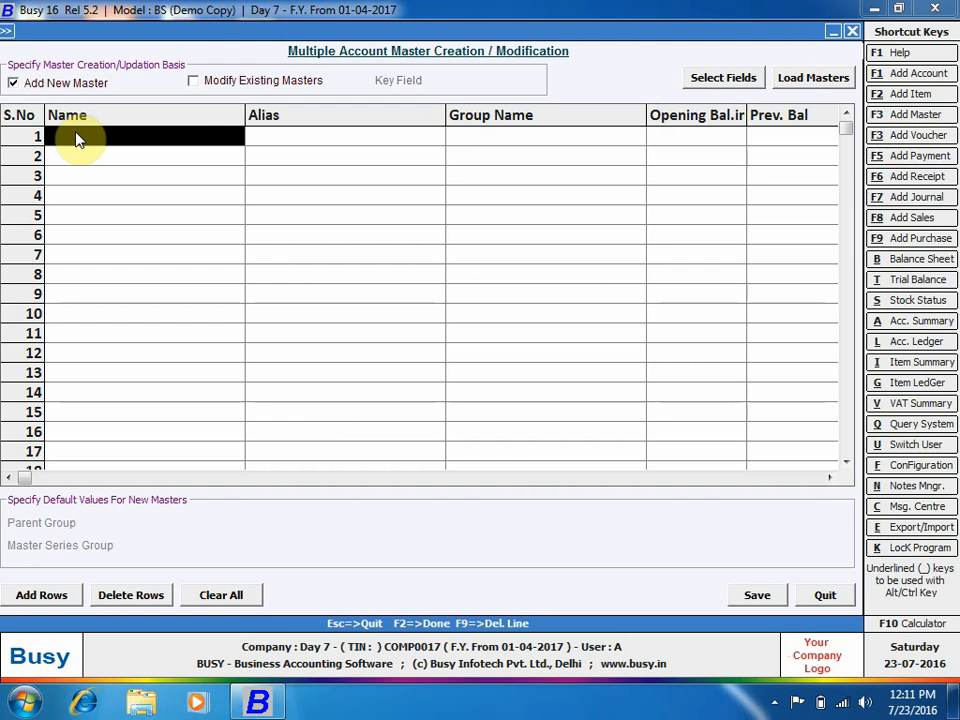
text(Mr.)
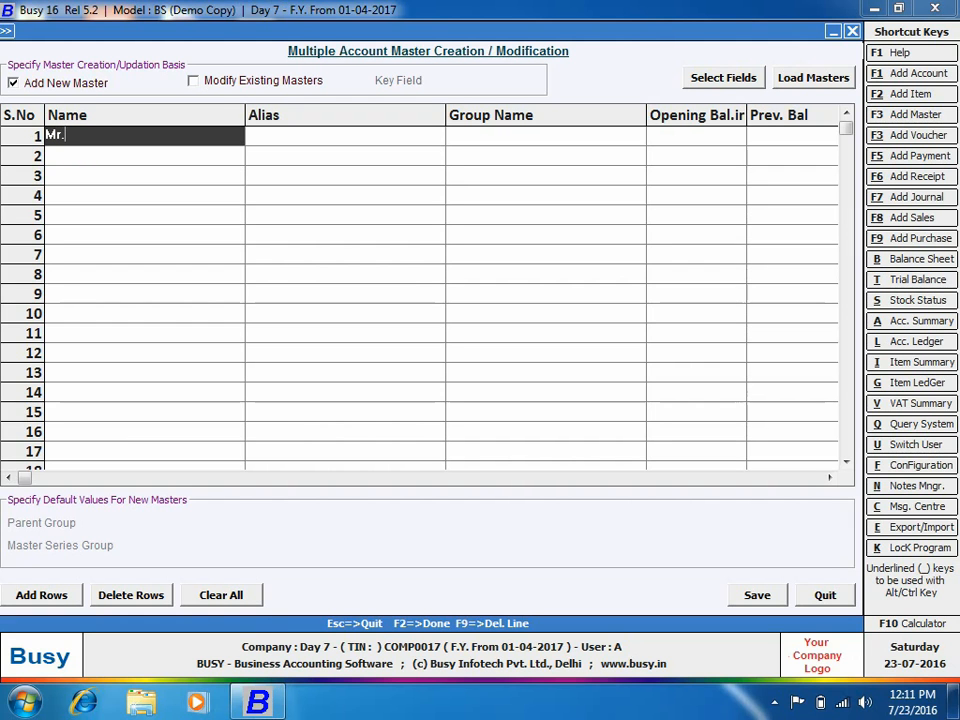
text( Ram)
click(278, 137)
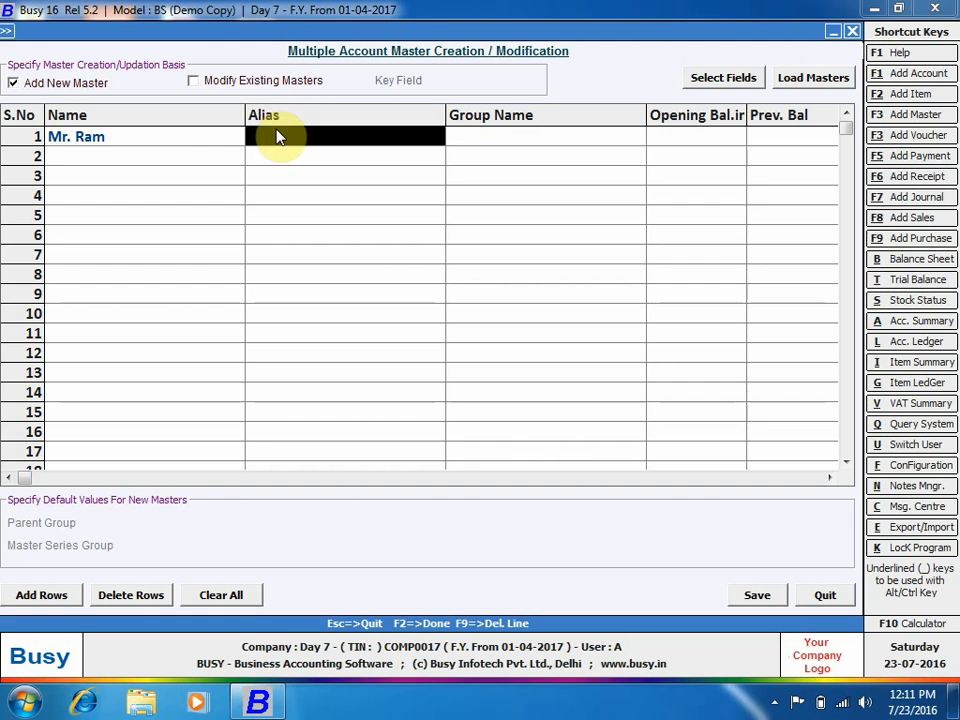
text(123)
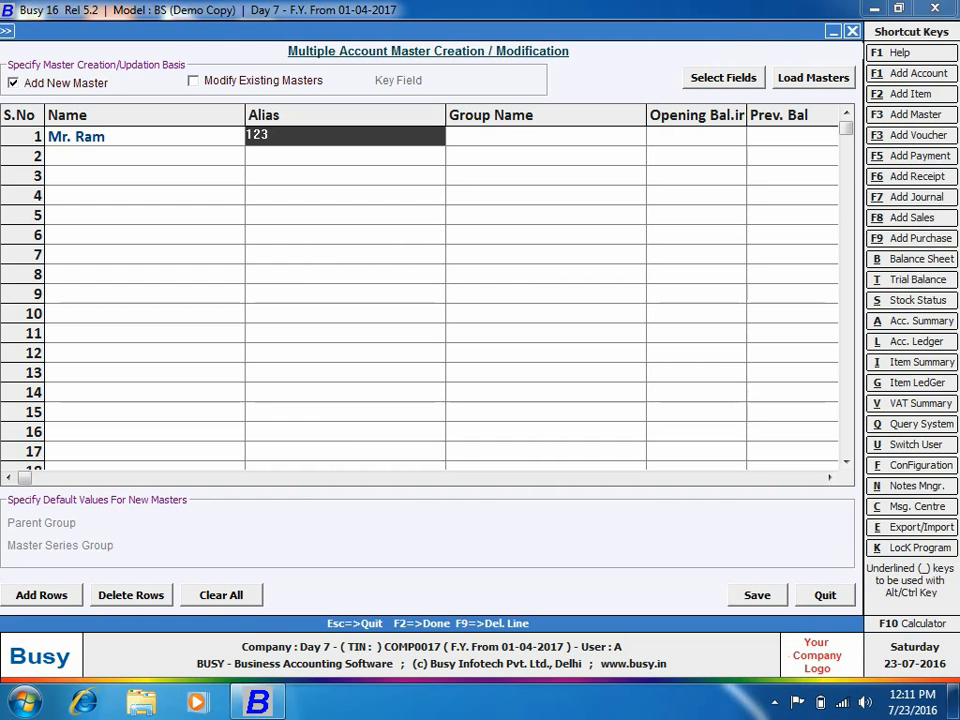
click(280, 137)
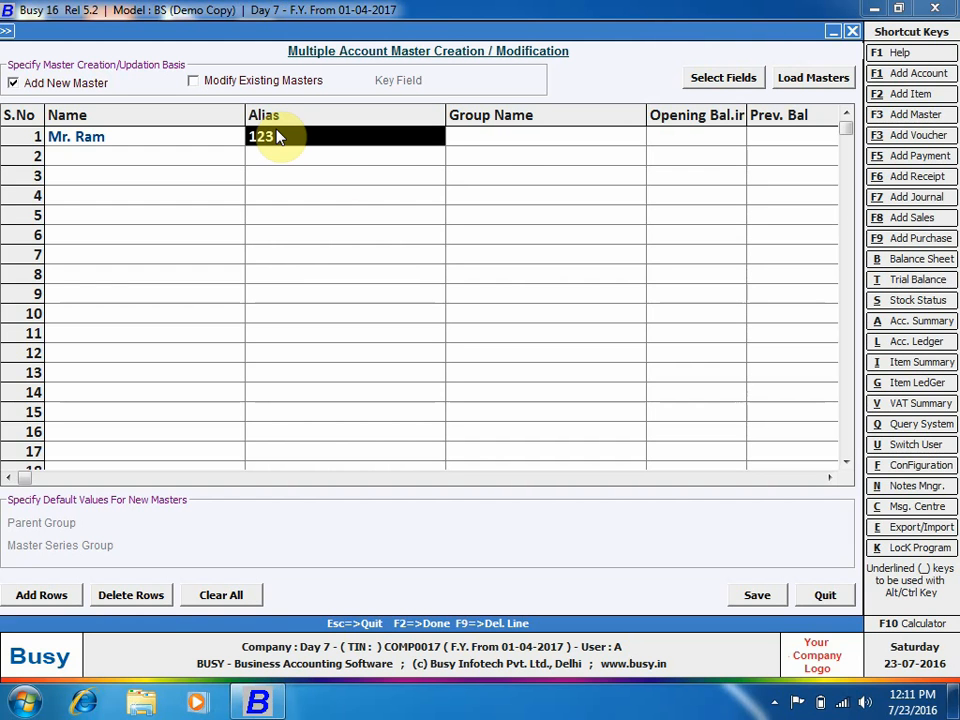
Set row 1's group to Sundry Debtors and opening balance to 50000.
click(489, 141)
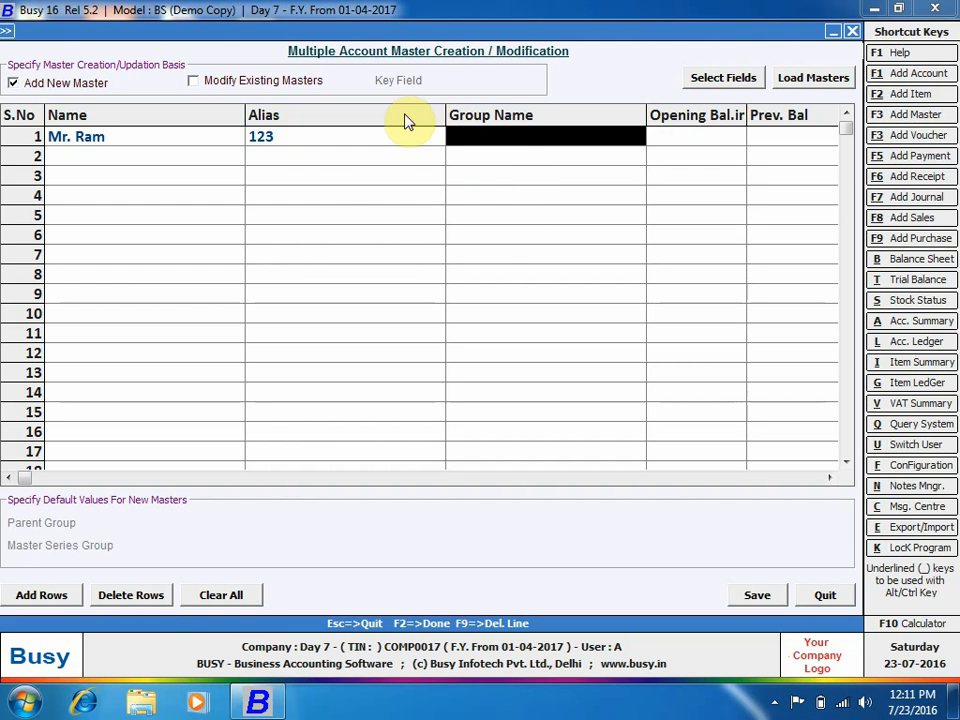
key(space)
text(su)
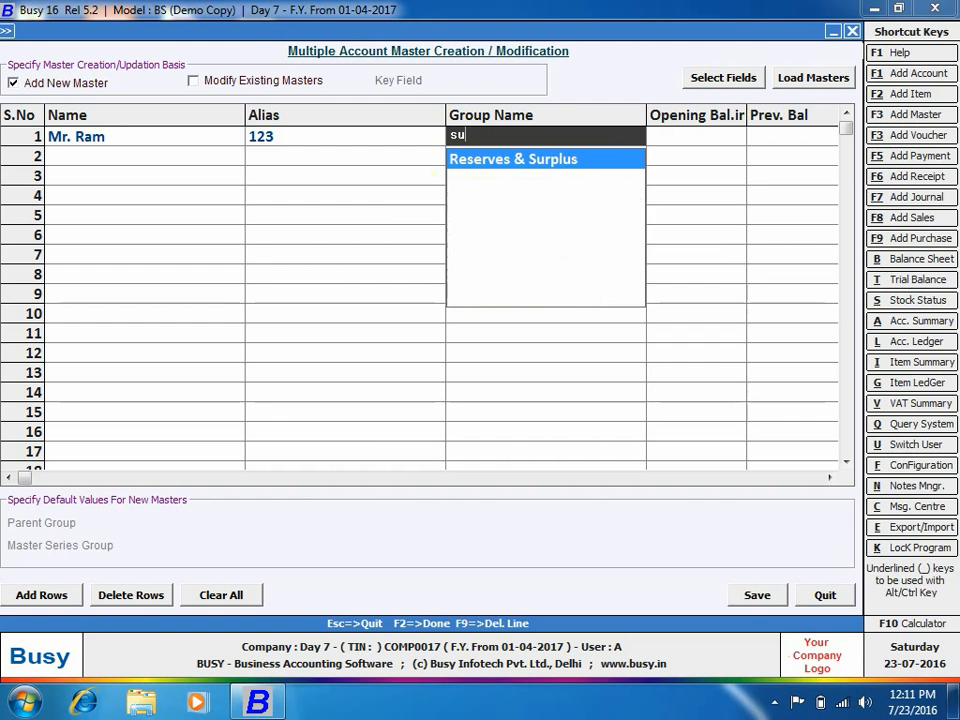
key(BackSpace)
key(BackSpace)
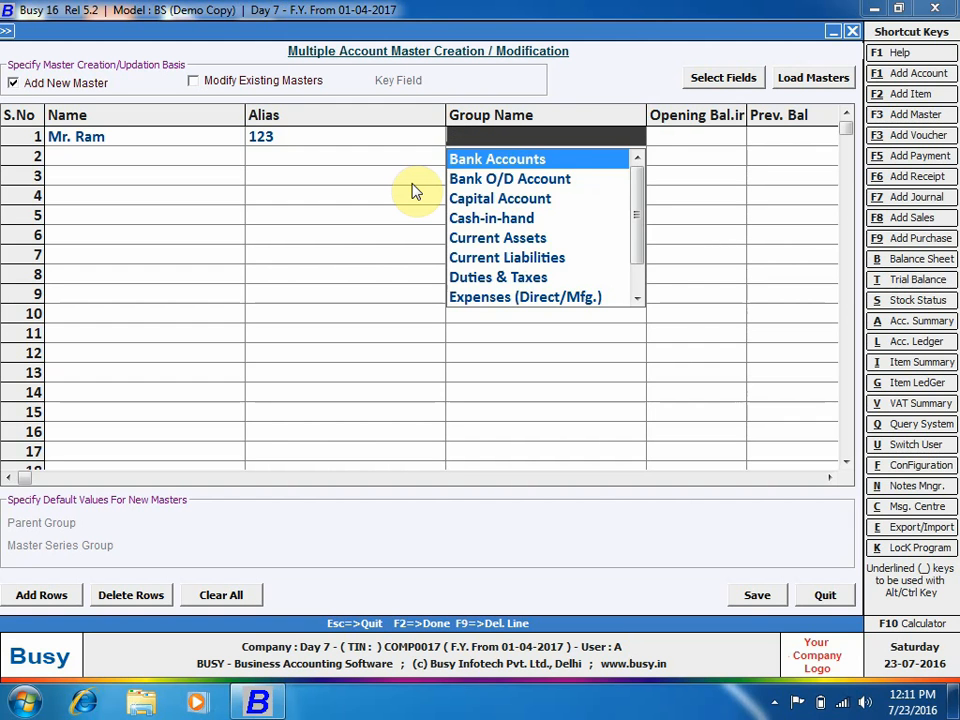
text(su)
key(Down)
key(Down)
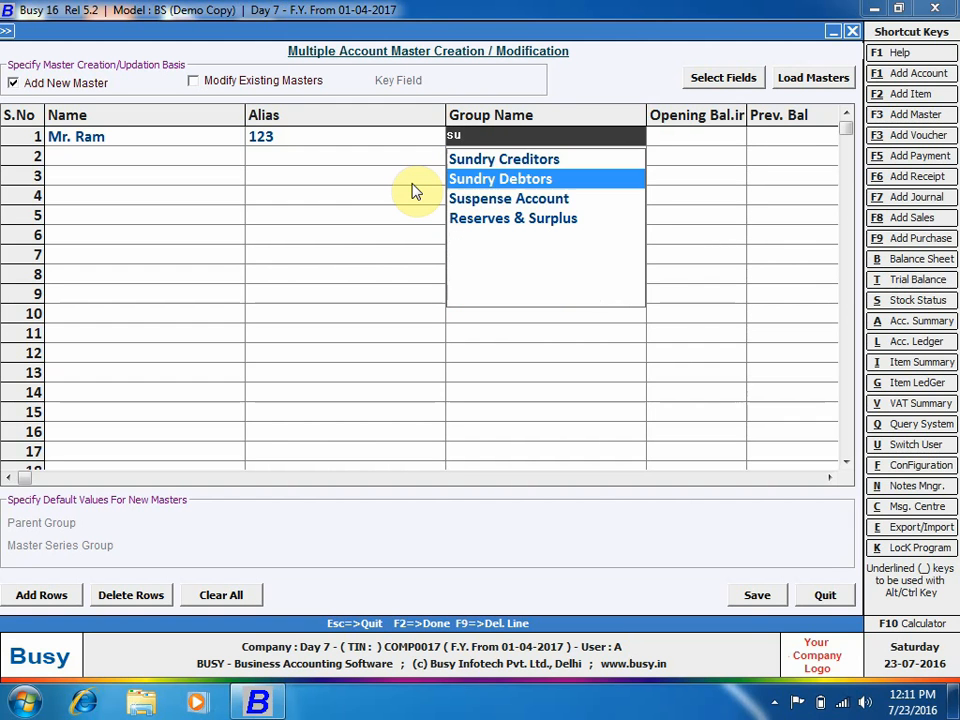
key(Up)
key(Return)
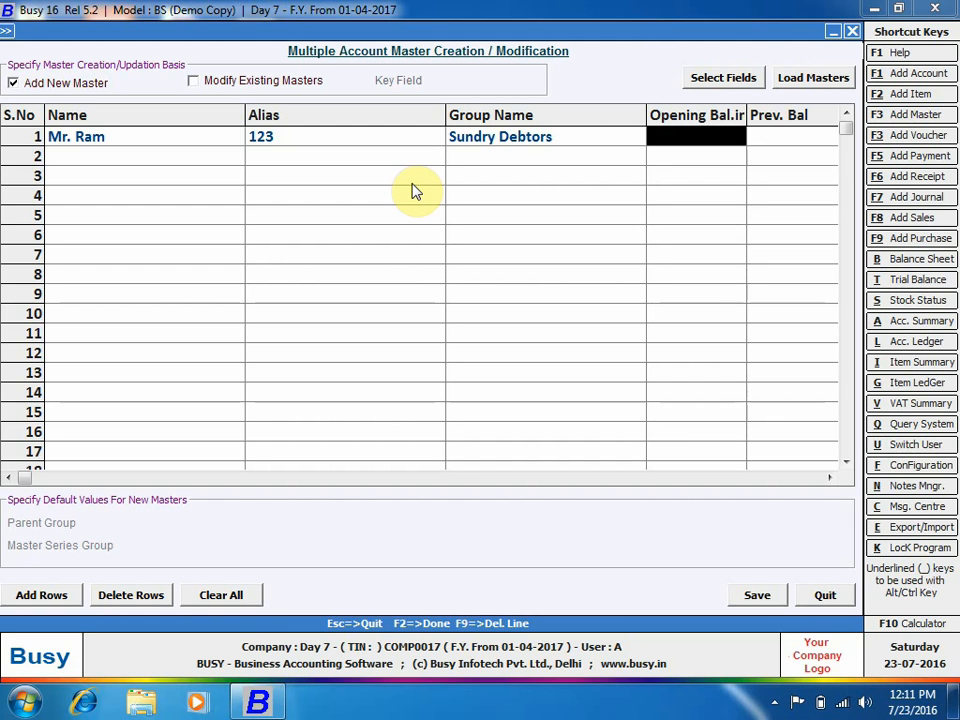
text(50000)
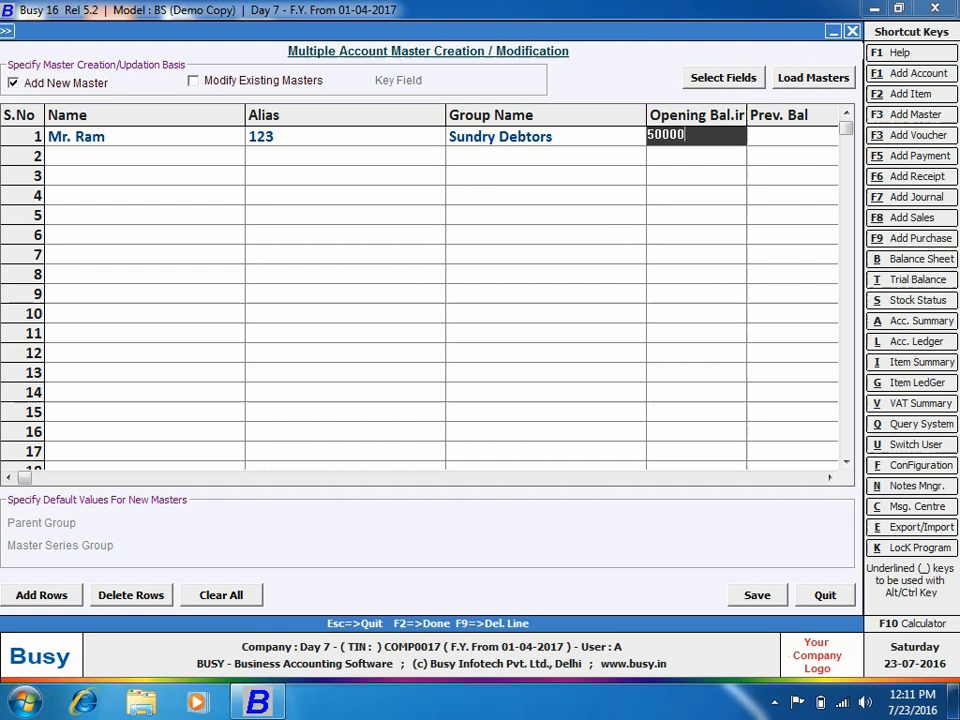
key(Return)
key(Return)
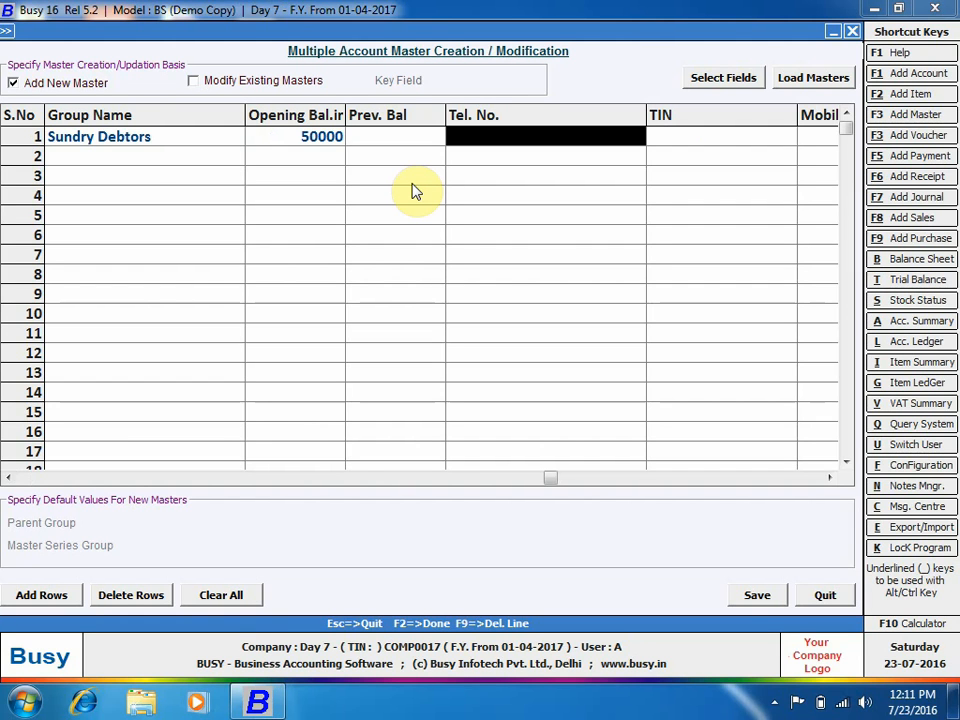
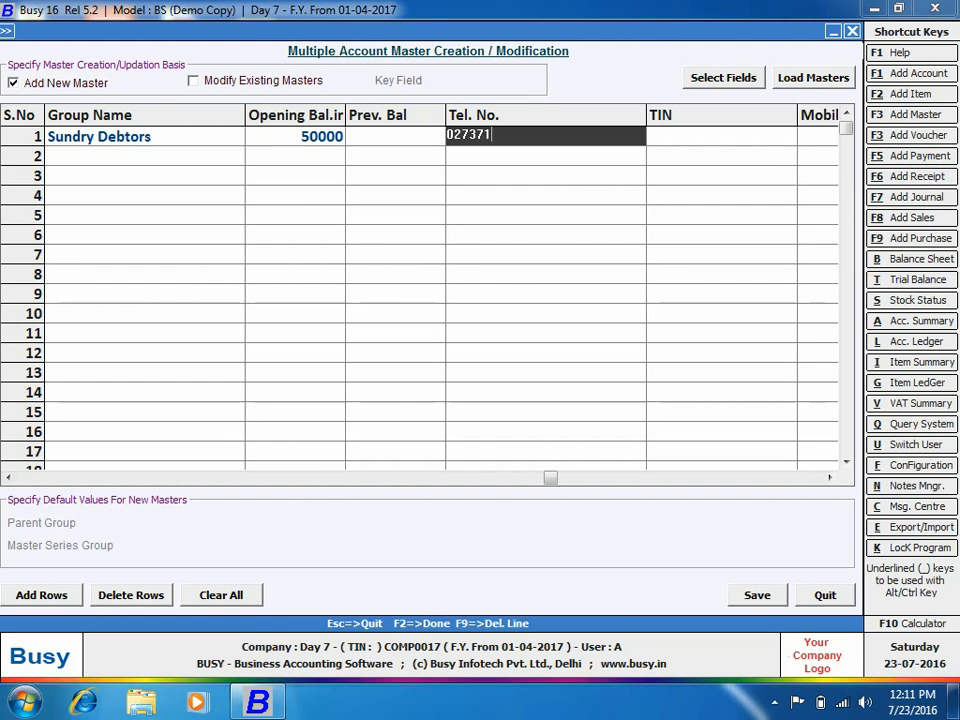
Fill in row 1's telephone, TIN and mobile numbers.
key(Return)
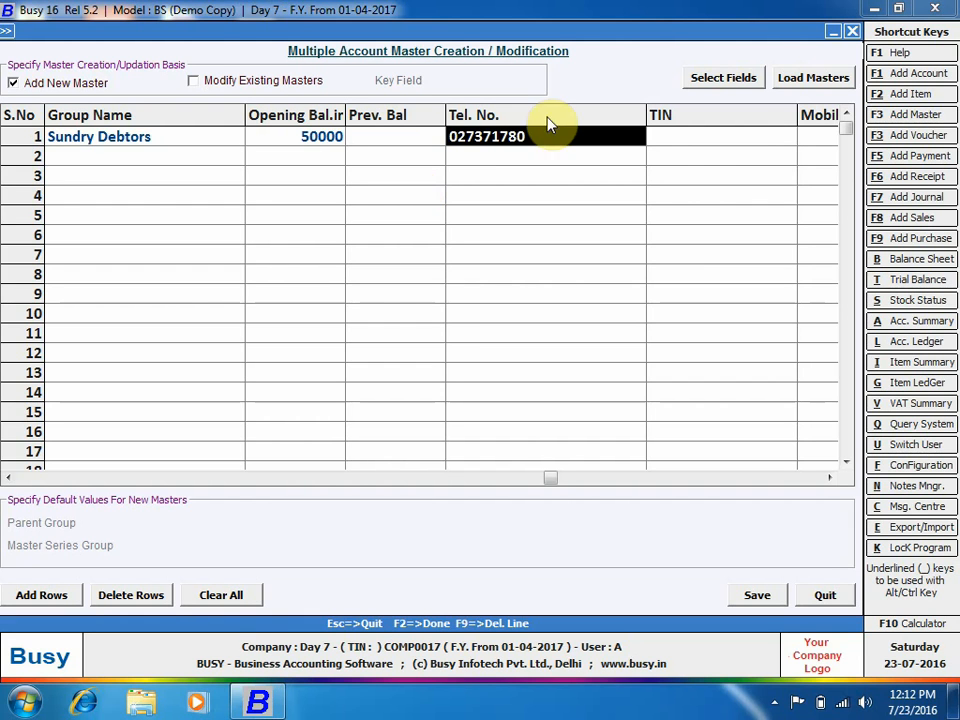
click(698, 135)
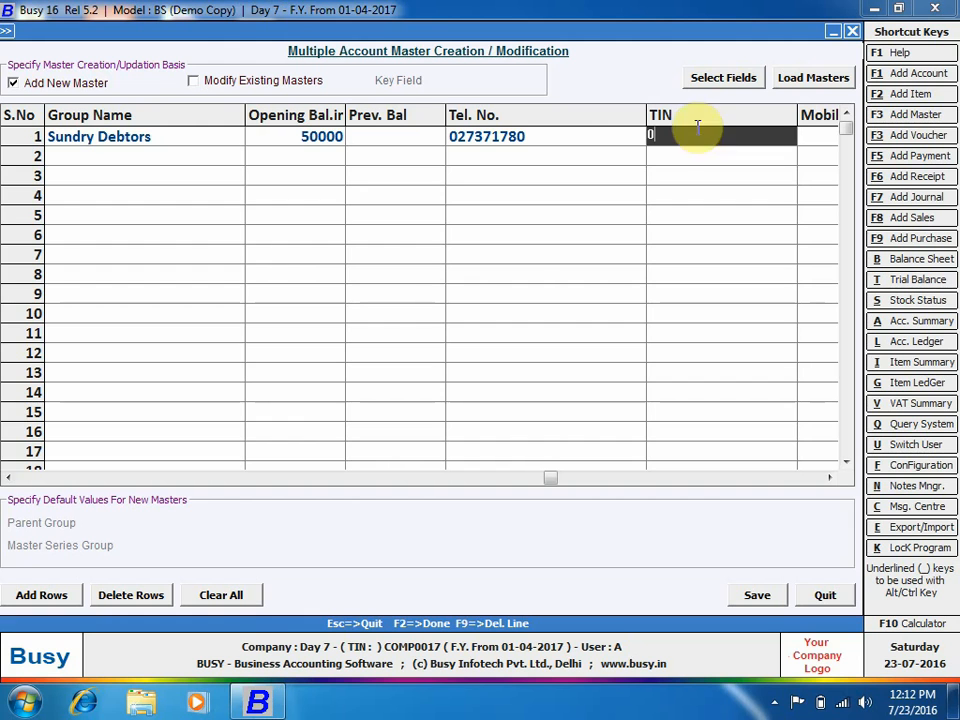
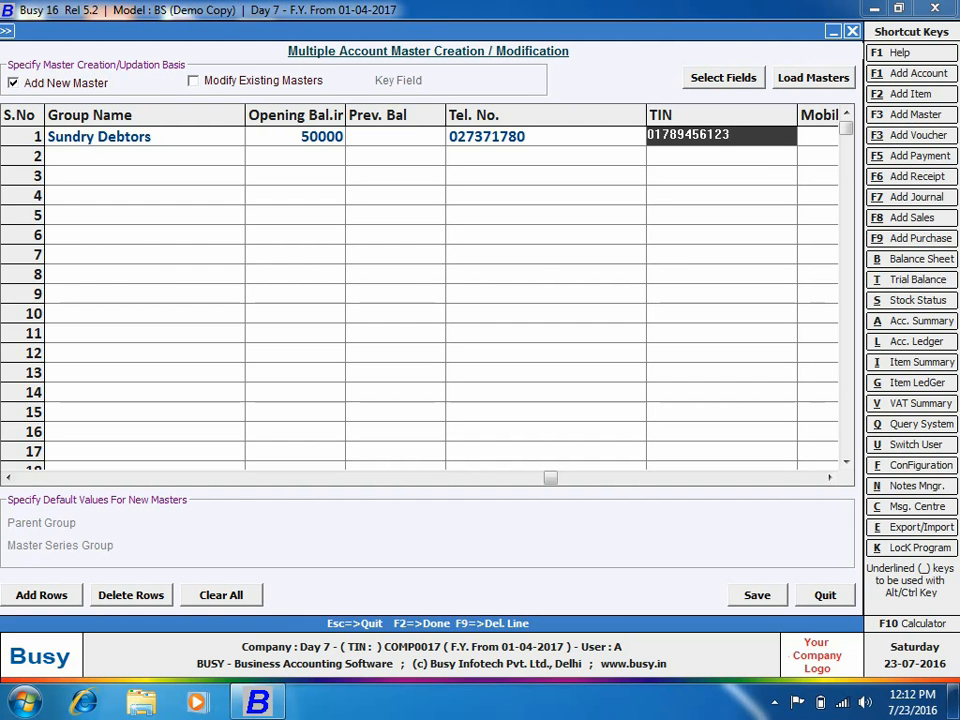
click(817, 141)
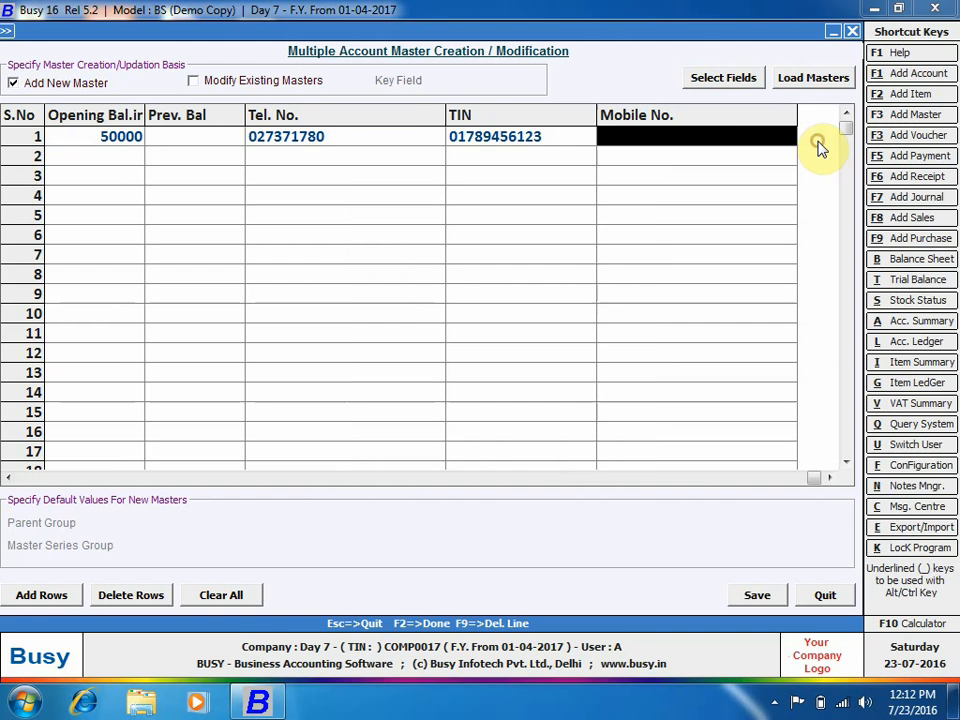
text(9999999999)
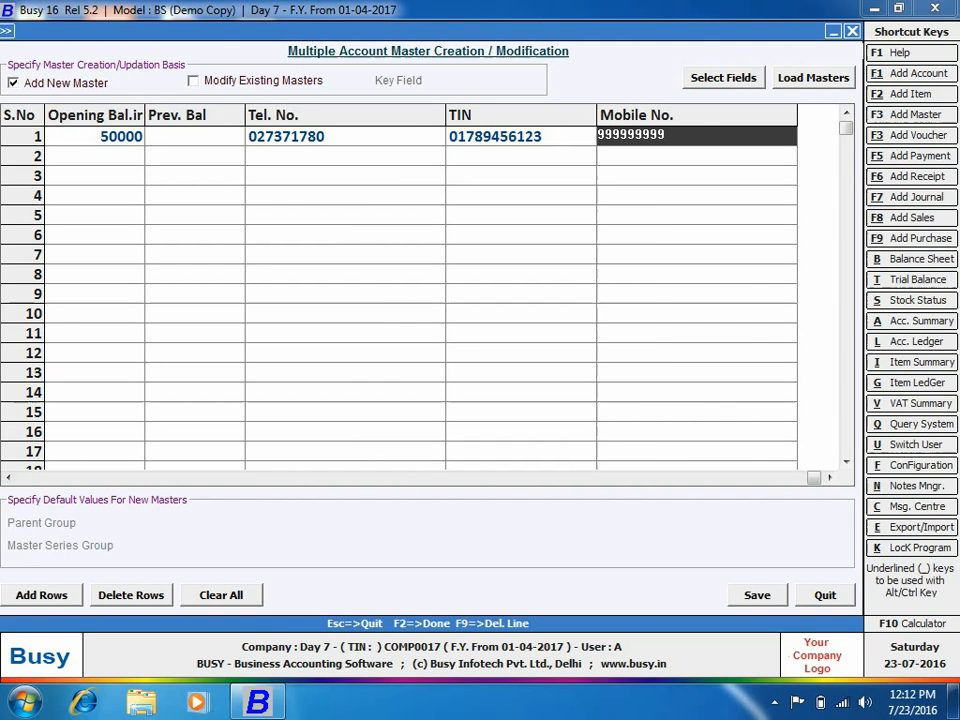
key(Return)
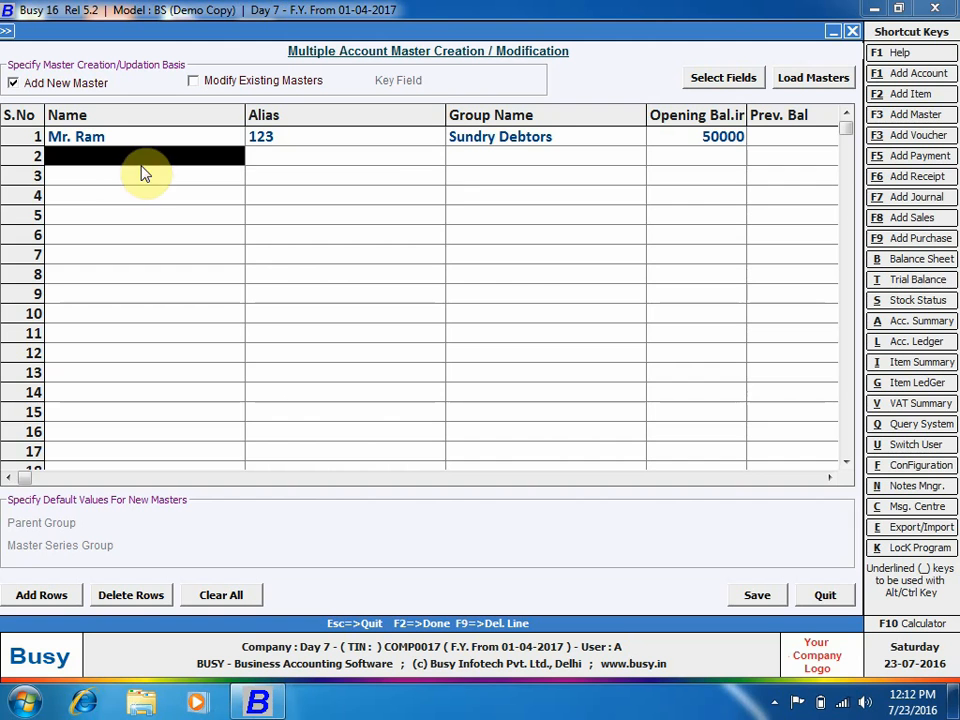
Try saving the account row and dismiss the opening and previous balance errors.
click(760, 594)
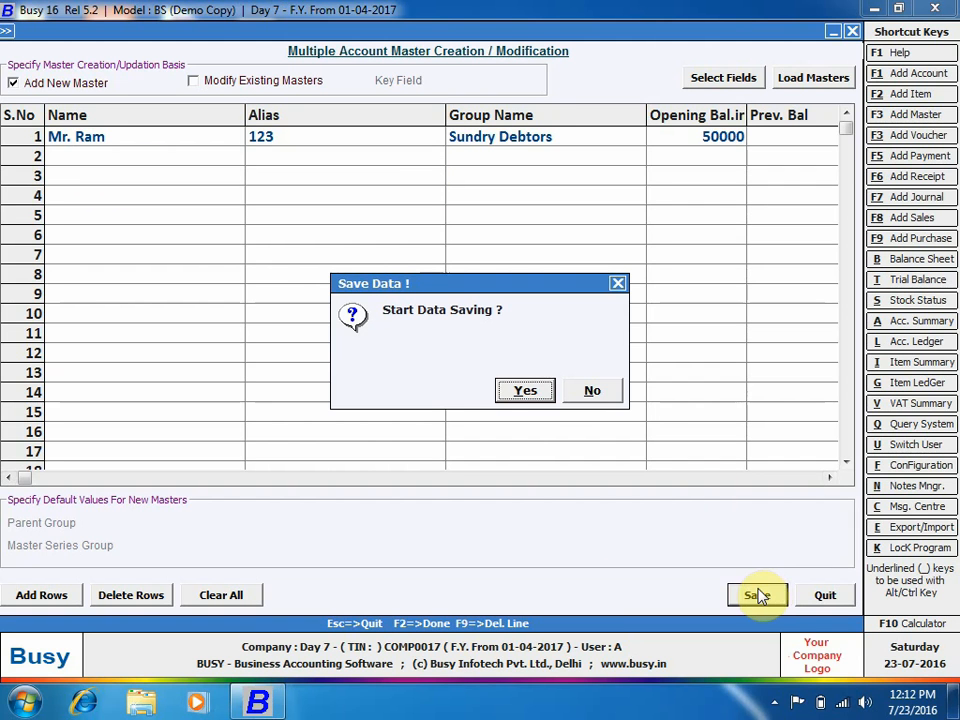
click(524, 391)
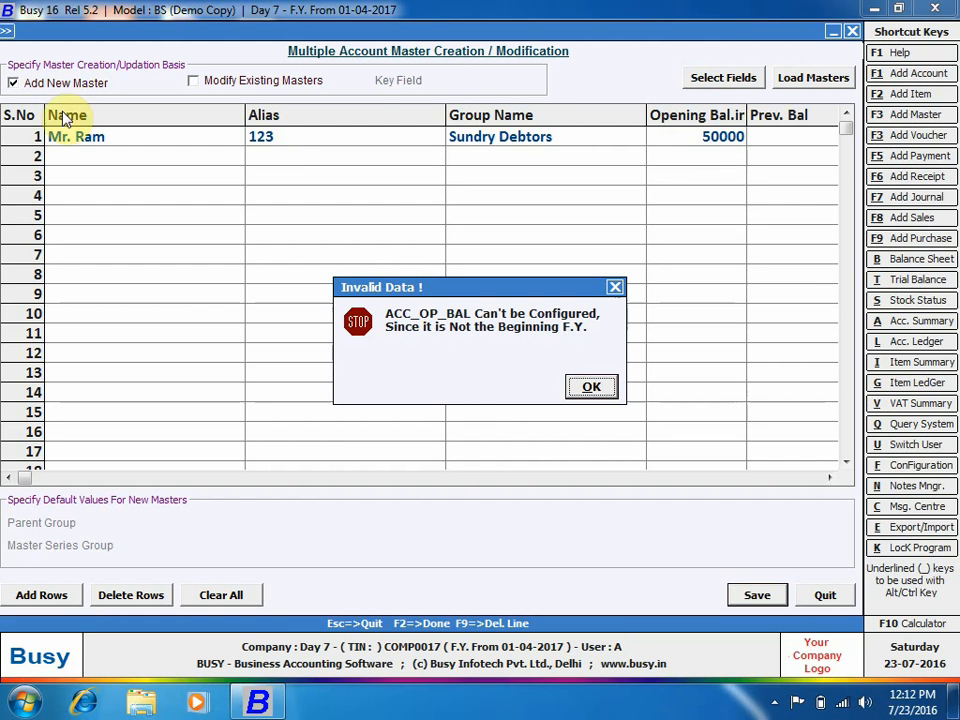
click(589, 393)
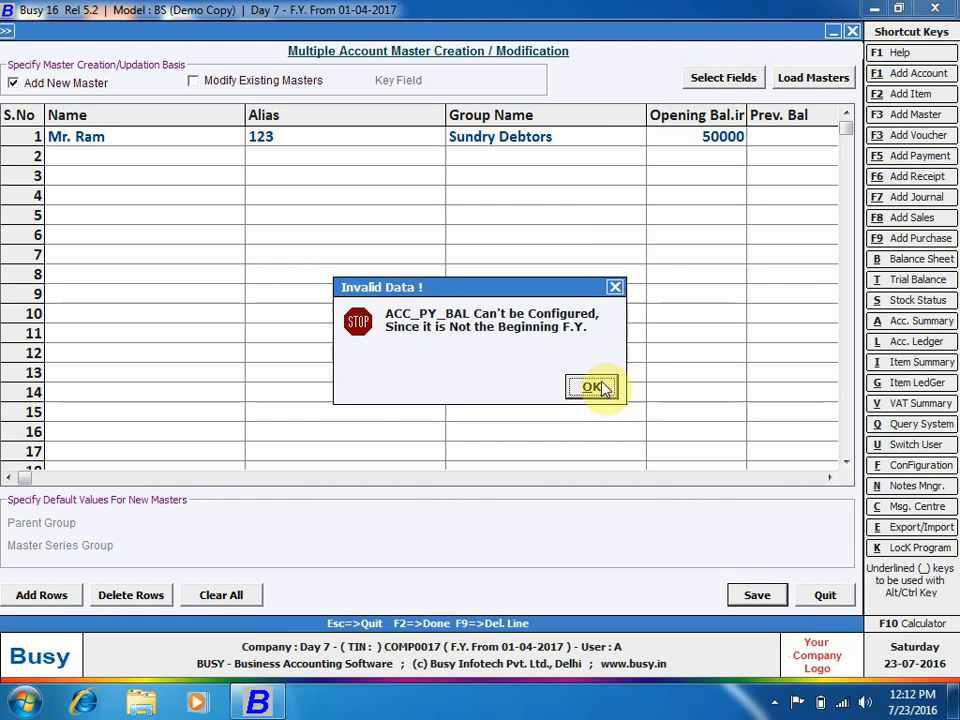
click(592, 390)
Change the opening balance to 0 and retry saving, dismissing the same balance errors.
click(716, 144)
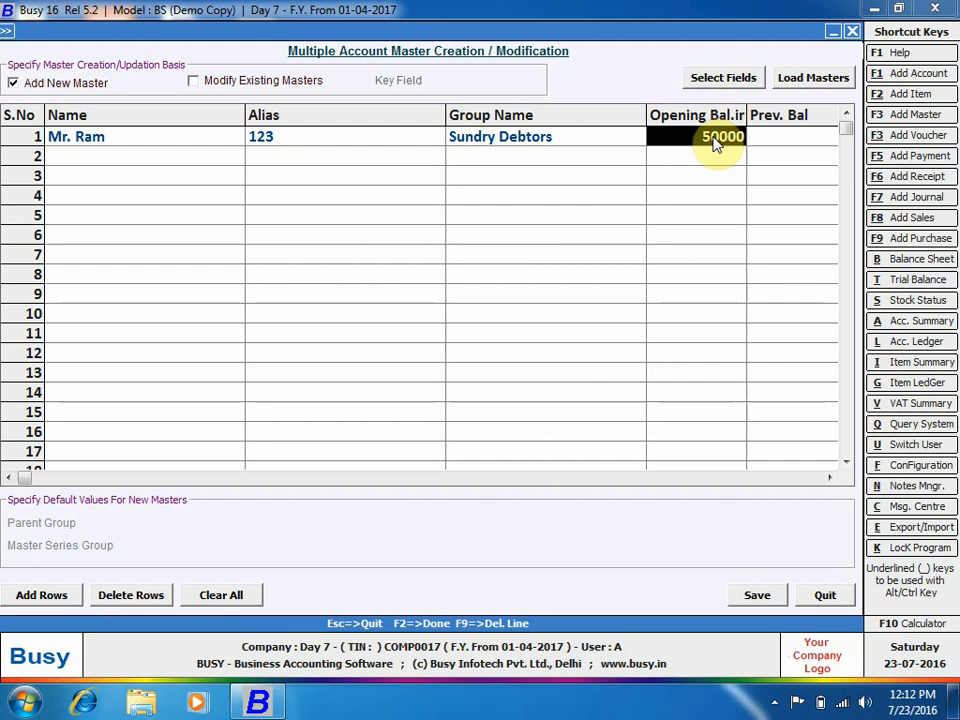
key(Tab)
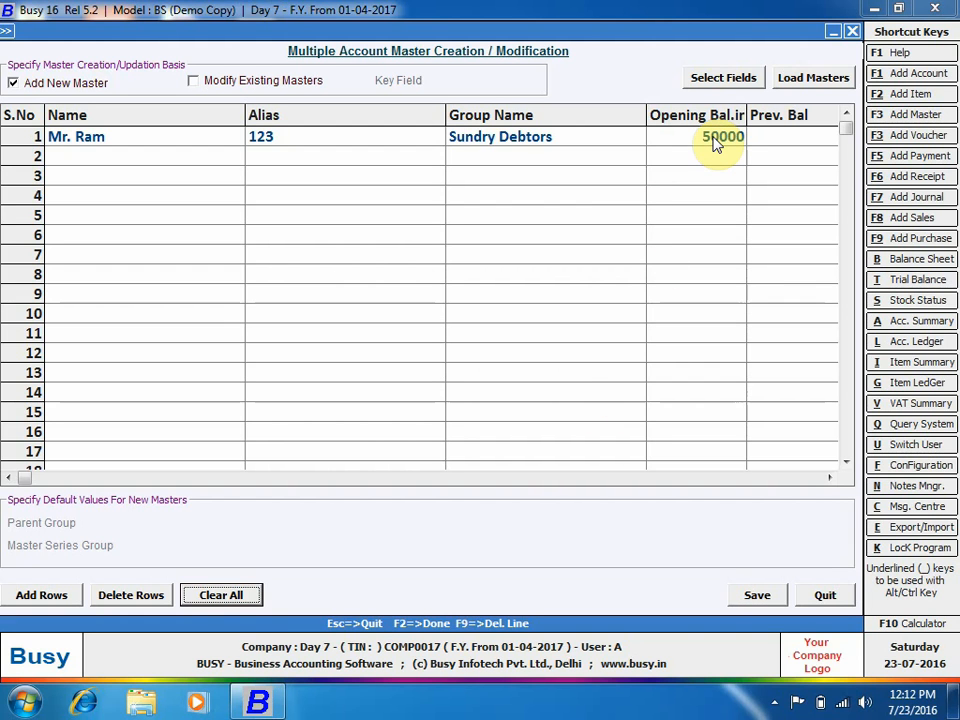
click(716, 144)
text(0)
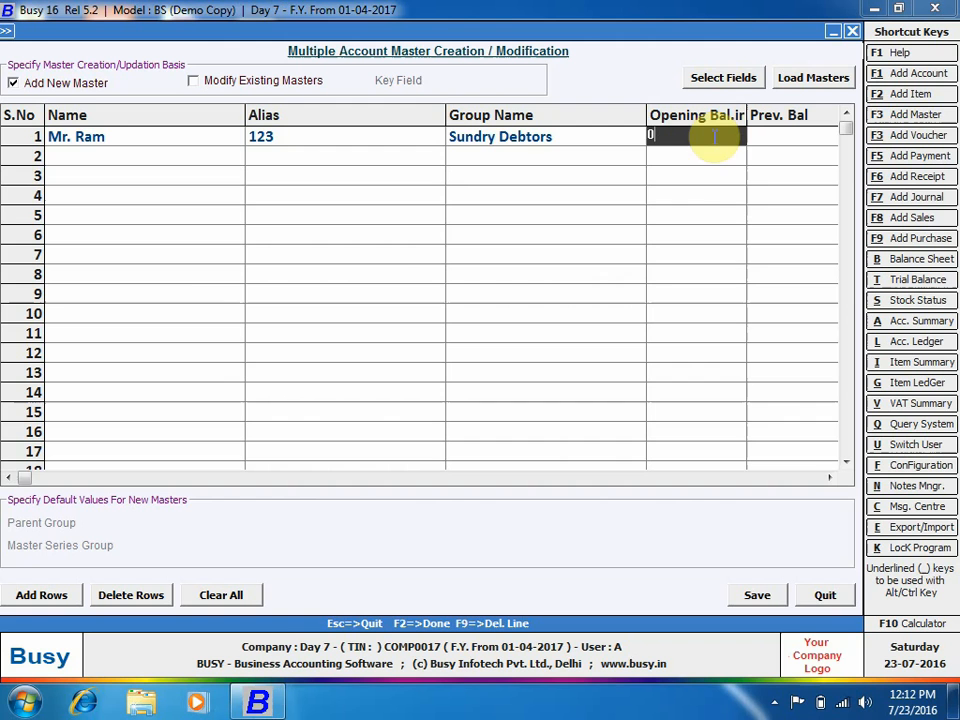
click(621, 233)
click(757, 596)
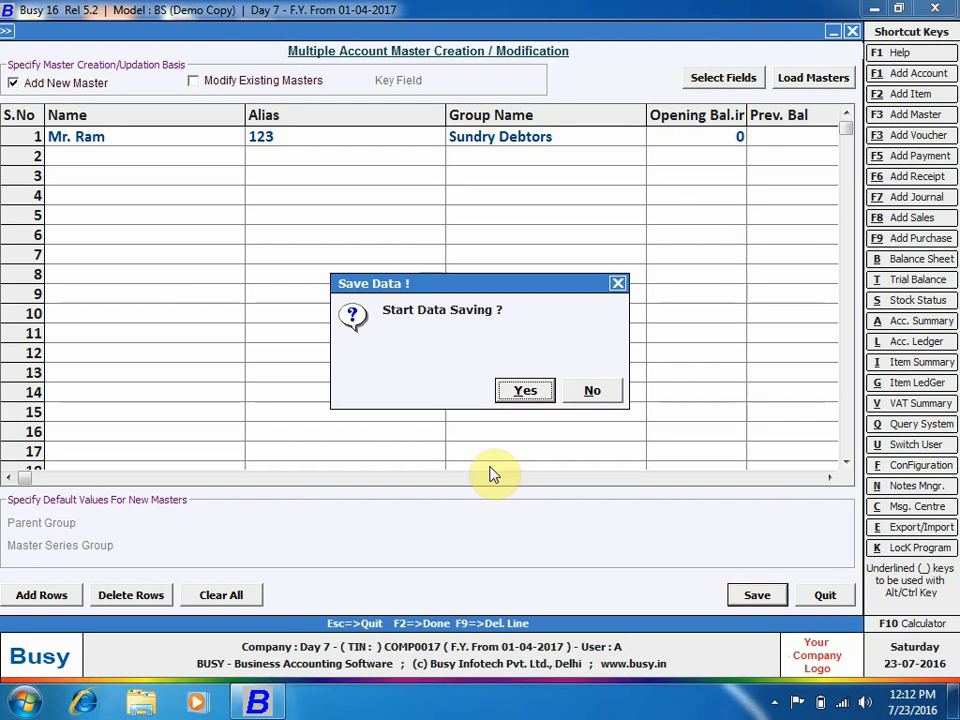
click(518, 391)
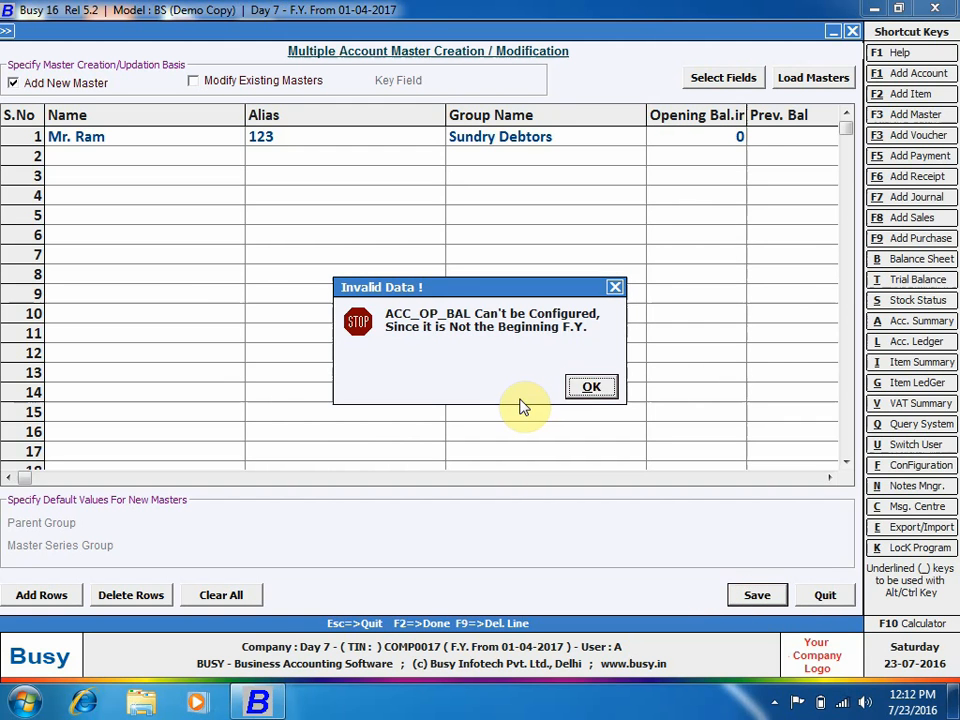
click(588, 387)
click(591, 388)
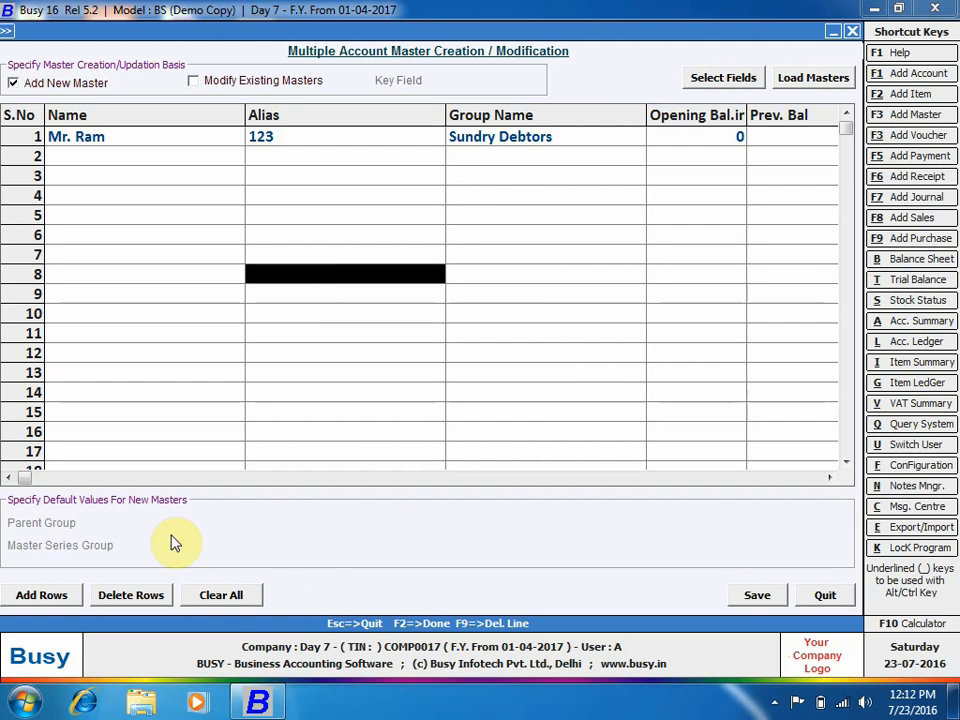
Remove ACC_OP_BAL from the grid's selected fields and save the field choice.
click(723, 78)
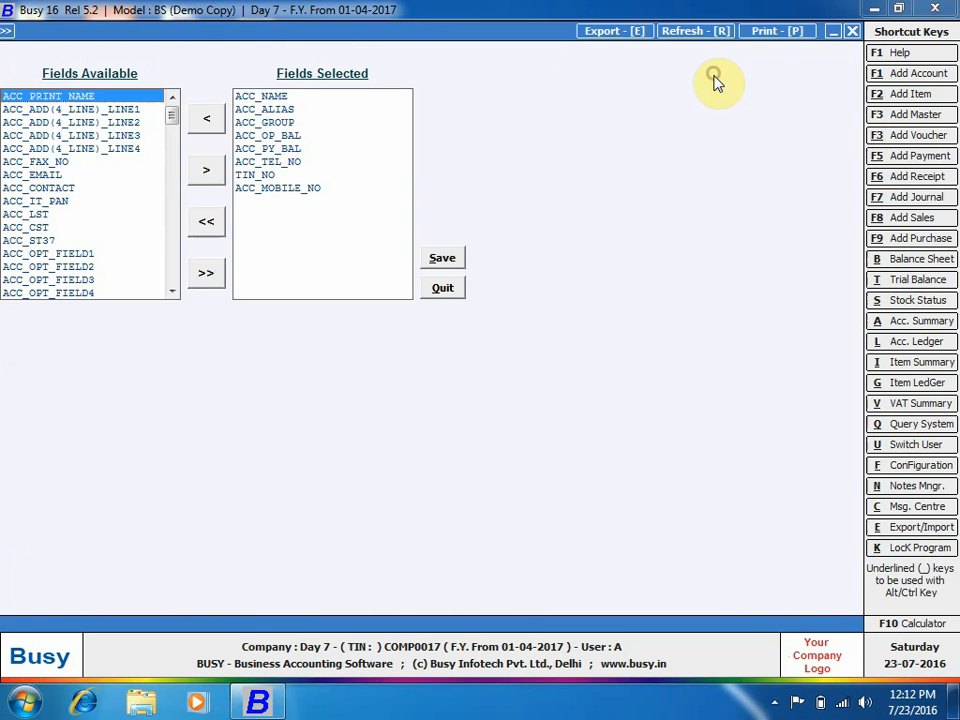
click(272, 135)
click(210, 128)
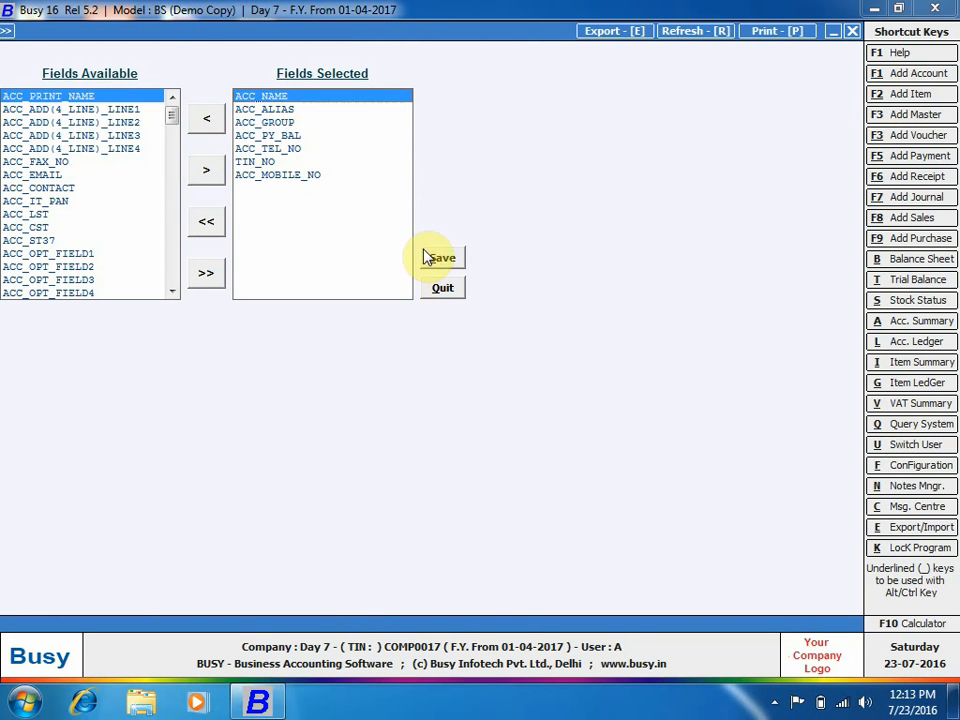
click(442, 258)
click(193, 142)
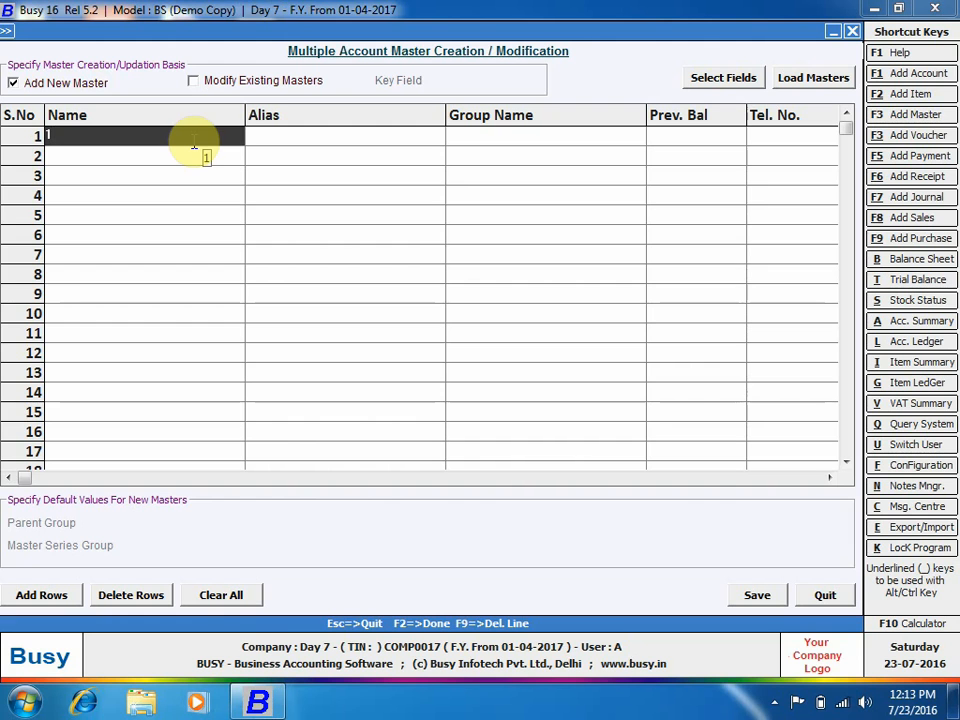
Enter account name 1, alias 2 and group Sundry Debtors in row 1.
text(1)
click(285, 137)
text(2)
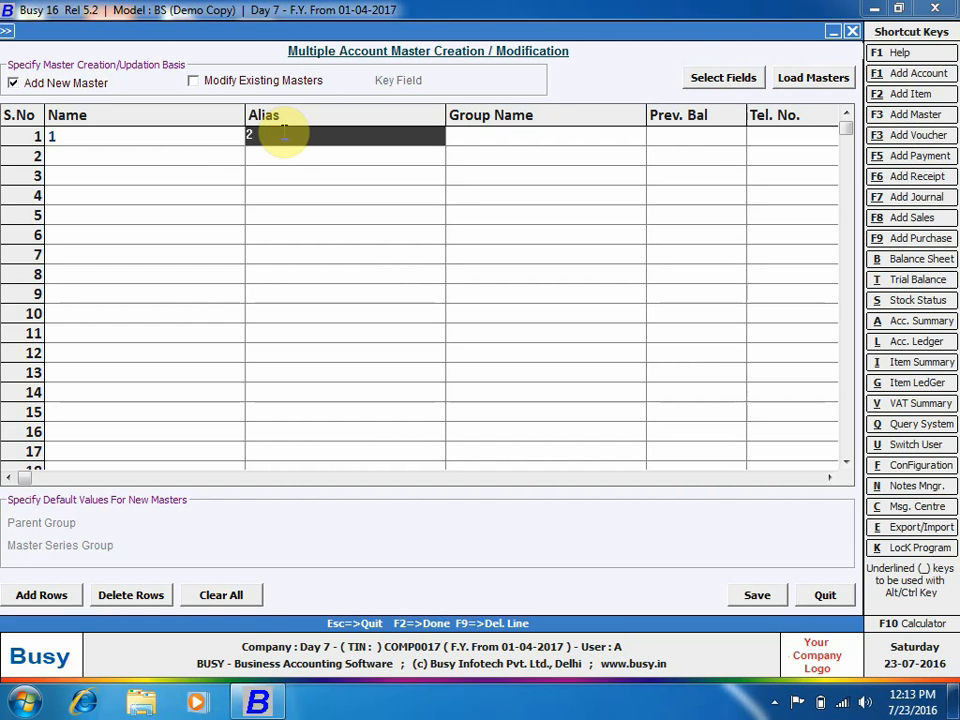
click(492, 135)
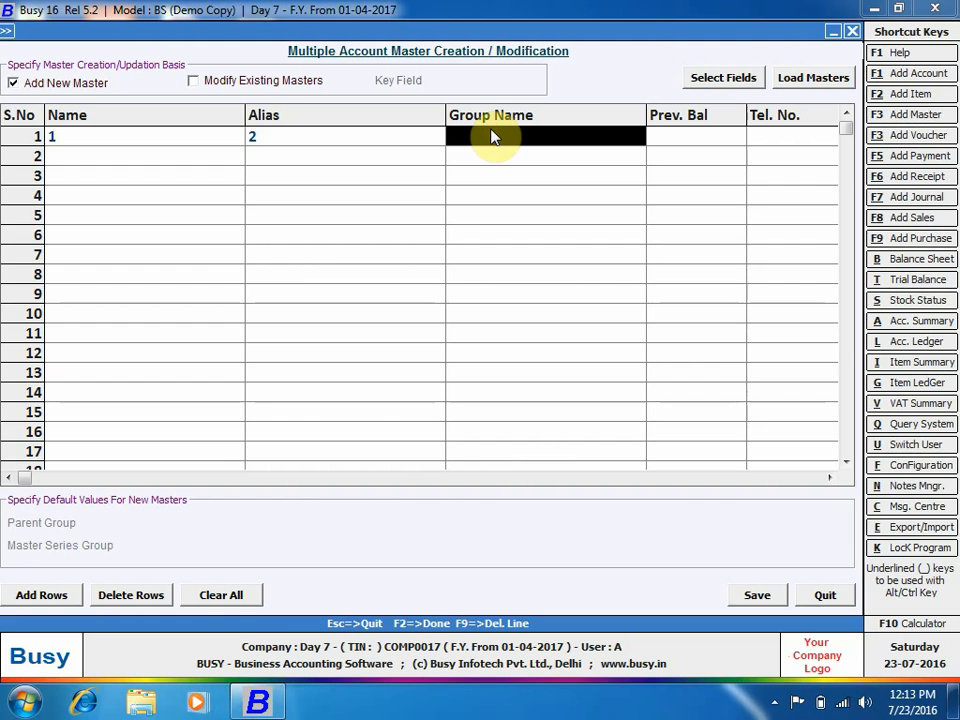
text(sun)
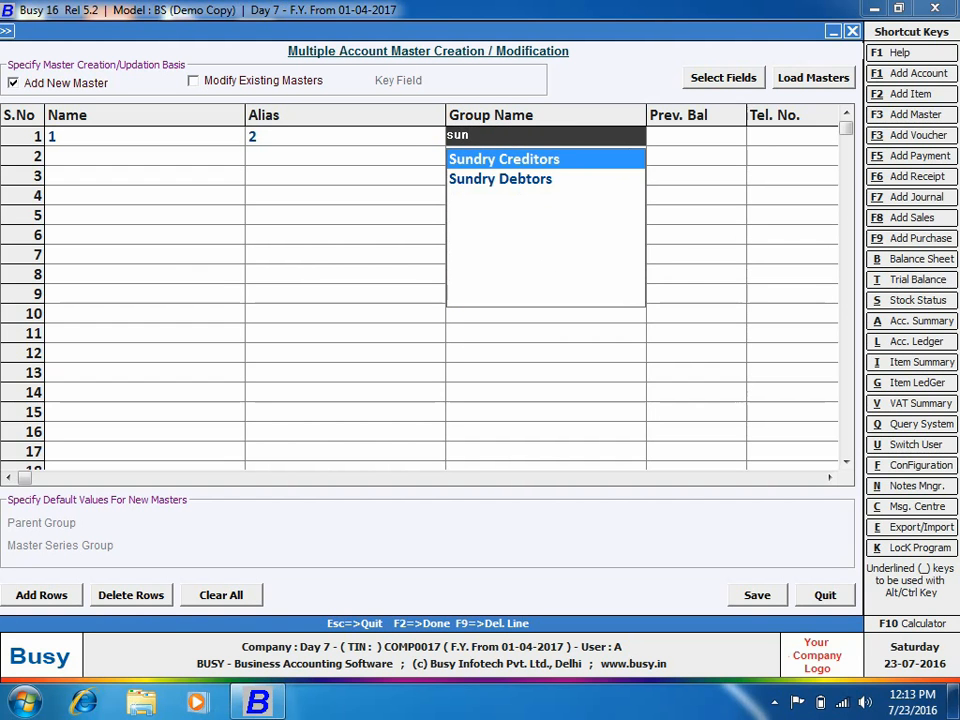
key(Down)
key(Return)
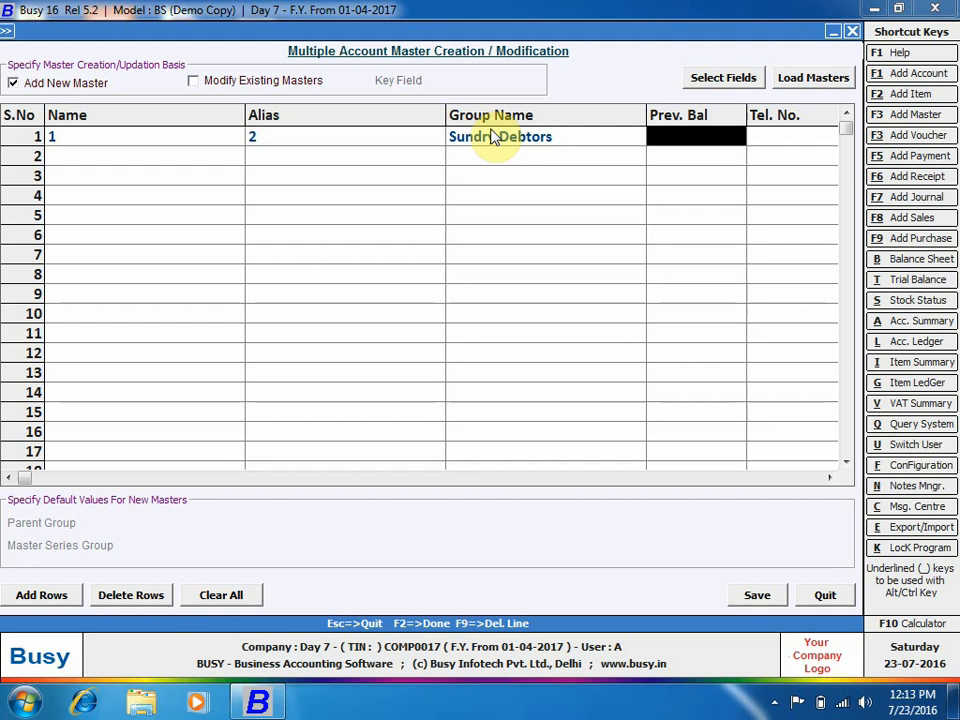
key(F2)
Fill row 1's telephone, TIN and mobile numbers, then attempt saving, hitting a previous-balance error.
click(800, 155)
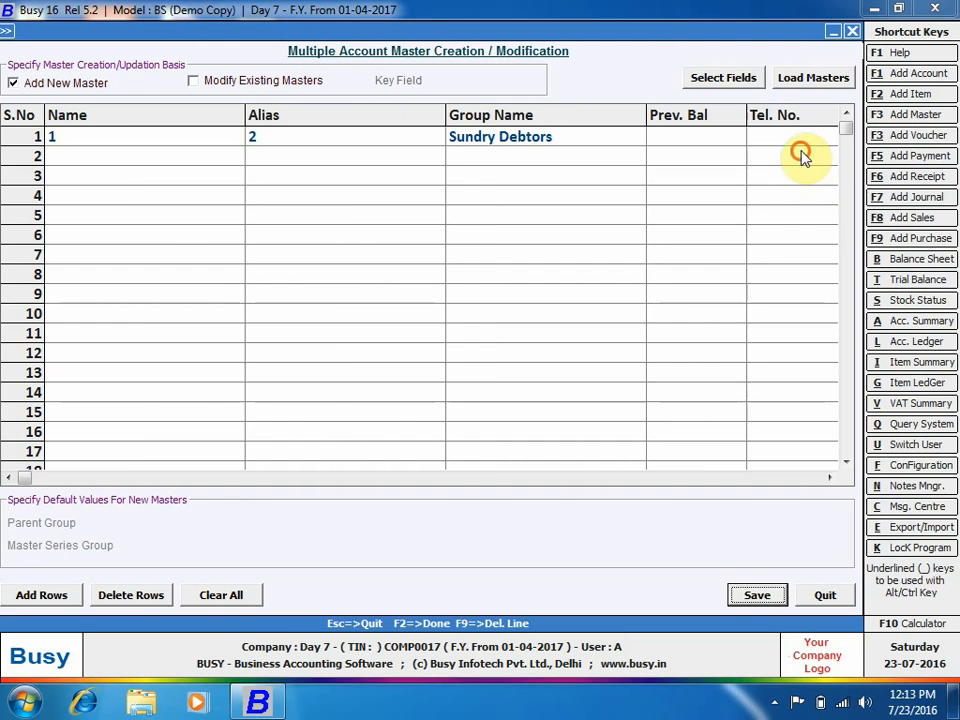
click(212, 143)
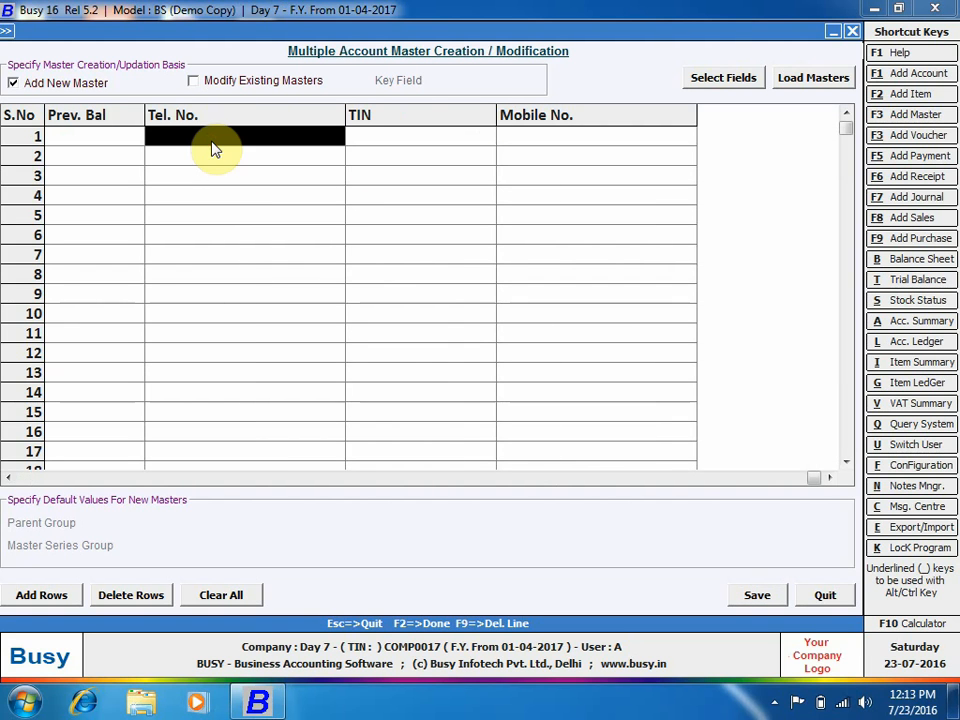
text(111111)
click(363, 138)
text(012345)
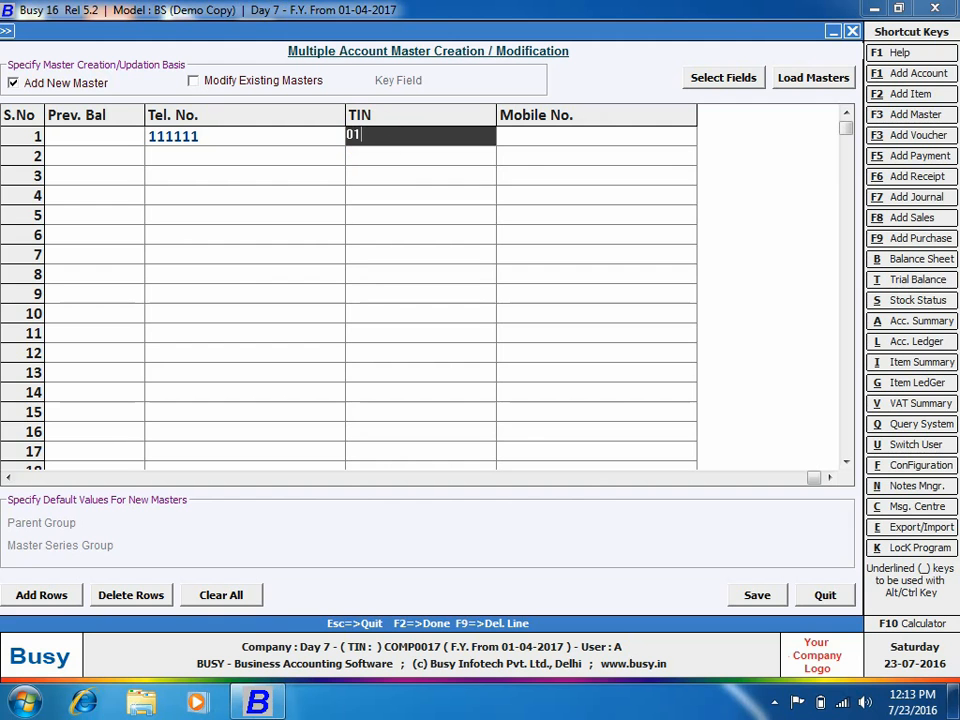
click(576, 142)
text(99999999)
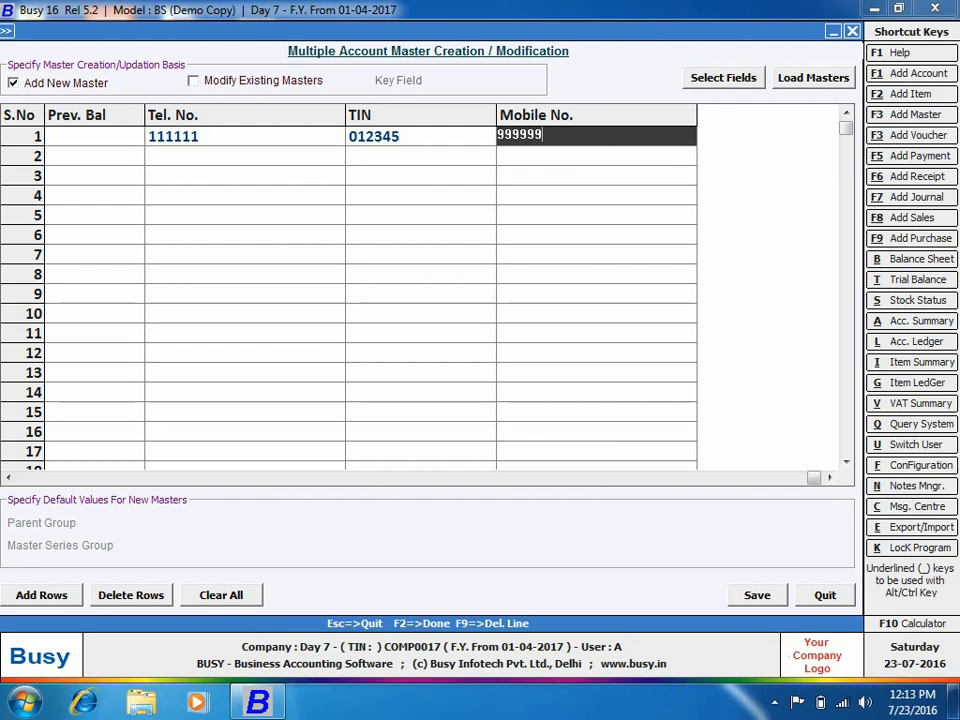
click(758, 594)
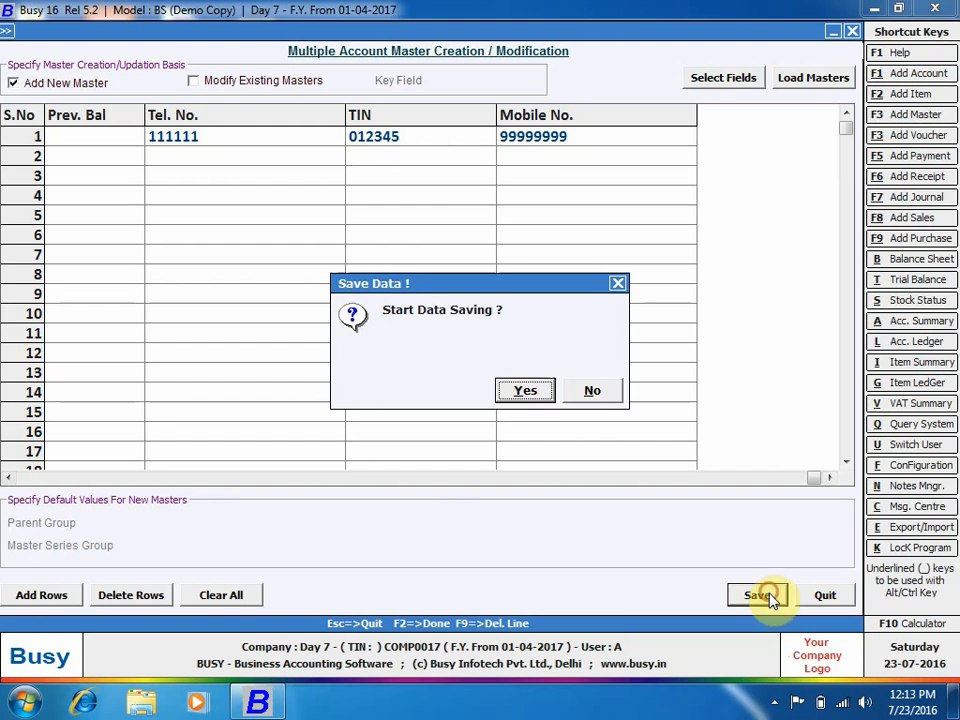
click(542, 392)
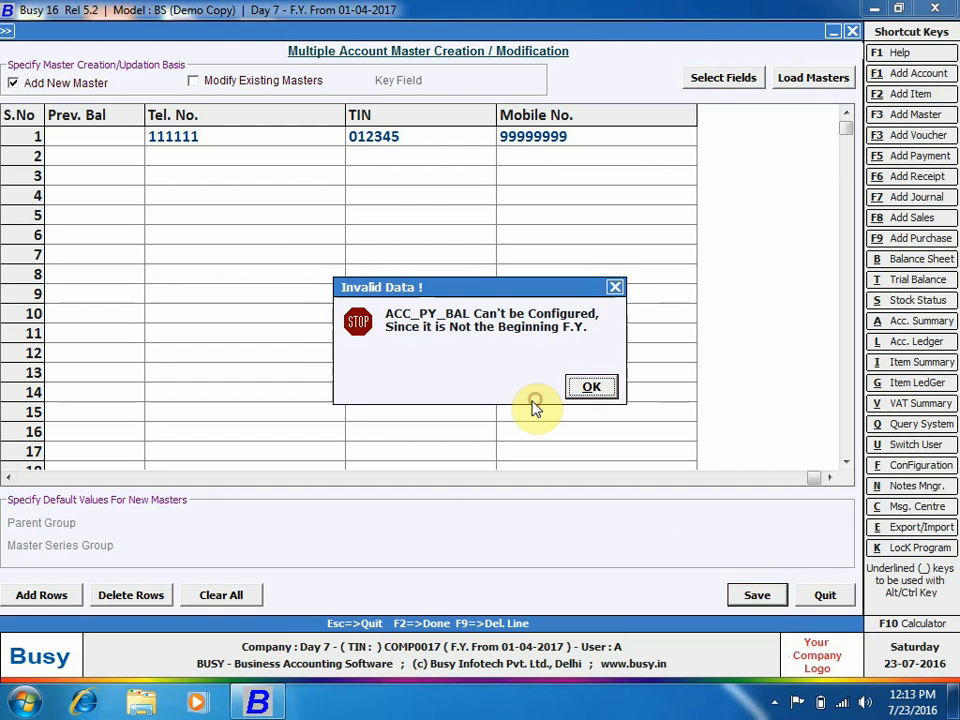
click(583, 388)
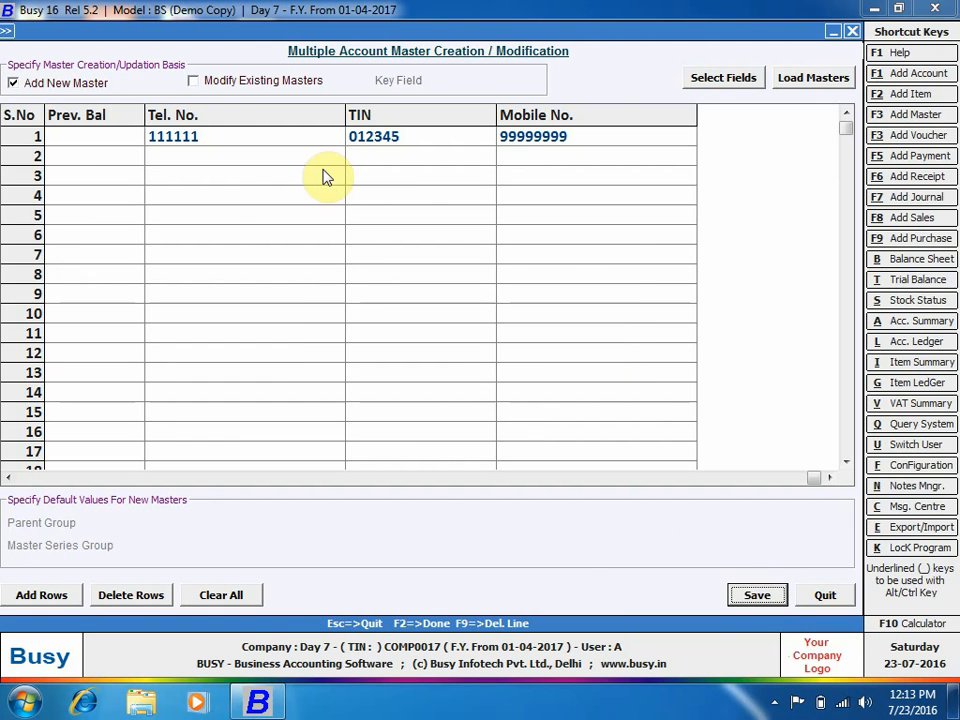
Remove ACC_PY_BAL from the grid's selected fields and save the field choice.
click(100, 134)
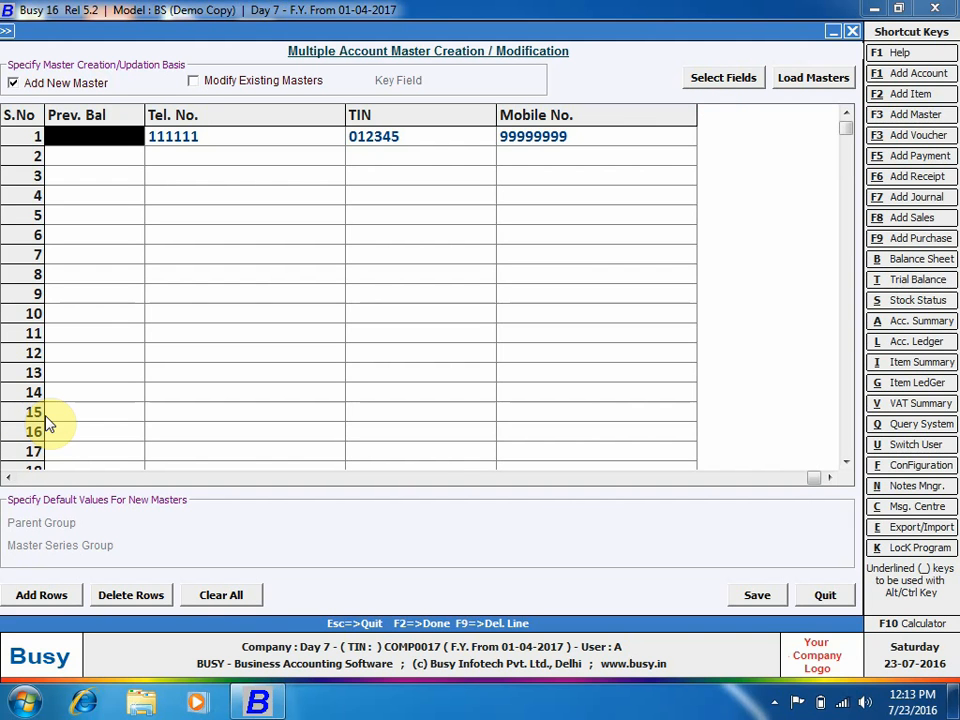
click(710, 77)
click(258, 138)
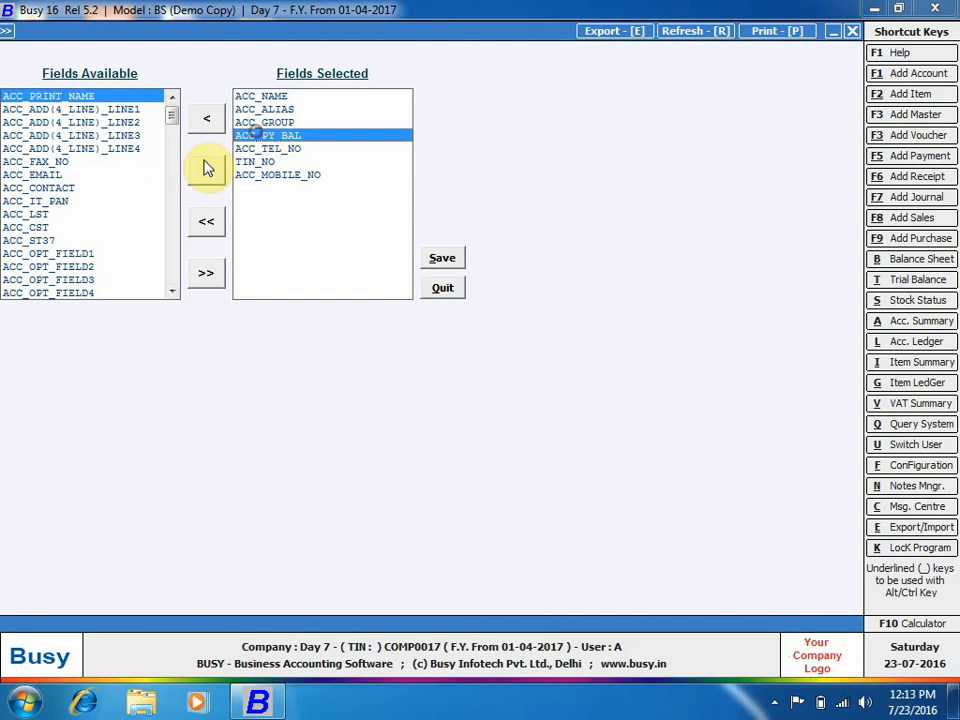
click(206, 118)
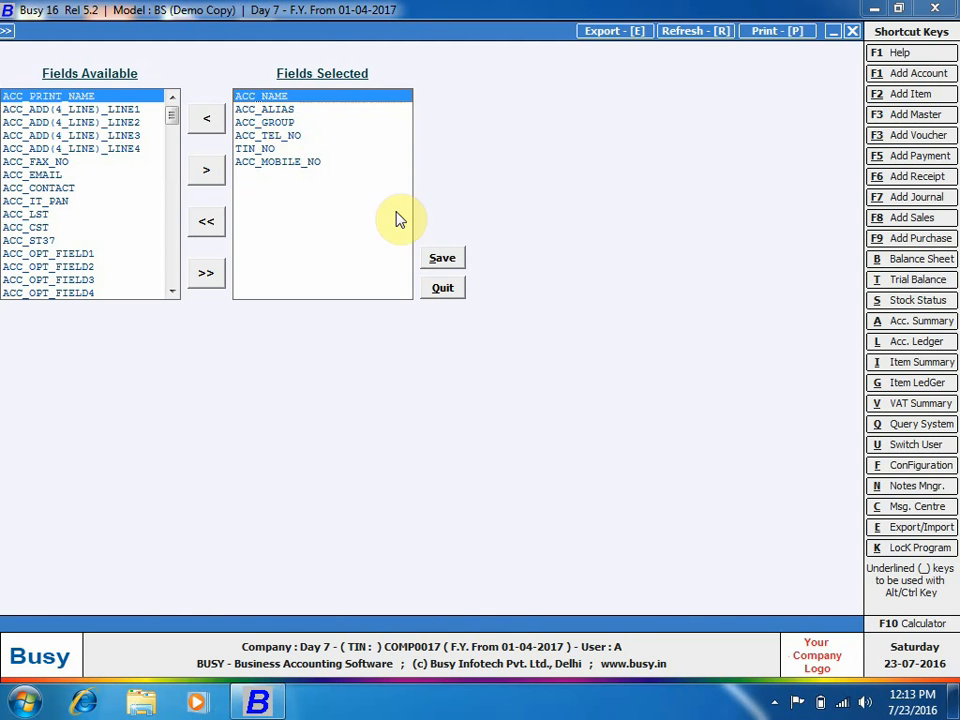
click(438, 260)
click(101, 138)
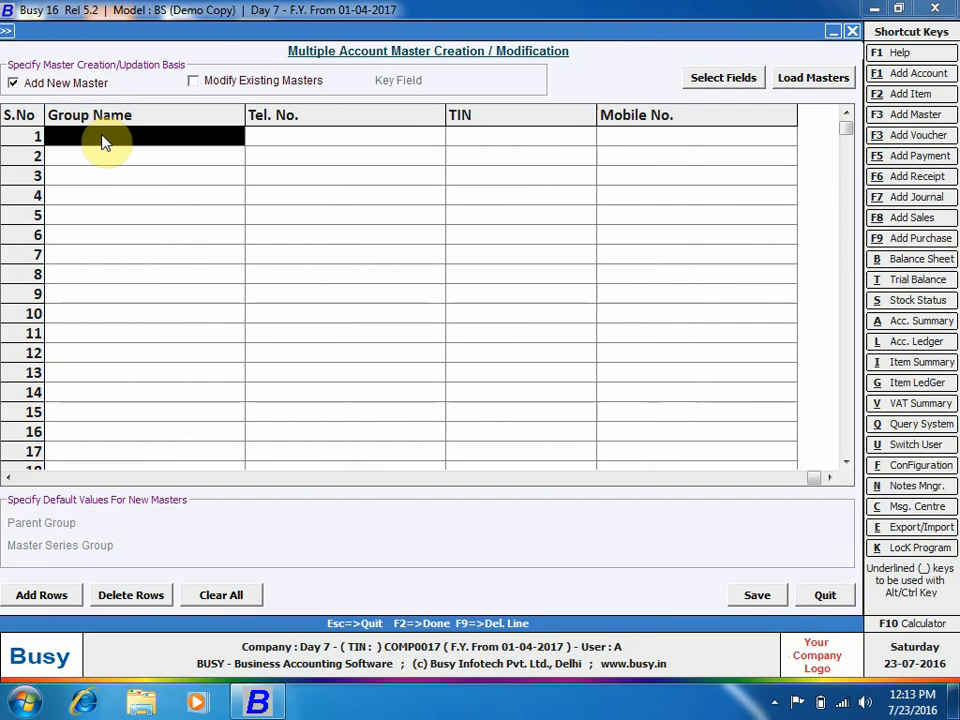
Switch the grid to modifying existing masters with Name as the key field.
key(Left)
key(Left)
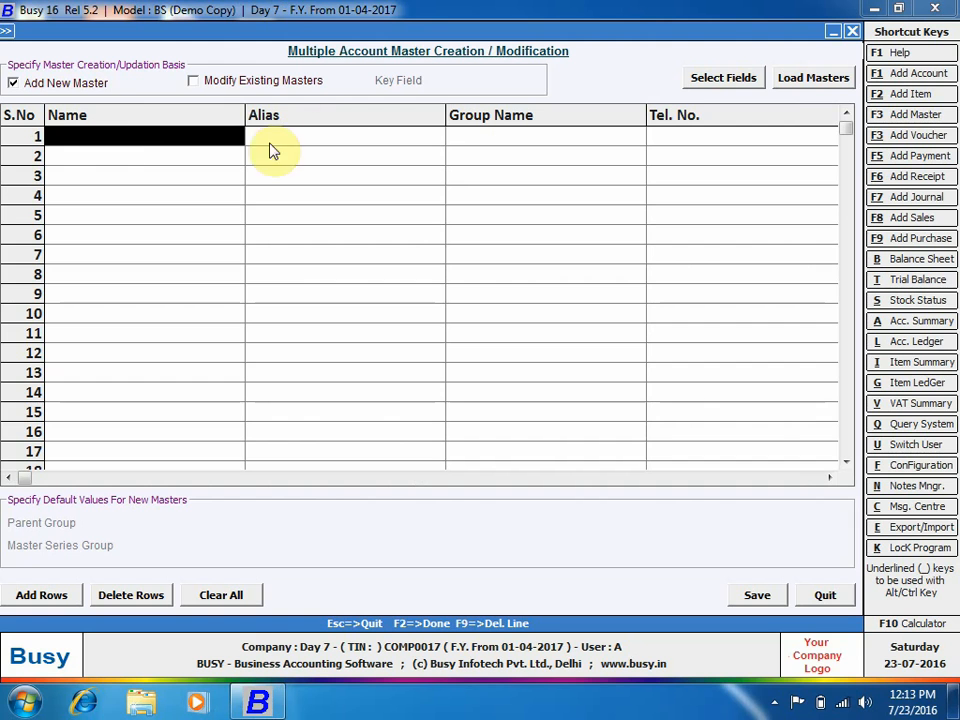
click(230, 81)
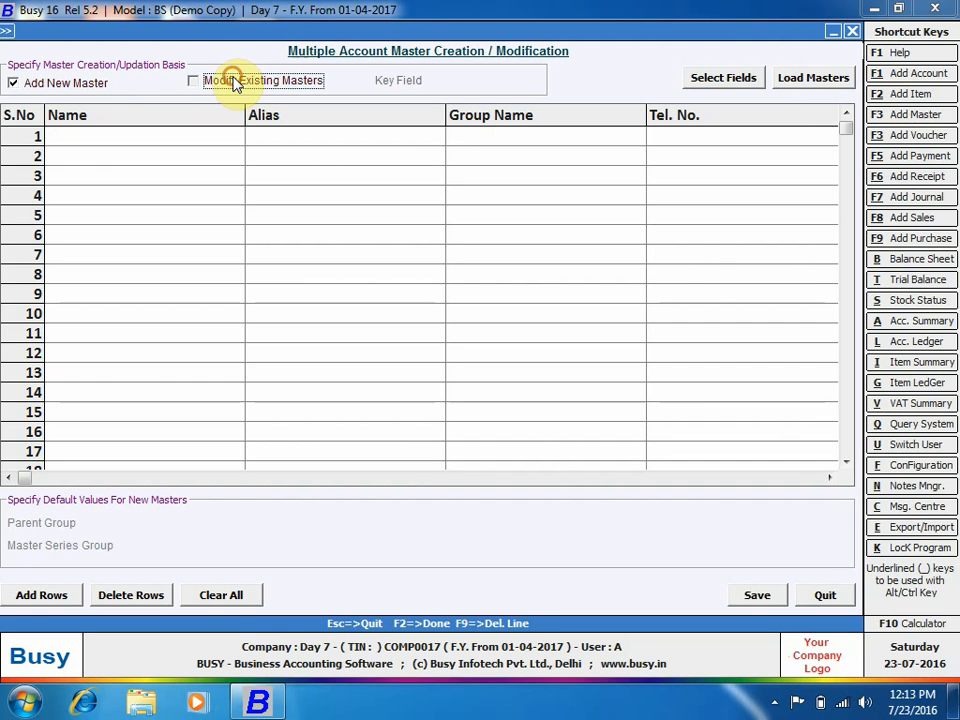
click(454, 79)
click(455, 93)
key(Return)
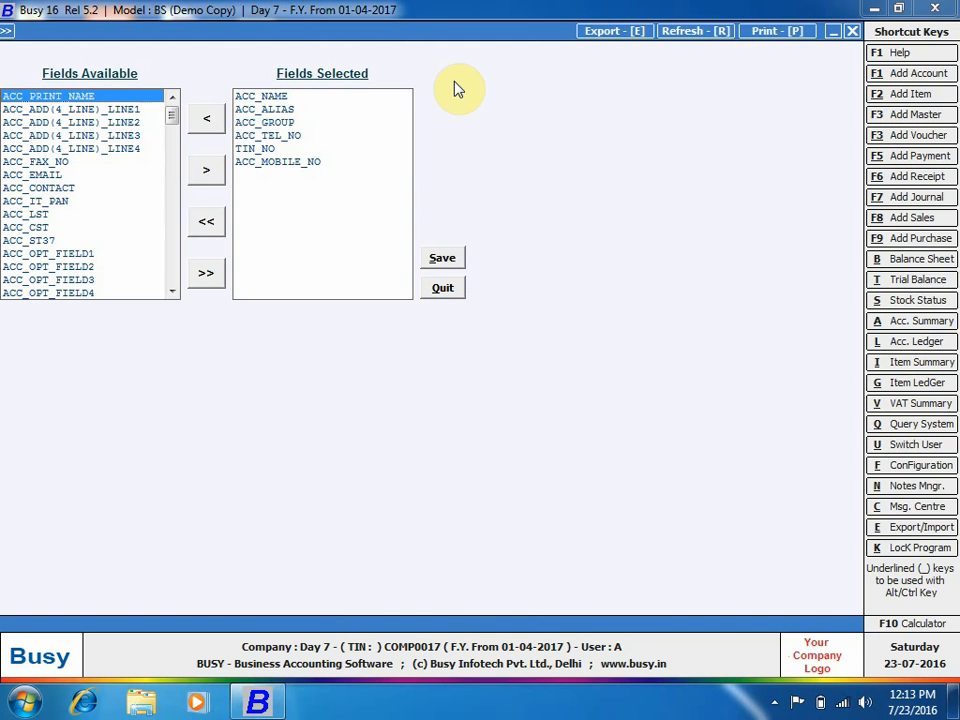
click(452, 291)
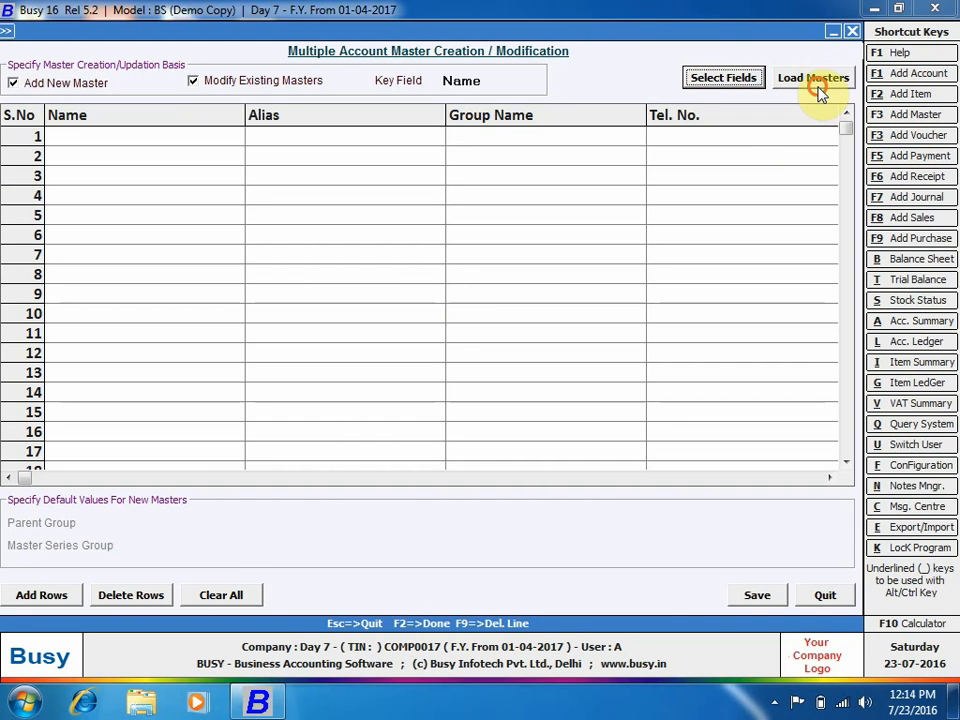
Load Busy Infotech Pvt. Ltd. into the grid and enter its telephone and mobile numbers.
click(818, 90)
click(337, 86)
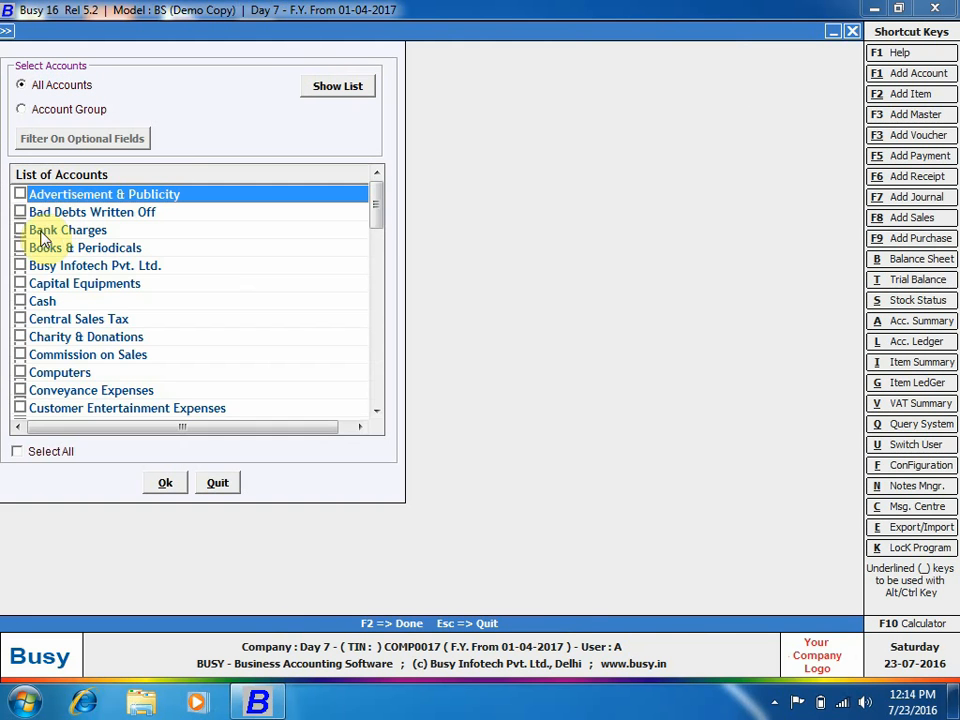
click(20, 265)
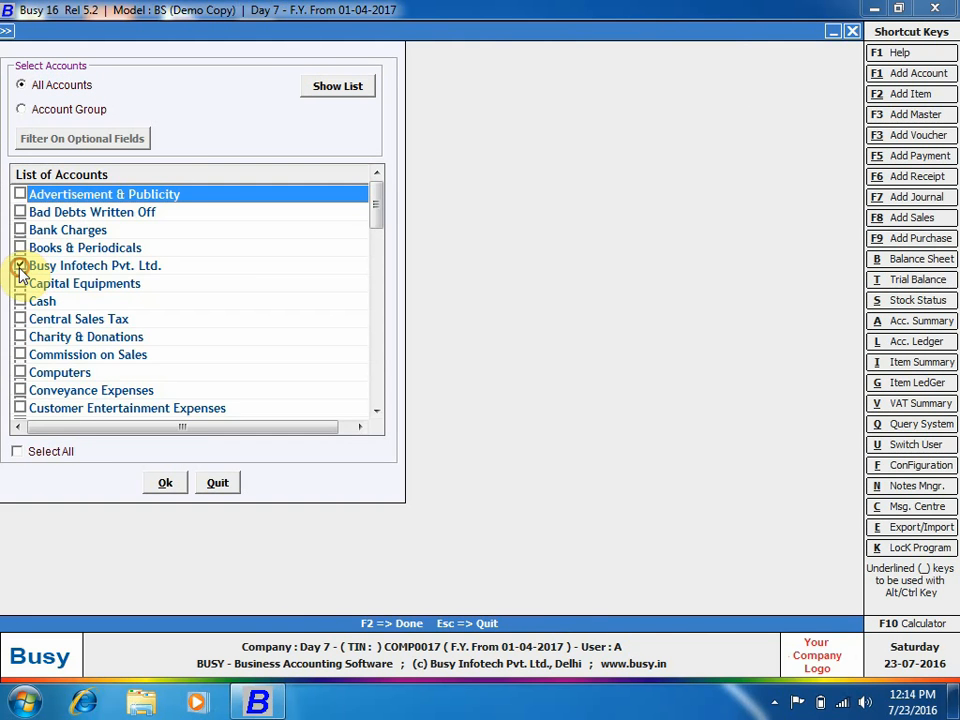
click(163, 484)
click(306, 143)
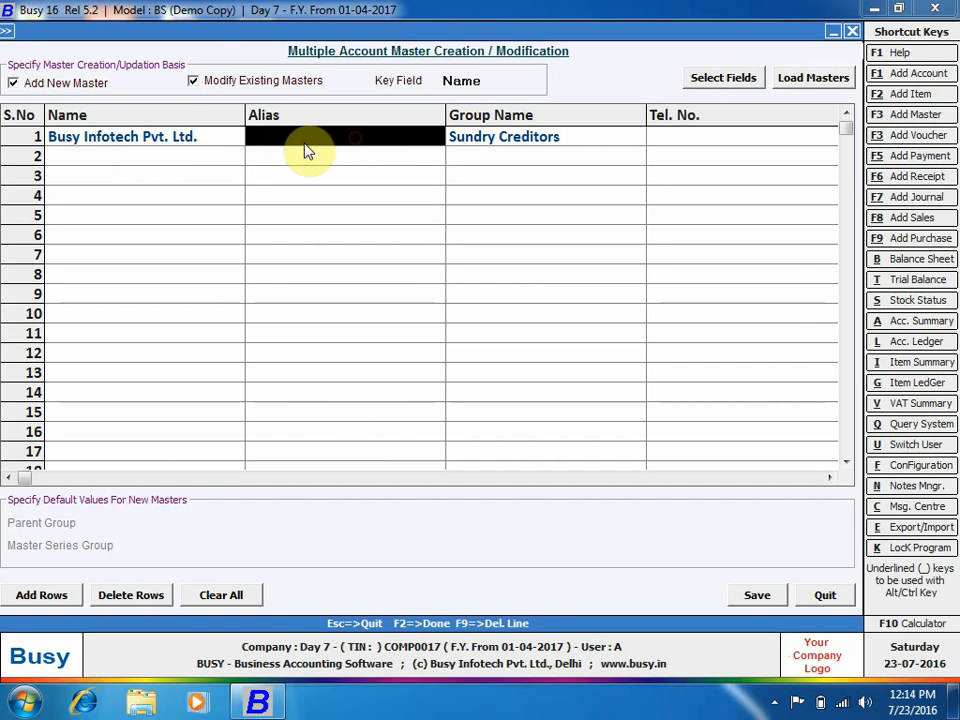
click(722, 150)
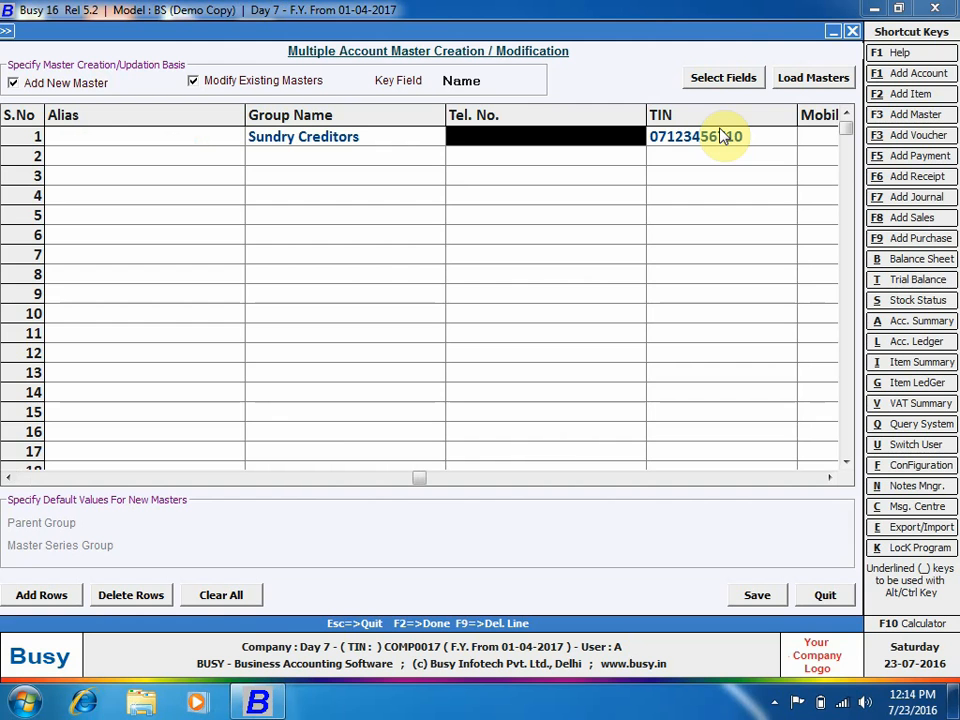
text(273717)
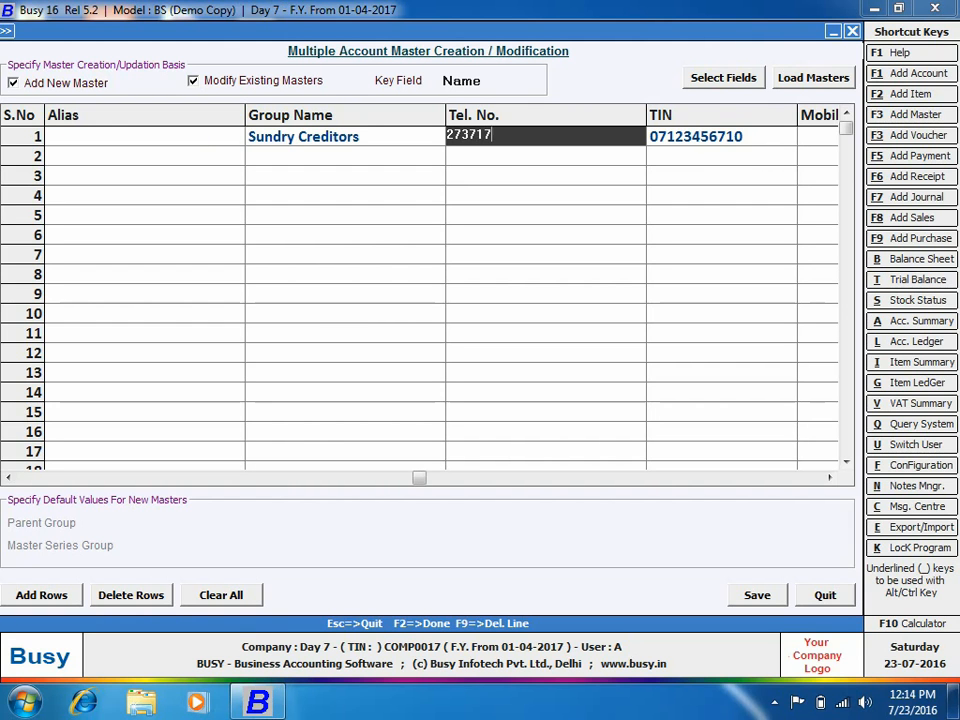
text(80)
click(718, 181)
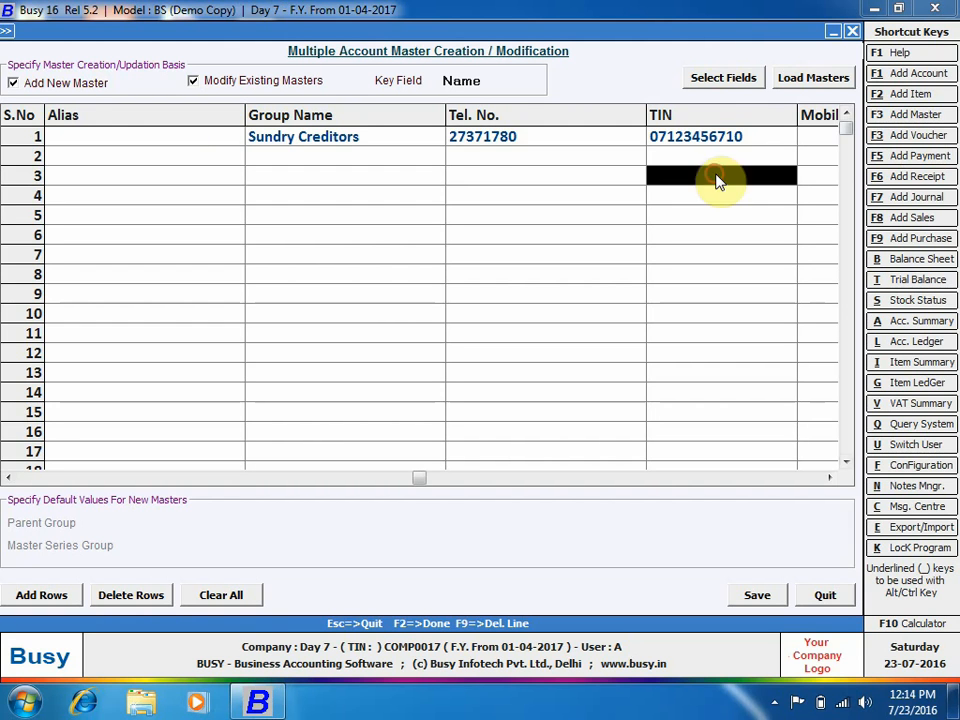
click(821, 138)
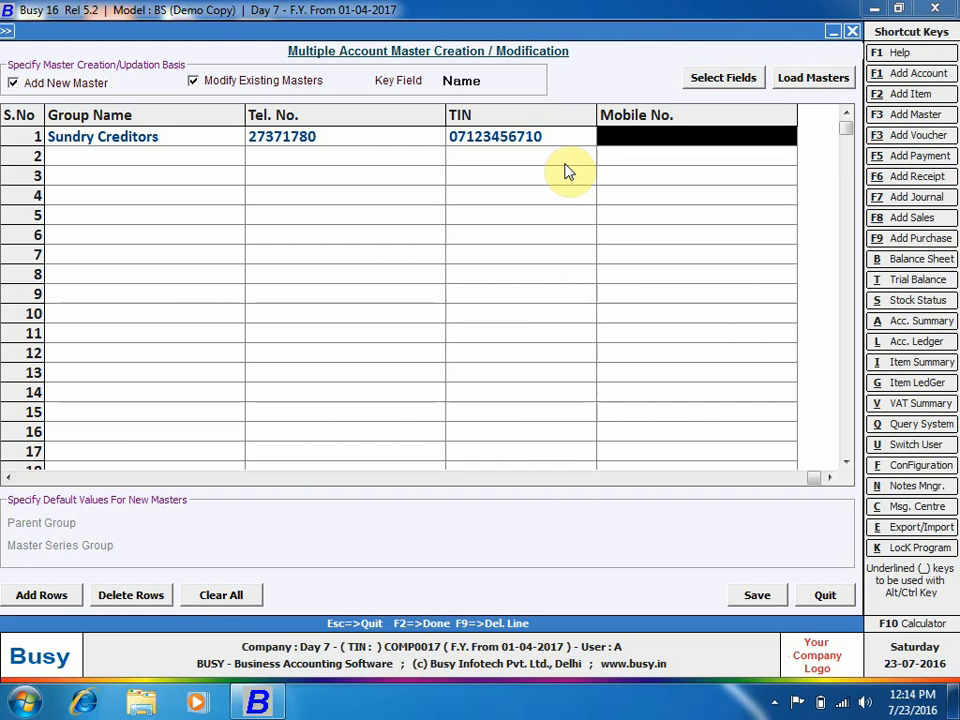
text(99999999)
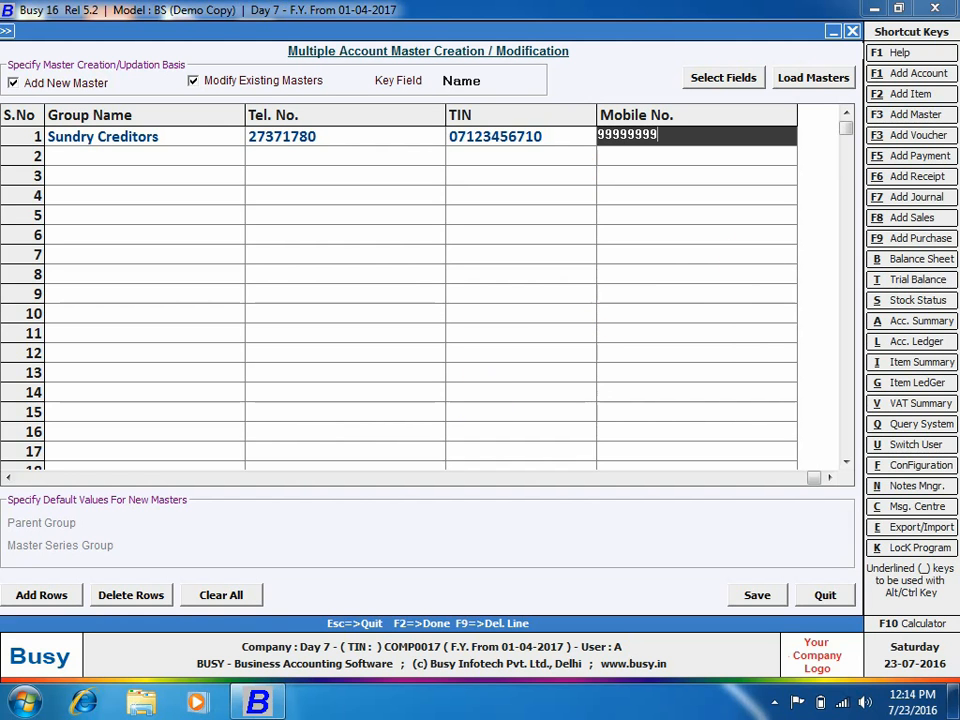
click(238, 215)
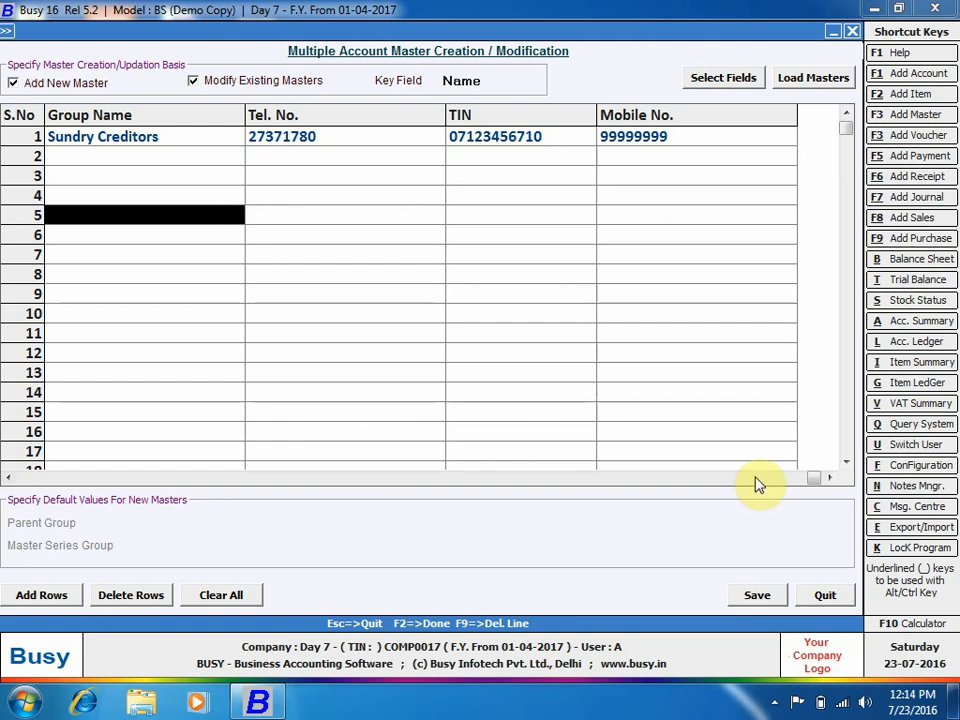
Save the modified account master and close the bulk account form.
click(752, 596)
click(523, 390)
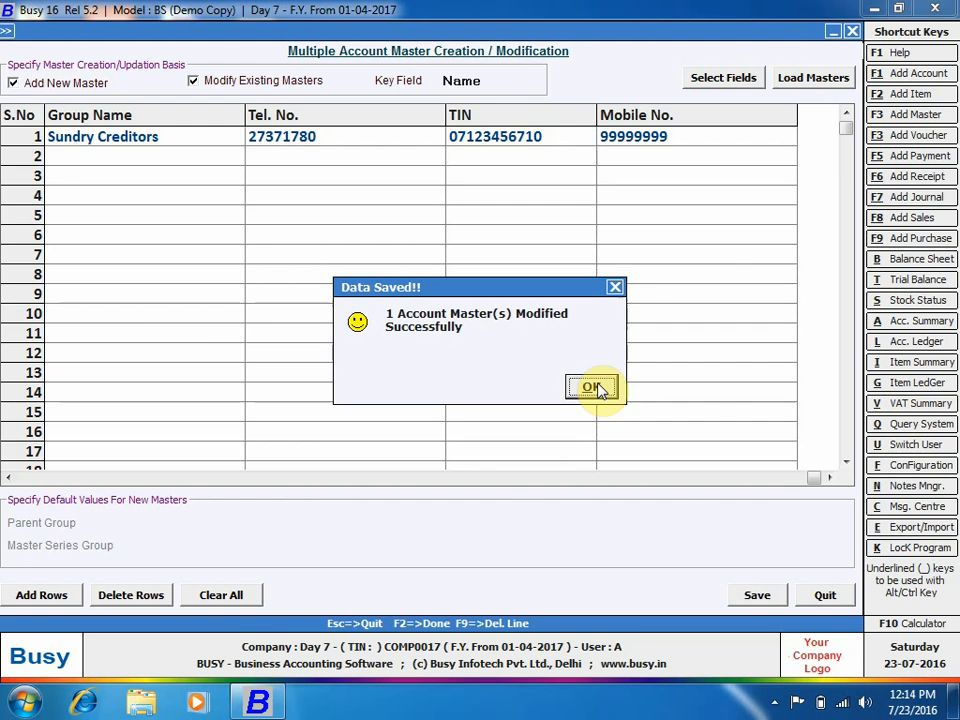
click(597, 388)
click(825, 595)
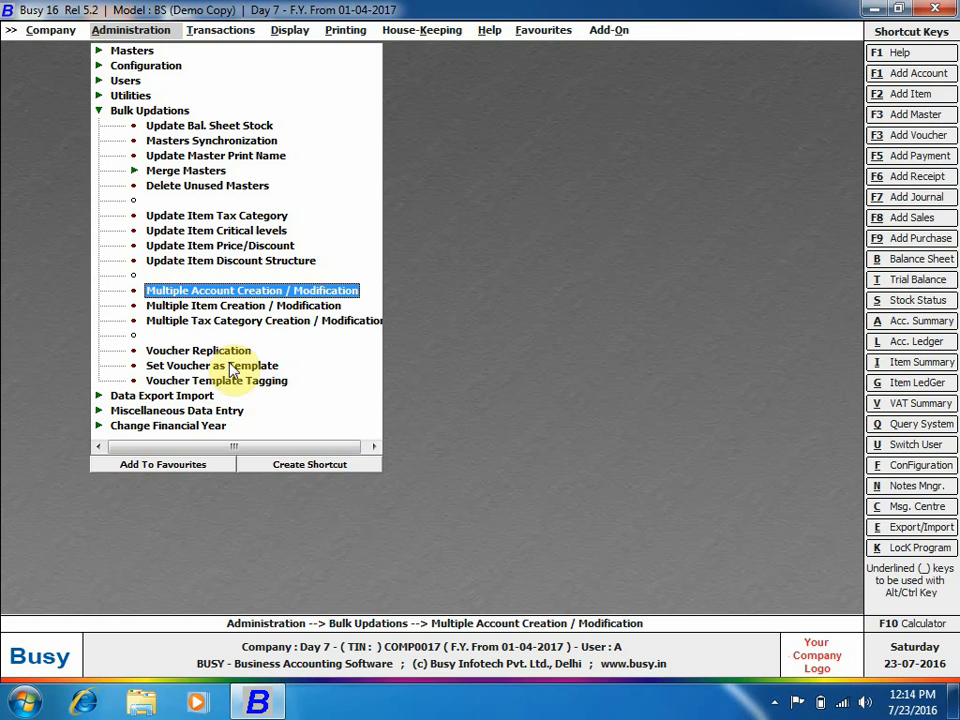
Briefly open and quit Multiple Item Creation, then open Multiple Tax Category Creation / Modification.
click(261, 305)
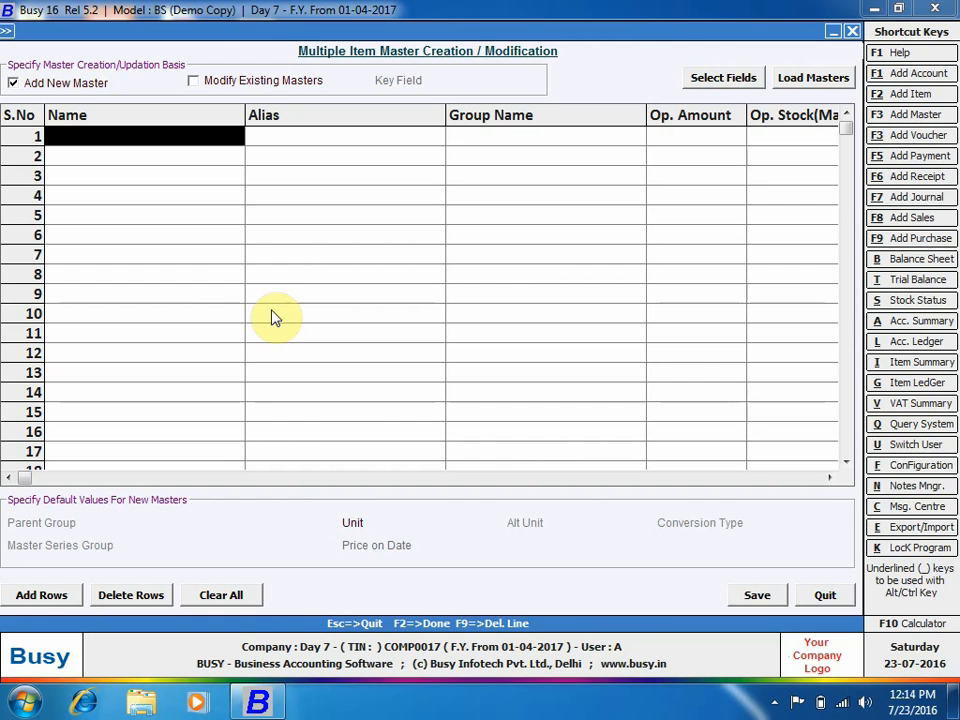
click(26, 600)
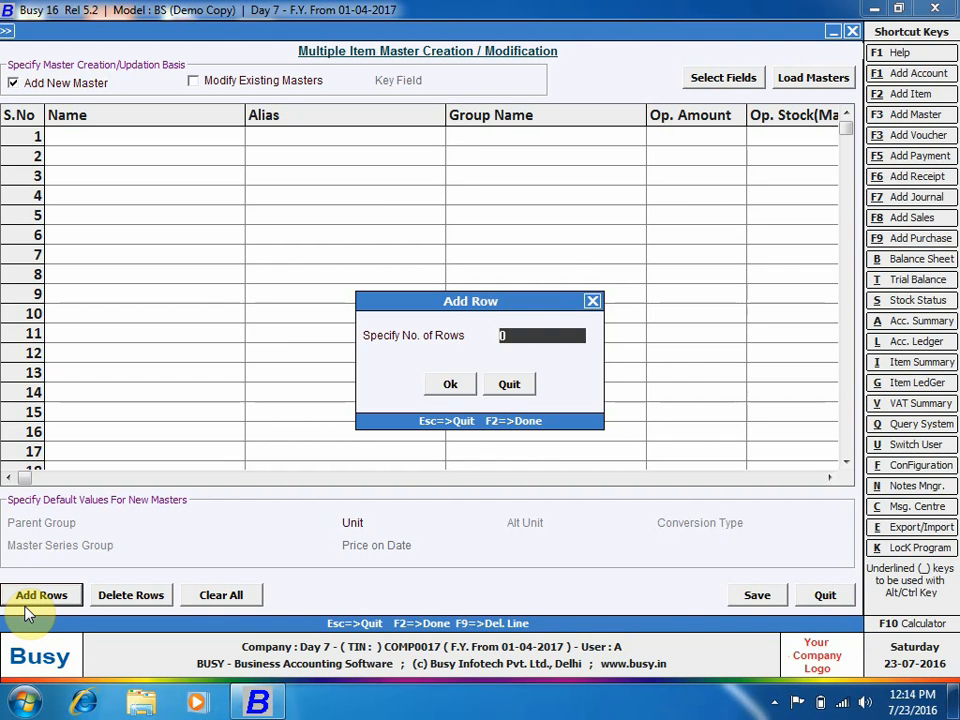
click(512, 383)
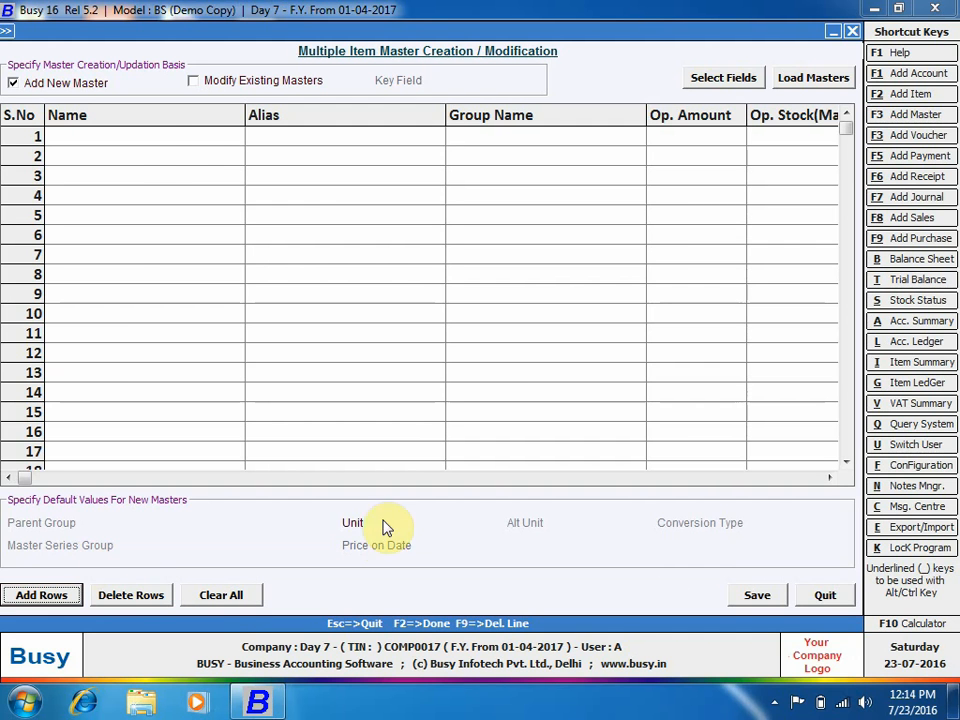
click(823, 596)
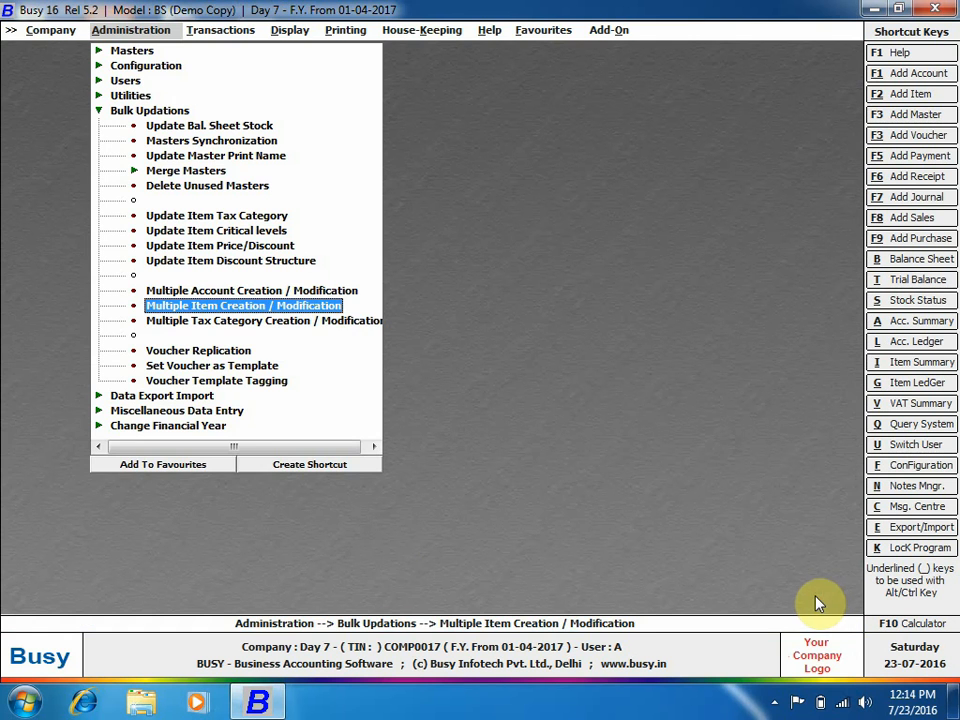
double_click(354, 320)
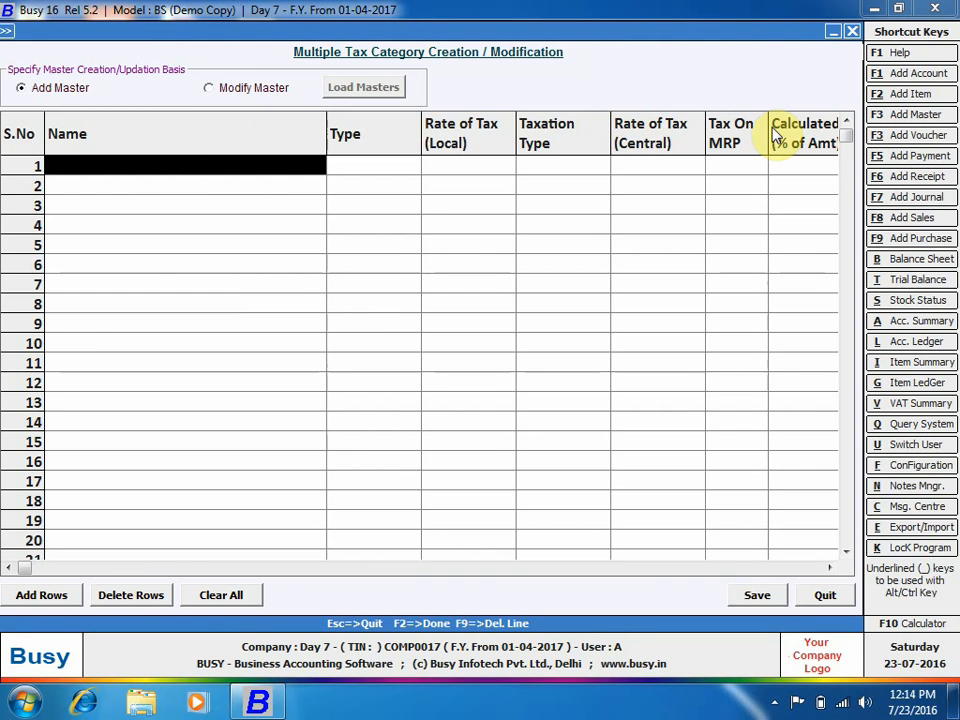
Step through the empty tax category grid and close it without adding categories.
key(Return)
key(Return)
key(Return)
key(Return)
key(Return)
key(Return)
key(Return)
key(Return)
key(Return)
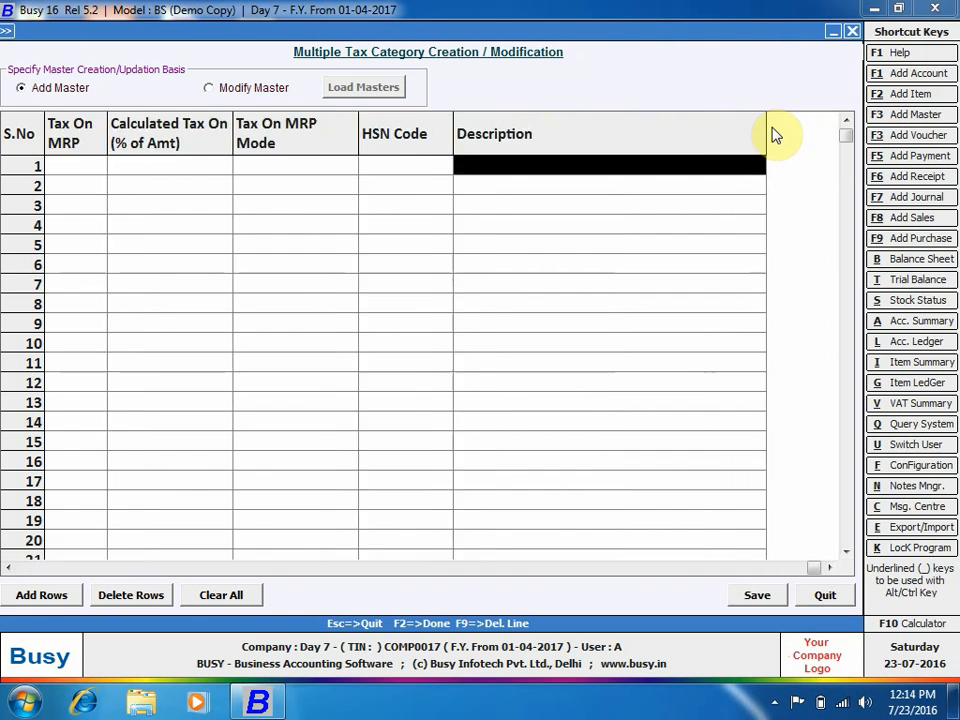
key(Return)
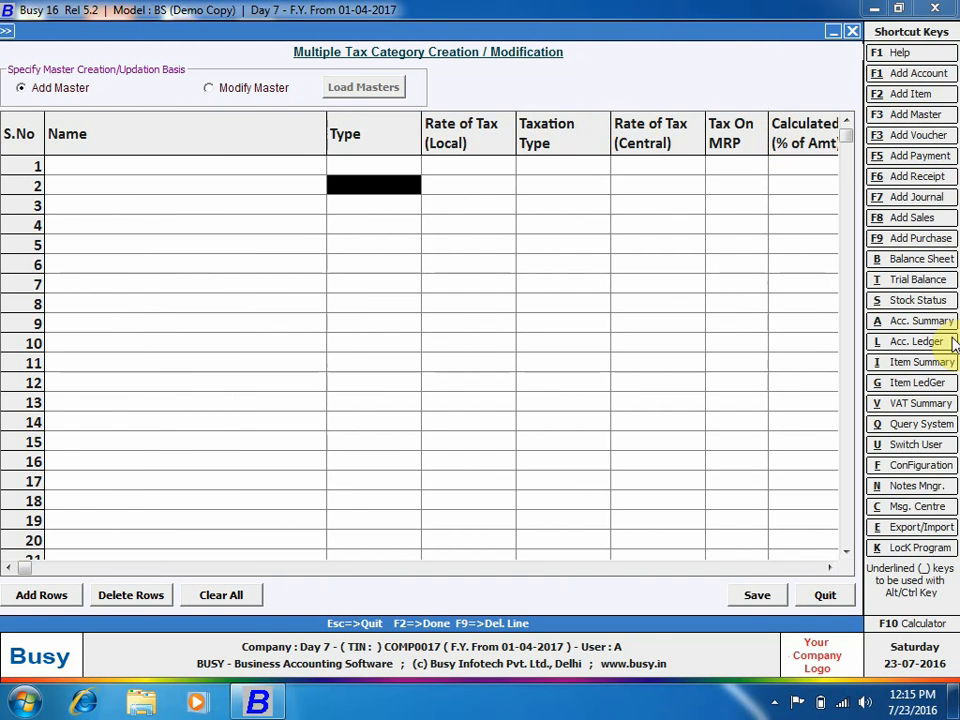
click(830, 600)
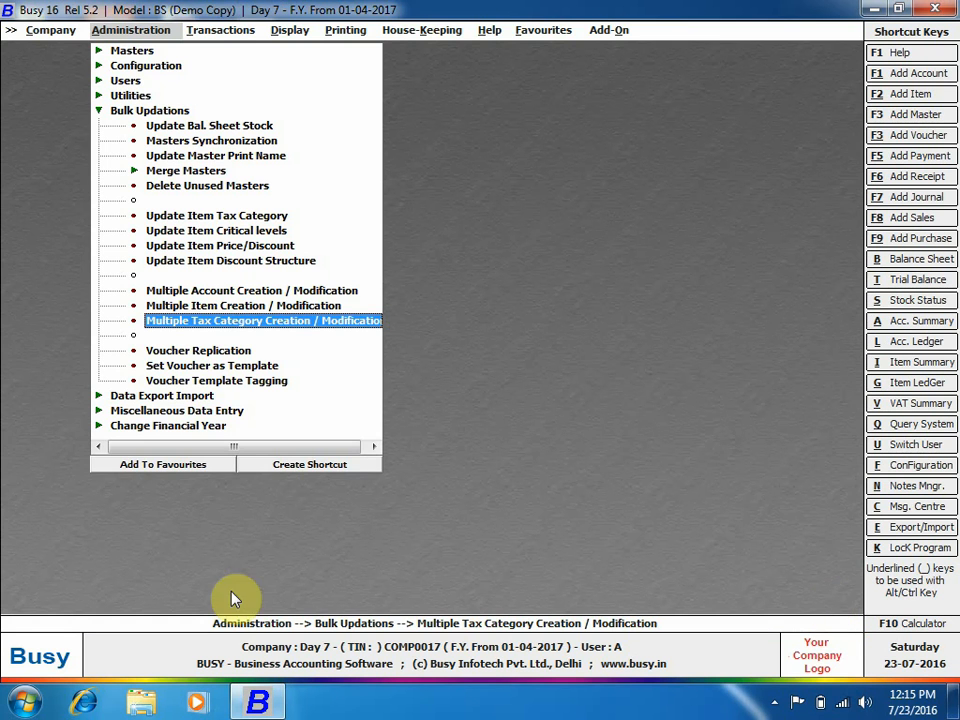
Open and reopen Voucher Replication, reaching the Modify Sales Voucher prompt for Main series, 23-07-2016.
double_click(177, 352)
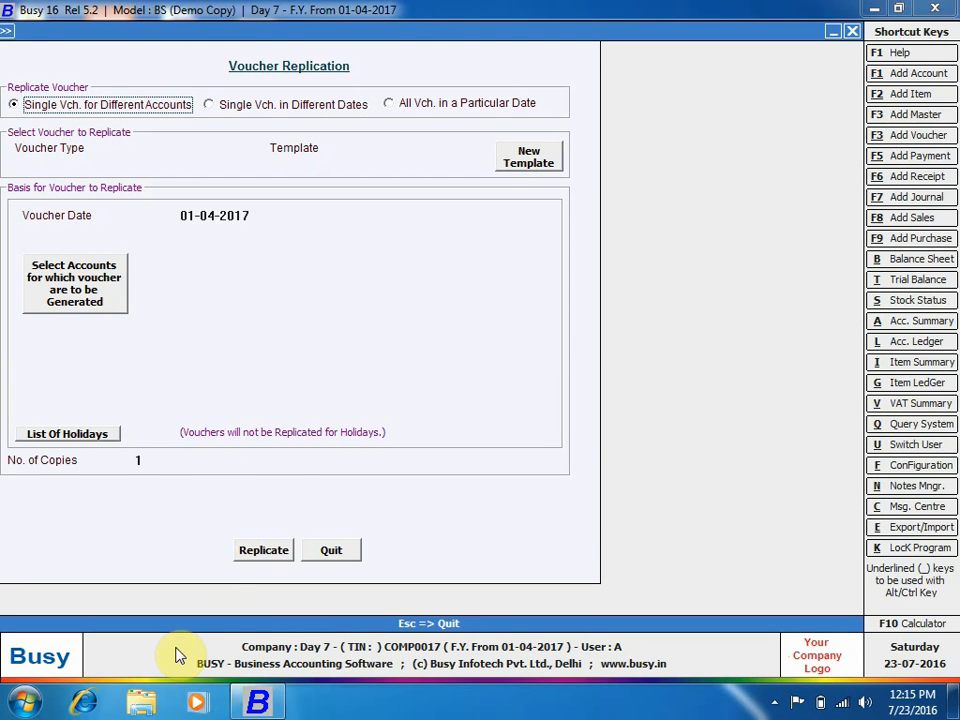
click(330, 550)
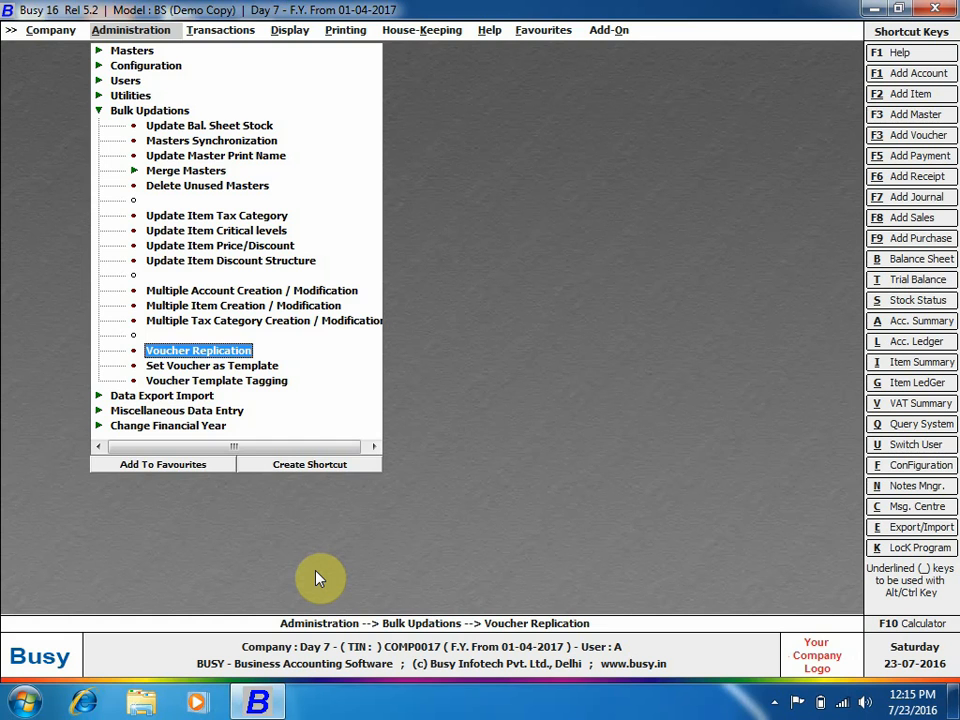
key(Return)
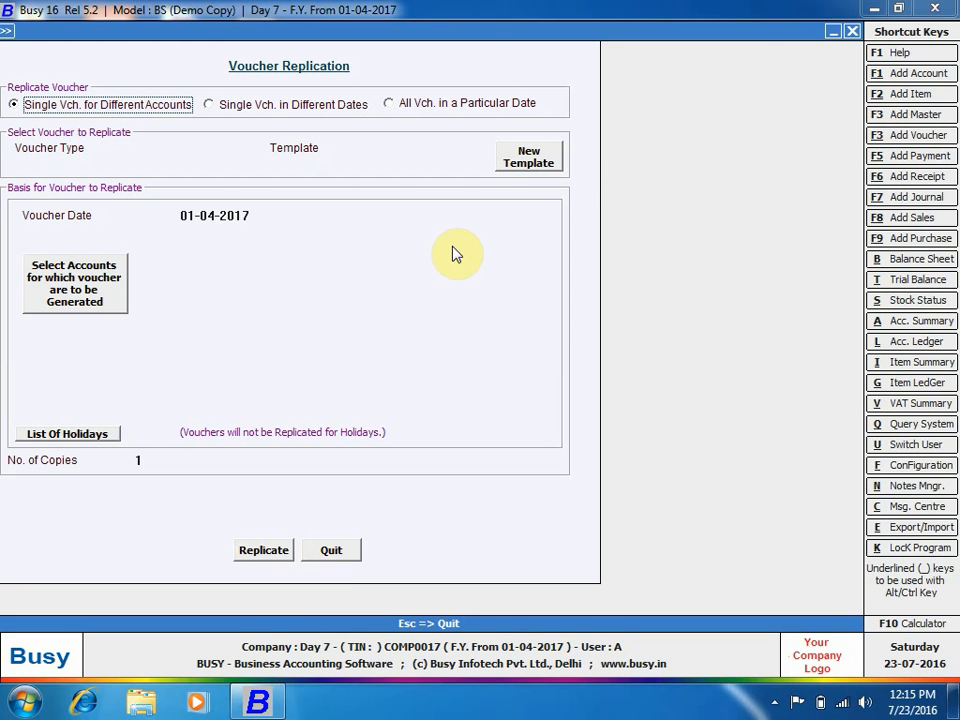
click(772, 703)
right_click(804, 605)
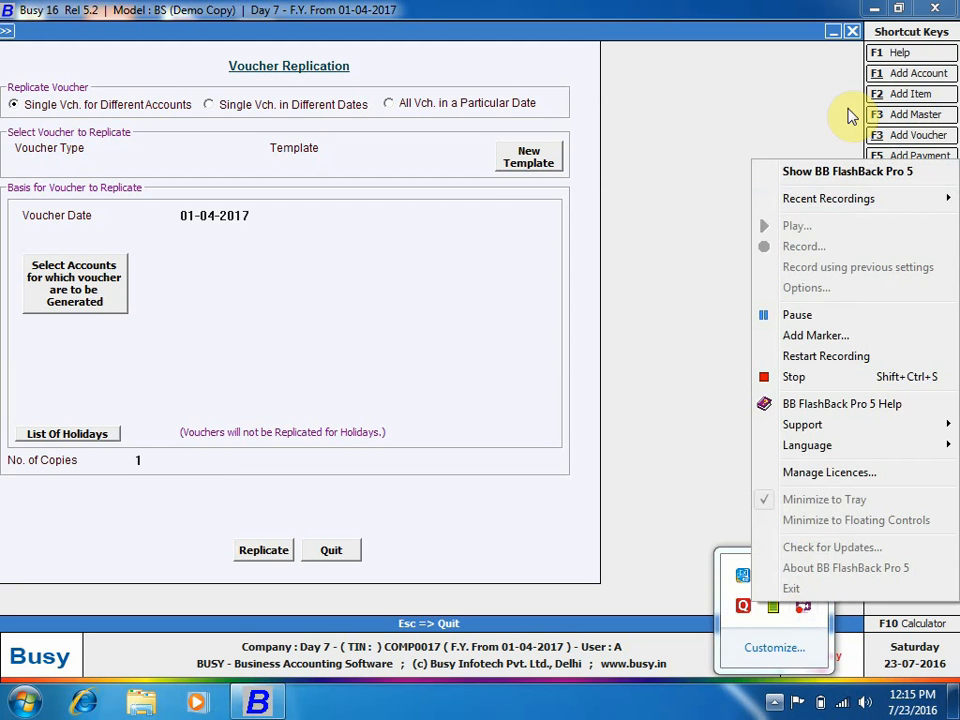
click(847, 171)
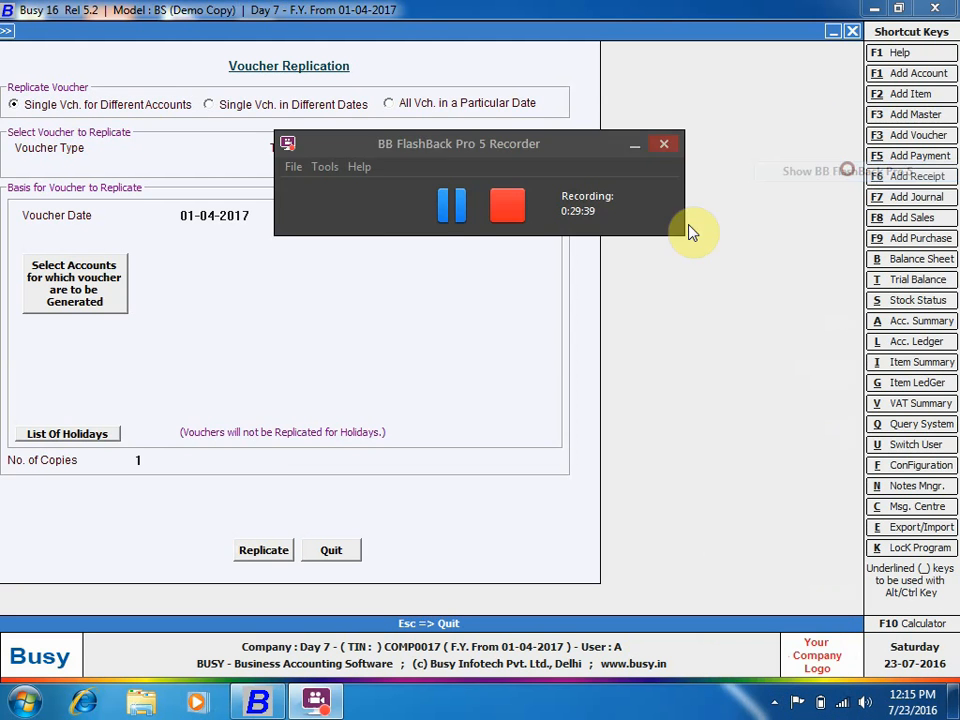
click(449, 220)
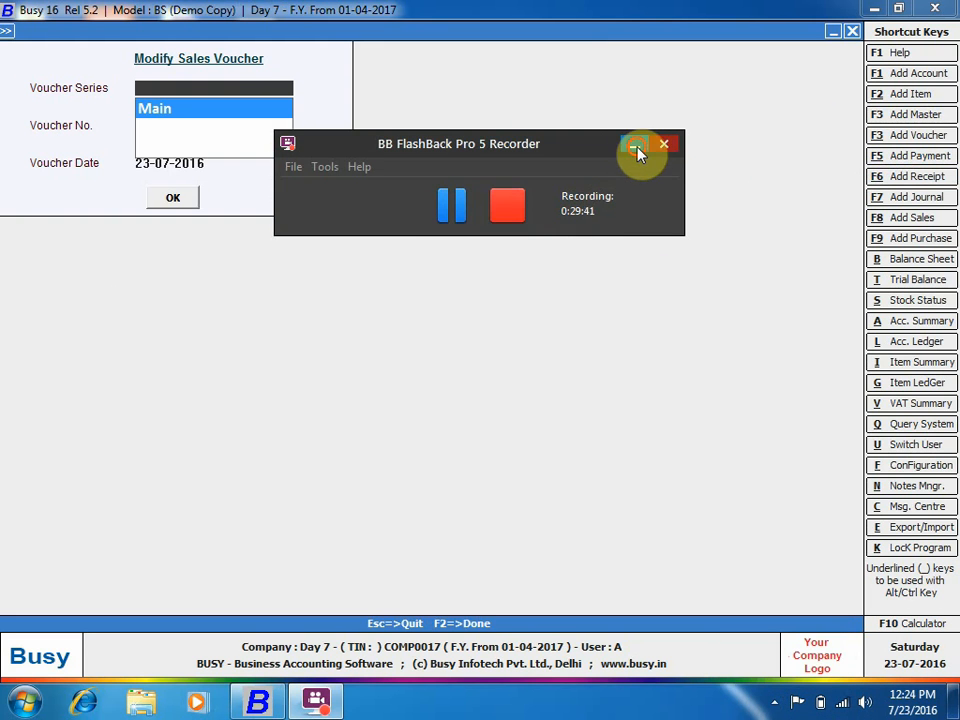
click(634, 145)
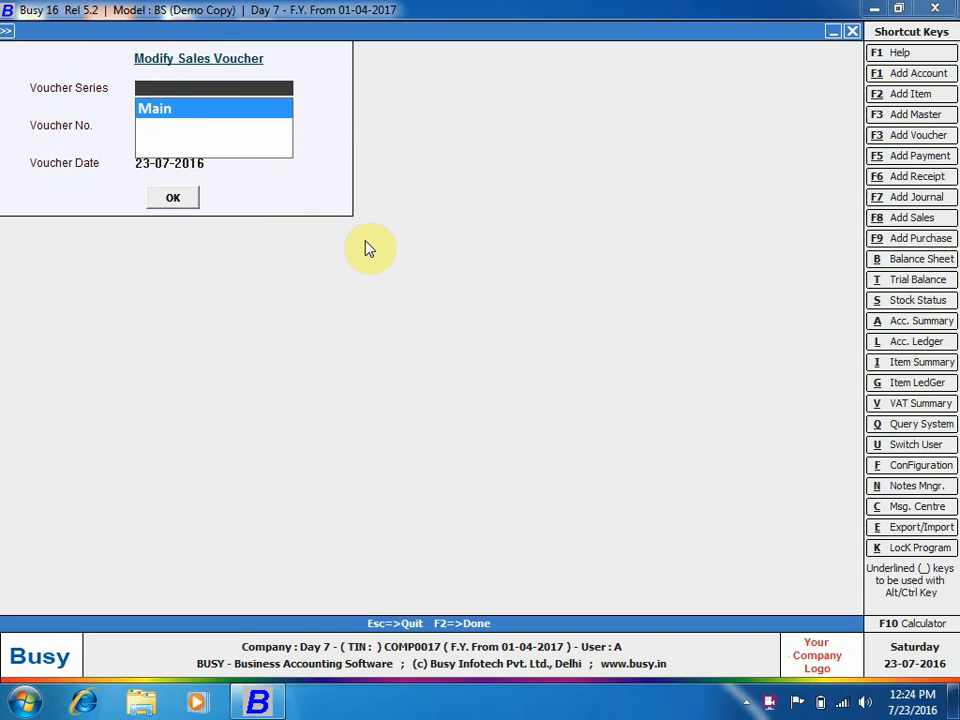
Leave the sales voucher form, then look over the Voucher Replication form and close it.
key(Escape)
key(Escape)
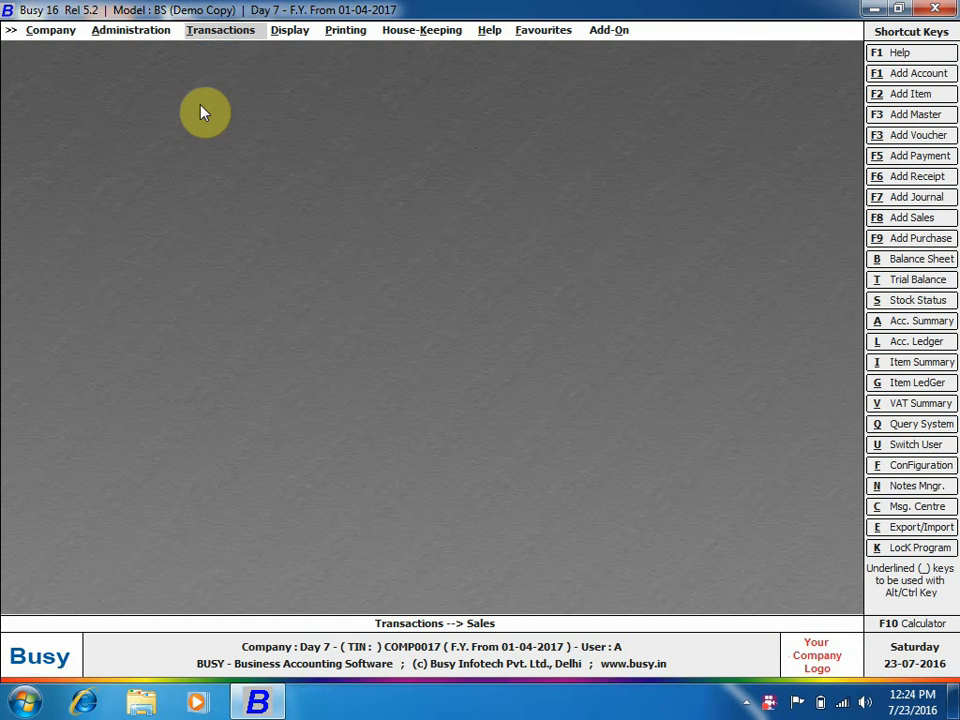
click(148, 32)
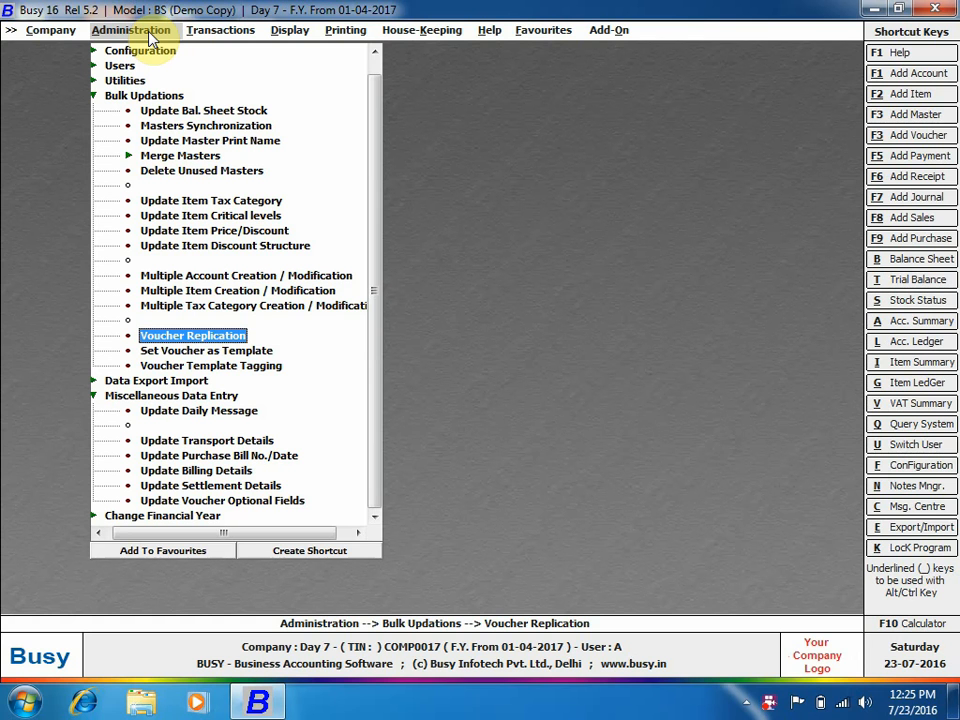
key(Return)
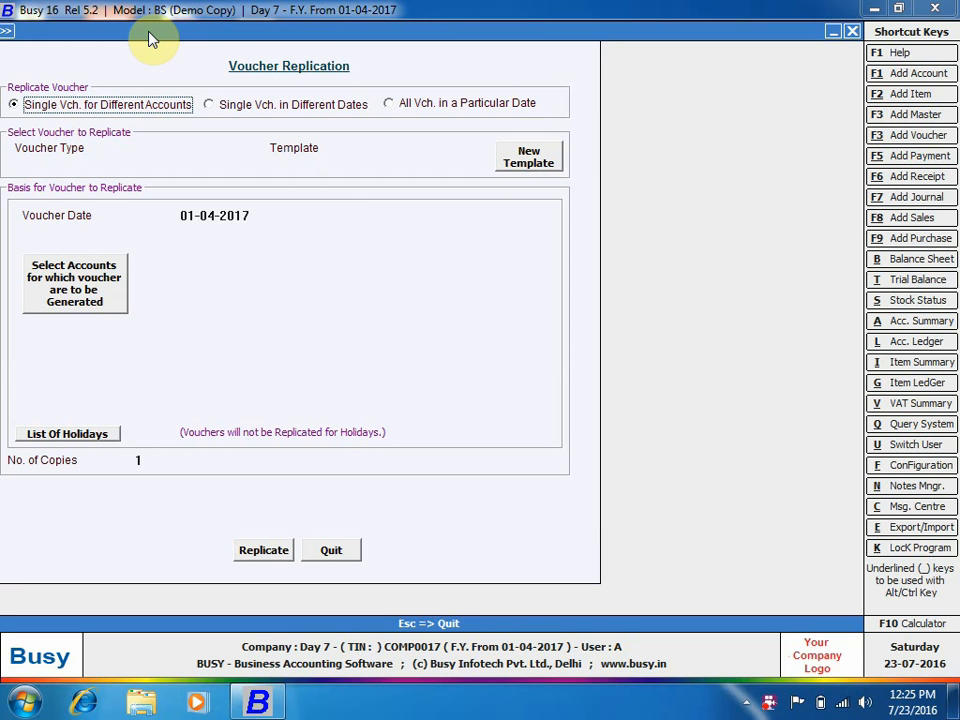
key(Escape)
key(Escape)
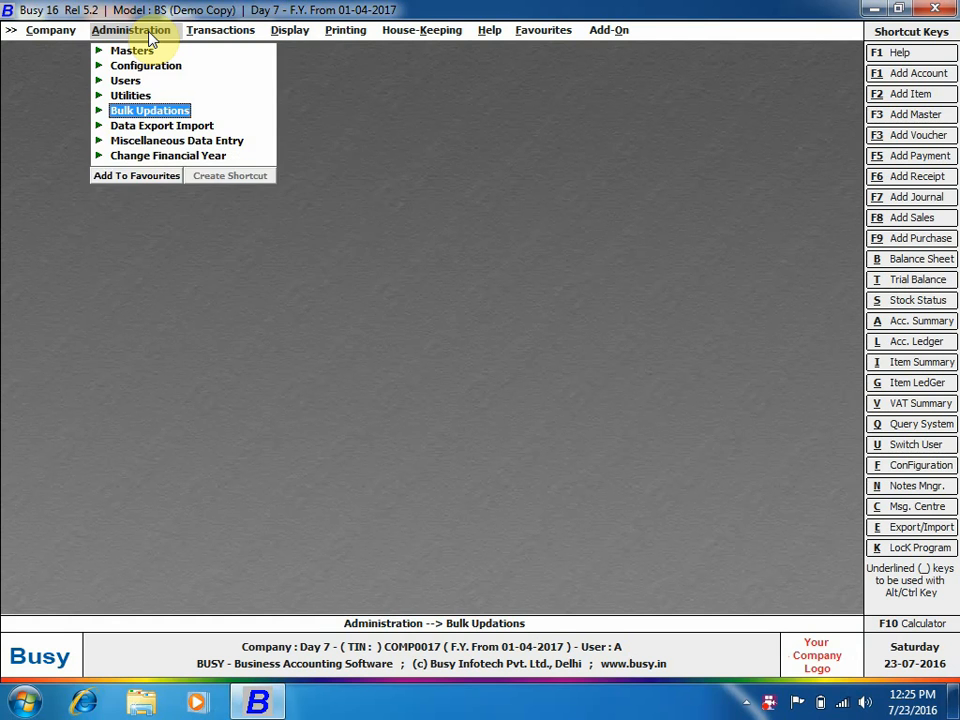
key(Right)
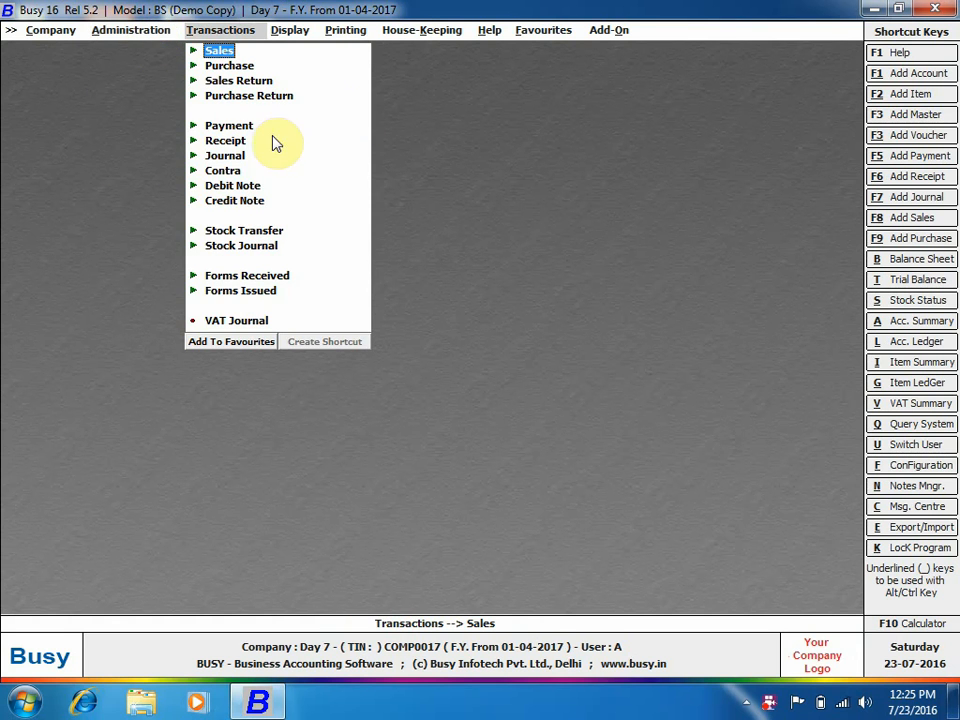
Start a new journal voucher with Busy Infotech Pvt. Ltd. as the debit account.
click(236, 155)
click(270, 172)
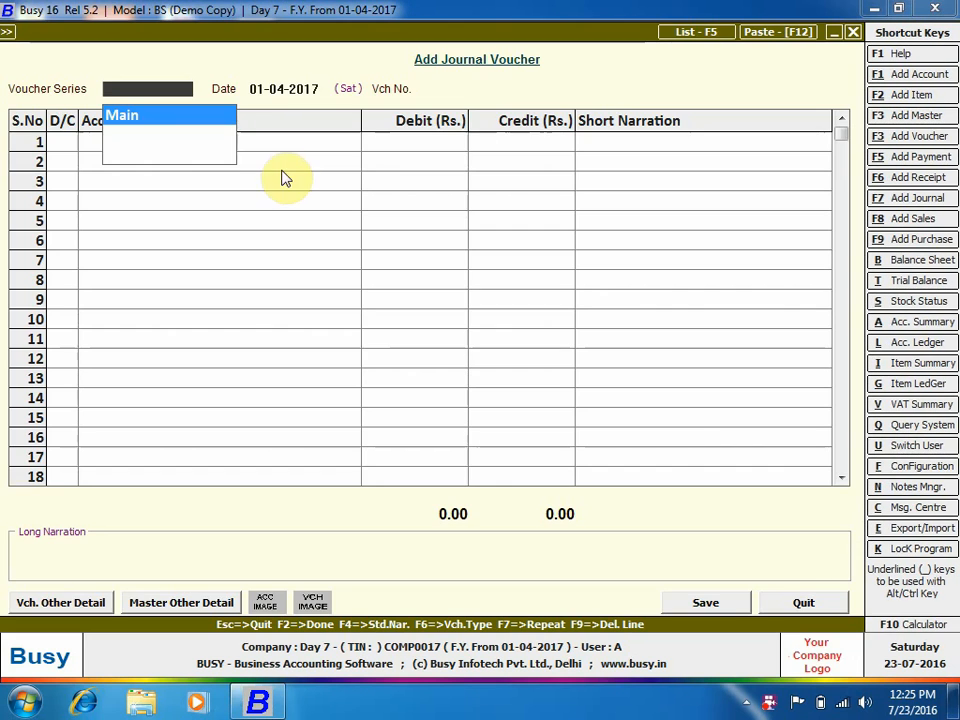
key(Return)
key(Return)
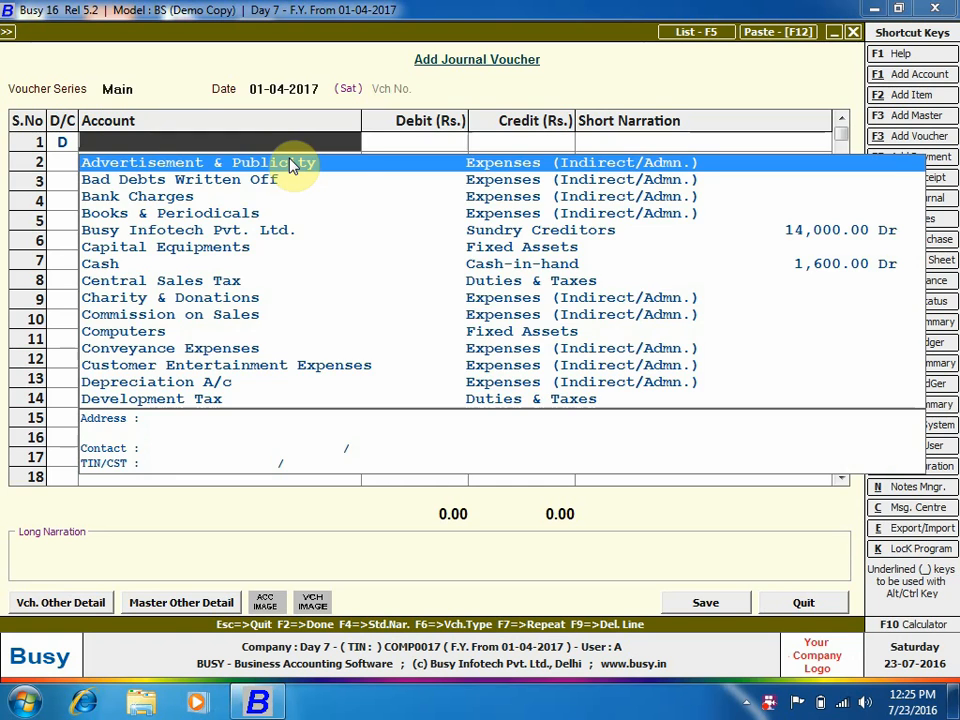
text(bu)
key(Return)
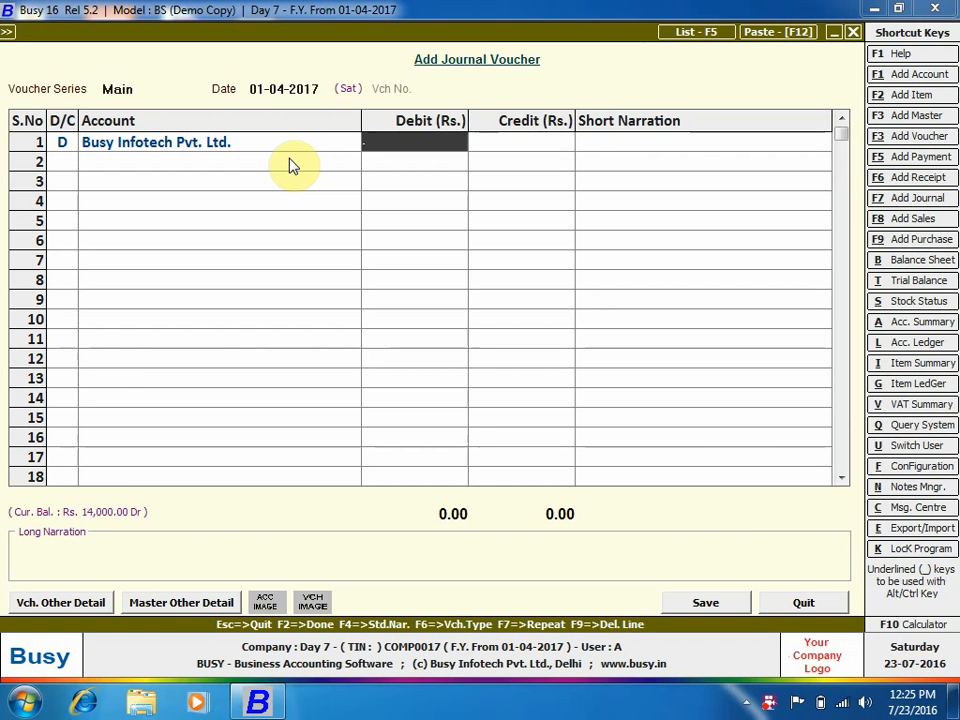
text(100)
key(Return)
key(Return)
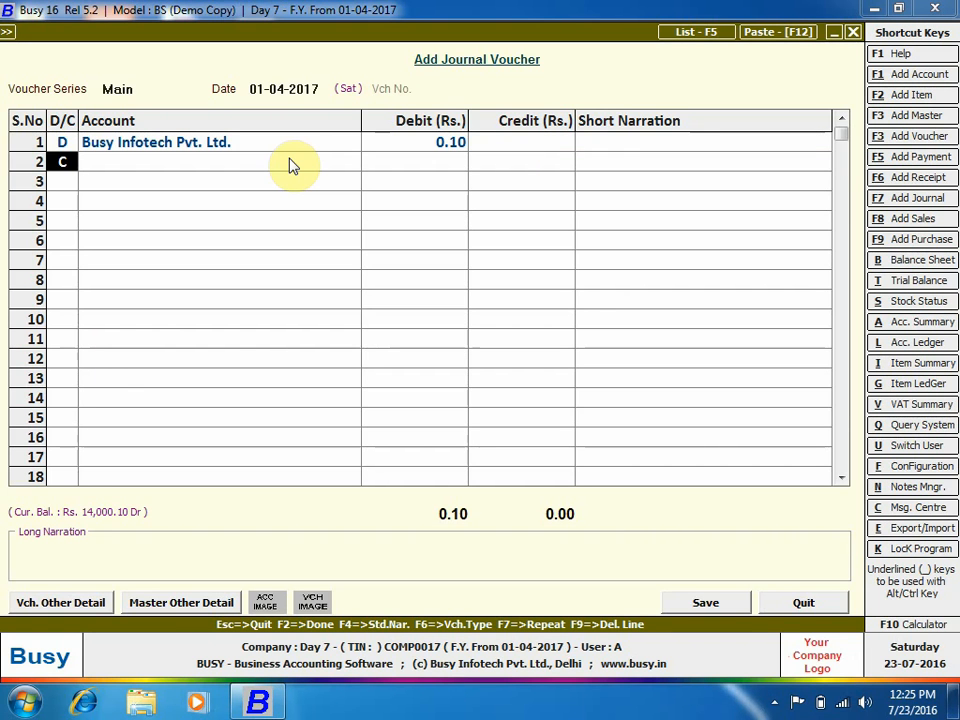
Correct the debit amount to 10,000.00 and enter Cash as the credit account.
key(Return)
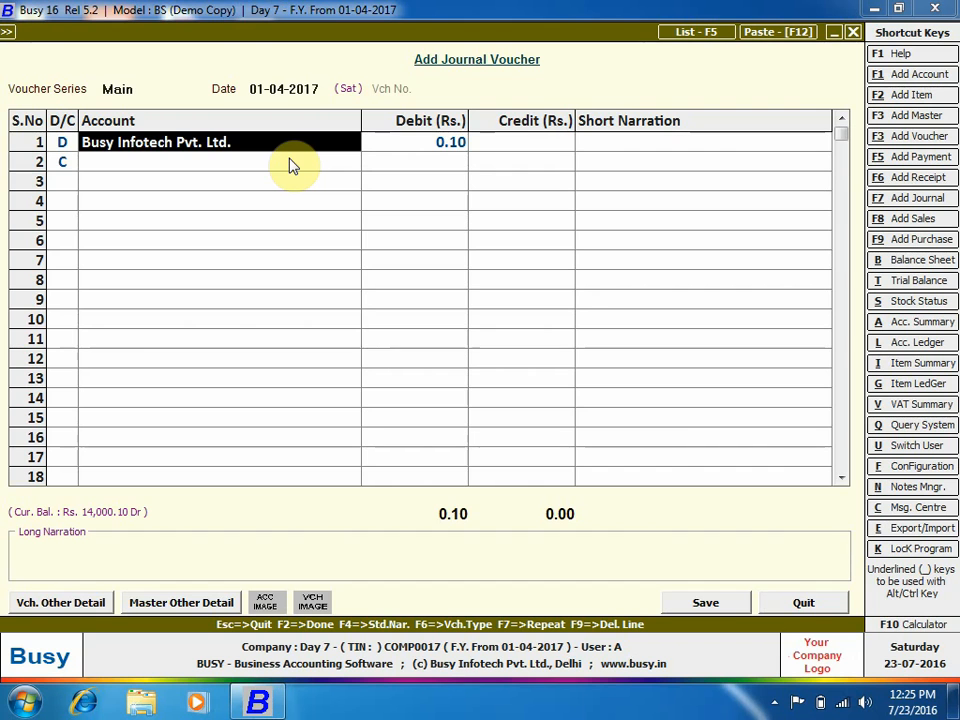
key(Right)
key(Right)
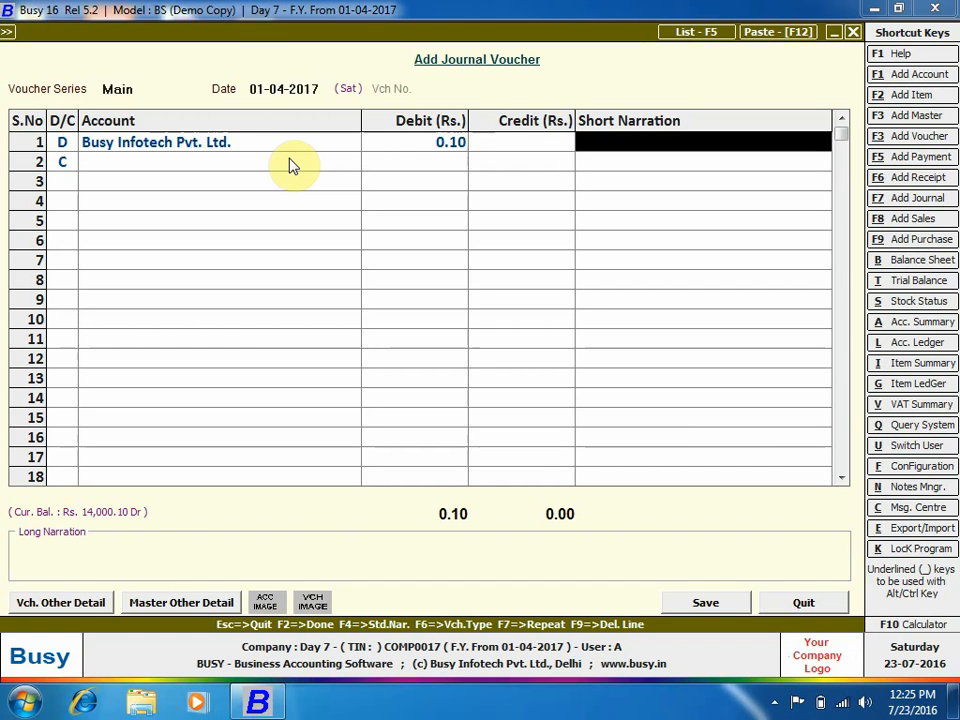
key(Left)
text(10000)
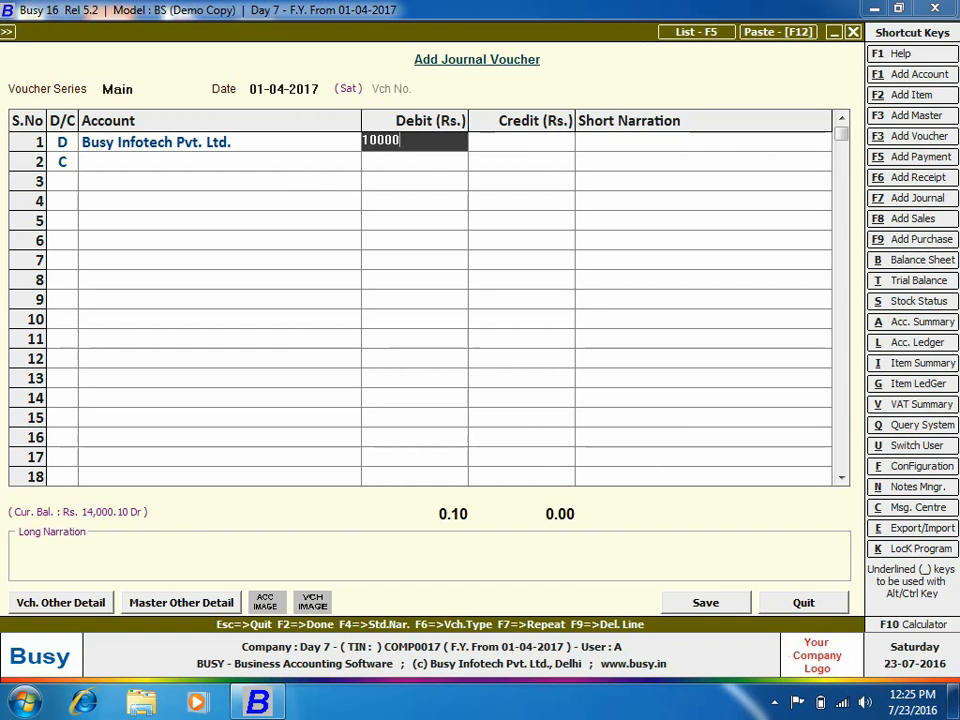
key(Return)
key(Return)
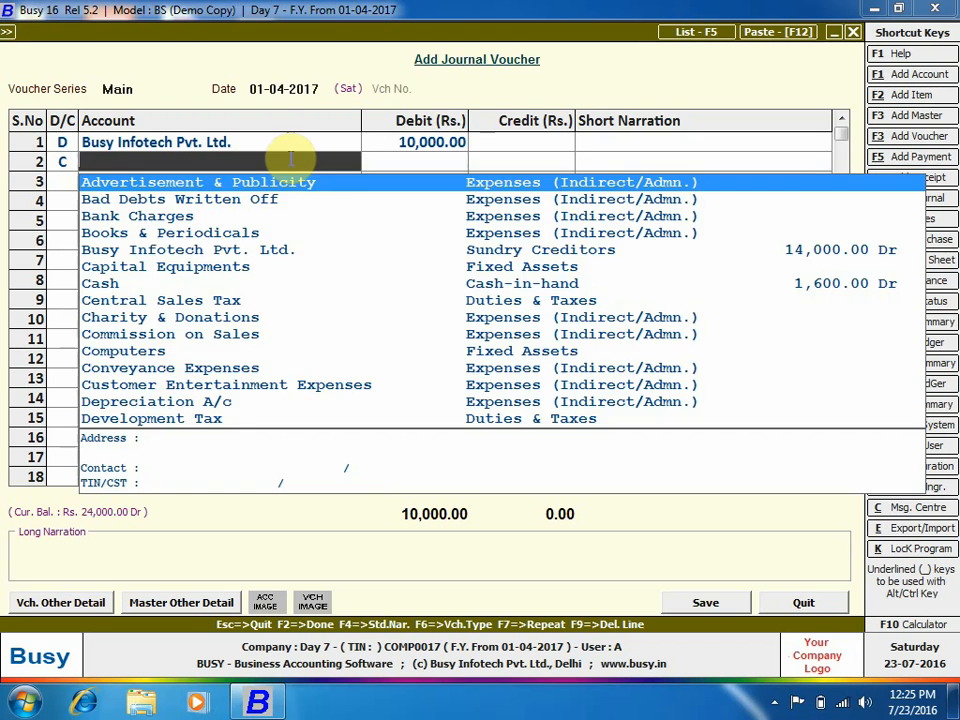
text(cash)
key(Return)
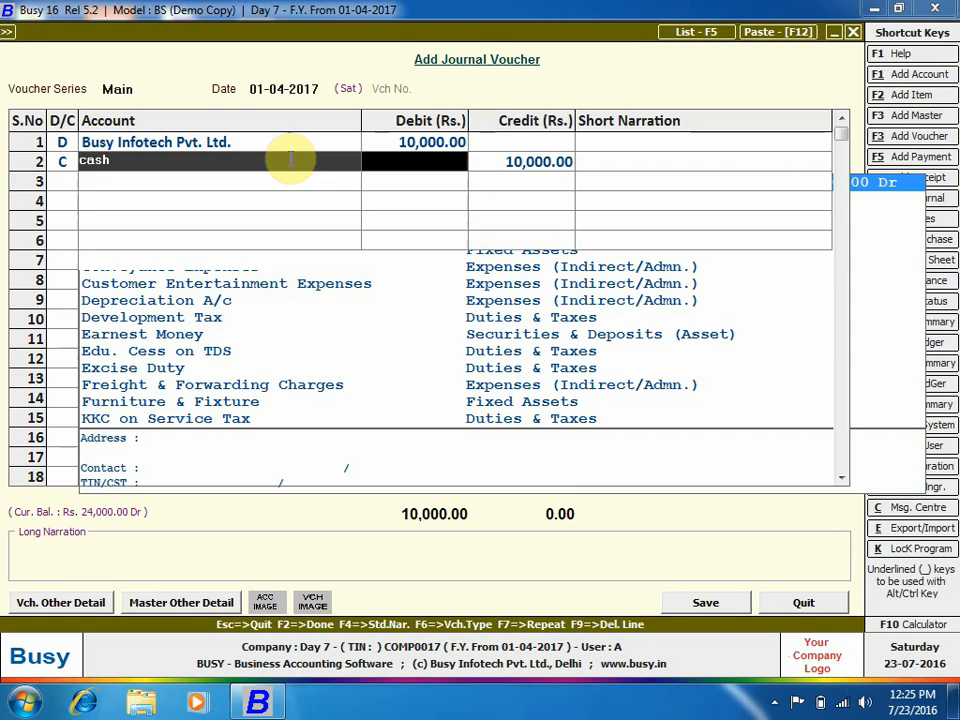
Save the voucher past the negative-cash and bill-by-bill prompts, then close the form.
key(F2)
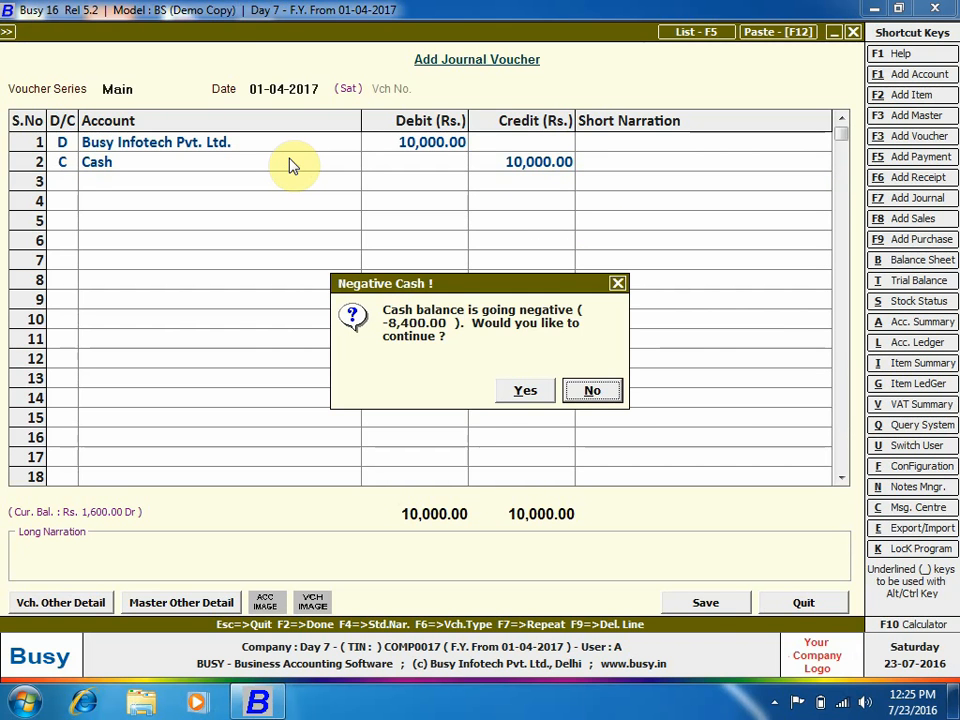
key(Left)
key(Return)
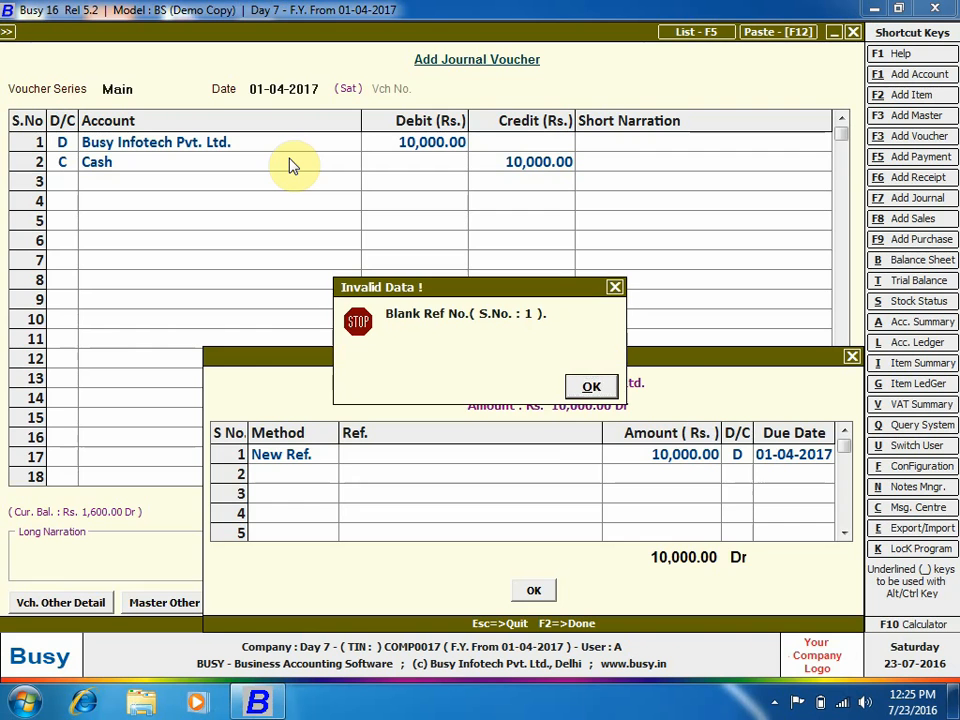
key(Return)
key(F2)
key(Return)
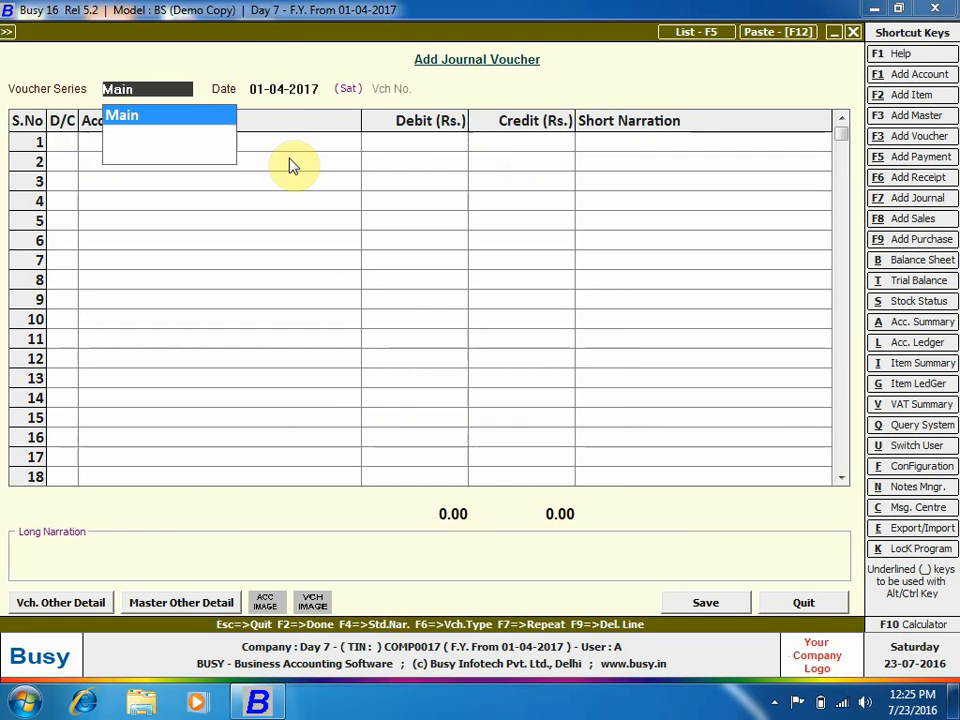
key(Escape)
key(Left)
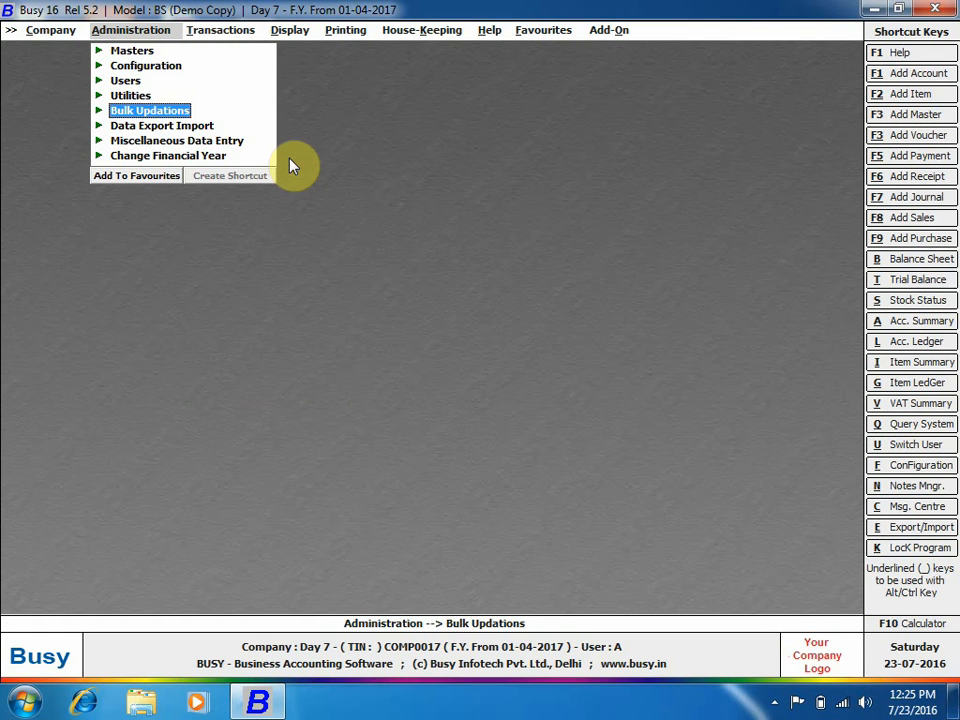
Add account 1 under the Sundry Debtors group and save it.
click(128, 50)
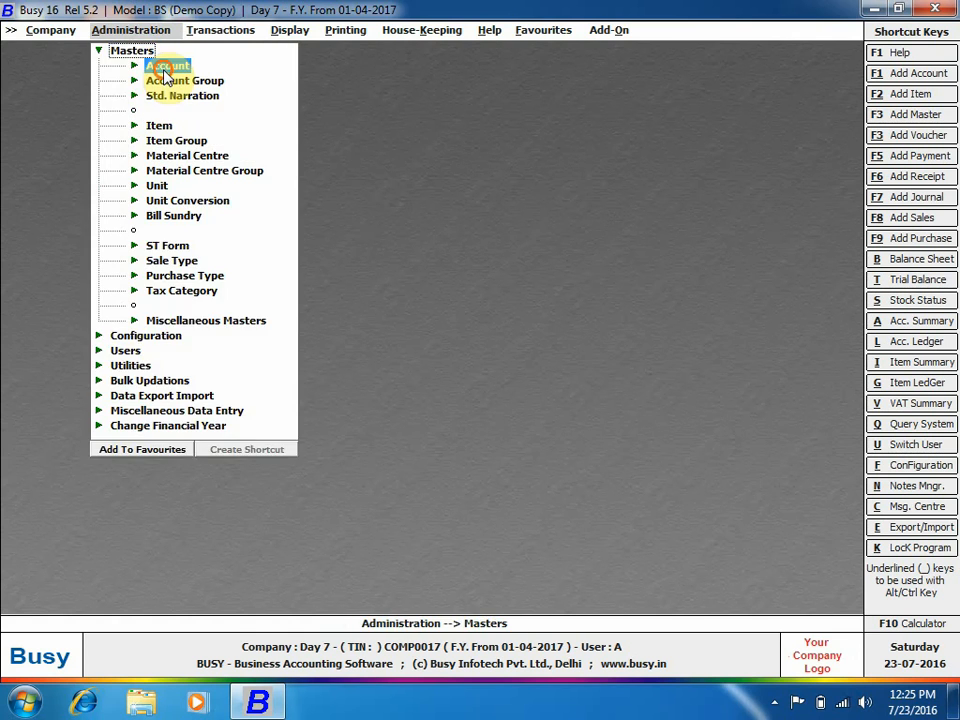
click(162, 66)
click(191, 81)
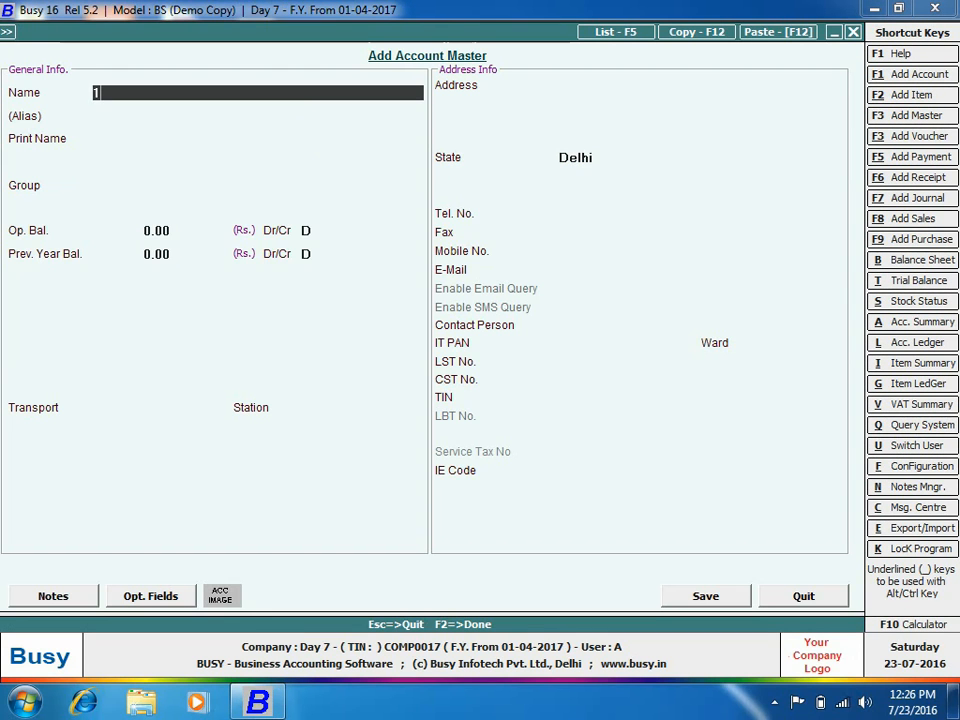
text(1)
key(Return)
key(Return)
text(sun)
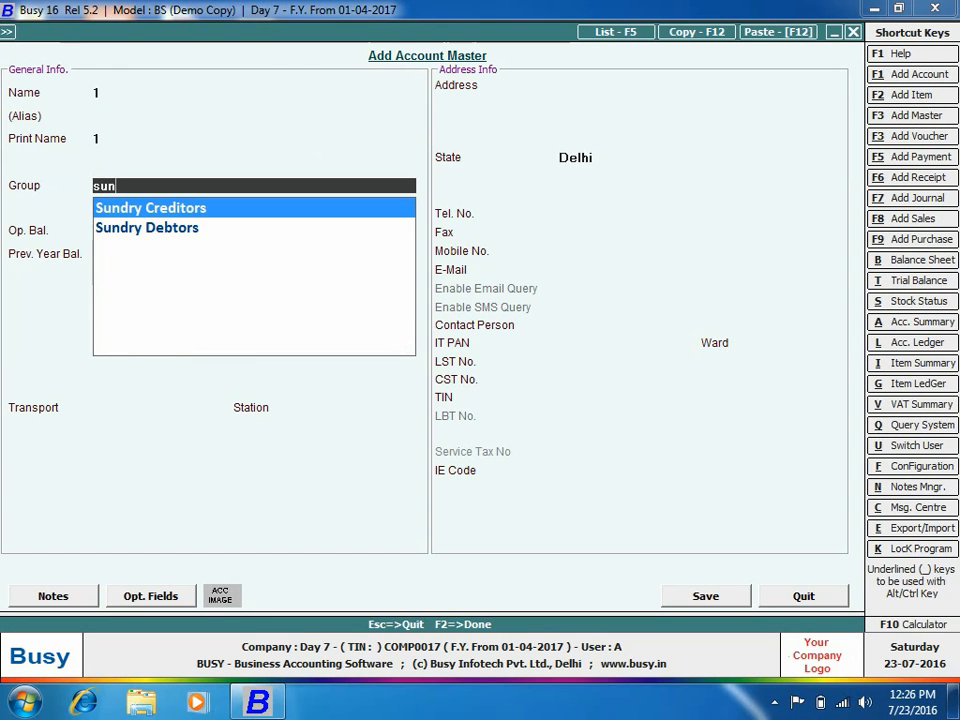
key(Down)
key(Return)
key(F2)
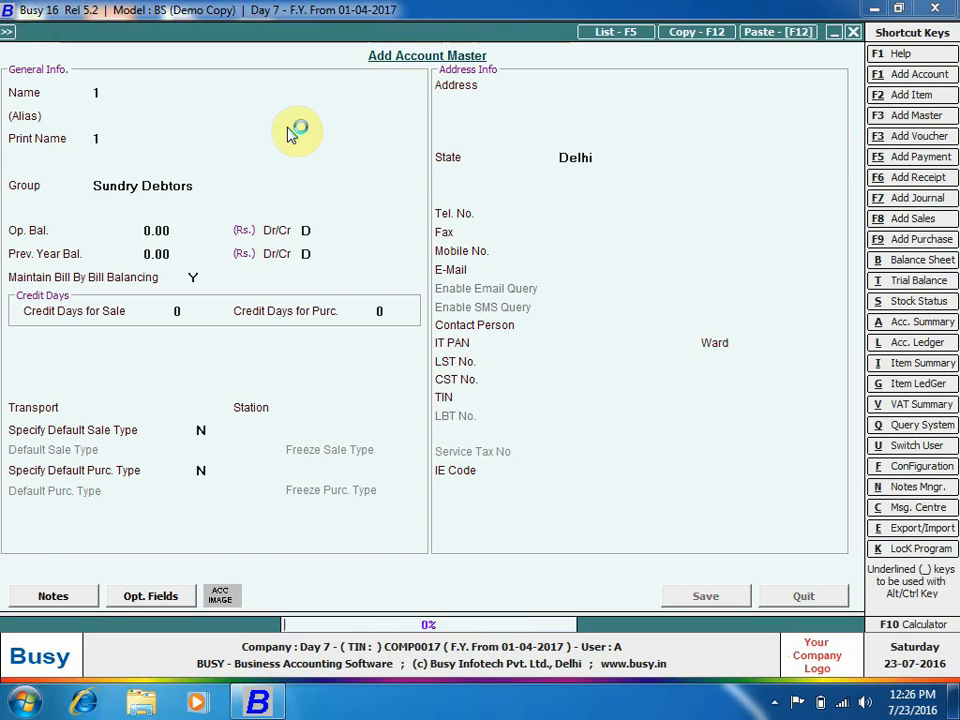
Add and save accounts 2 and 3, then close the account form.
text(2)
key(Return)
key(Return)
key(Return)
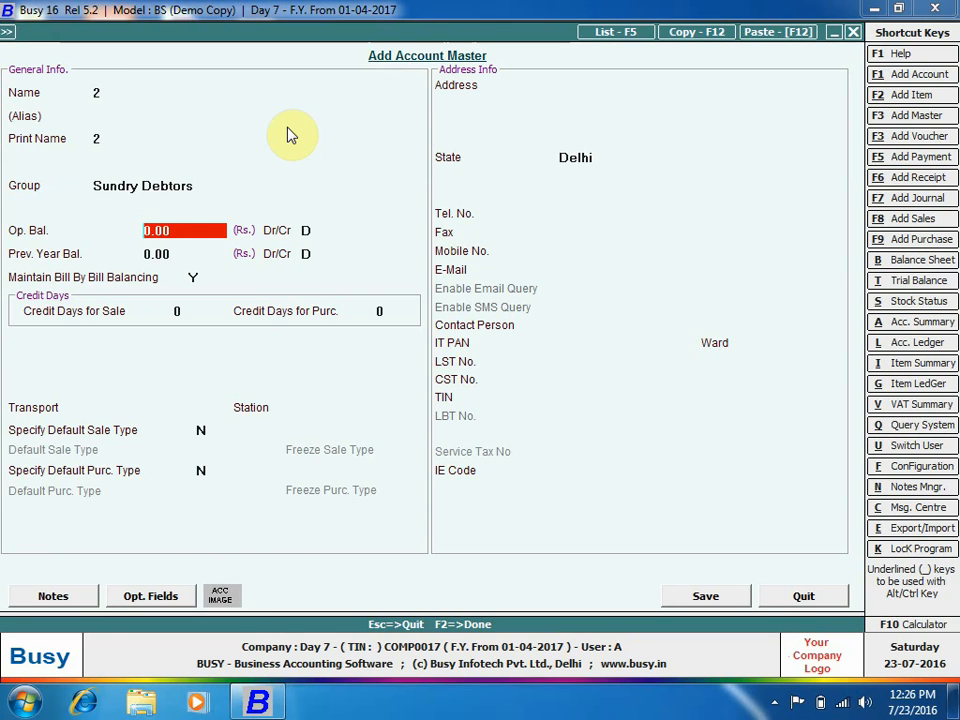
key(F2)
key(Return)
text(3)
key(Return)
key(Return)
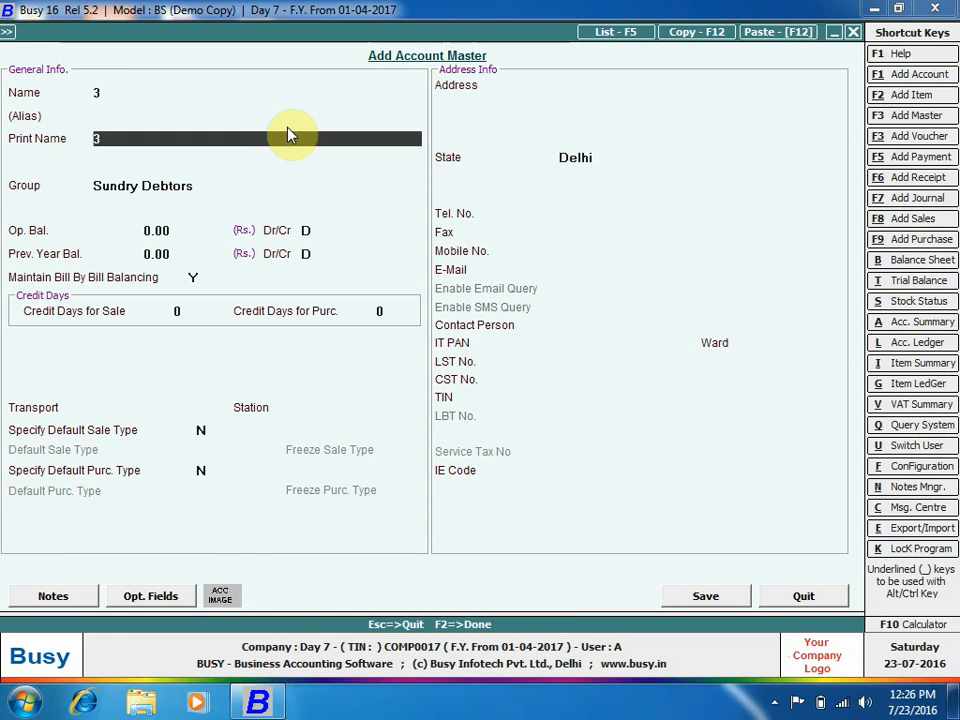
key(Return)
key(Return)
key(F2)
key(Return)
key(Escape)
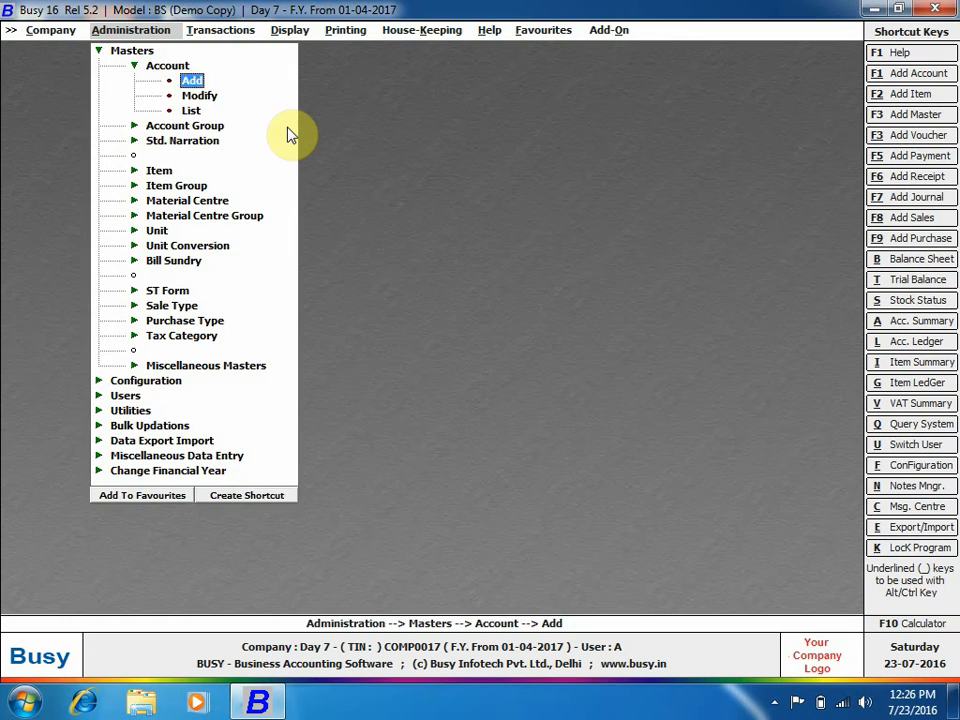
key(Escape)
key(Escape)
key(Escape)
key(Return)
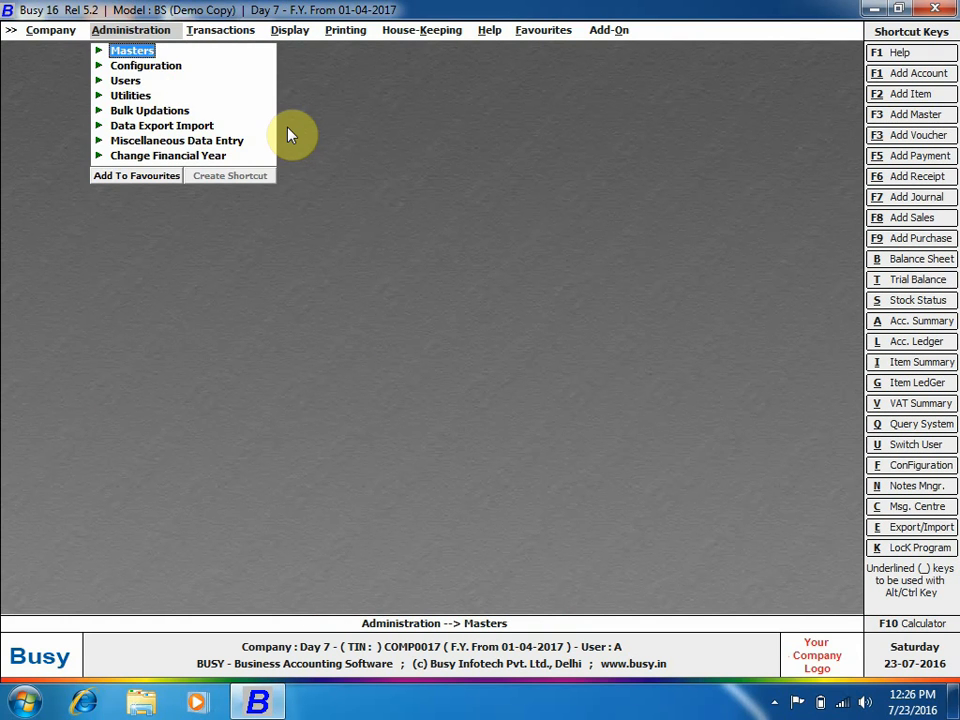
Go to Administration > Bulk Updations > Voucher Replication.
key(Down)
key(Down)
key(Down)
key(Down)
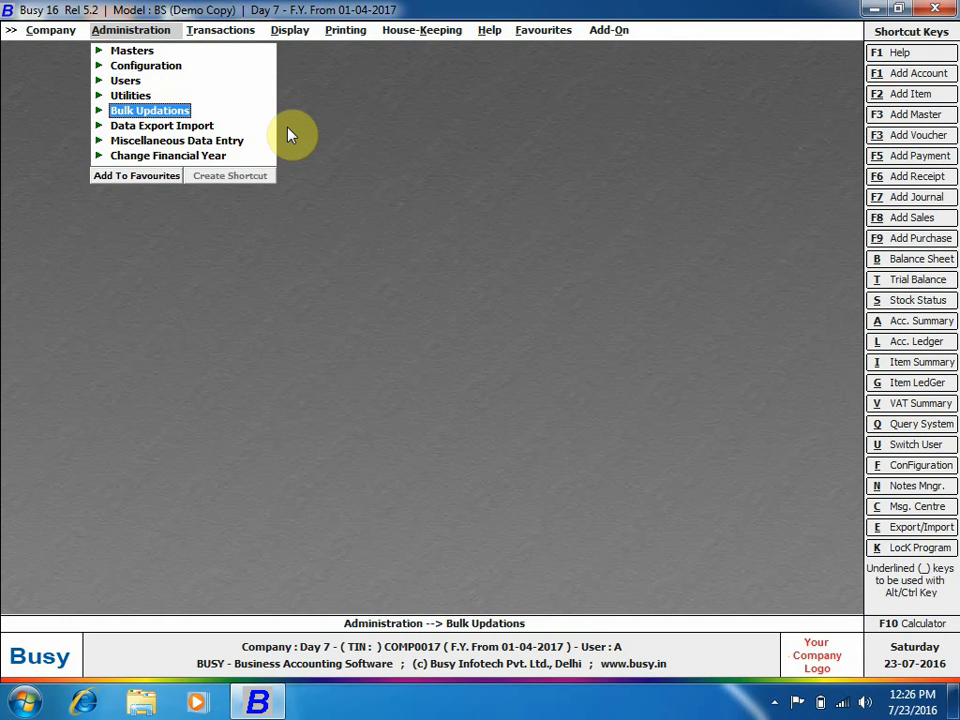
key(Return)
key(Left)
key(Return)
key(Down)
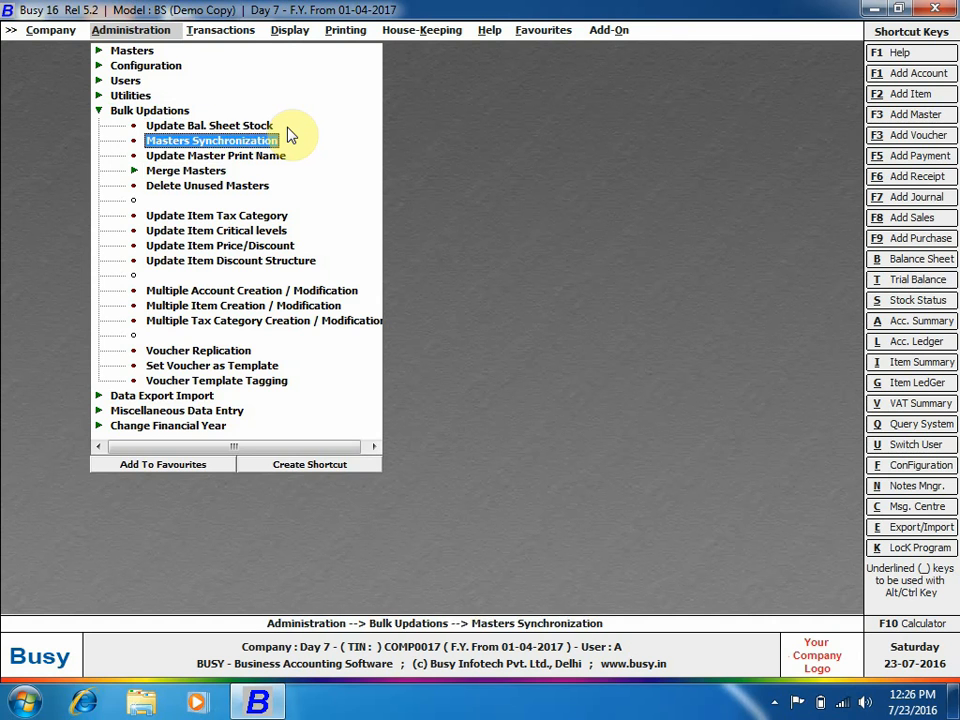
key(Down)
key(Down)
key(Down)
key(Down)
key(Down)
key(Down)
key(Down)
key(Down)
key(Down)
key(Down)
key(Down)
key(Down)
key(Down)
key(Down)
key(Down)
key(Down)
key(Down)
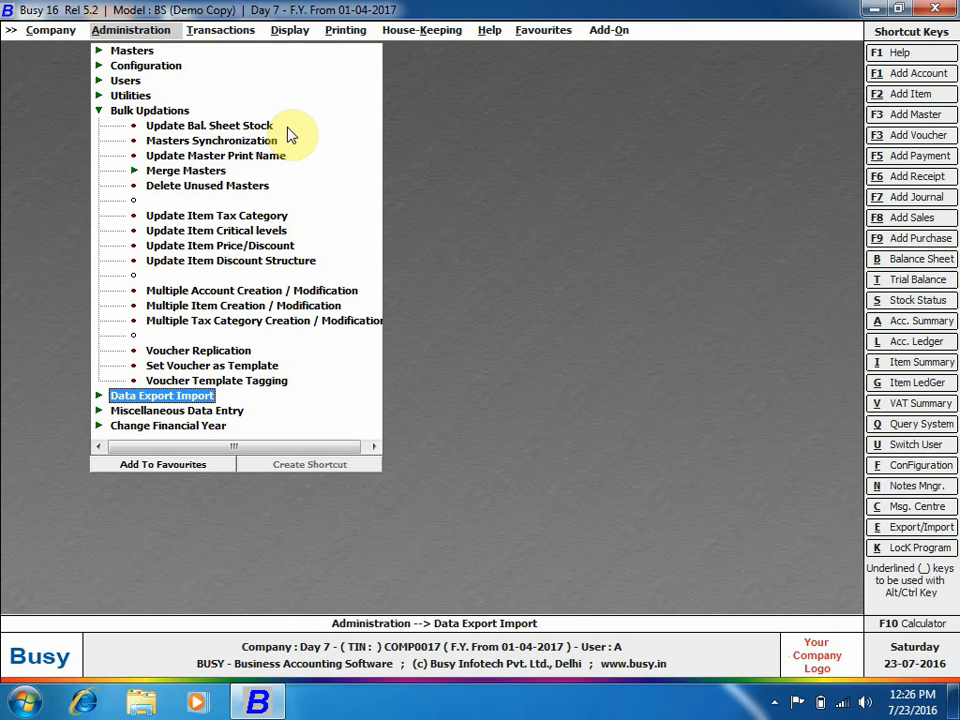
key(Up)
key(Up)
key(Up)
key(Return)
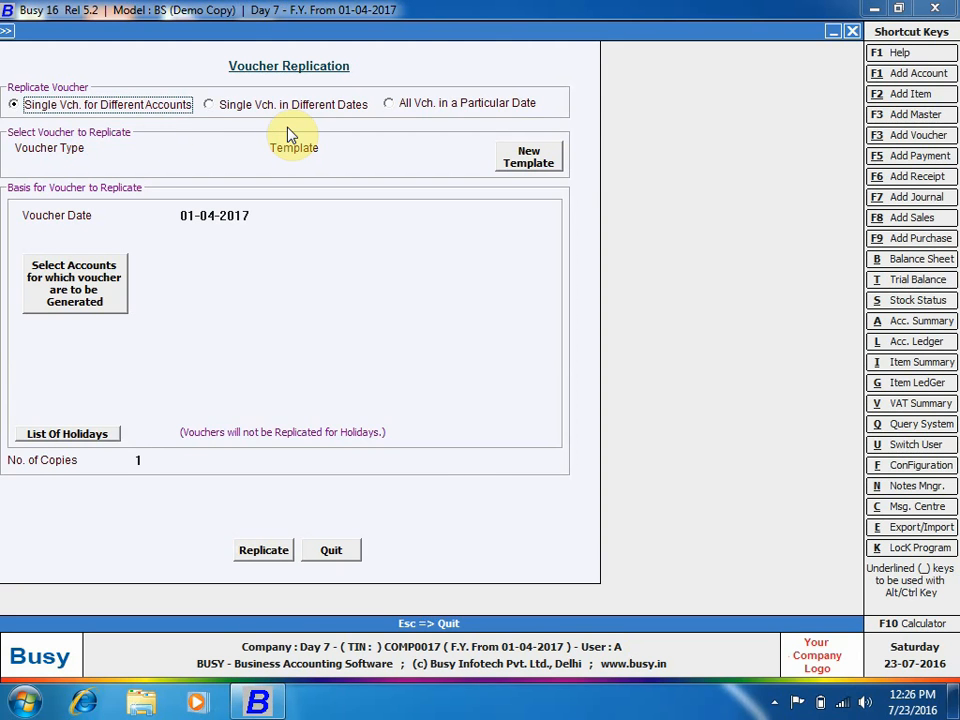
Choose Journal as the voucher type and agree to create a new template.
click(163, 147)
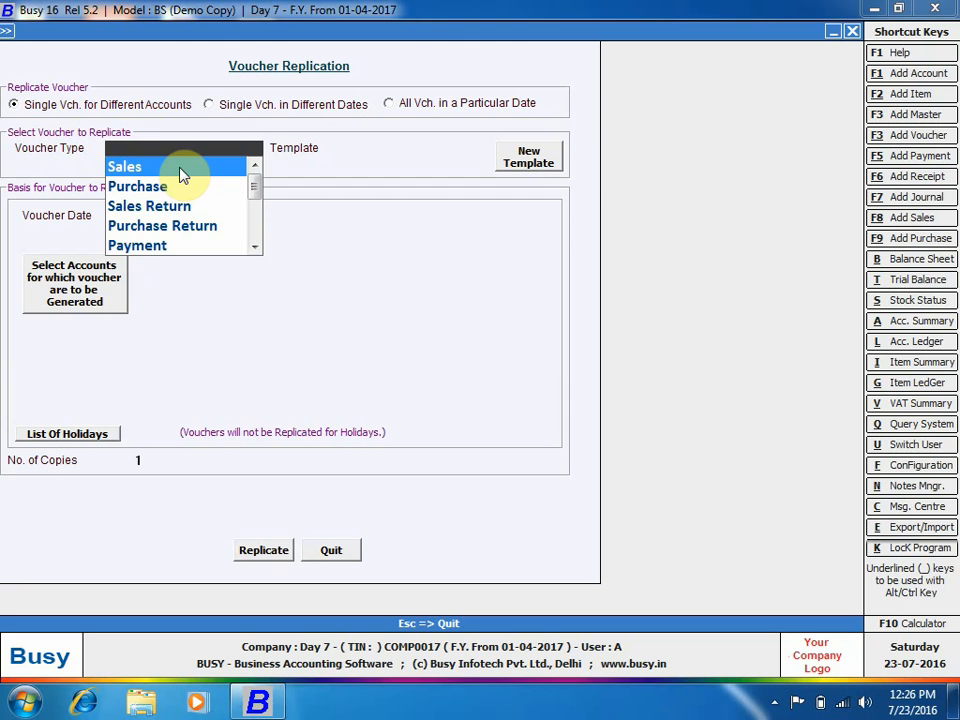
text(jo)
key(Return)
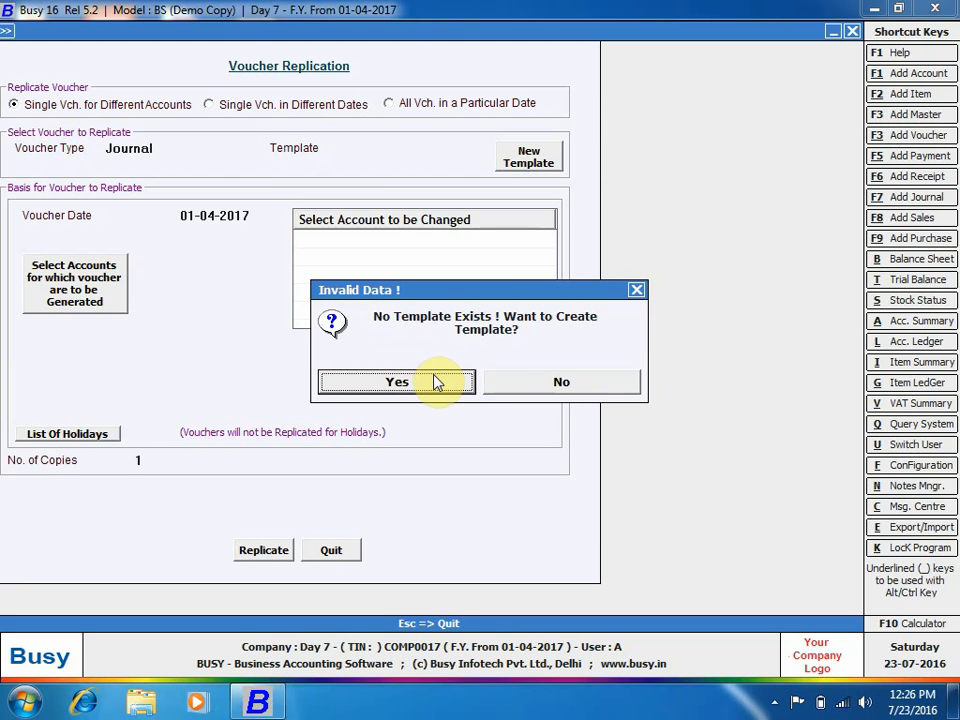
click(397, 382)
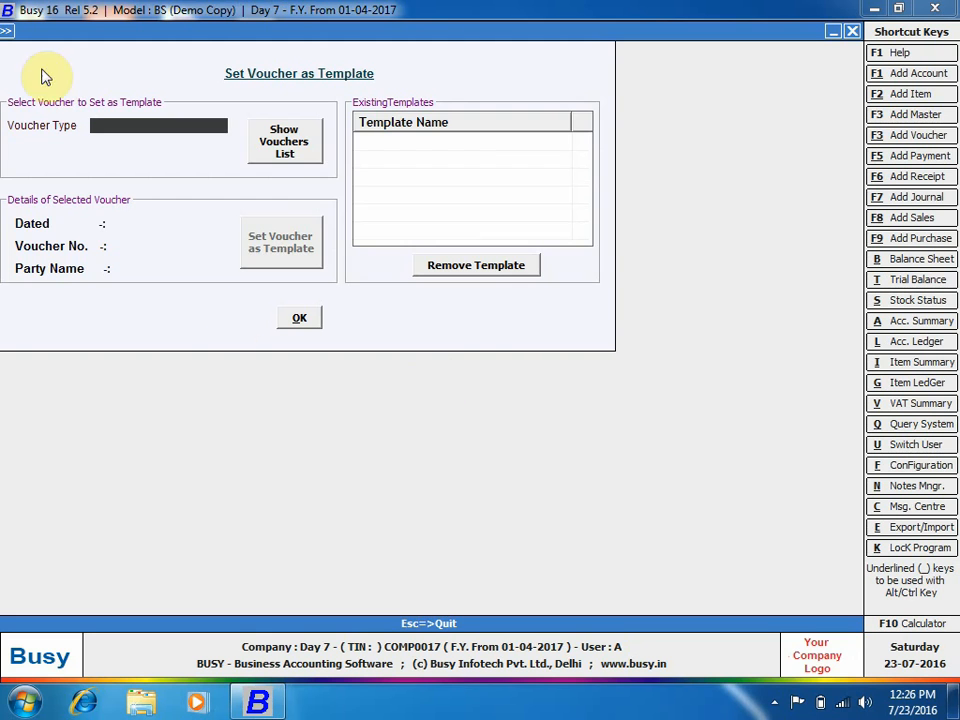
Back out of the template screen and quit Voucher Replication.
key(Escape)
click(535, 158)
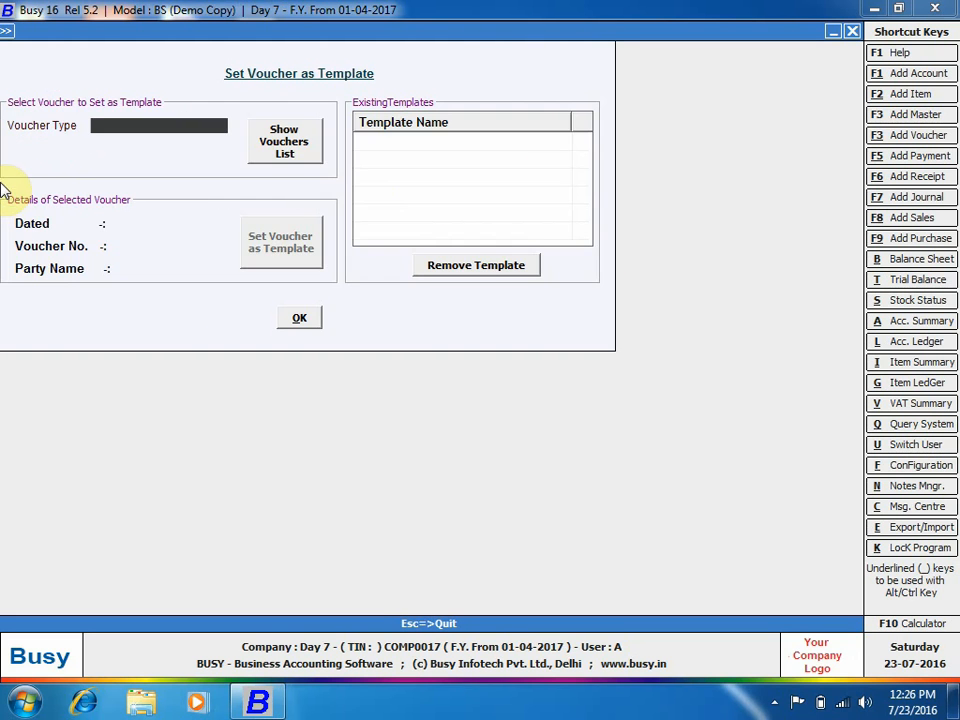
key(Escape)
key(Escape)
key(Return)
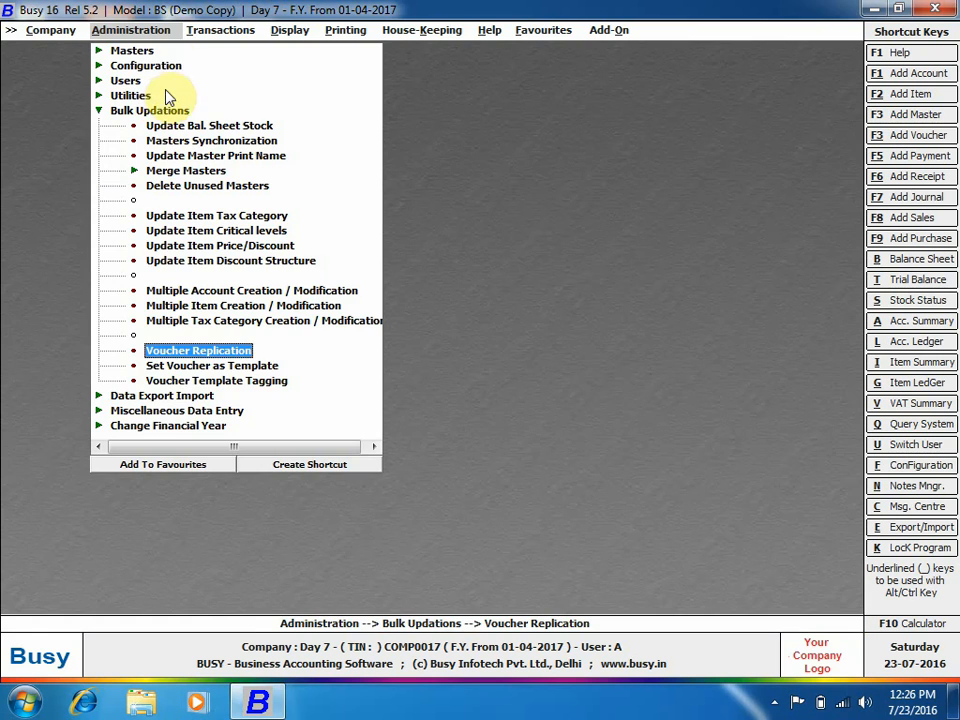
In Set Voucher as Template, choose Journal, pick the listed voucher and name it 123.
click(208, 367)
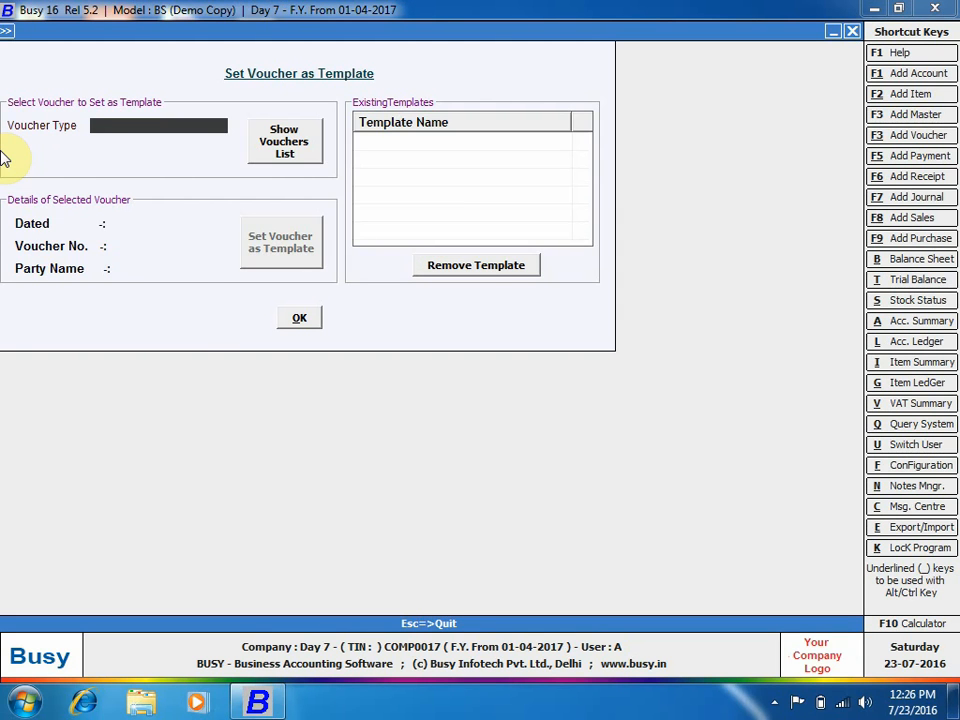
text(jou)
key(Return)
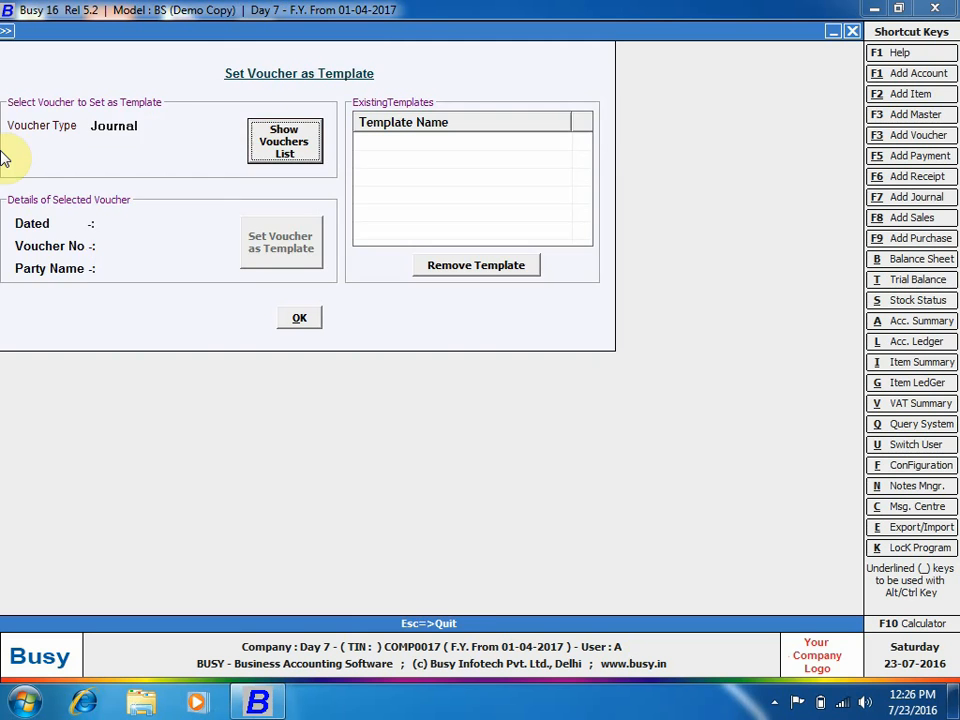
key(Return)
key(Return)
key(Return)
key(Return)
key(Return)
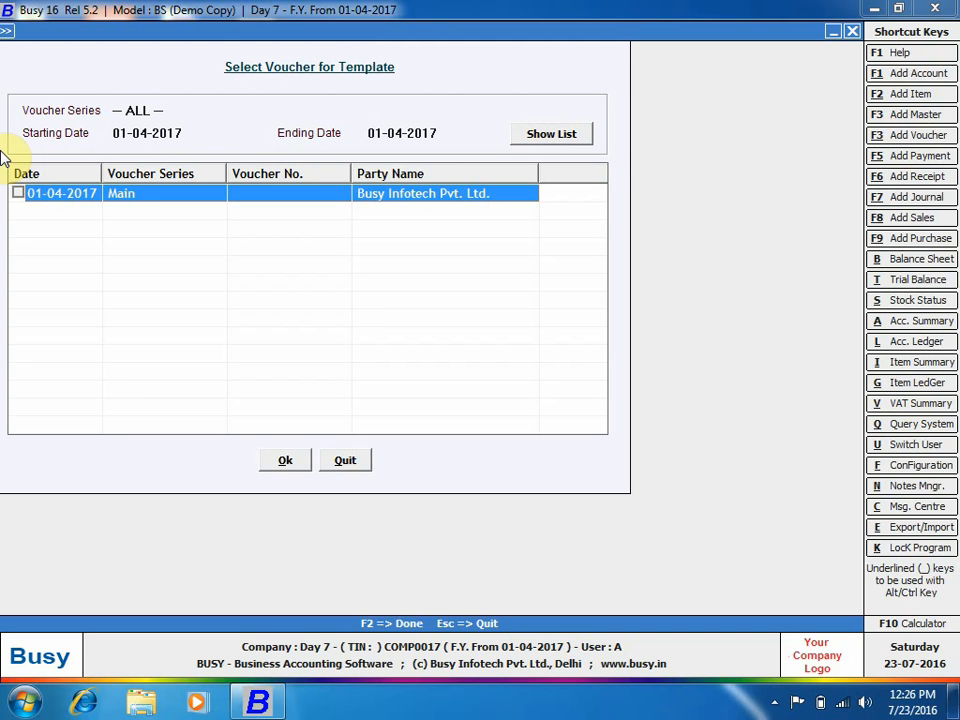
key(Return)
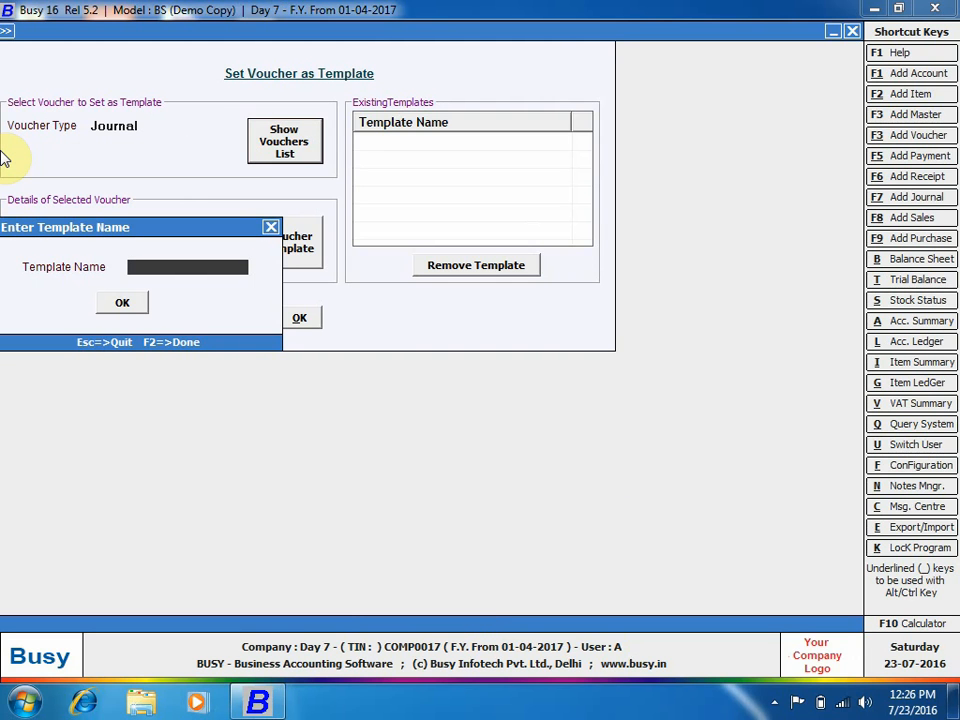
text(123)
key(Return)
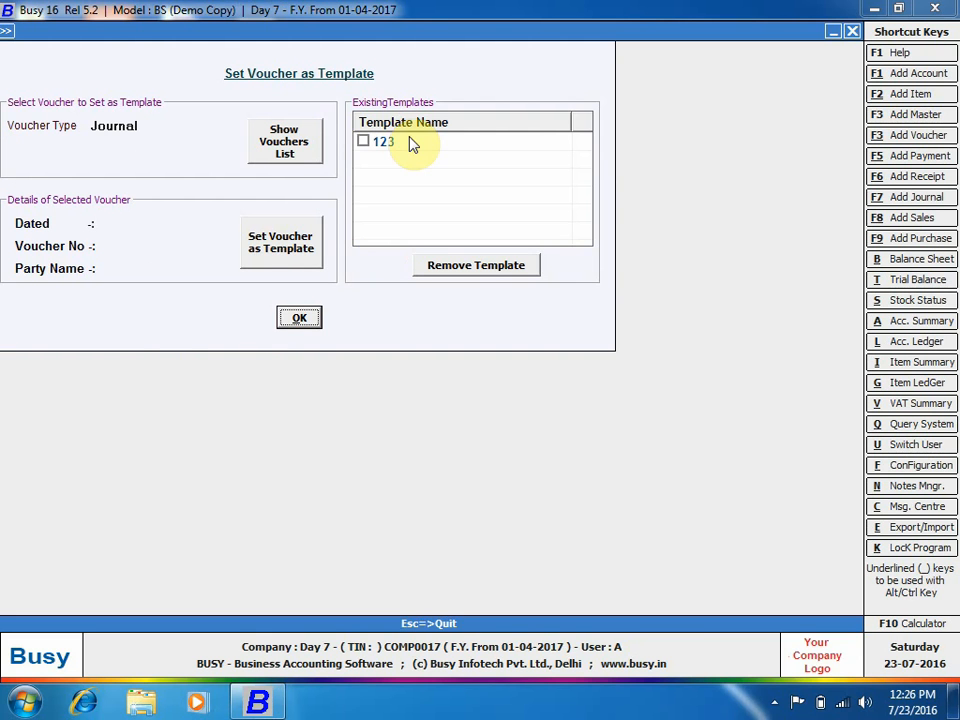
click(299, 318)
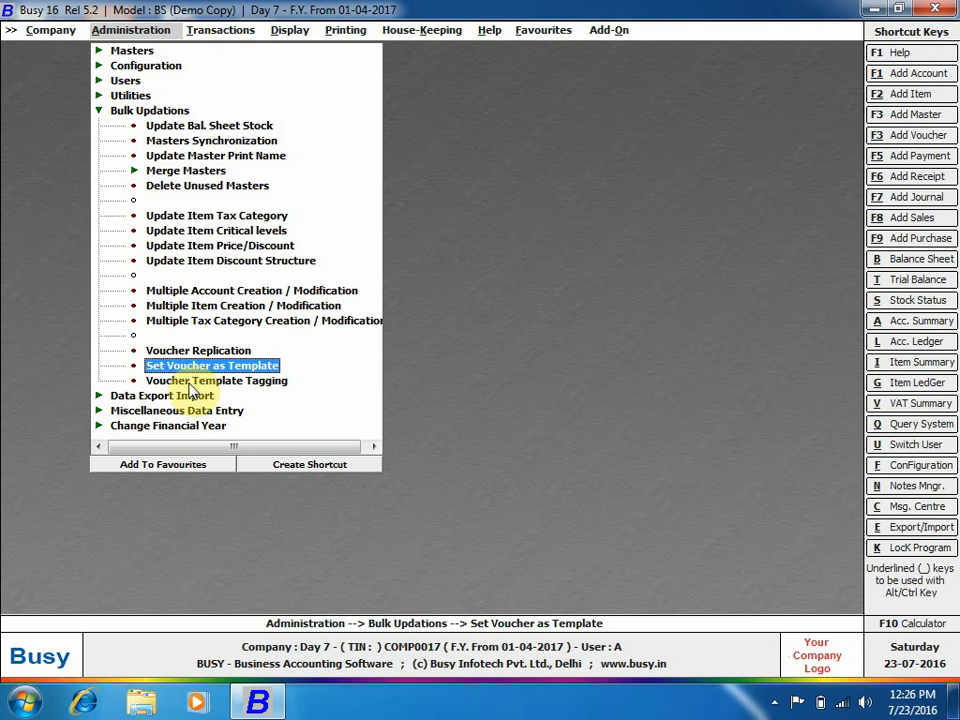
Set Voucher Replication to Journal template 123, replacing Busy Infotech Pvt. Ltd., and list target accounts.
click(198, 351)
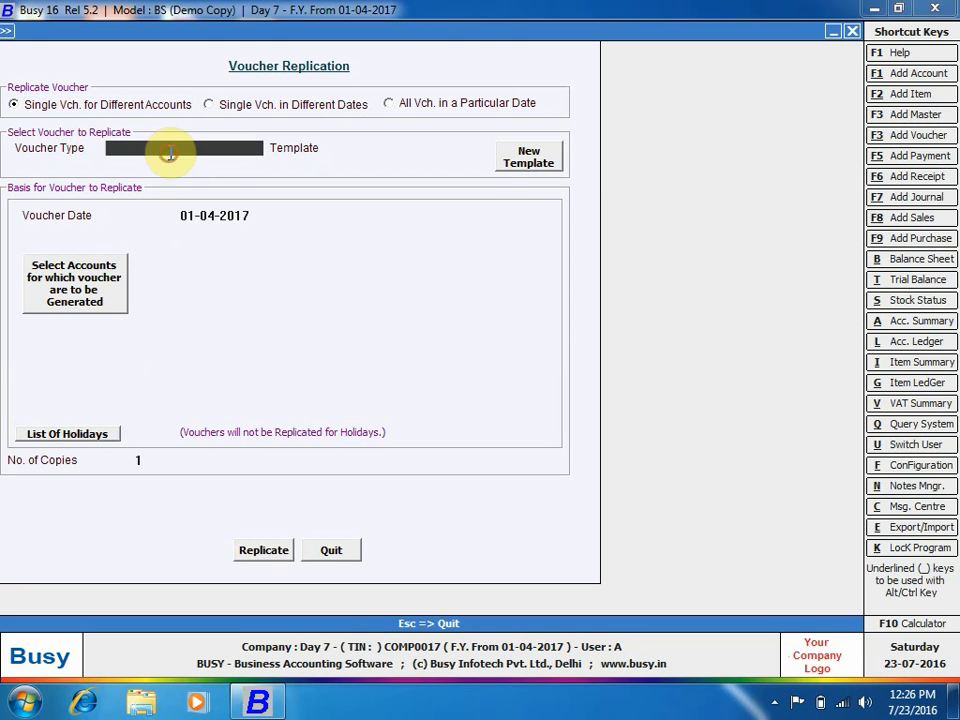
text(jou)
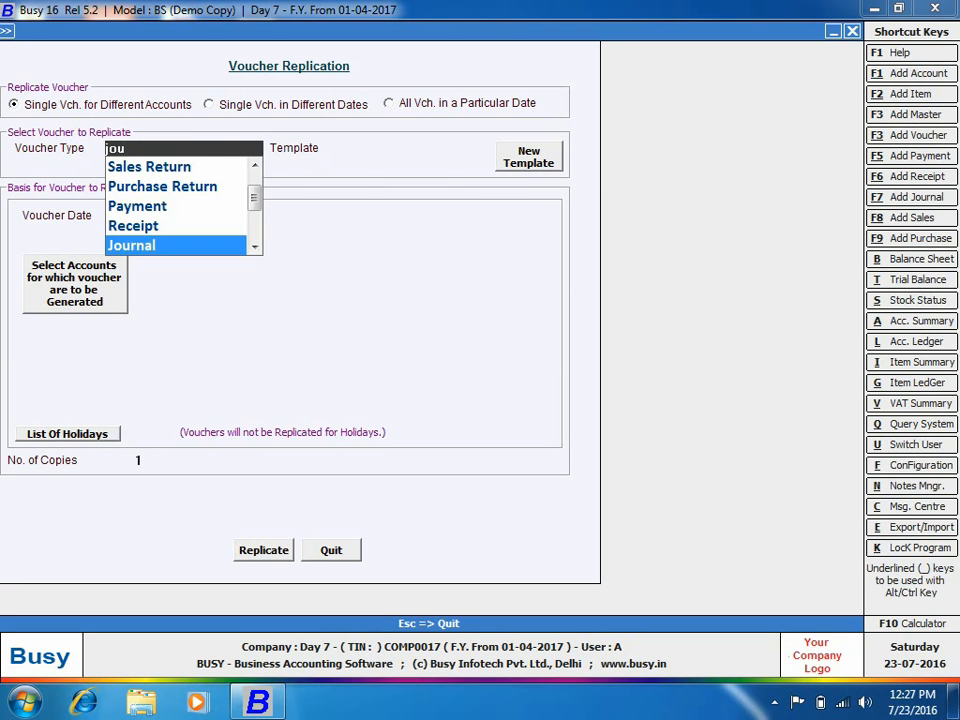
key(Return)
key(Return)
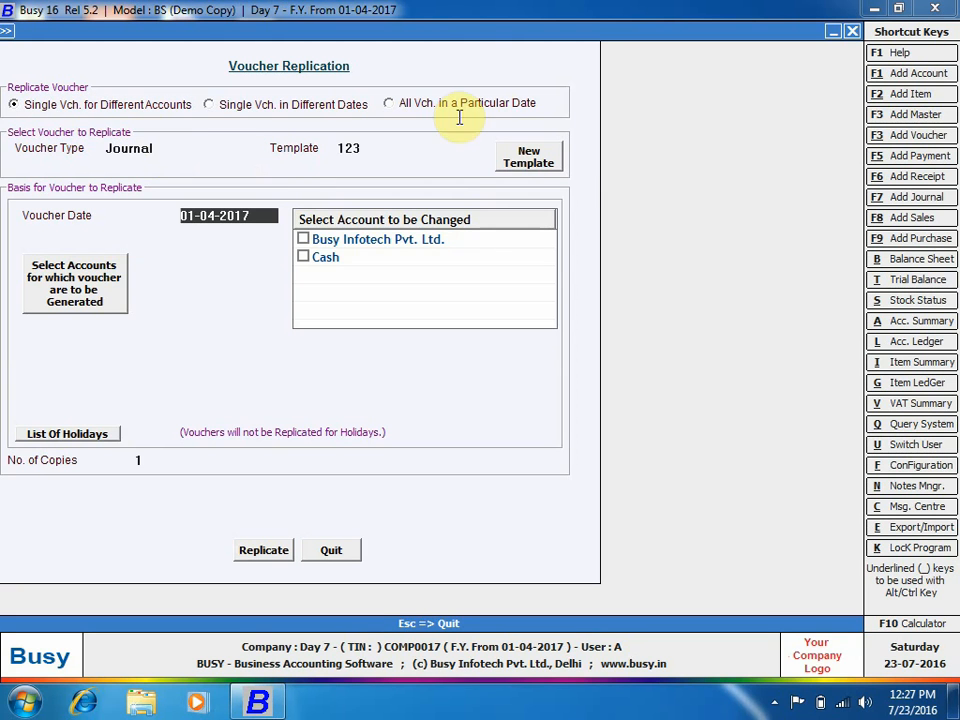
click(399, 147)
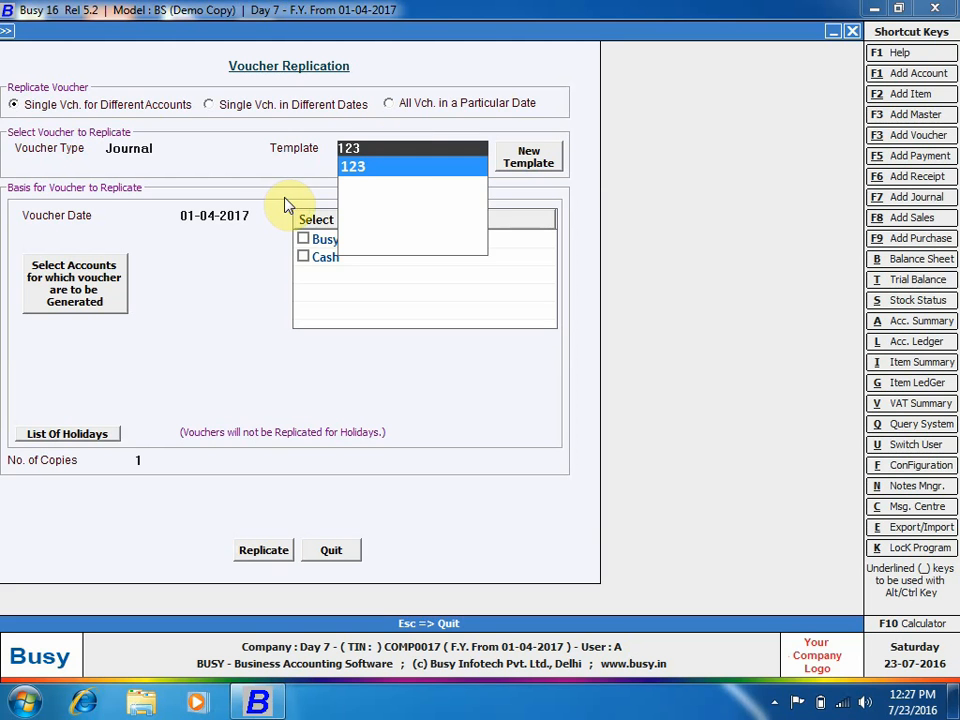
click(426, 167)
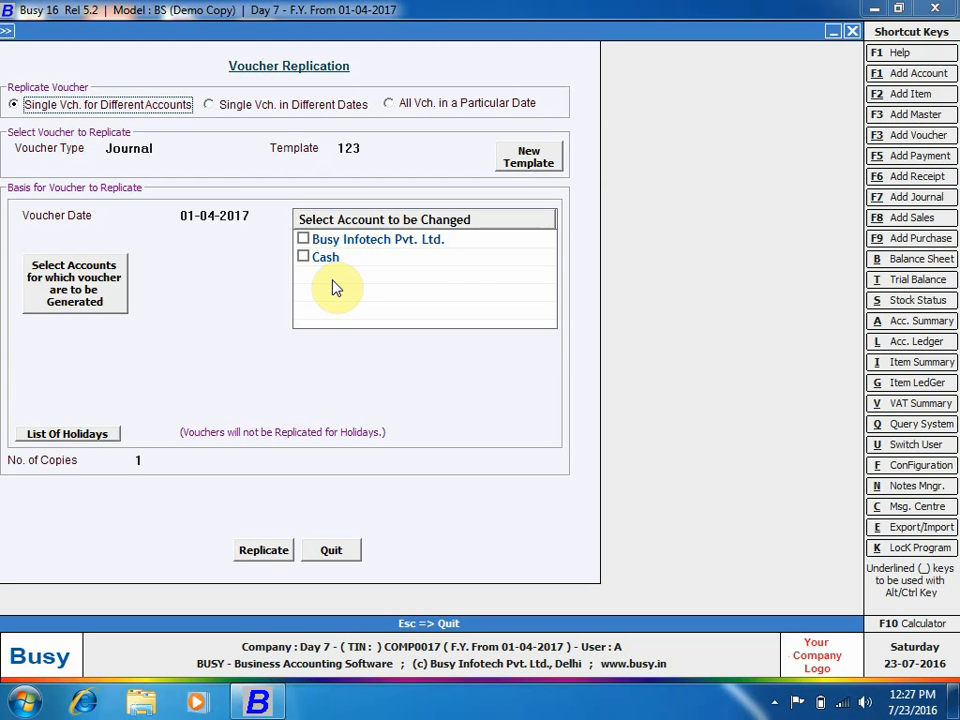
click(303, 241)
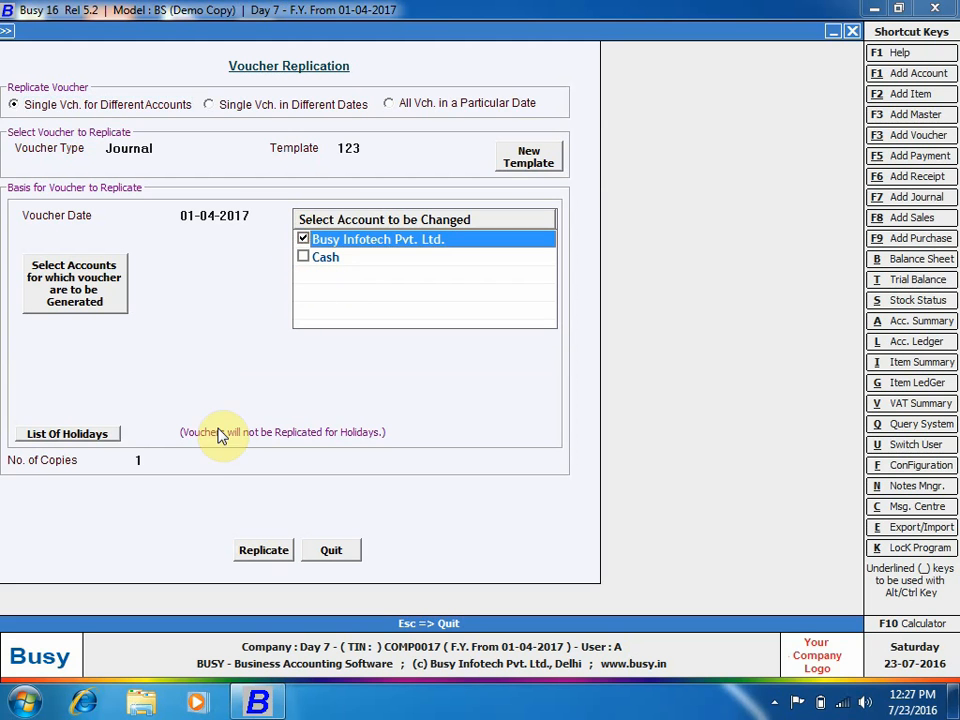
click(82, 286)
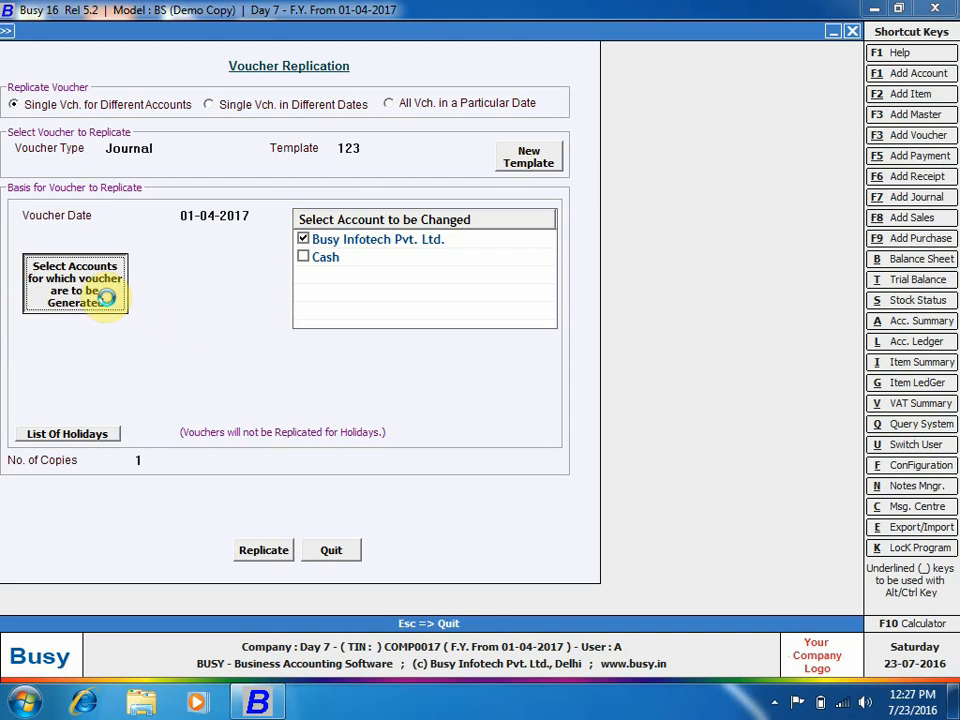
click(356, 88)
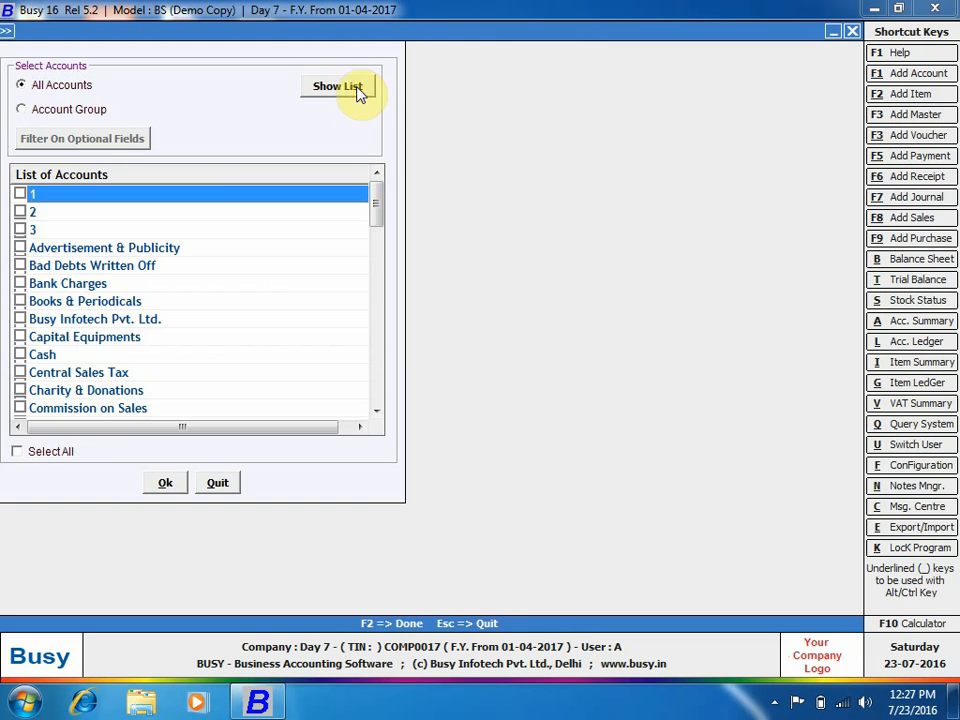
Tick accounts 1, 2 and 3, replicate template 123 for them, and close the form.
click(20, 194)
click(20, 211)
click(20, 229)
click(165, 485)
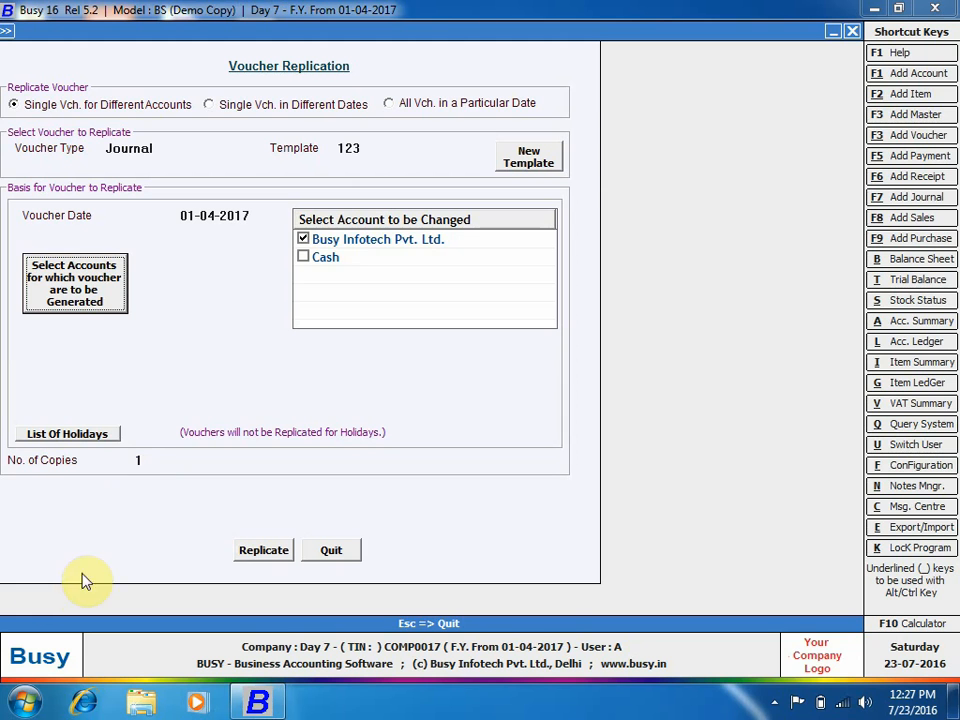
click(277, 557)
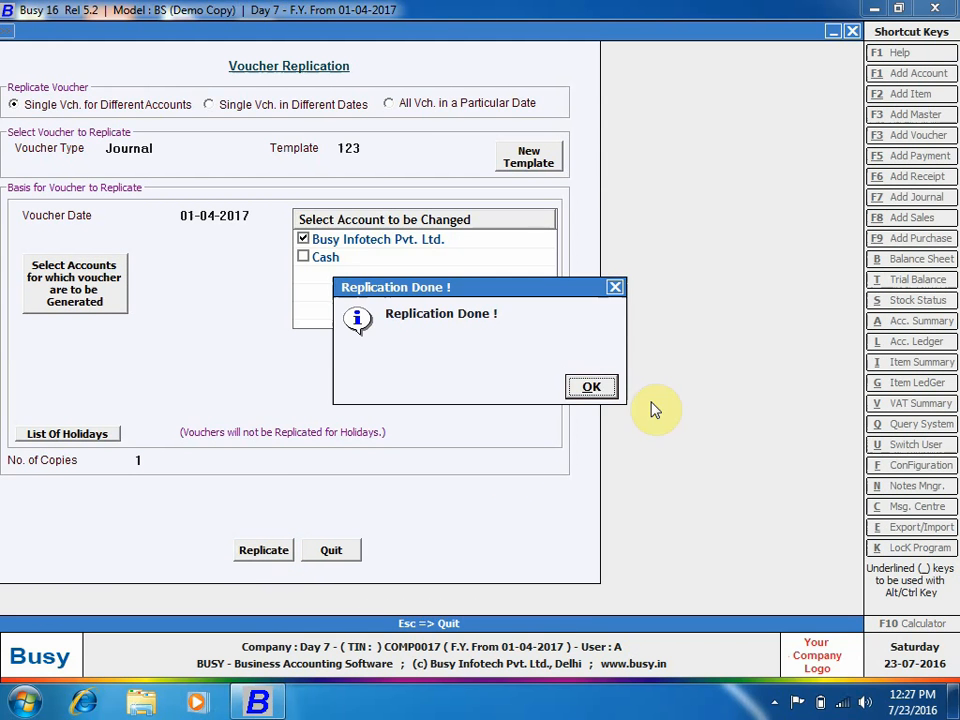
click(585, 387)
key(Escape)
key(Escape)
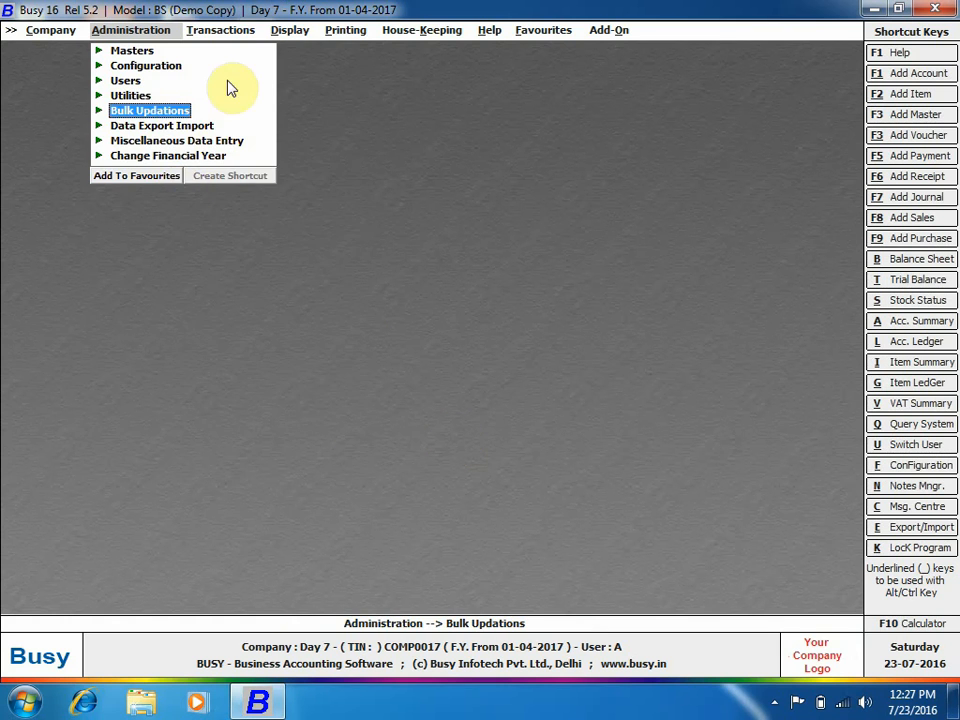
click(232, 31)
click(250, 200)
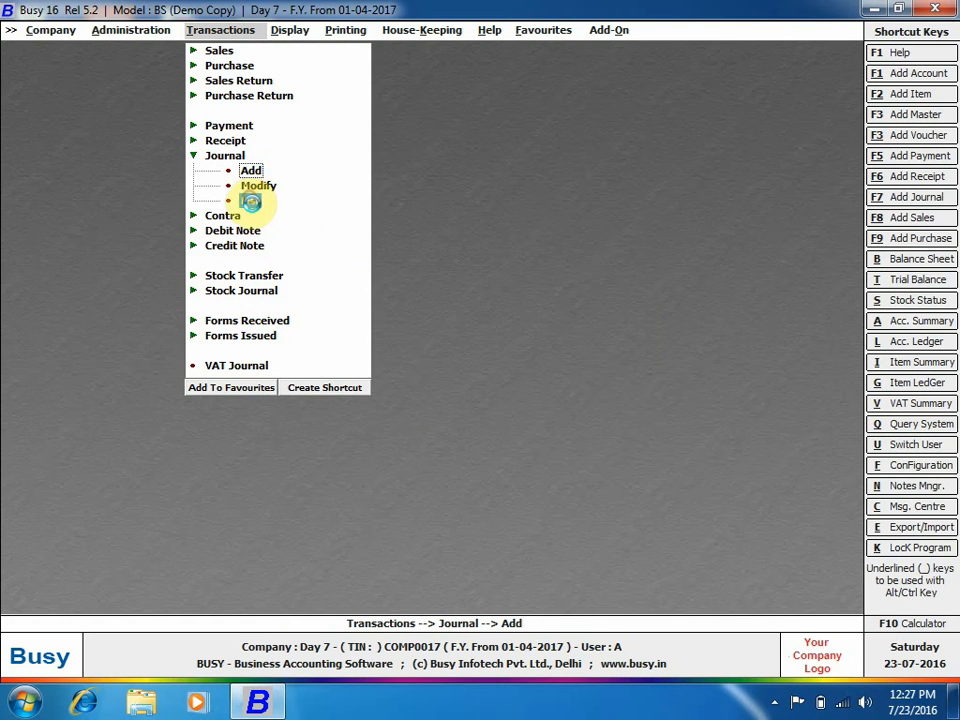
key(Return)
key(Return)
key(Return)
key(Return)
key(Return)
key(Return)
key(Return)
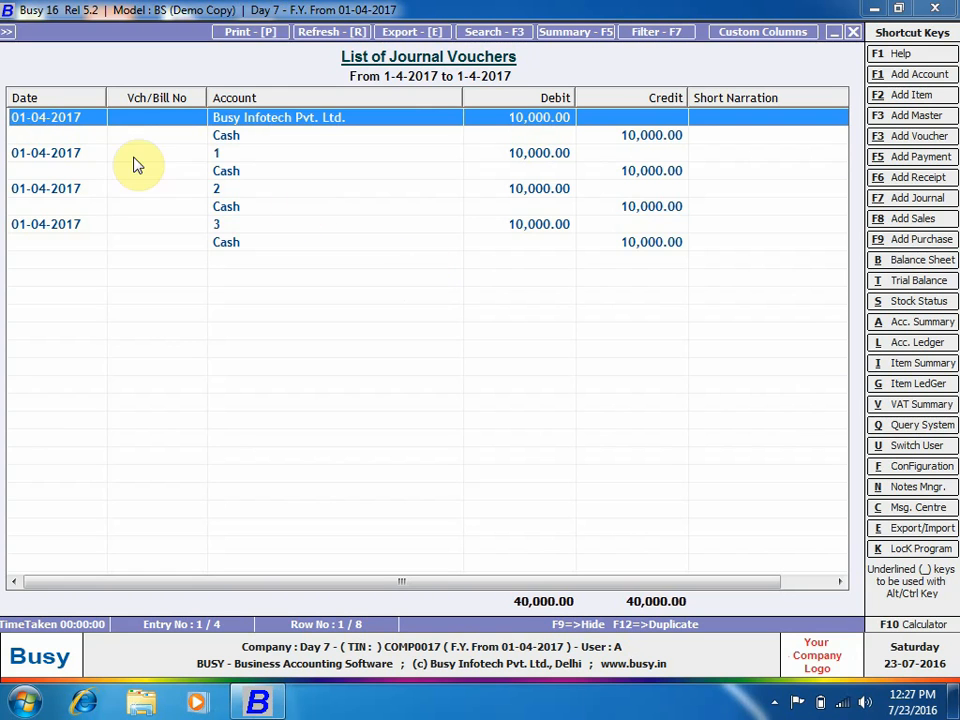
click(194, 157)
drag(204, 163, 214, 240)
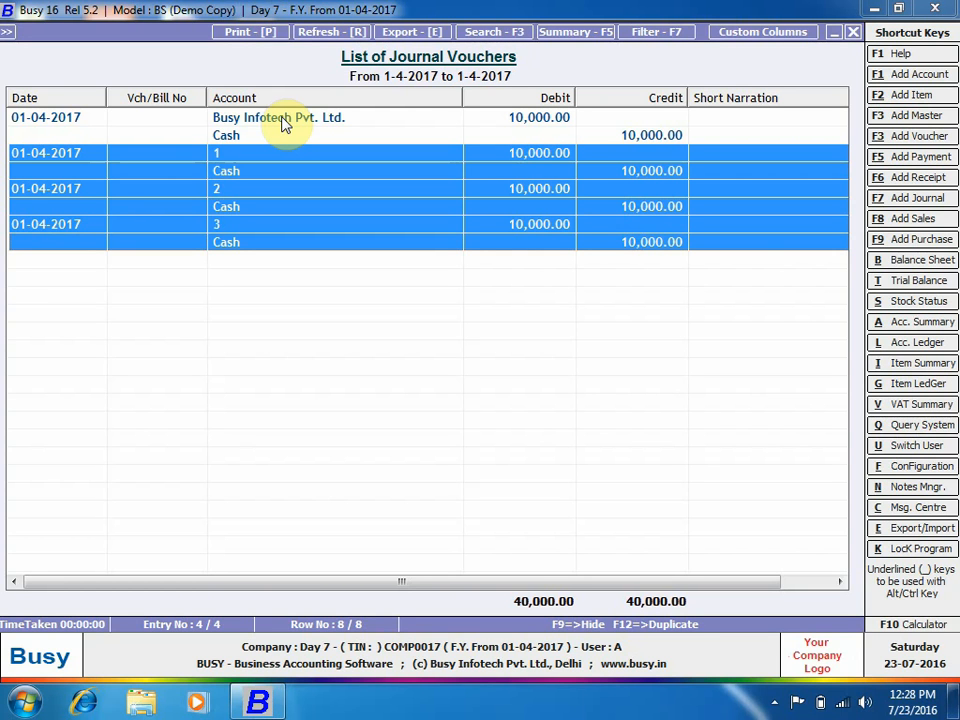
key(Escape)
key(Escape)
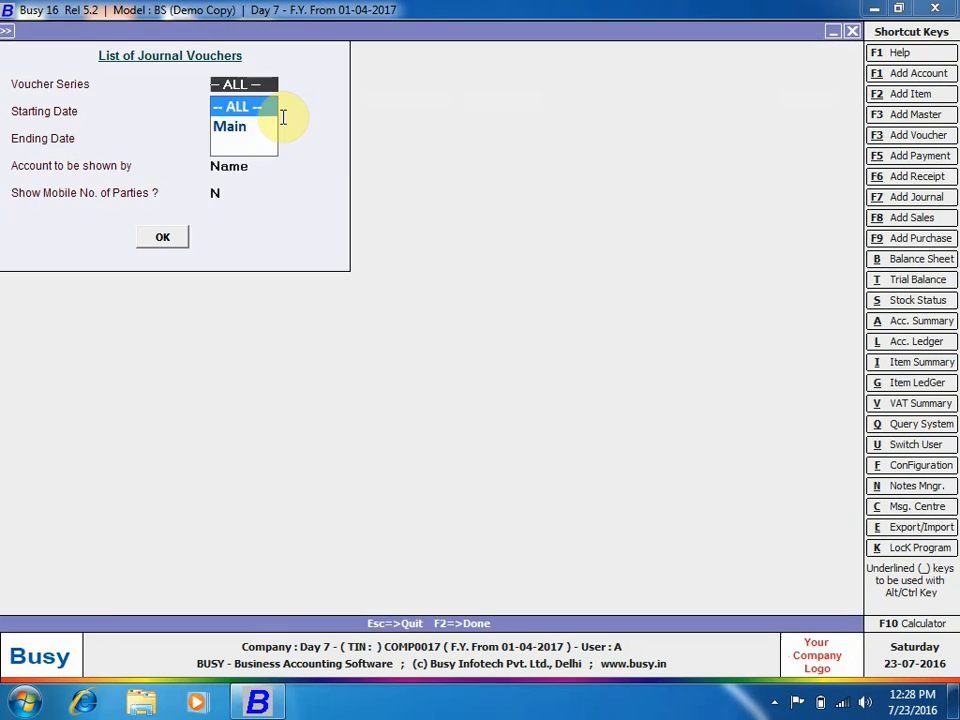
key(Escape)
key(Escape)
key(Left)
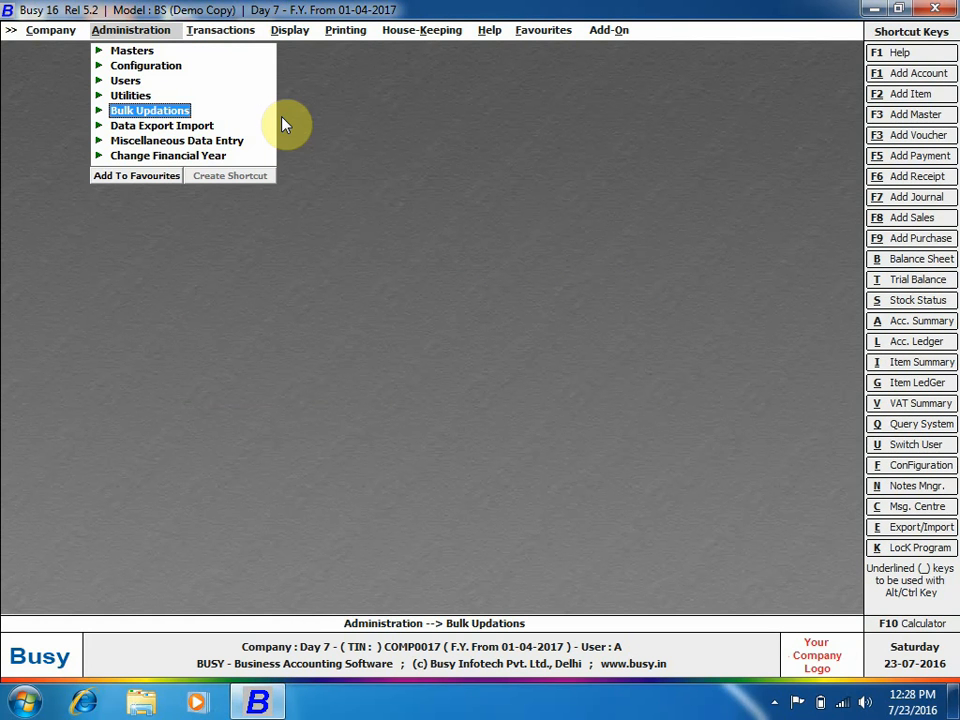
Open Voucher Replication in Single Vch. in Different Dates mode, then bring up the main sections list.
click(174, 111)
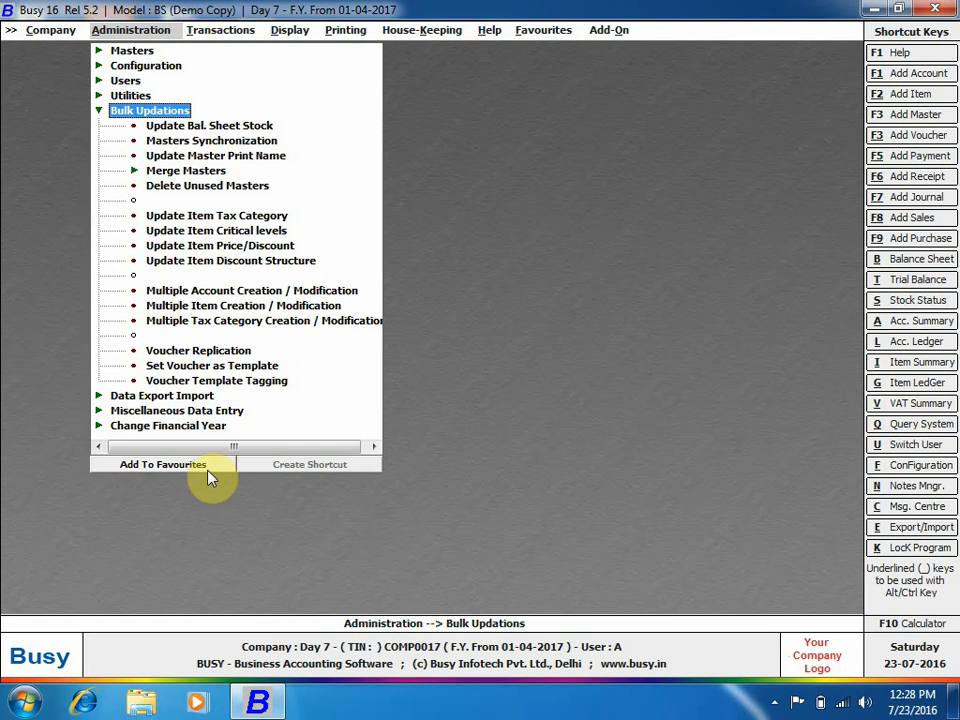
click(222, 352)
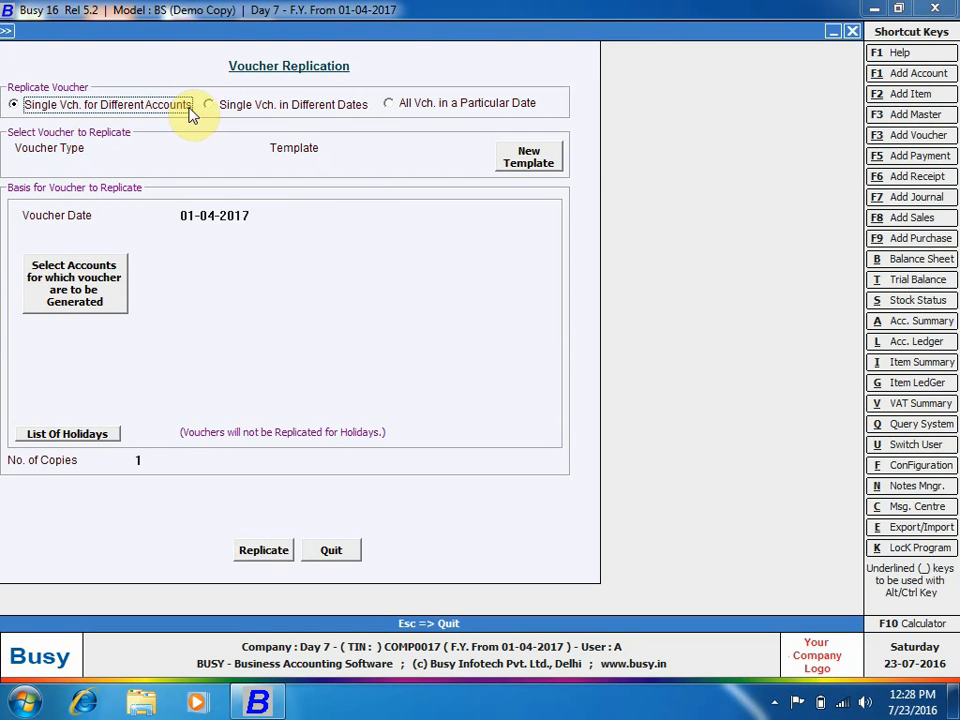
click(249, 110)
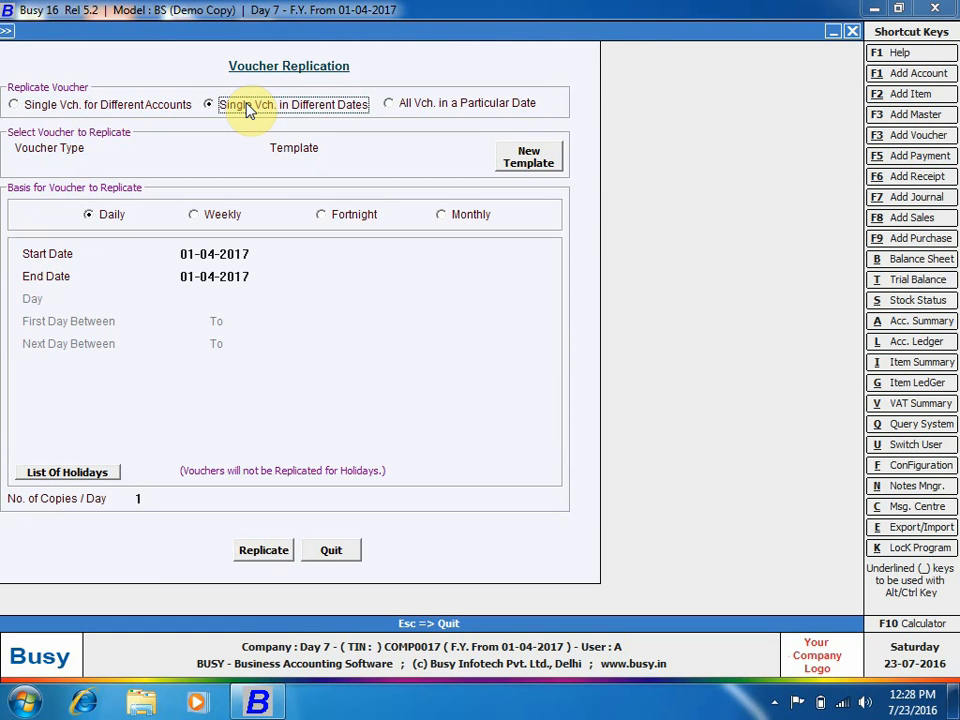
click(167, 146)
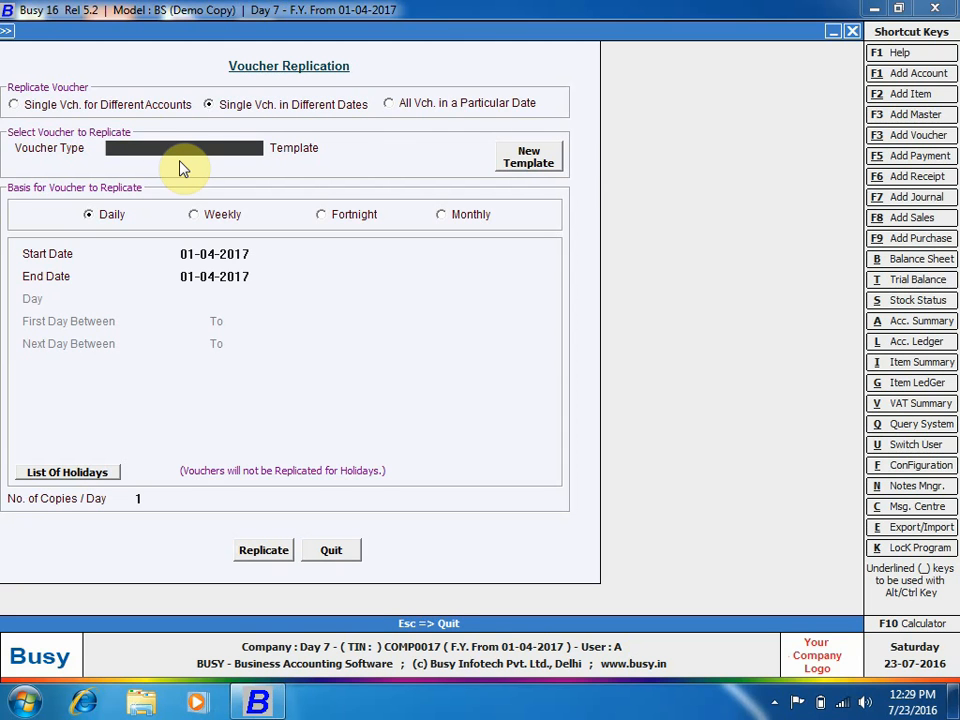
click(11, 30)
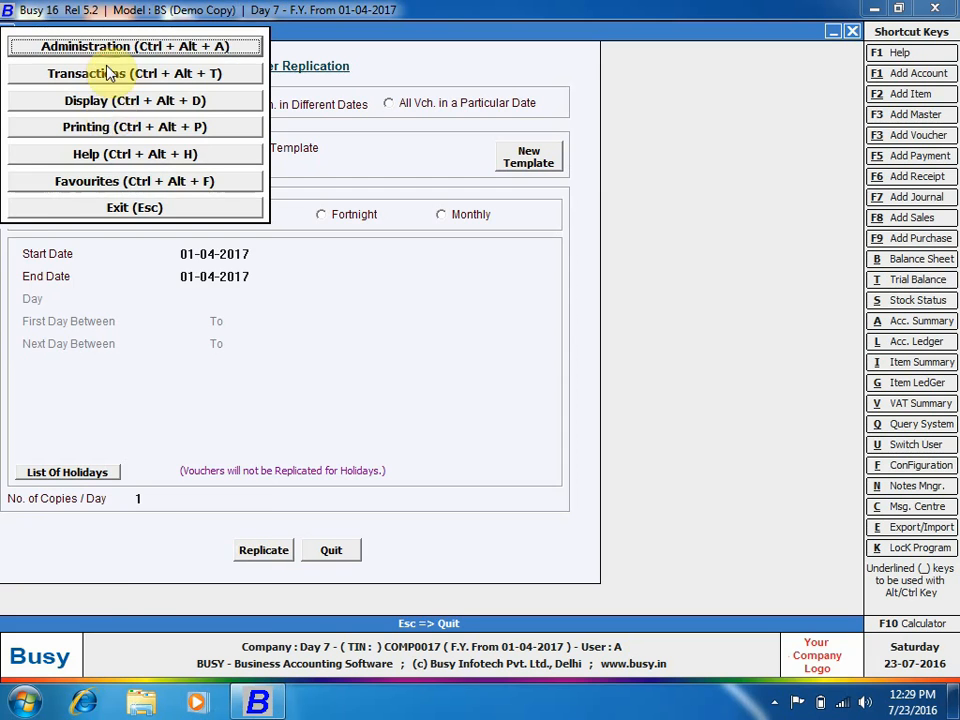
Start a new journal voucher with Miscellaneous Expenses as the debit account.
click(110, 75)
click(66, 216)
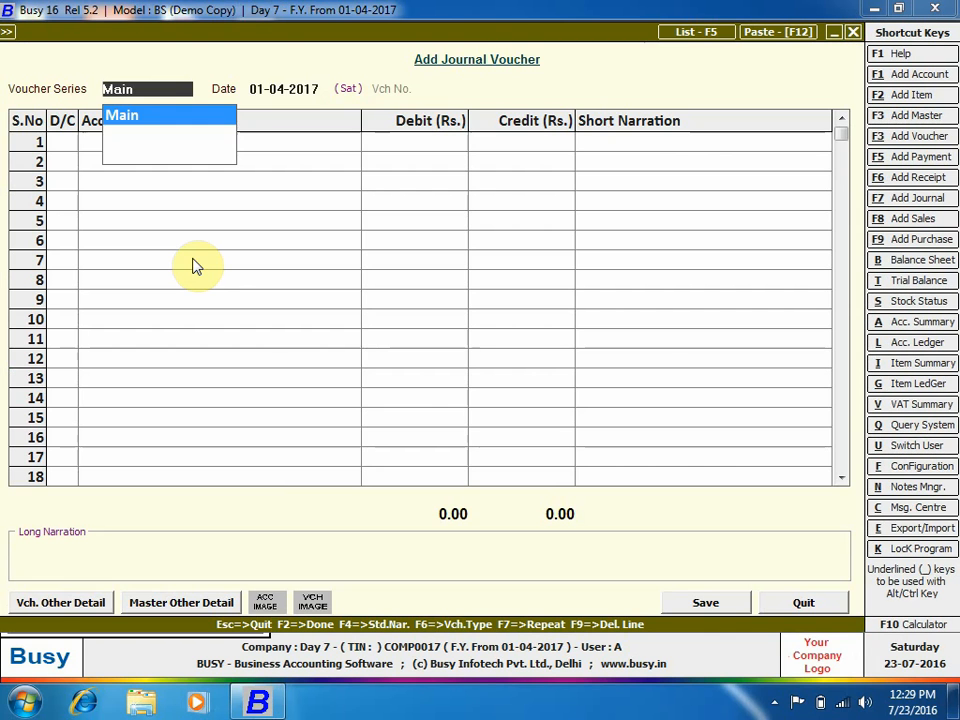
key(Return)
text(7/)
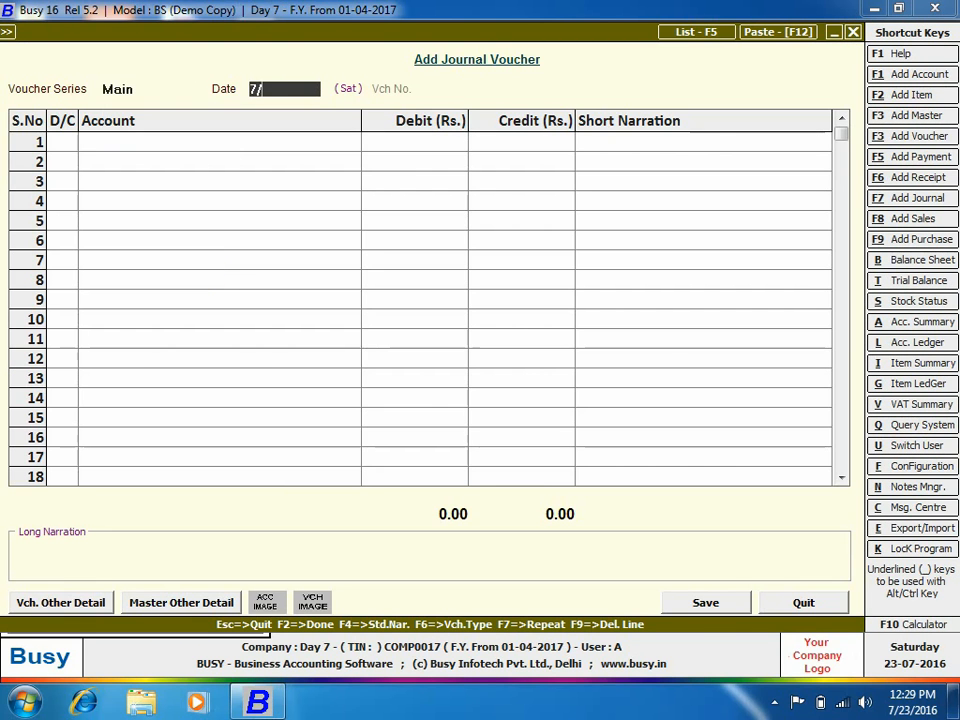
text(4)
key(Return)
key(Return)
text(mi)
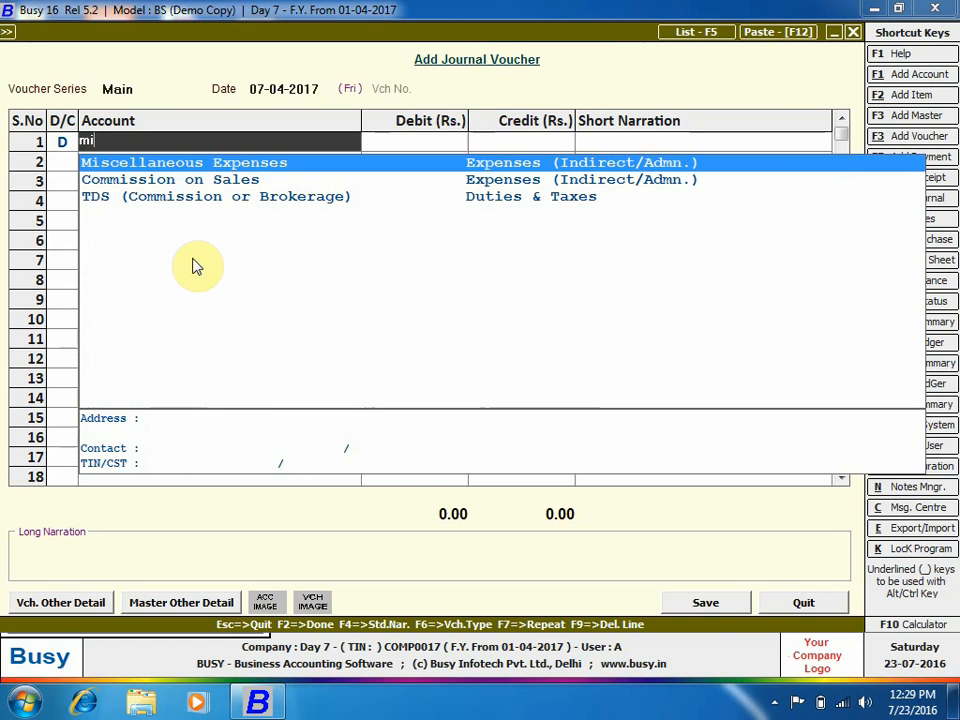
click(294, 163)
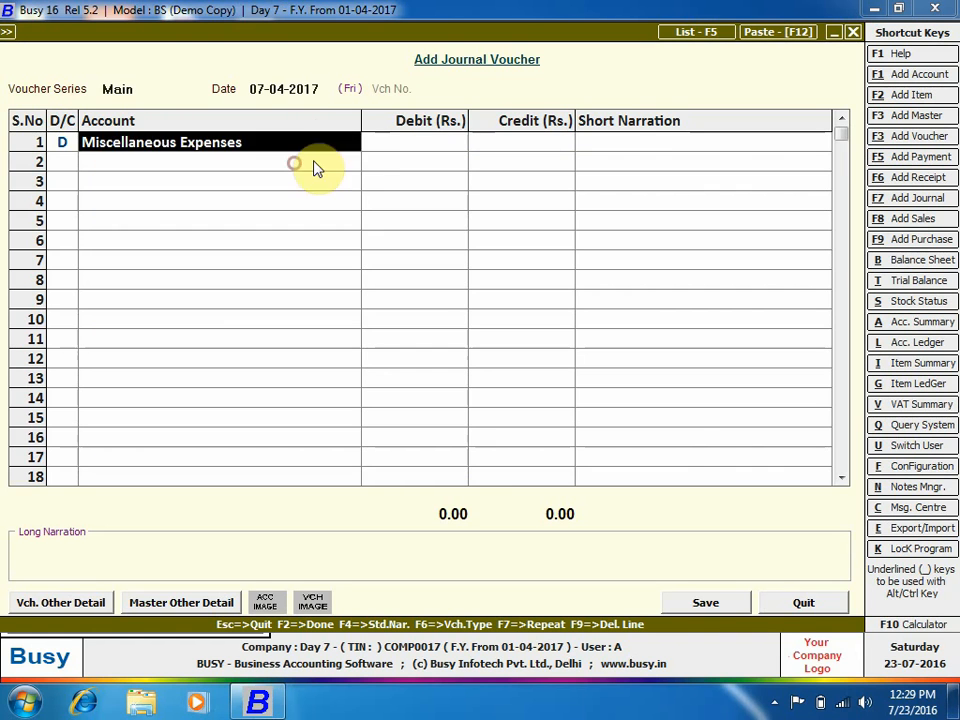
click(388, 145)
Change the voucher date to 02-04-2017 and debit 1,000.
click(324, 87)
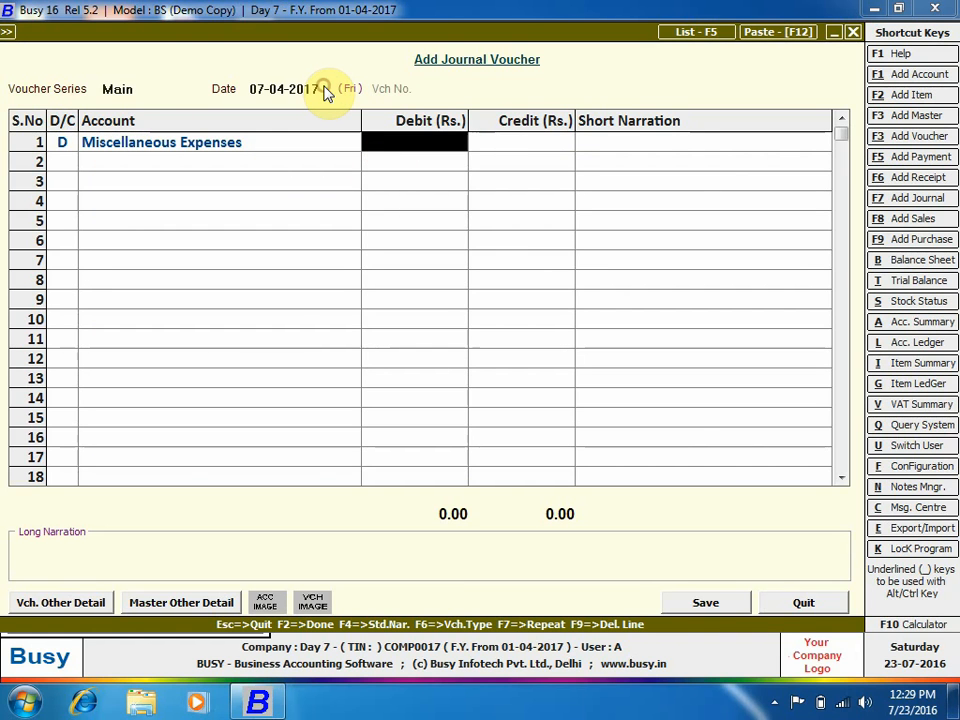
click(316, 89)
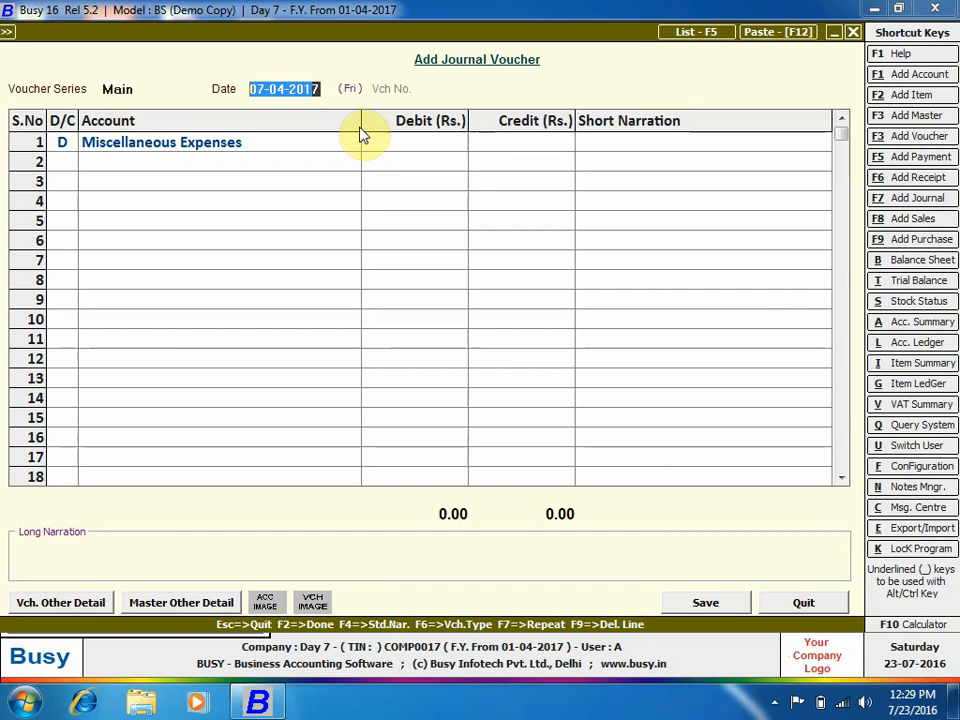
click(322, 92)
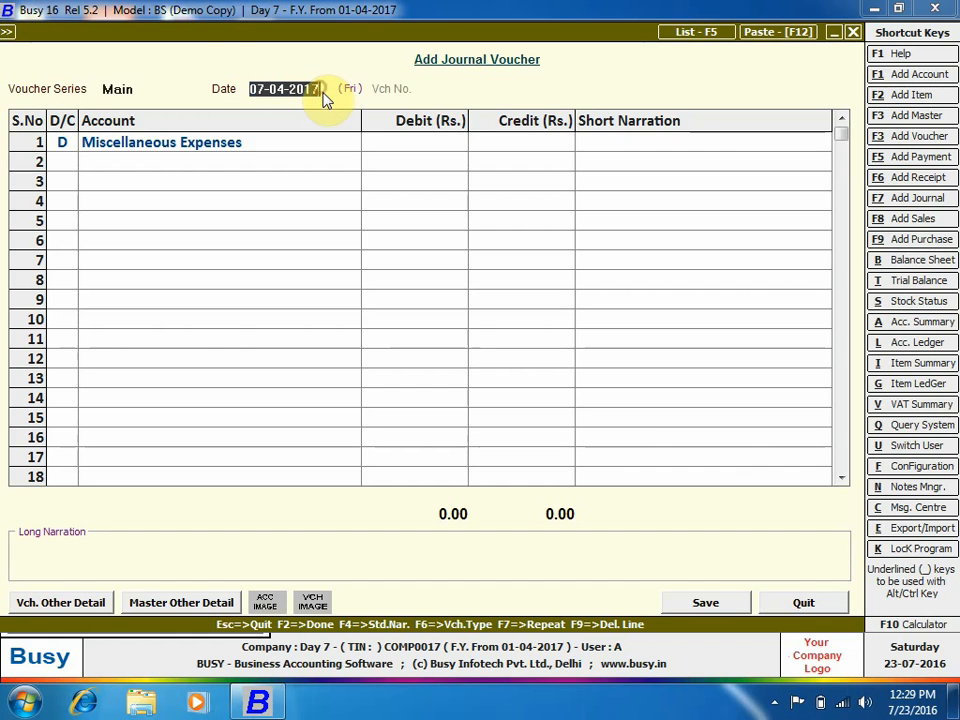
key(BackSpace)
key(BackSpace)
key(BackSpace)
key(BackSpace)
key(BackSpace)
key(BackSpace)
key(BackSpace)
key(BackSpace)
key(BackSpace)
key(BackSpace)
text(02/4)
key(Return)
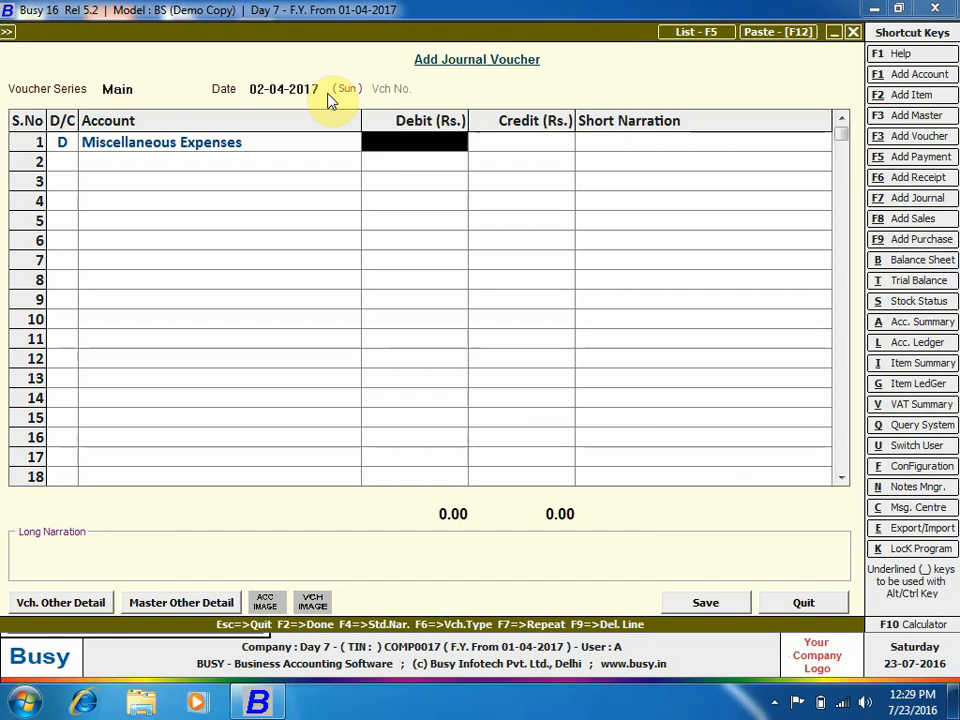
text(1000)
key(Return)
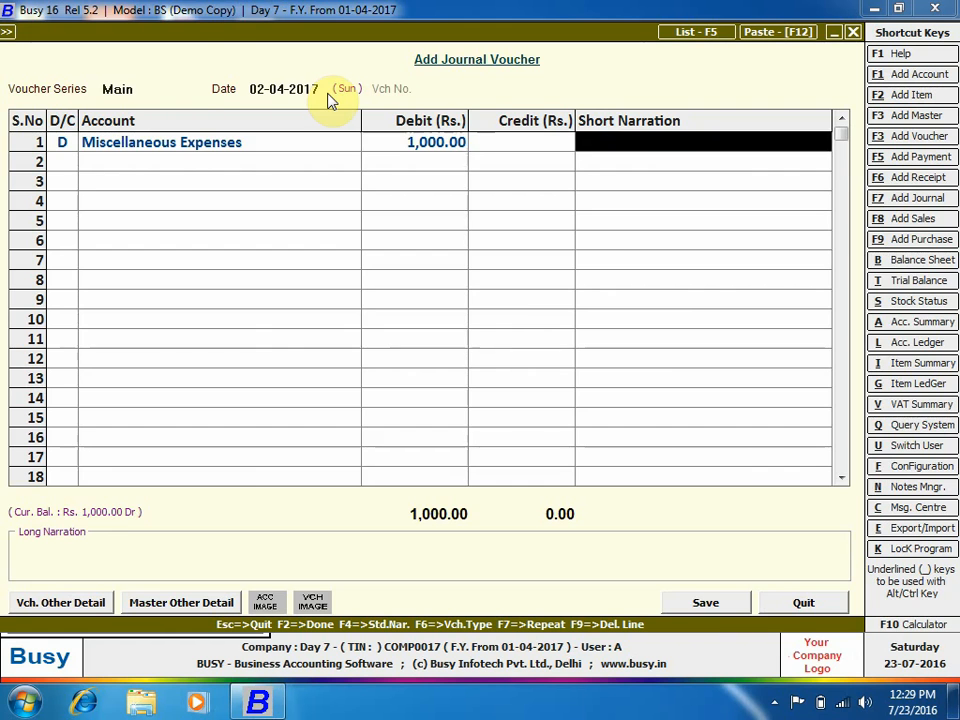
Credit Cash, save the voucher past the negative-cash warning, and close it.
key(Return)
key(Return)
key(Return)
key(Left)
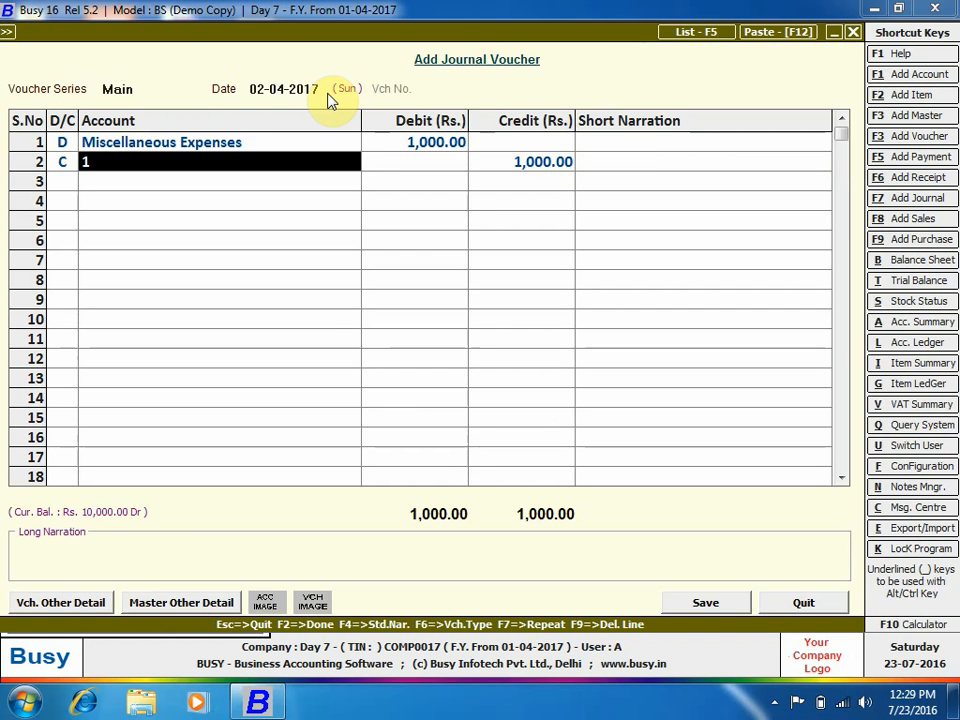
text(ca)
key(Down)
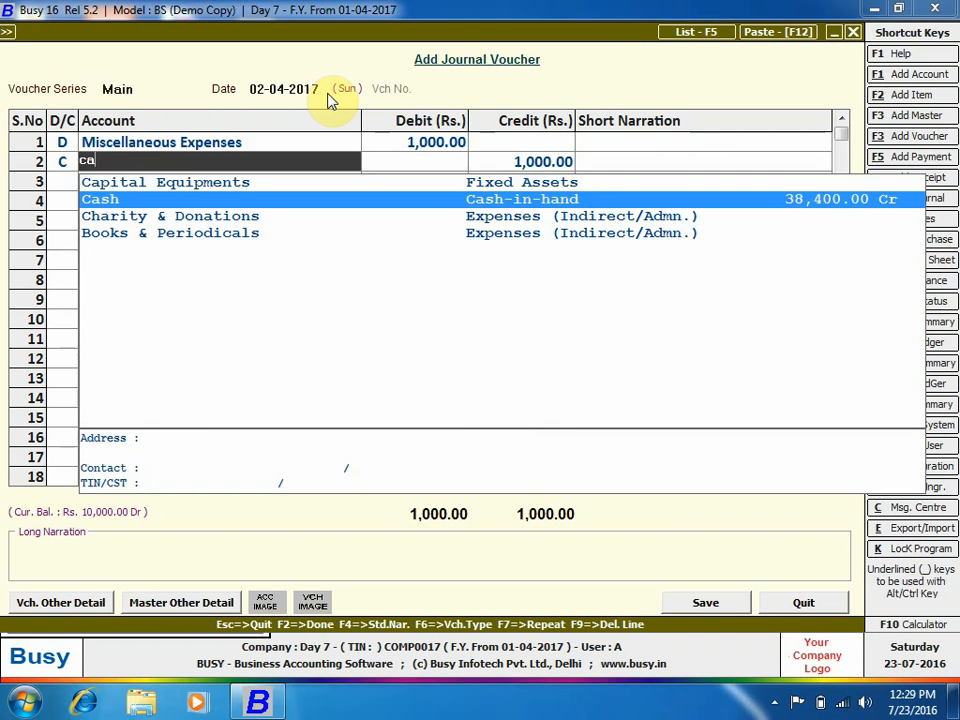
key(Return)
key(Return)
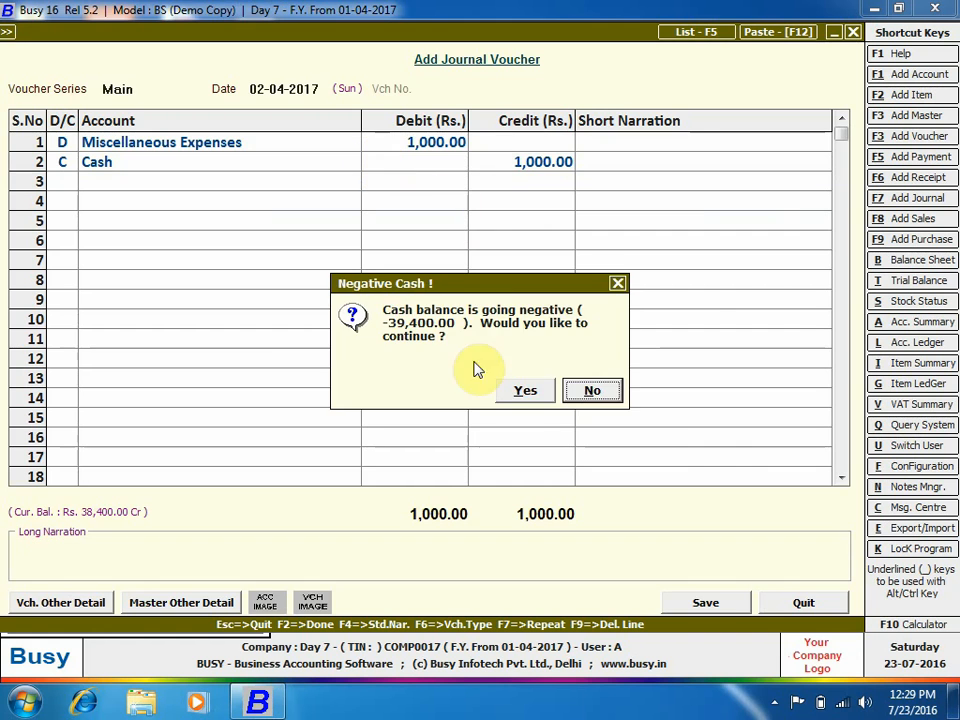
click(530, 389)
click(510, 388)
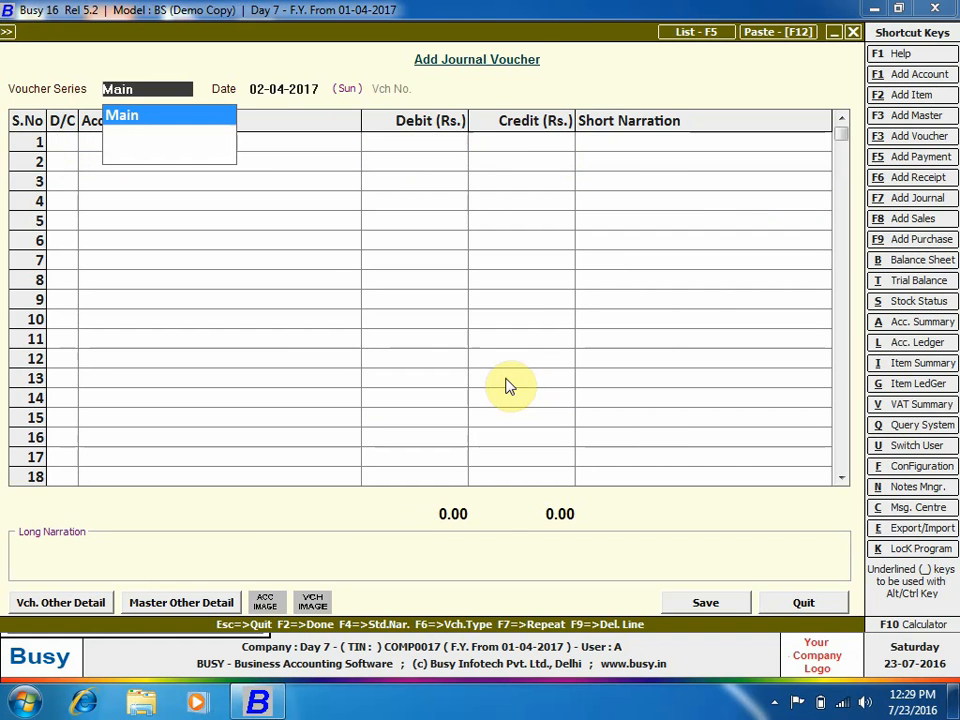
key(Escape)
key(Escape)
key(Escape)
key(Escape)
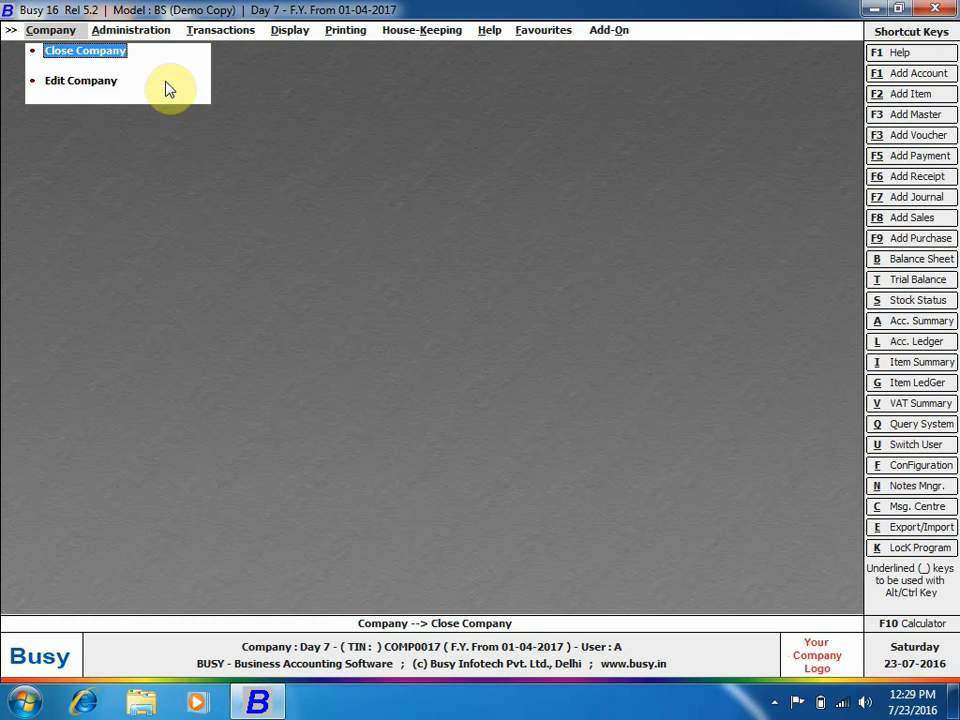
Set Voucher Replication to Single Vch. in Different Dates with Journal, then start a new template.
click(148, 30)
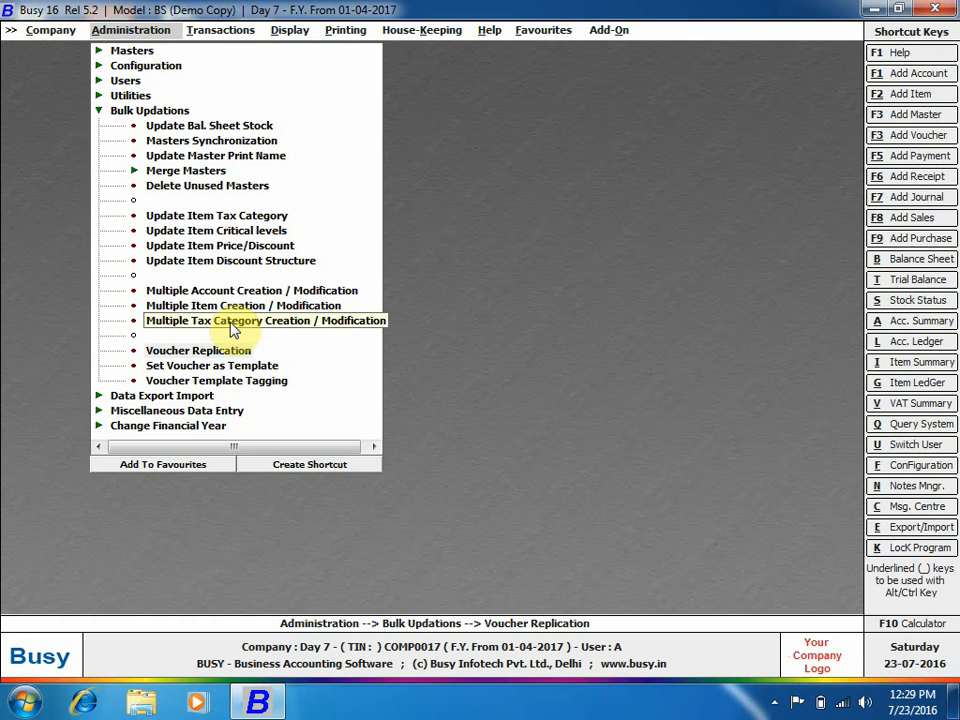
key(Return)
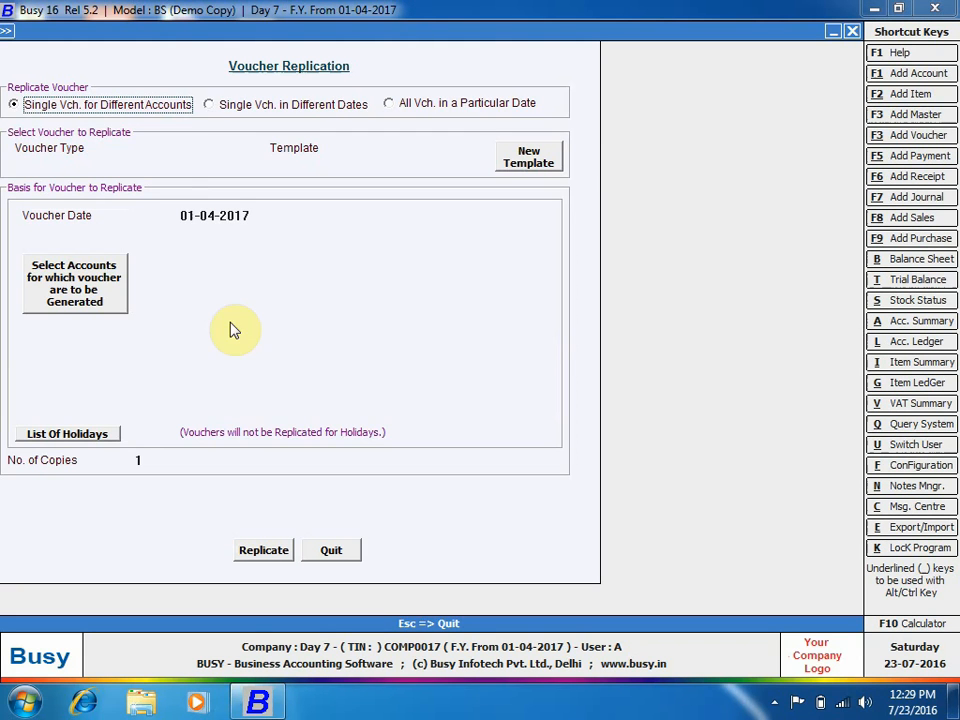
click(300, 106)
click(208, 148)
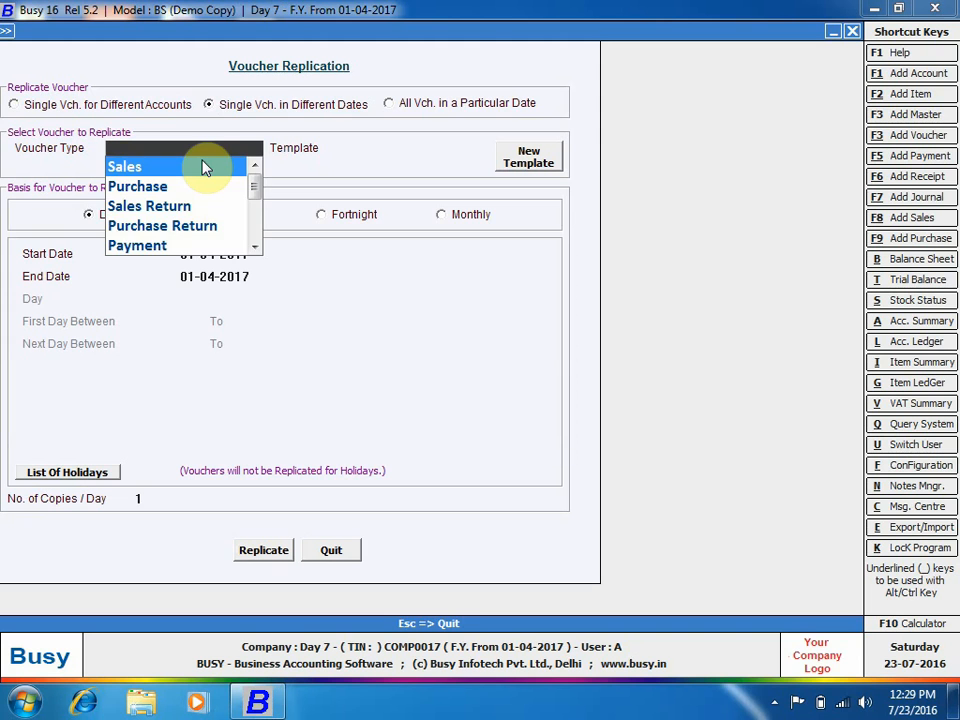
text(jo)
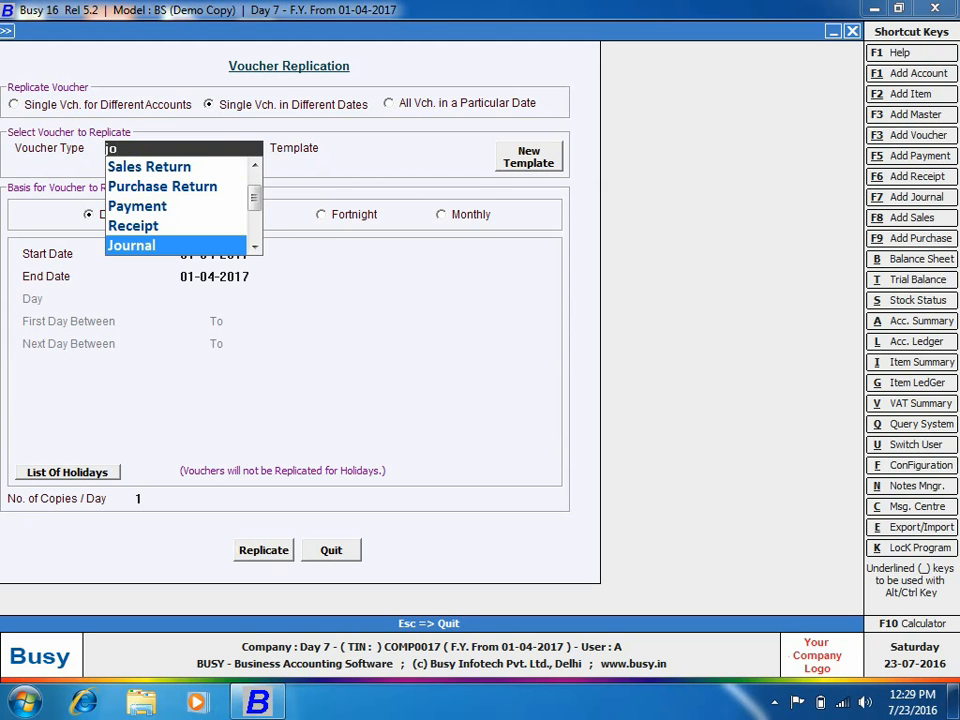
key(Return)
key(Return)
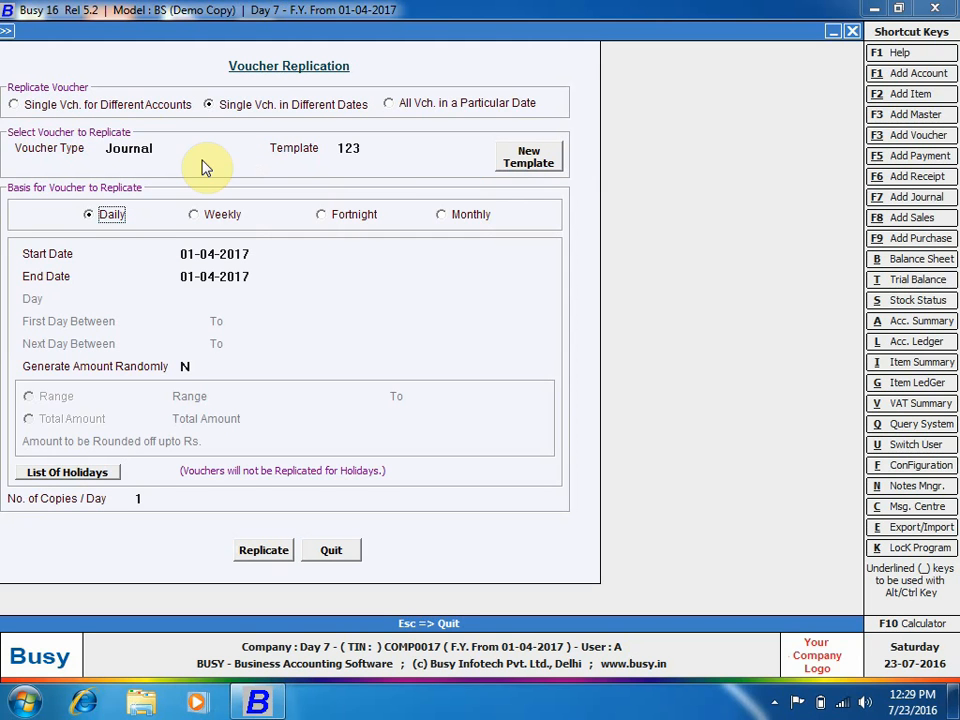
click(531, 163)
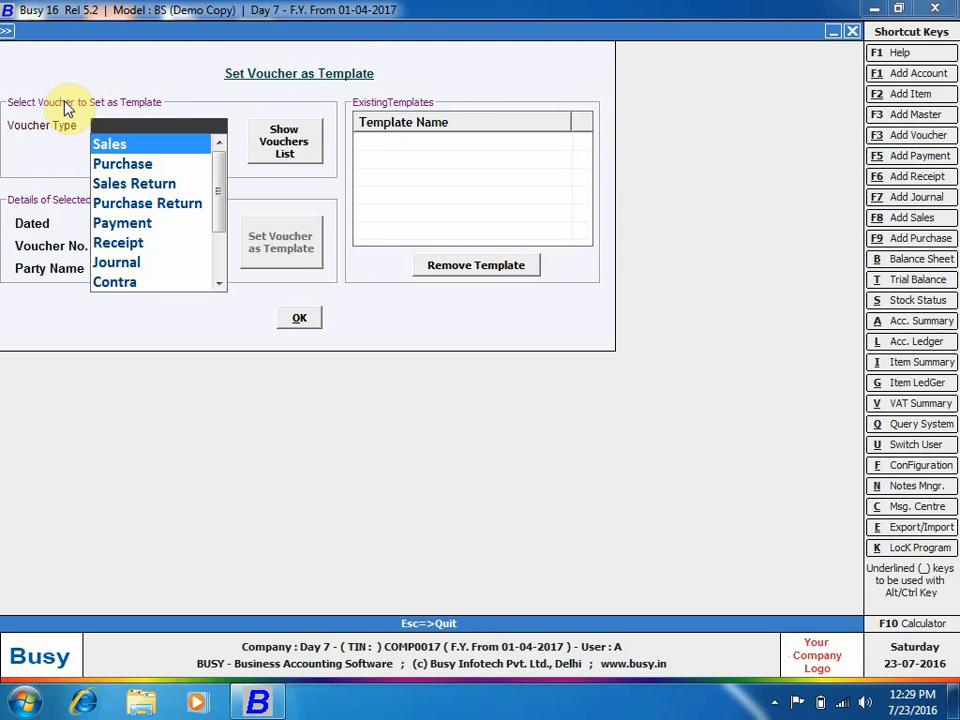
Create Journal template 1234 from the 02-04-2017 Miscellaneous Expenses voucher, listing all series.
text(j)
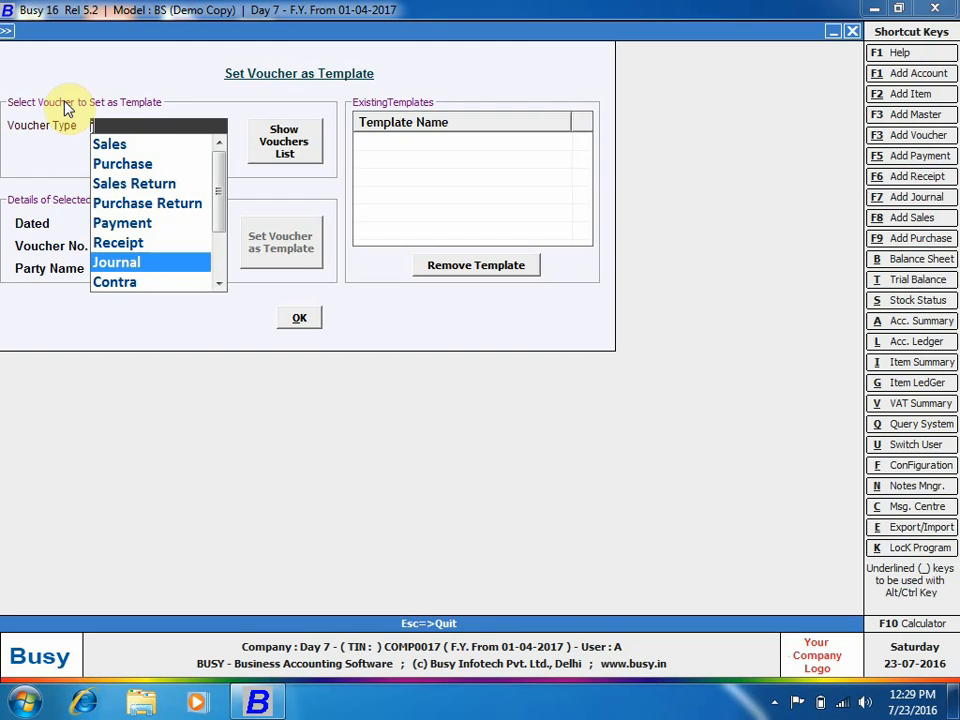
key(Return)
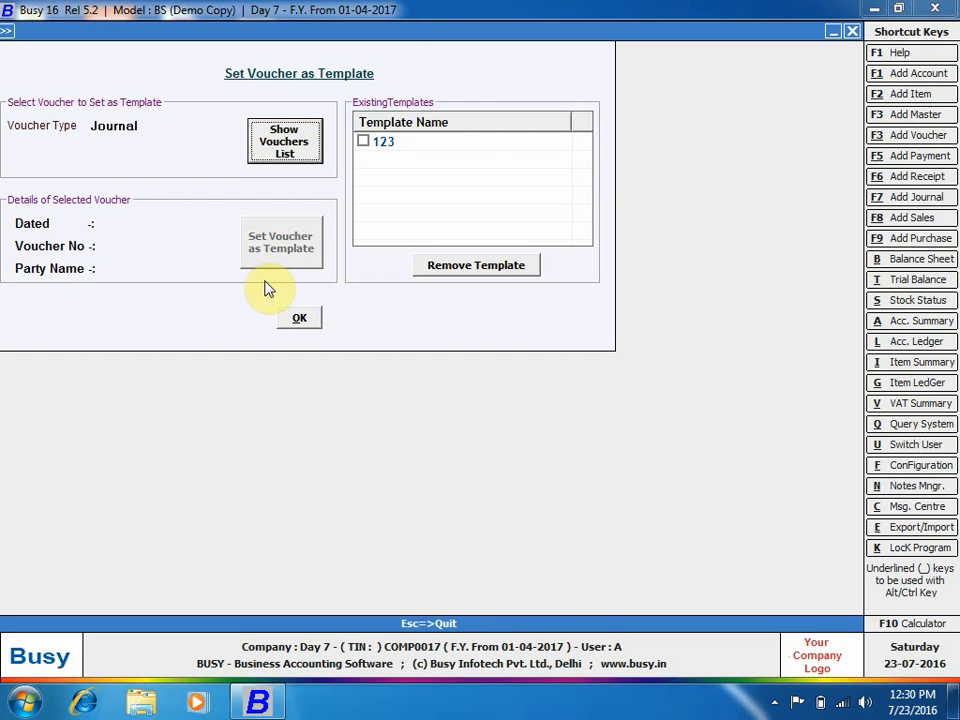
click(293, 160)
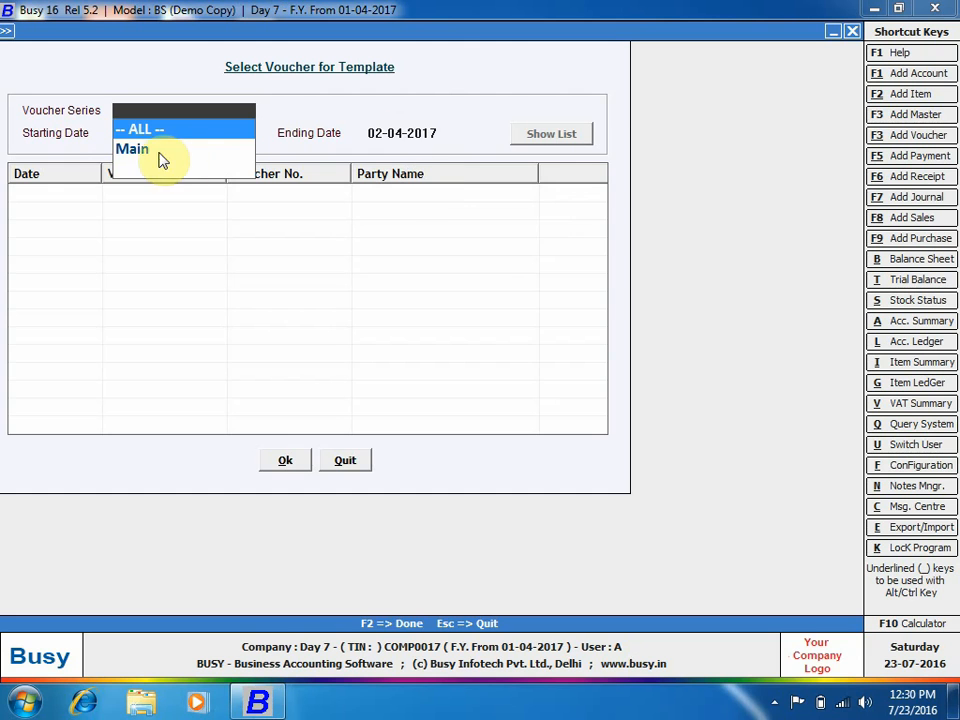
key(Return)
key(Return)
key(Return)
key(Return)
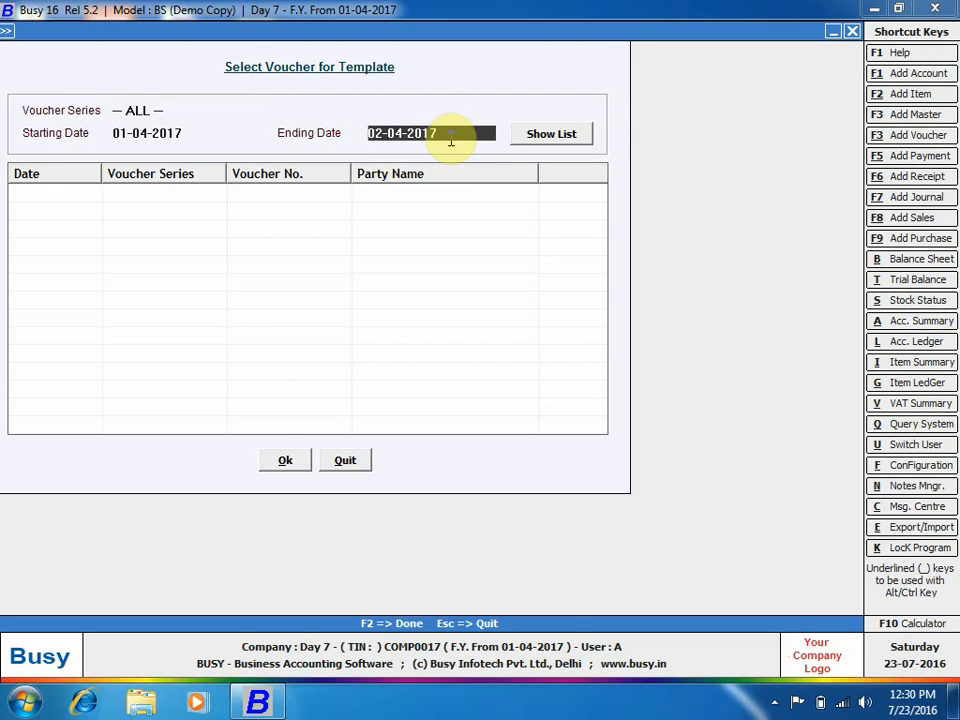
click(70, 246)
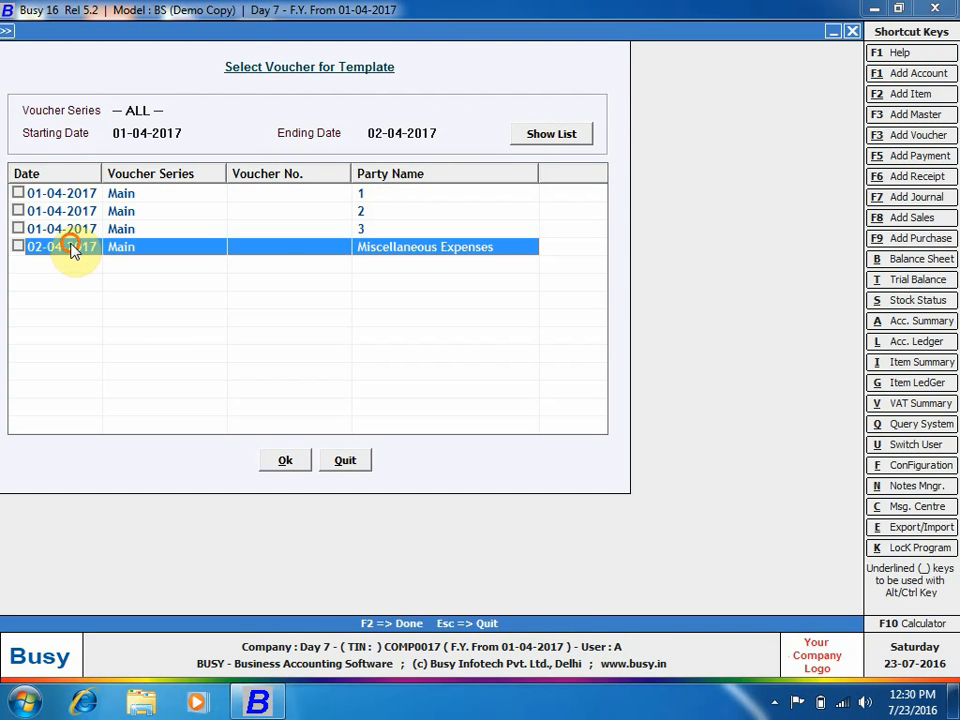
click(290, 461)
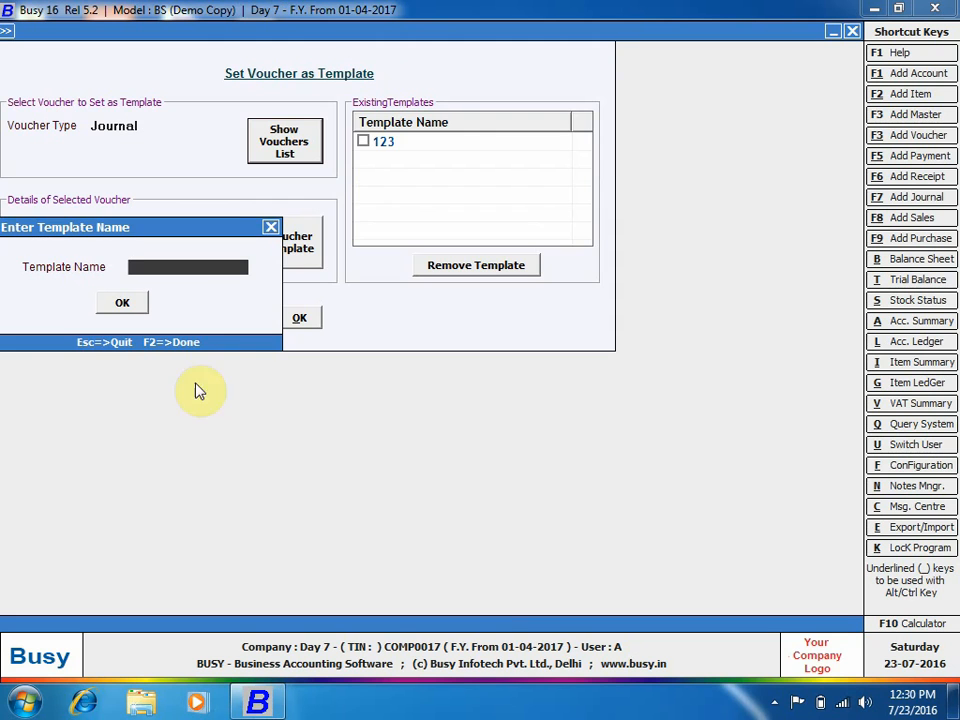
text(1234)
click(122, 302)
Finish saving the template and choose template 1234 for replication.
click(296, 318)
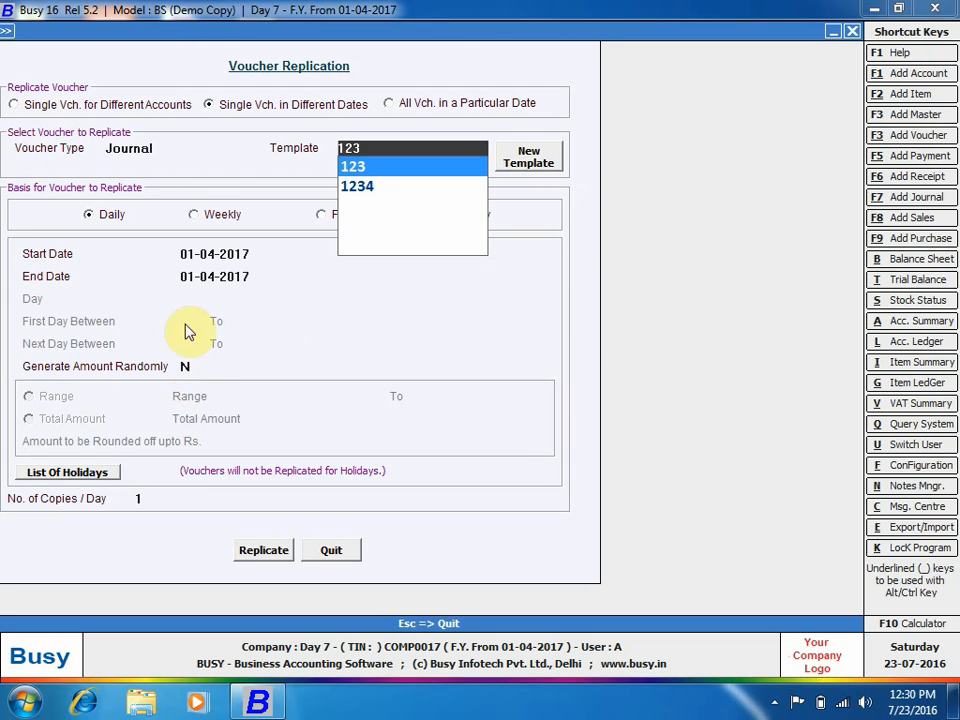
key(Down)
key(Return)
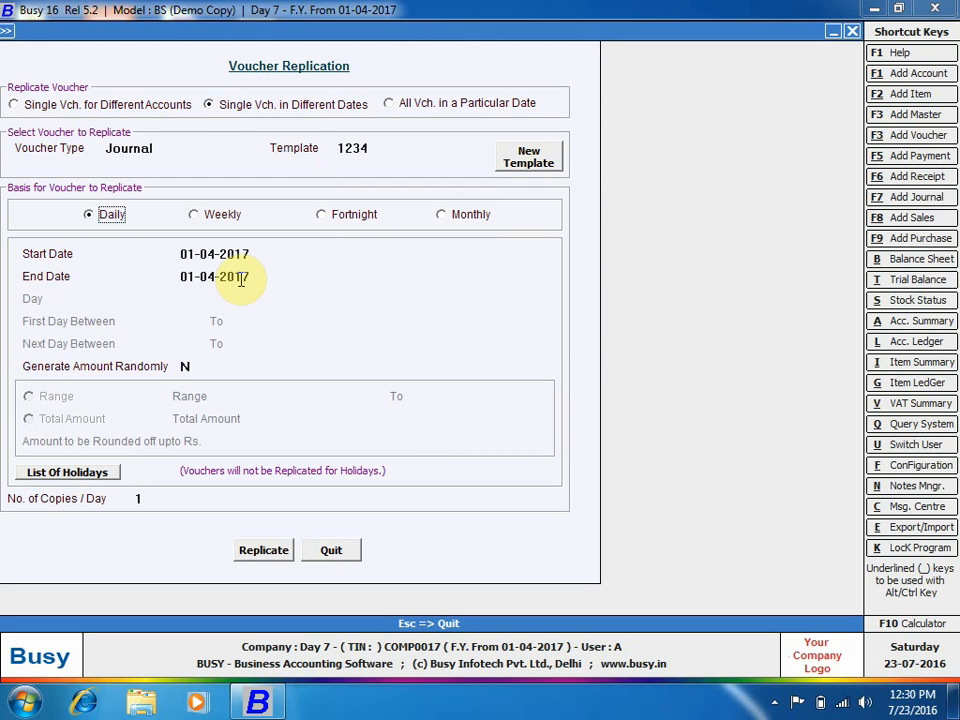
Set weekly replication from 01-04-2017 to 30-04-2017.
click(211, 222)
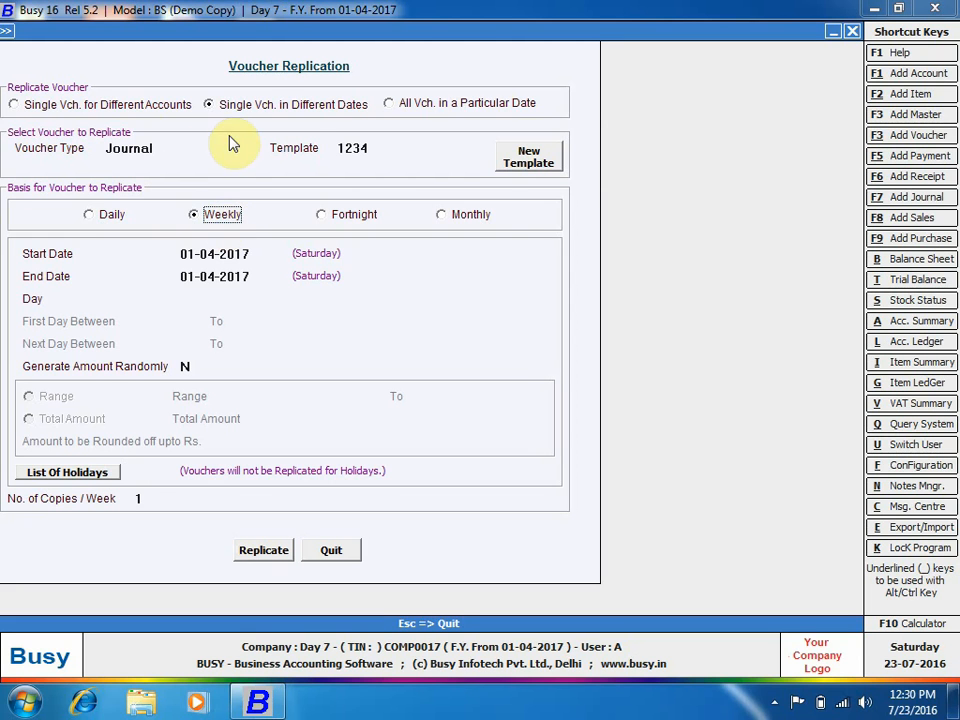
click(256, 253)
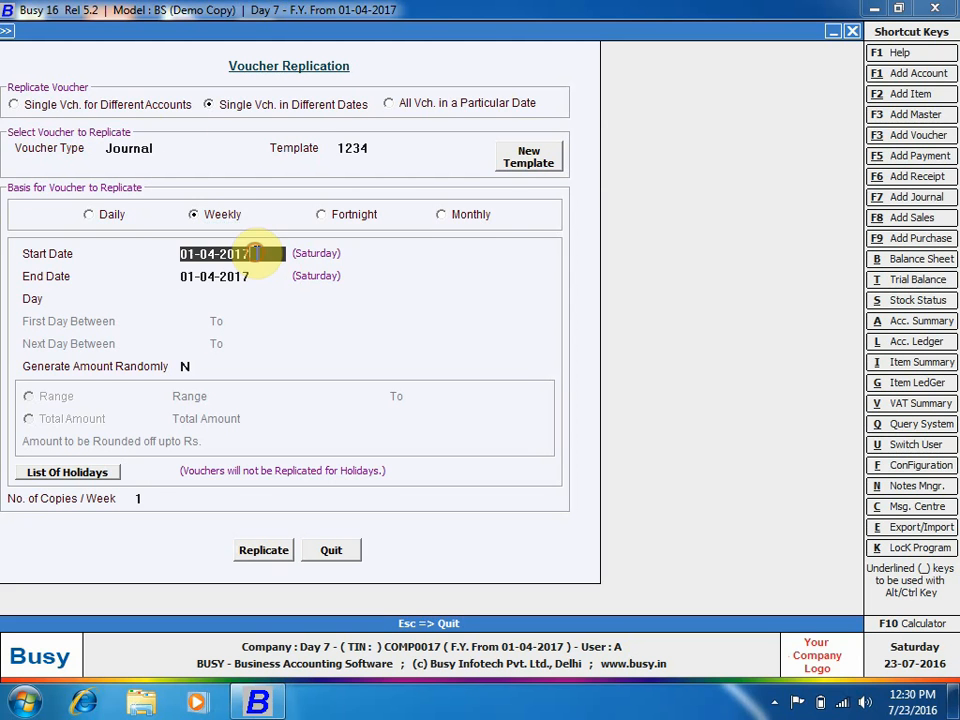
click(264, 274)
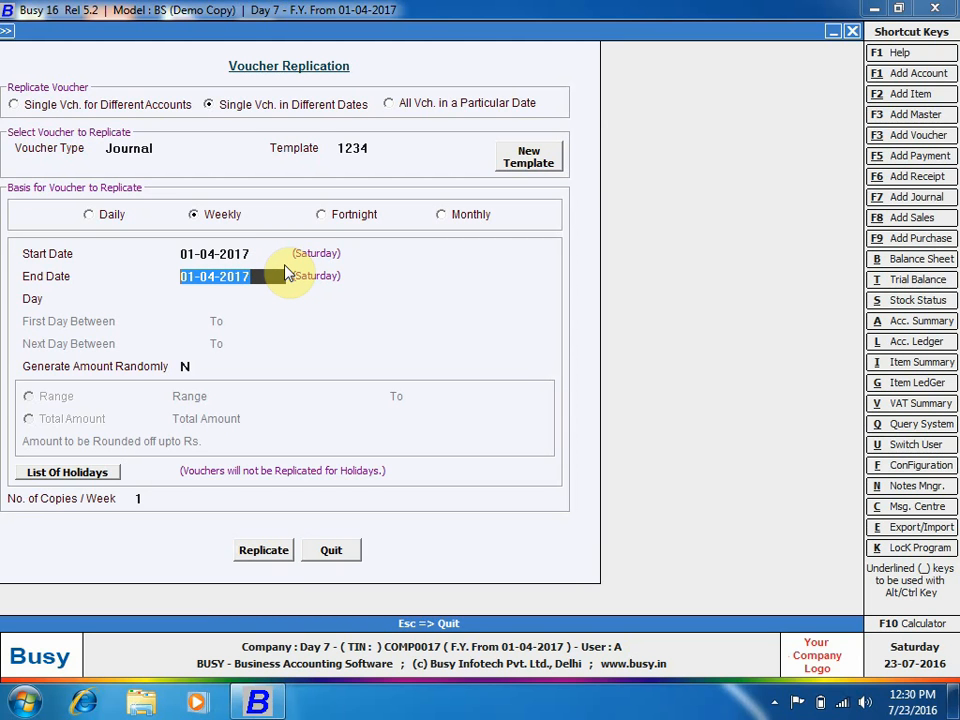
key(BackSpace)
text(30/4)
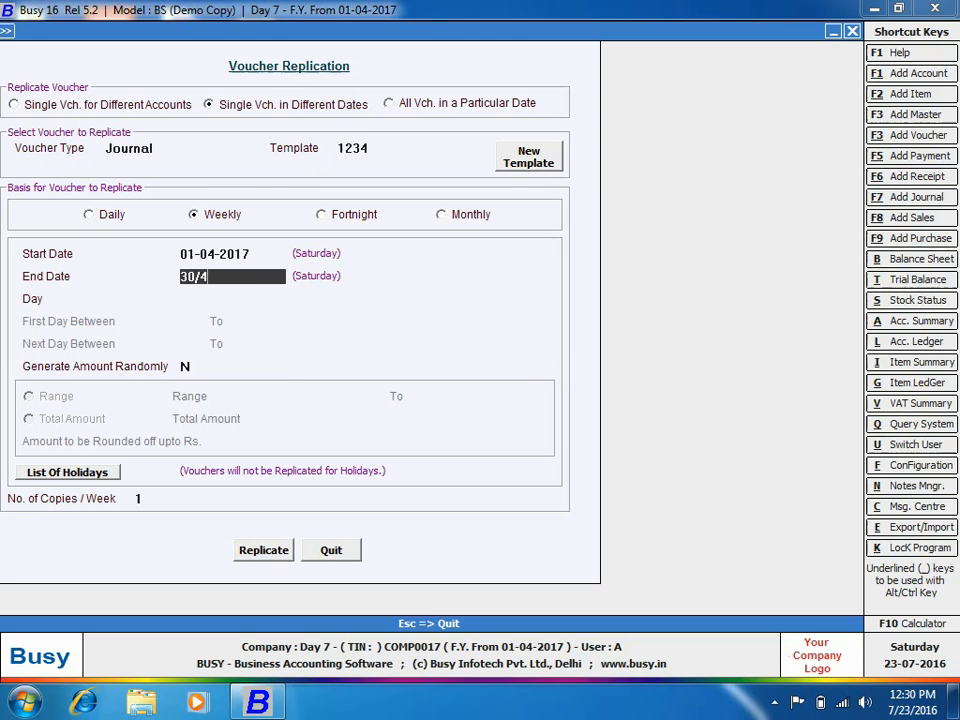
key(Return)
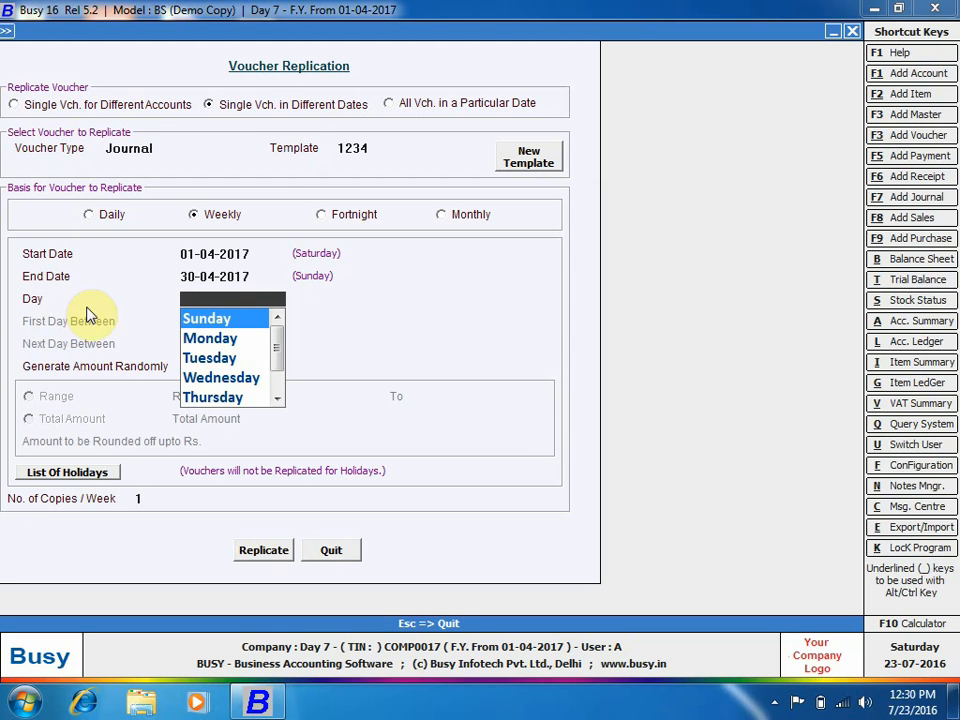
Replicate on Tuesdays with Generate Amount Randomly set back to N, then dismiss the completion message.
click(222, 360)
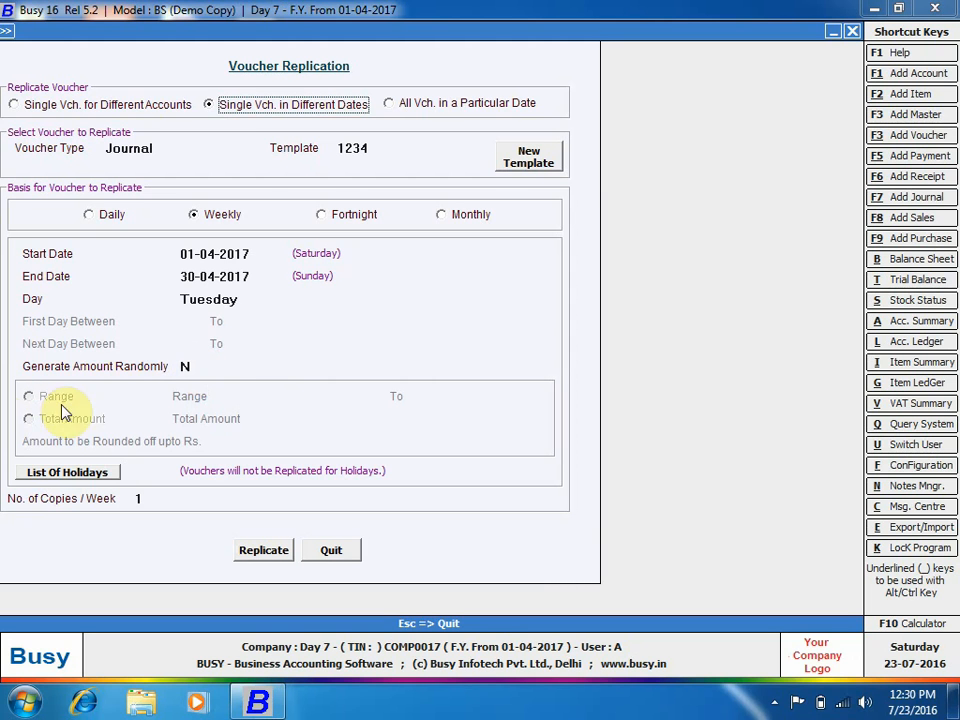
click(186, 367)
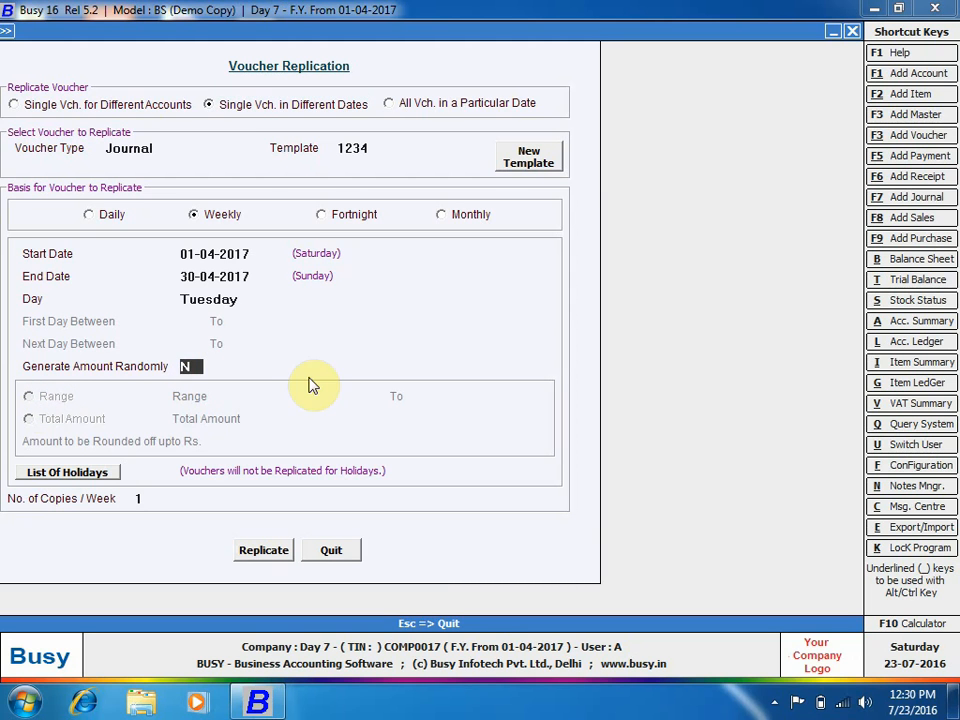
key(y)
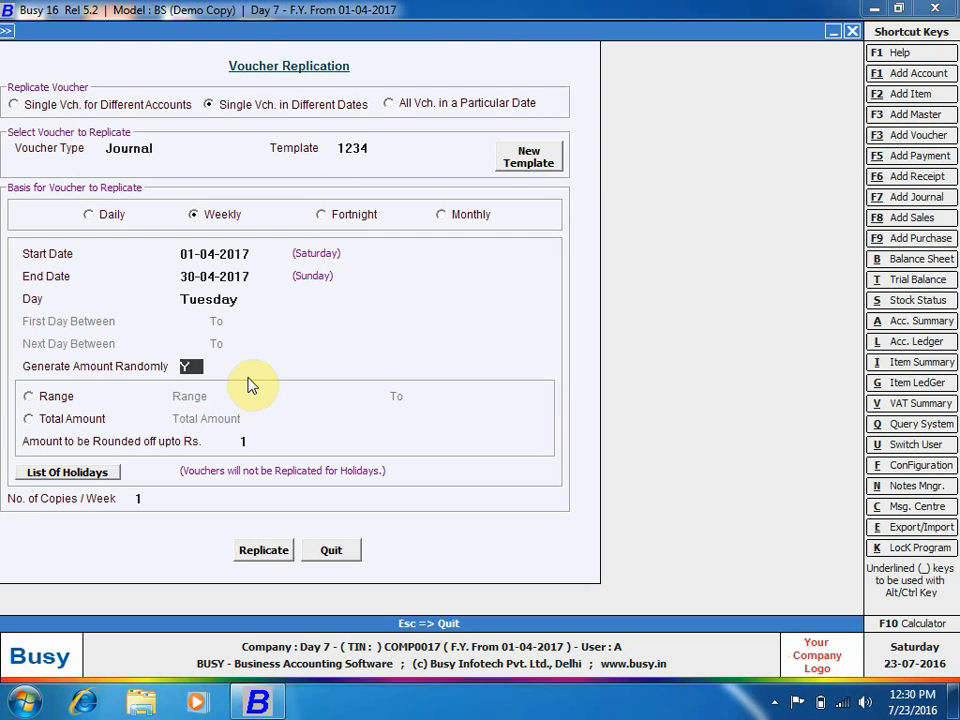
key(Return)
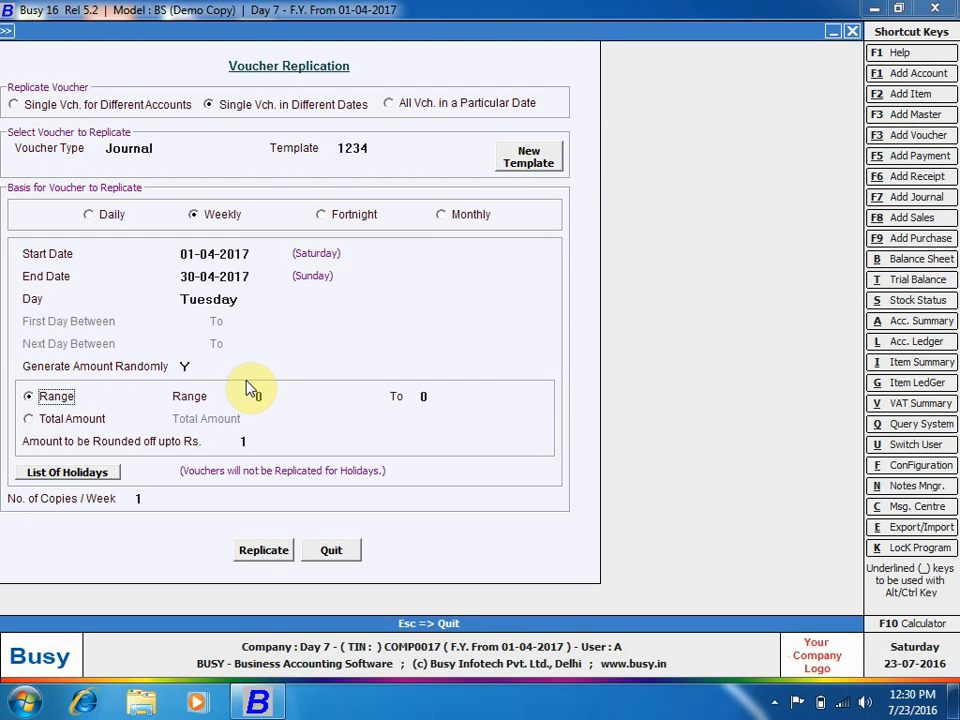
click(193, 366)
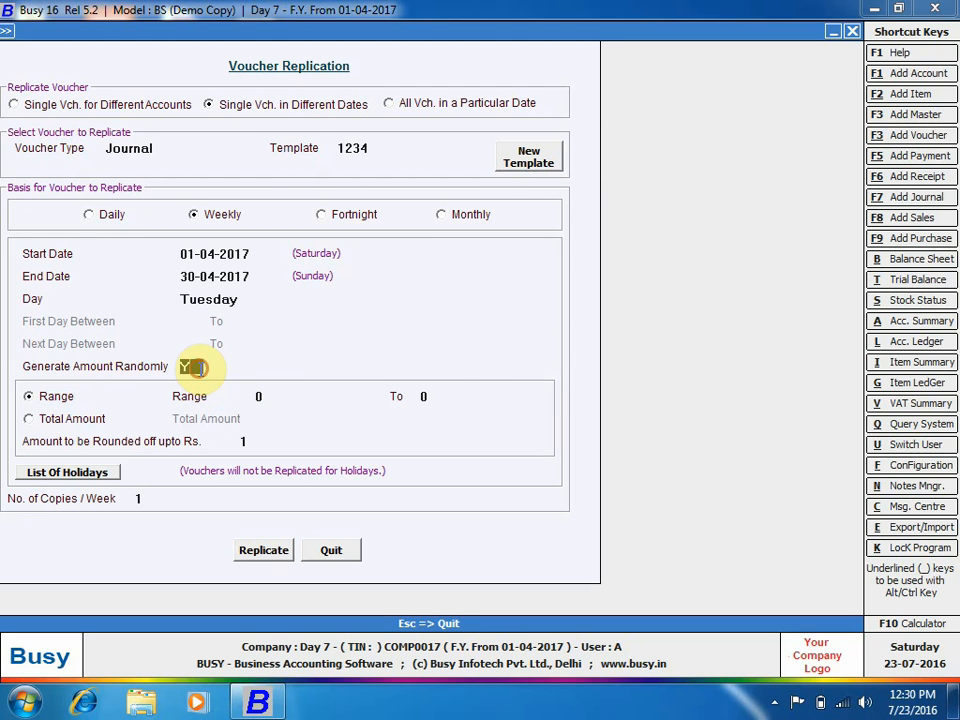
text(N)
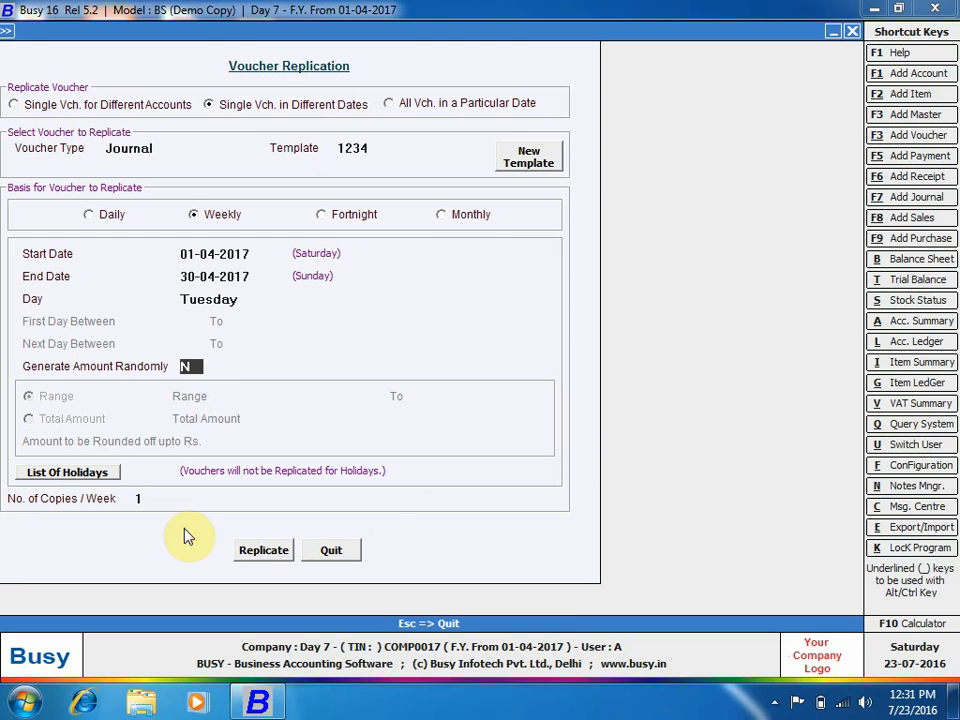
click(253, 550)
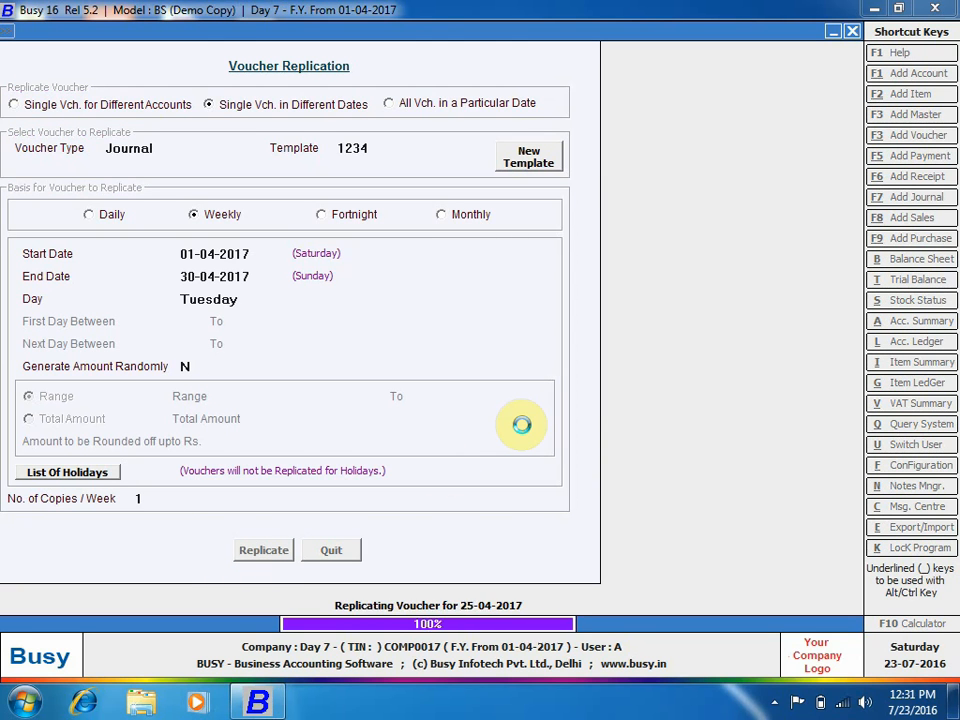
click(592, 388)
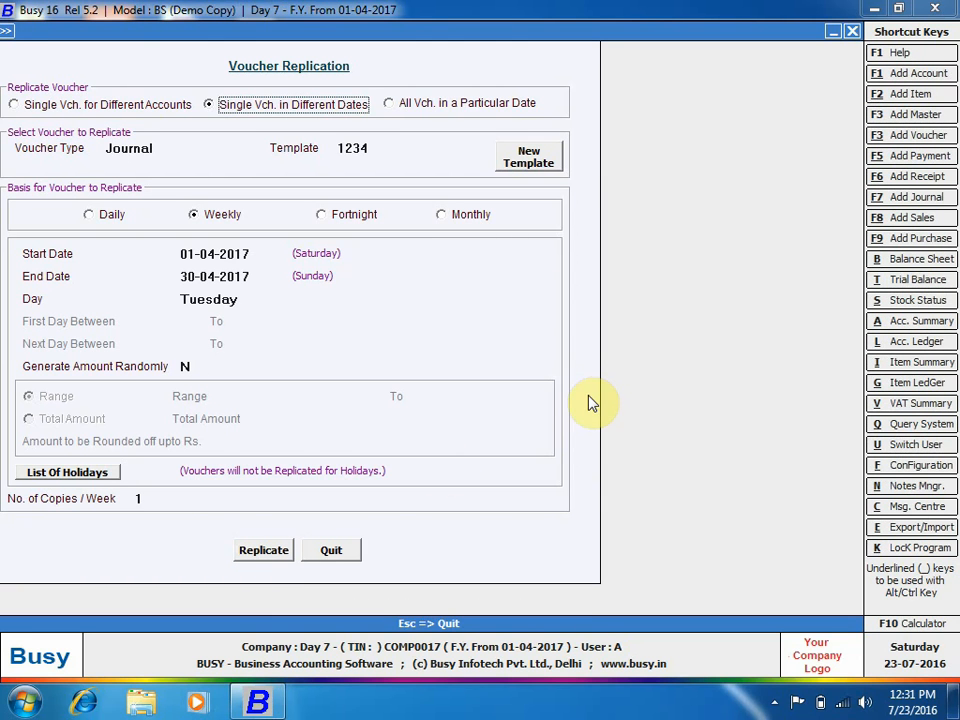
Quit Voucher Replication and display the journal voucher list.
key(Escape)
key(Return)
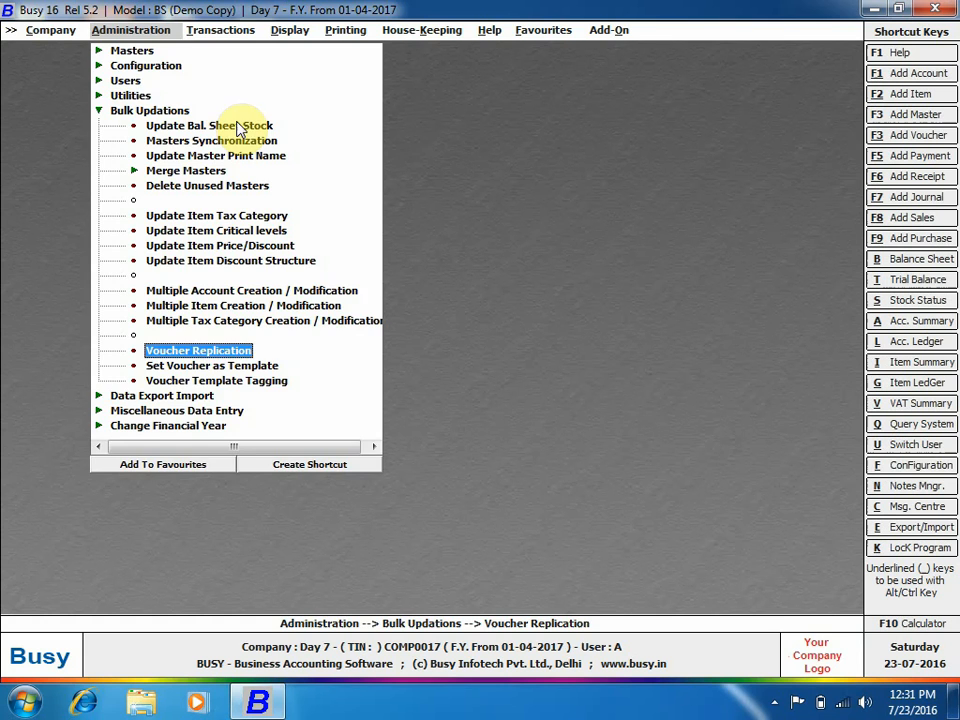
click(225, 32)
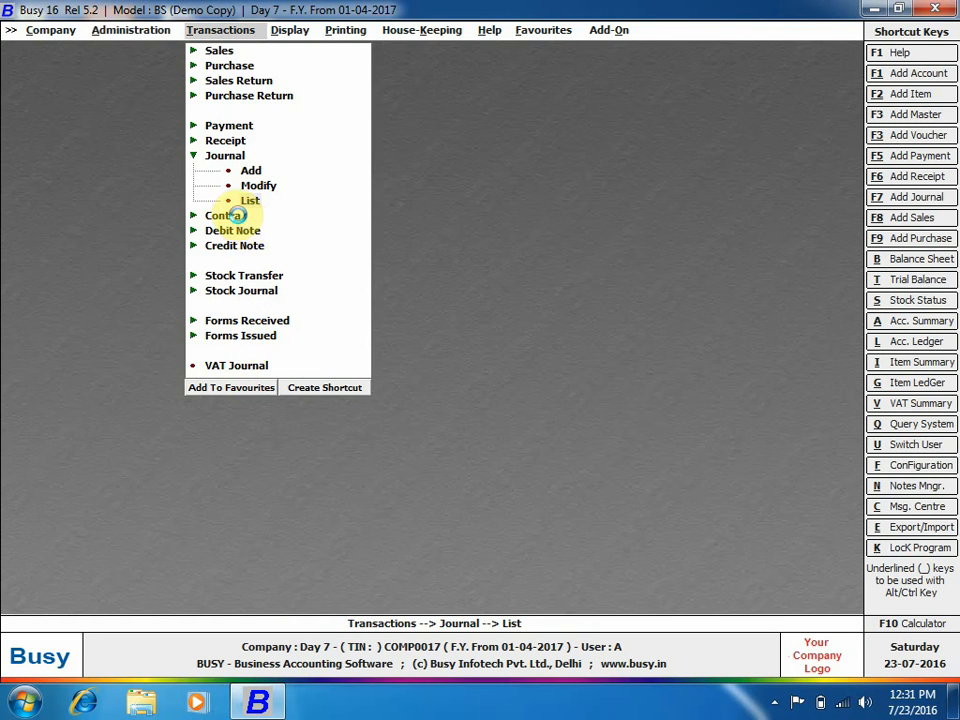
key(Return)
key(Return)
key(Return)
key(Return)
key(Return)
key(Return)
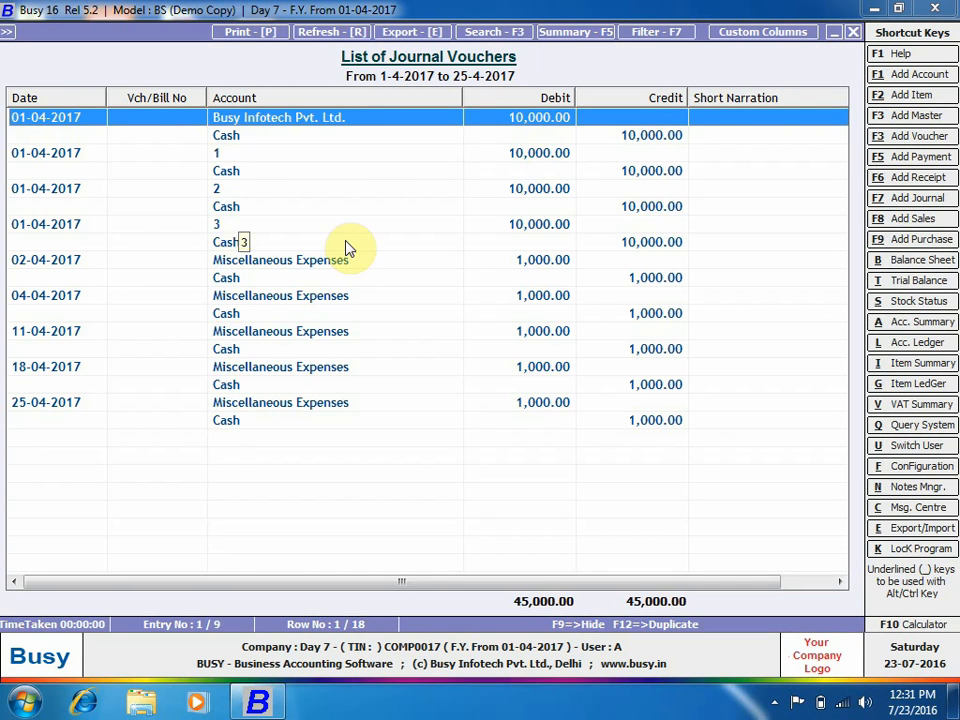
Select the replicated 04, 11, 18 and 25-04-2017 Miscellaneous Expenses vouchers, then close the list.
click(55, 262)
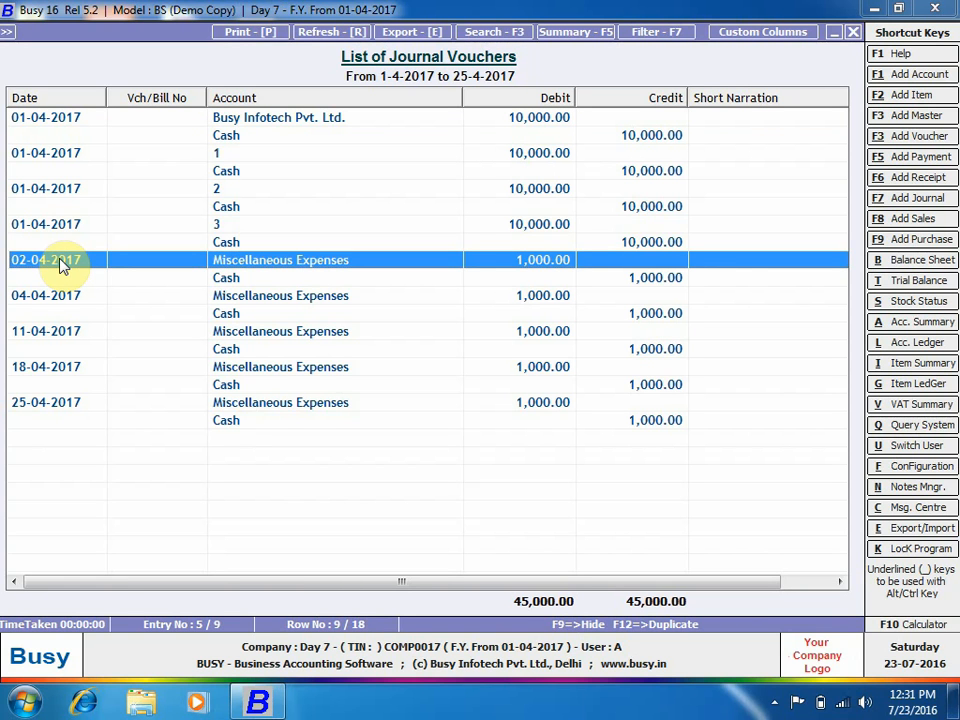
click(88, 316)
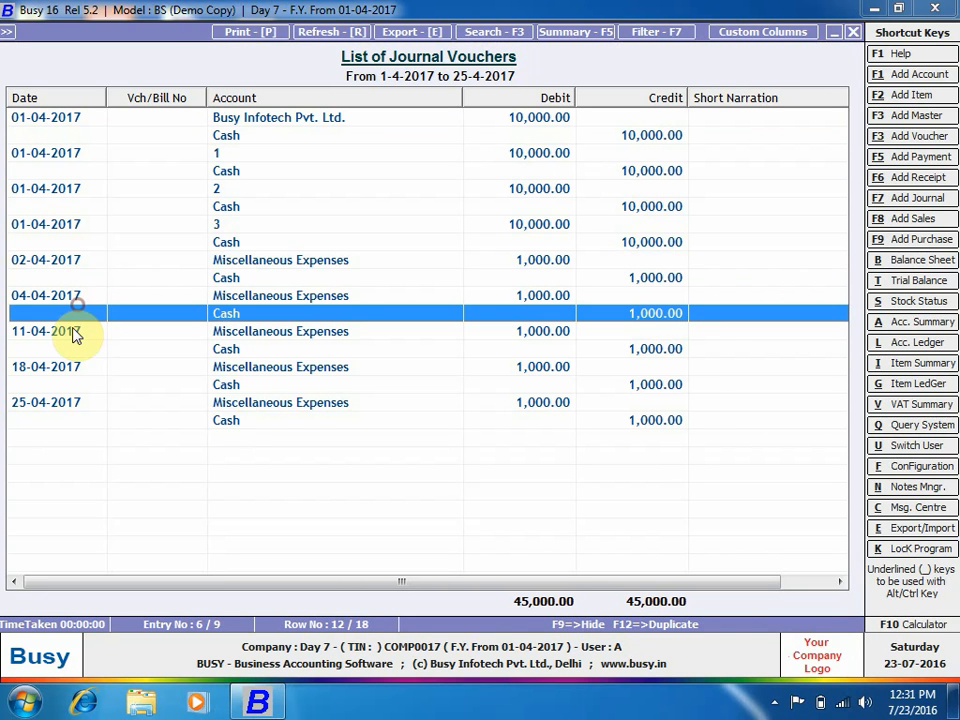
click(60, 418)
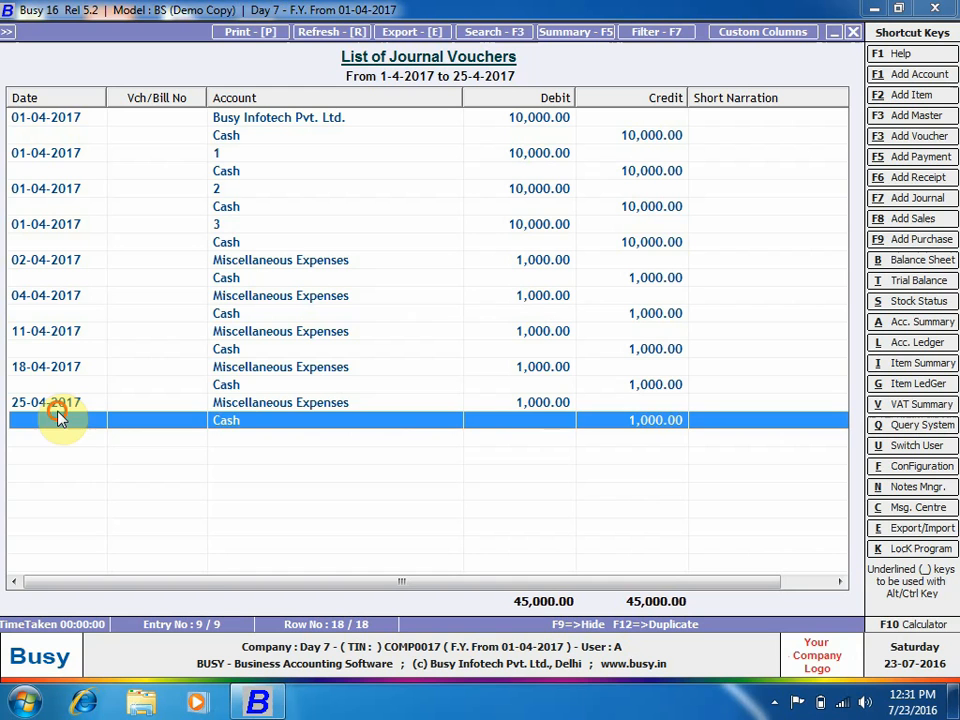
click(66, 299)
drag(70, 300, 94, 424)
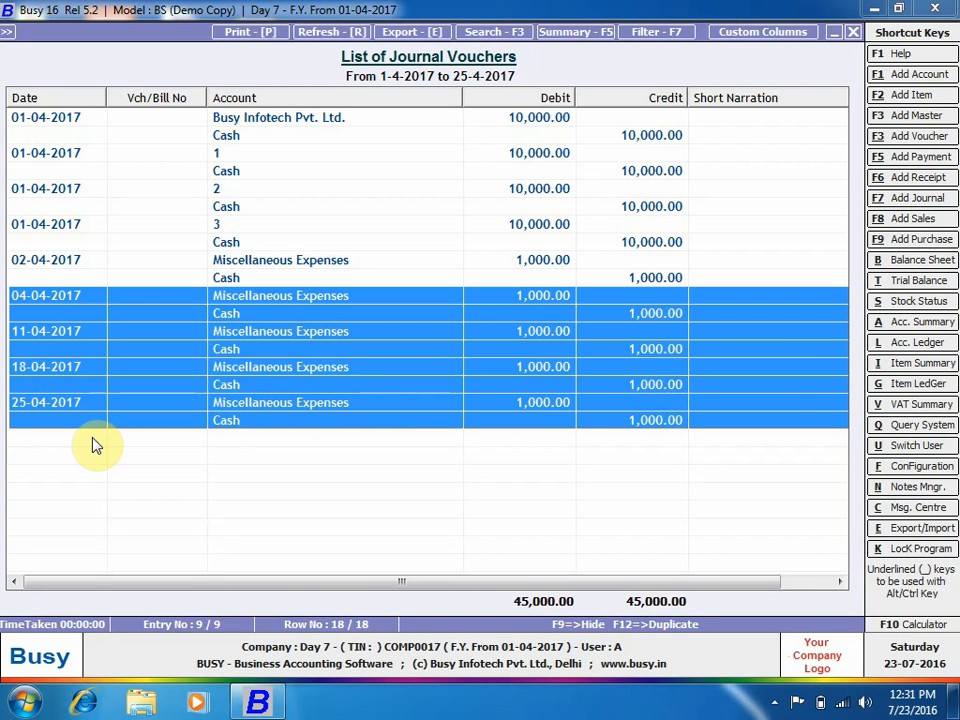
key(Escape)
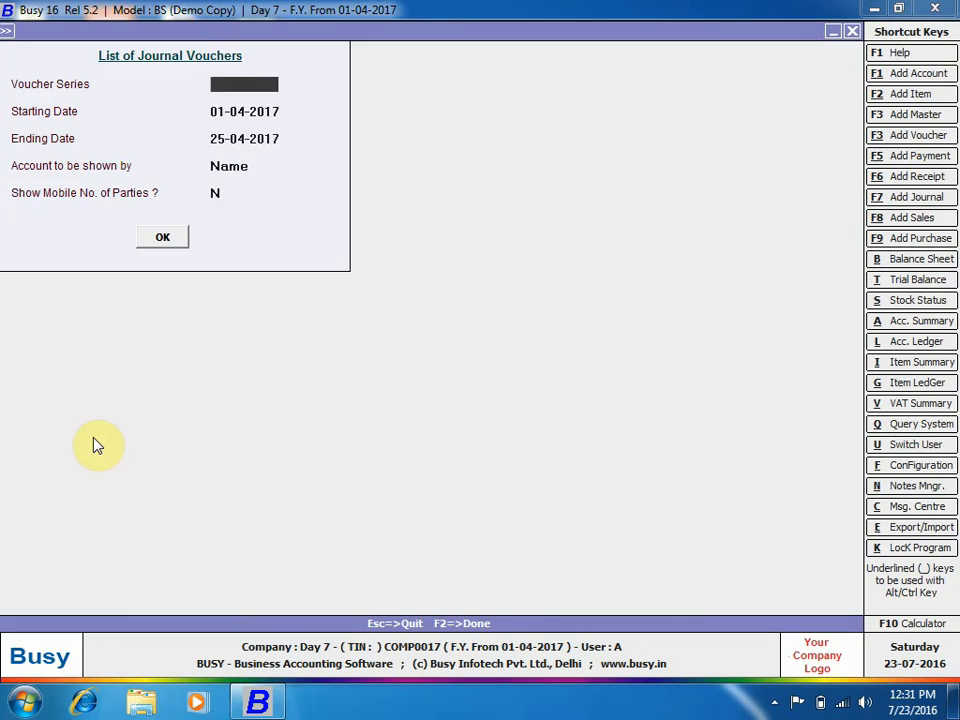
key(Escape)
key(Escape)
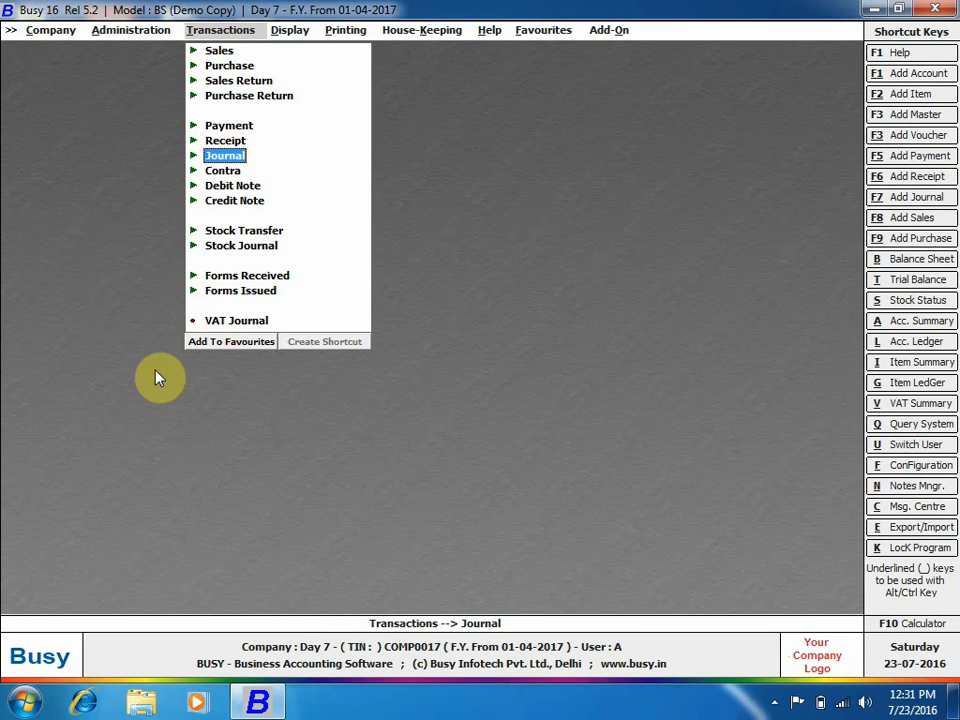
Reopen Voucher Replication for All Vch. in a Particular Date with Journal type, and list vouchers to select.
key(Left)
key(Return)
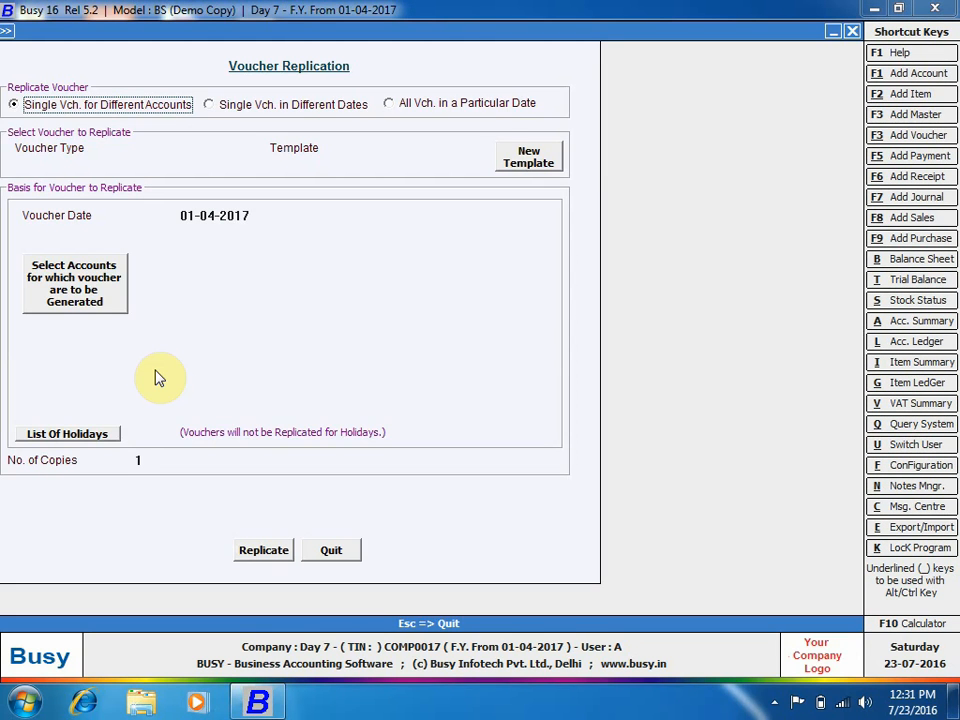
click(493, 105)
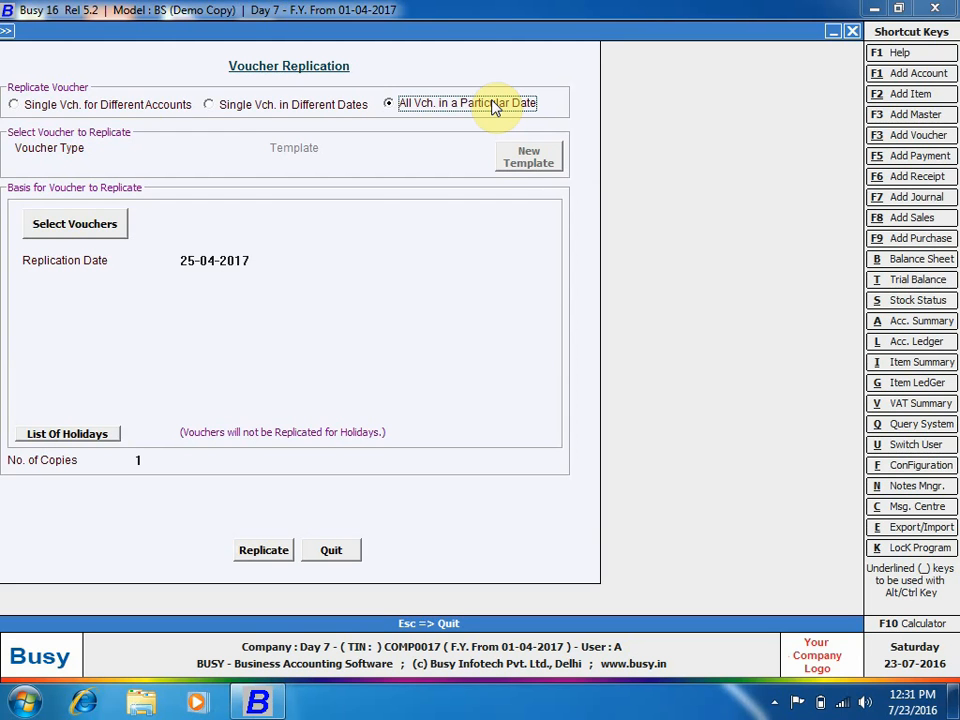
key(Return)
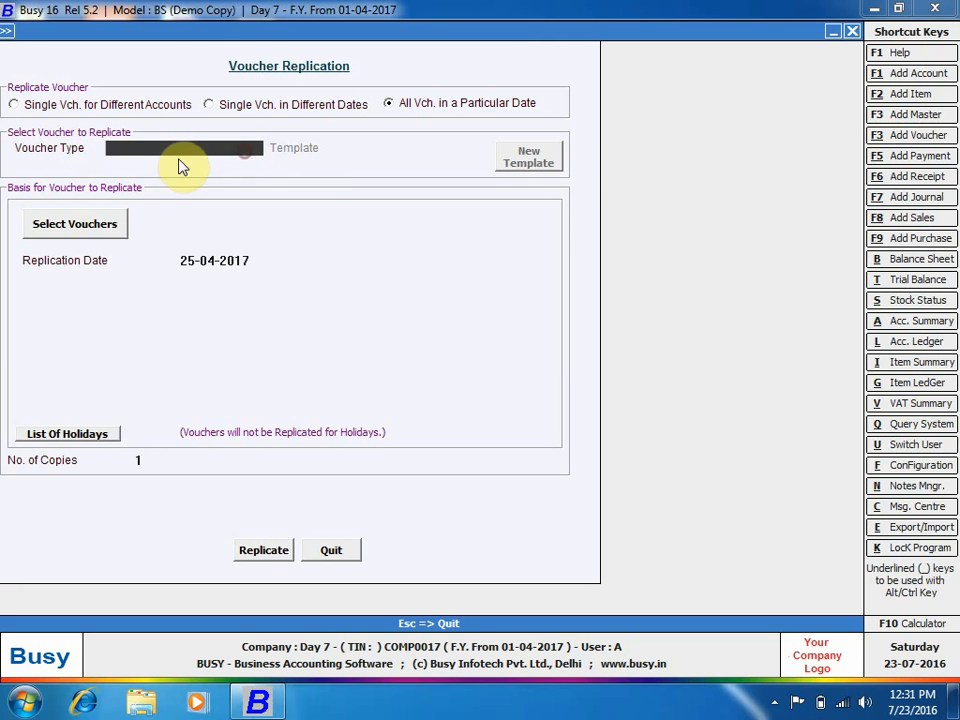
click(181, 150)
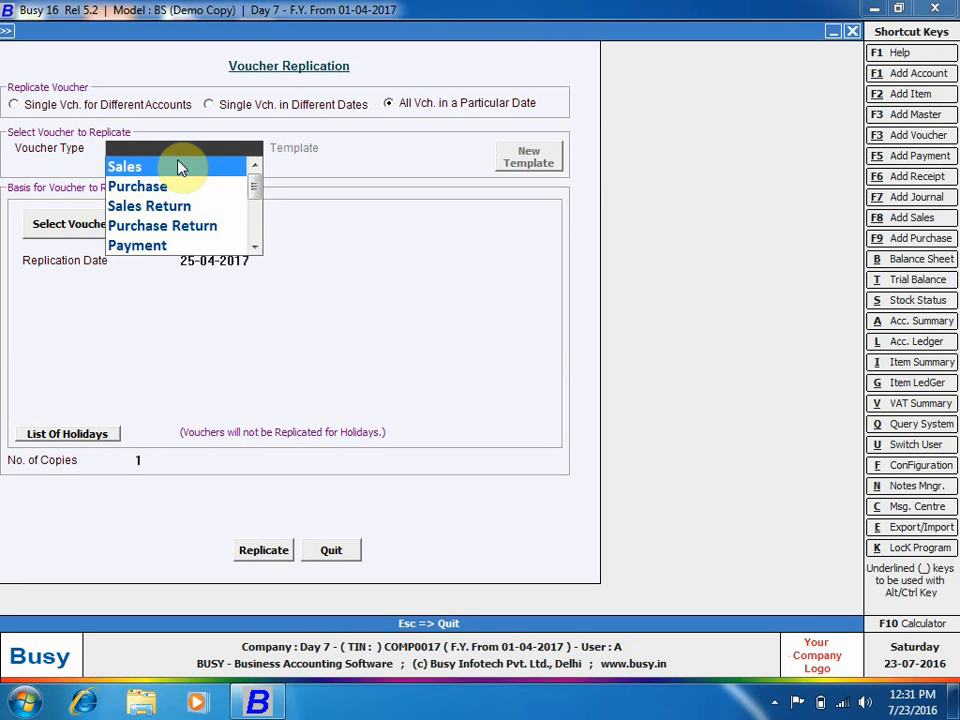
text(jou)
key(Return)
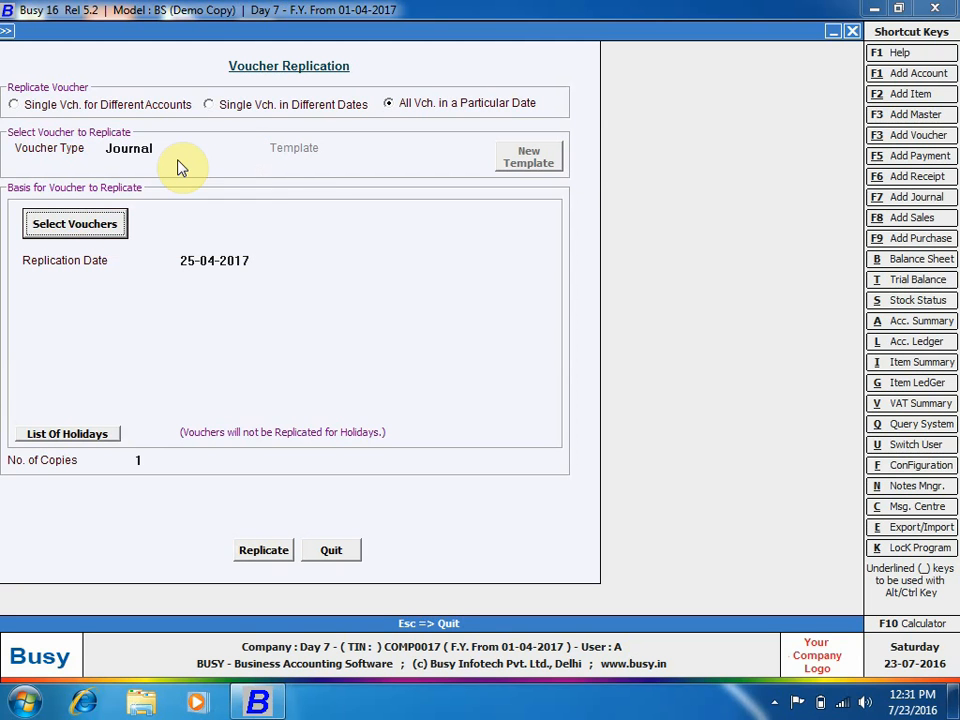
click(110, 224)
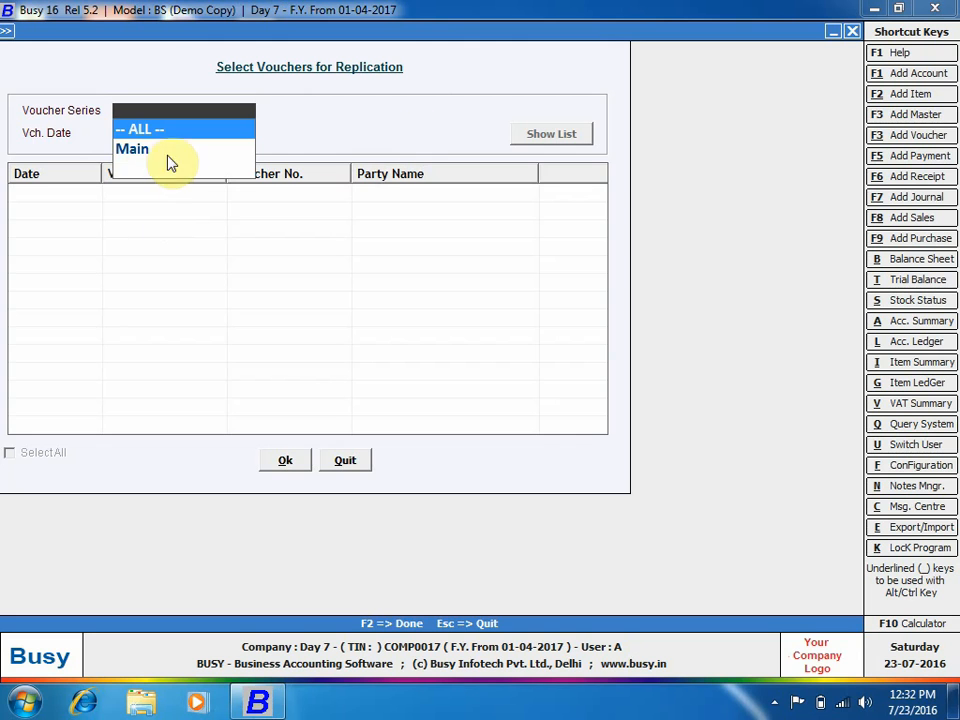
List vouchers, tick the 25-04-2017 voucher, then leave the selection without confirming.
key(Return)
key(Return)
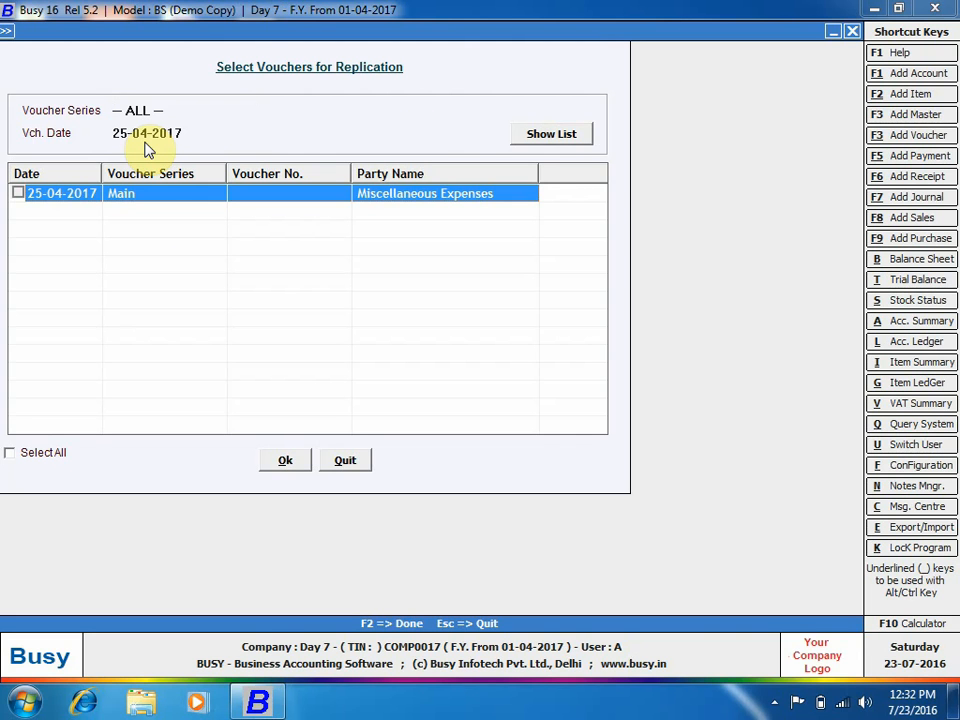
click(208, 132)
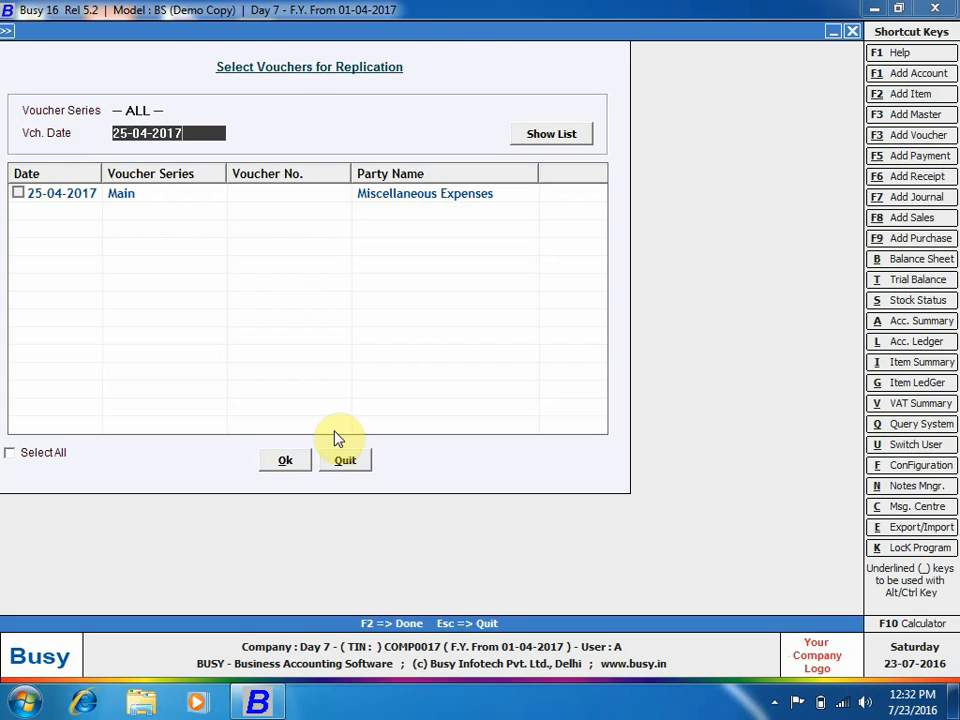
click(18, 193)
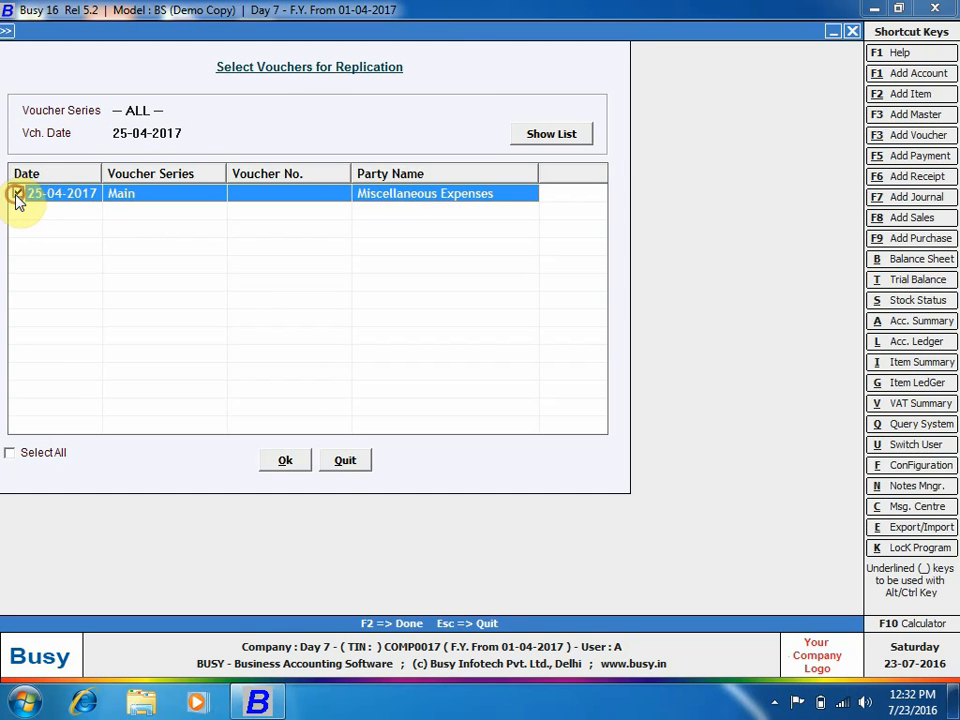
click(346, 462)
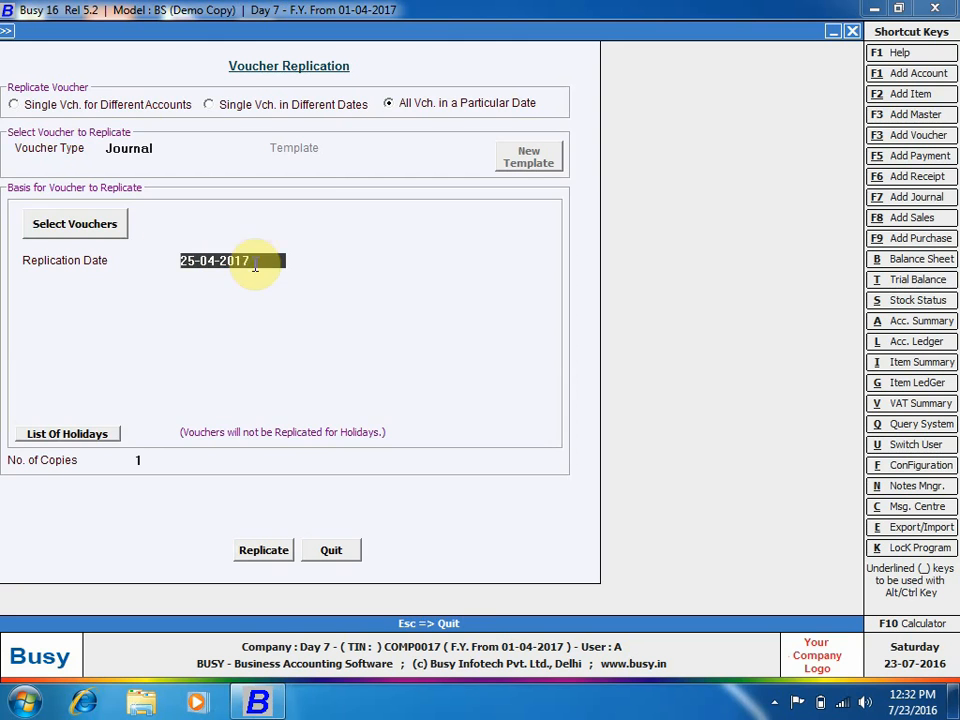
Filter to 01-04-2017, tick its four vouchers (Busy Infotech, parties 1–3), confirm, and clear Replication Date.
click(78, 226)
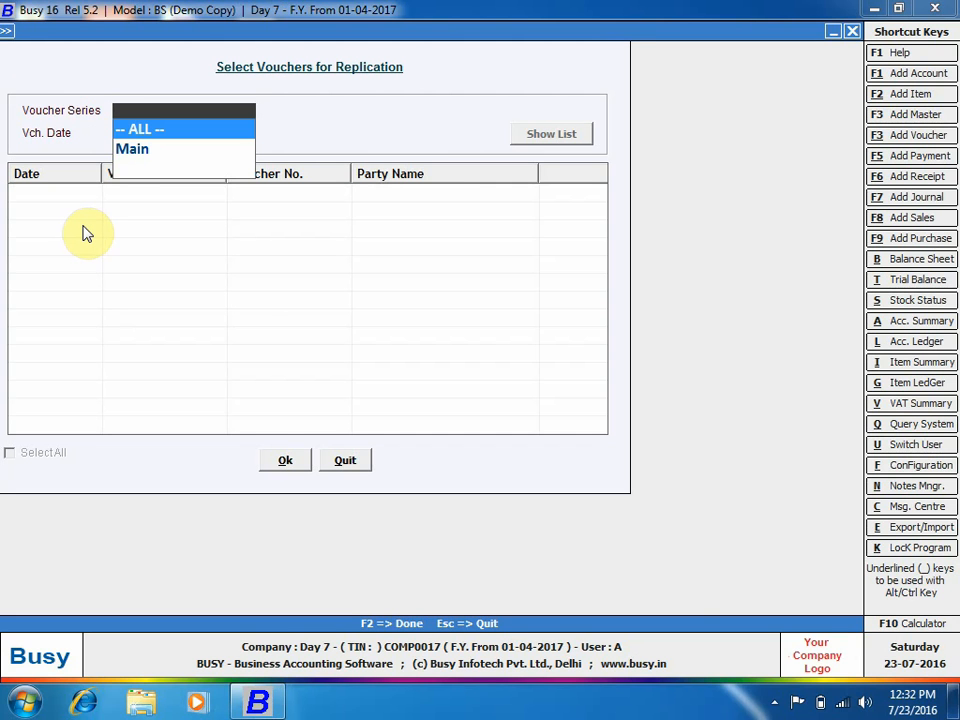
key(Return)
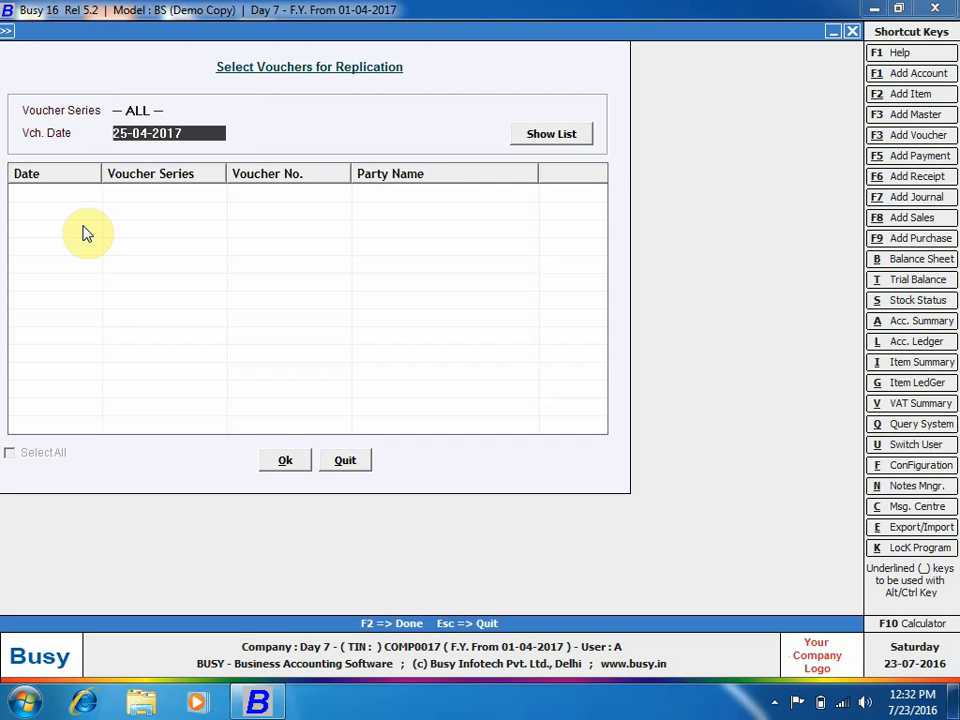
text(1/4)
key(Return)
key(Return)
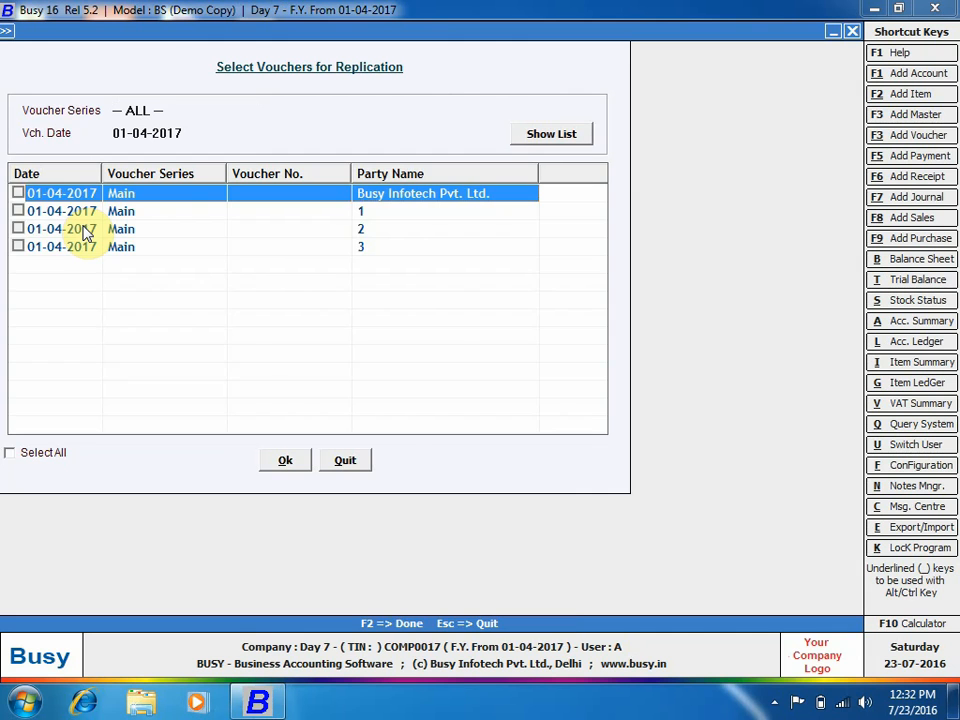
click(18, 193)
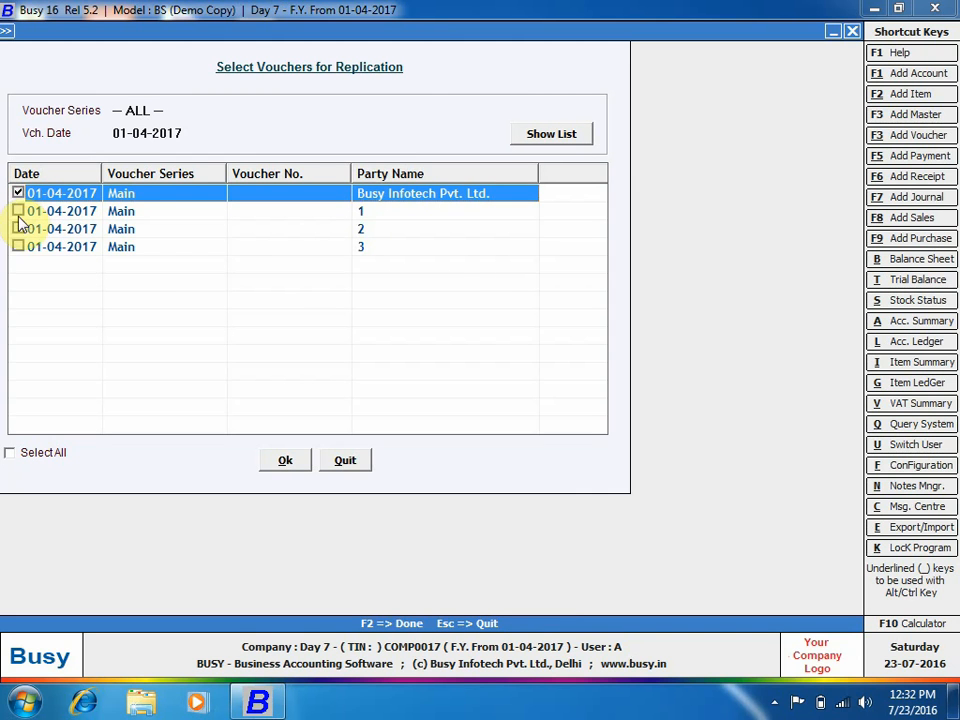
click(18, 211)
click(18, 229)
click(18, 246)
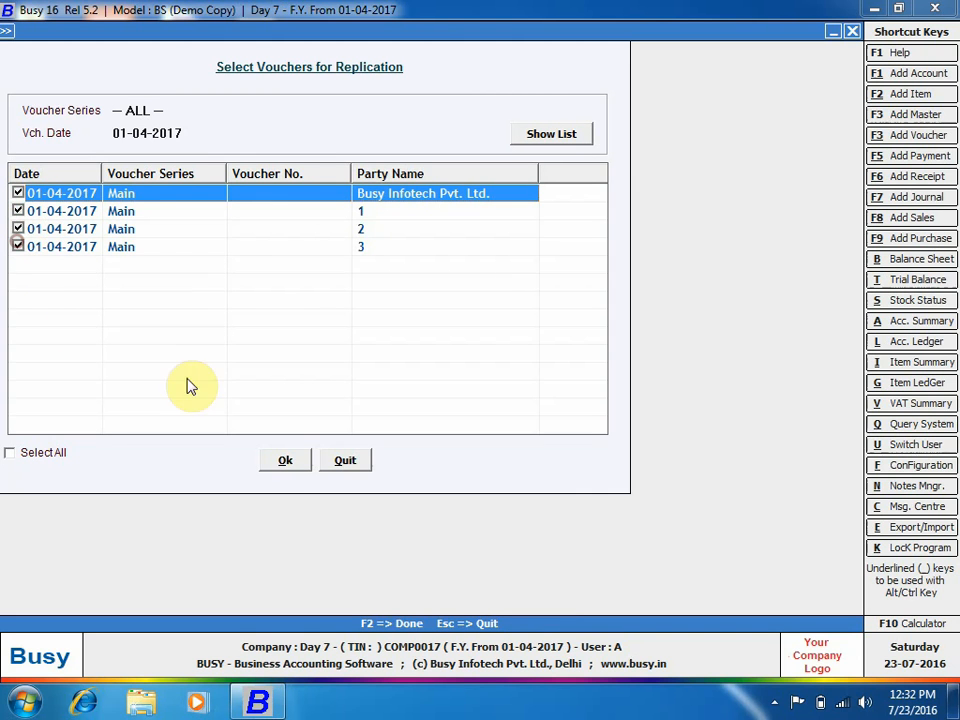
click(285, 462)
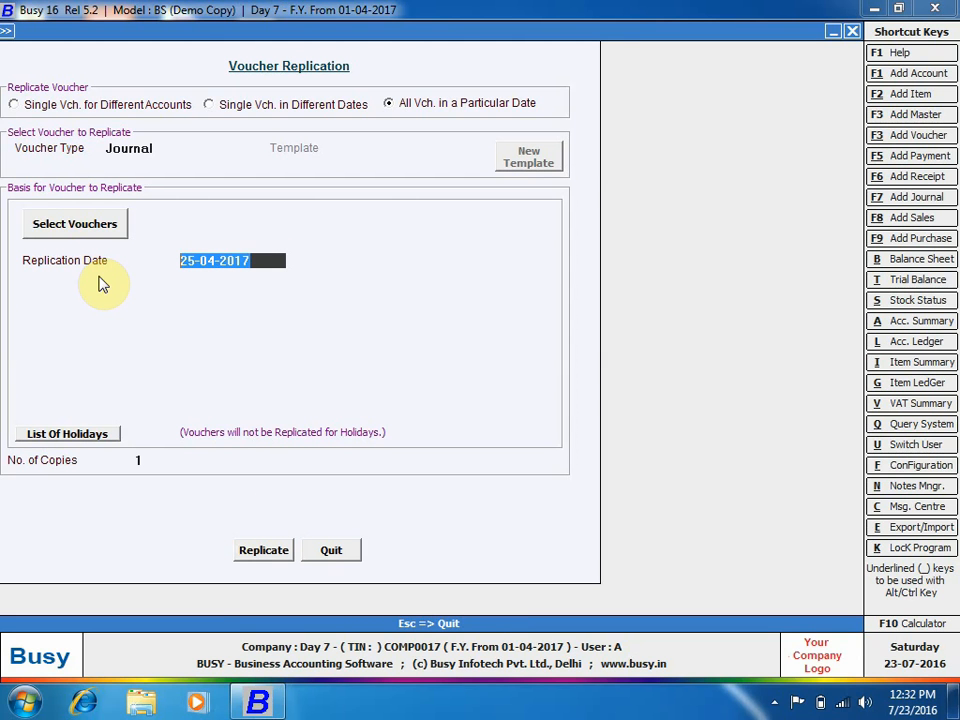
key(BackSpace)
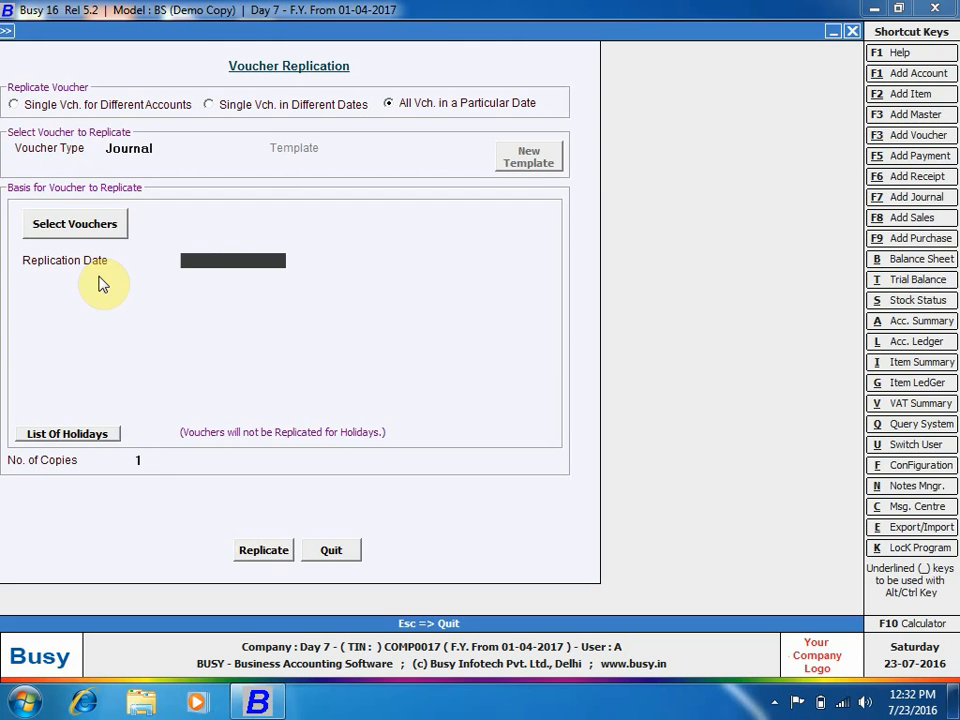
Replicate the four vouchers onto 26-04-2017 and quit Voucher Replication.
text(26-04-2017)
key(Return)
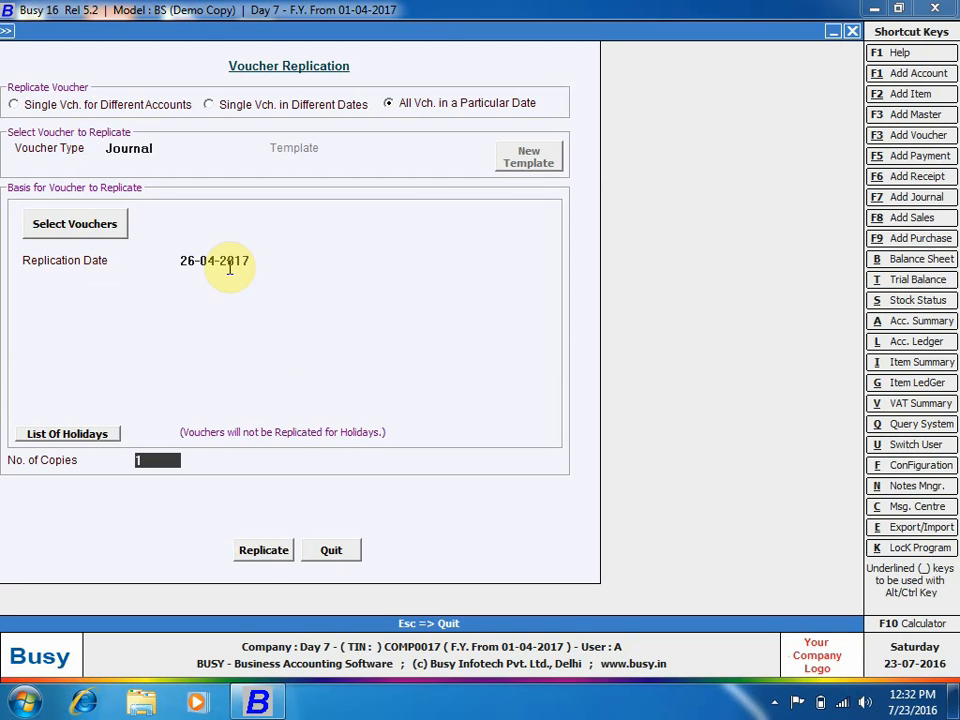
click(250, 551)
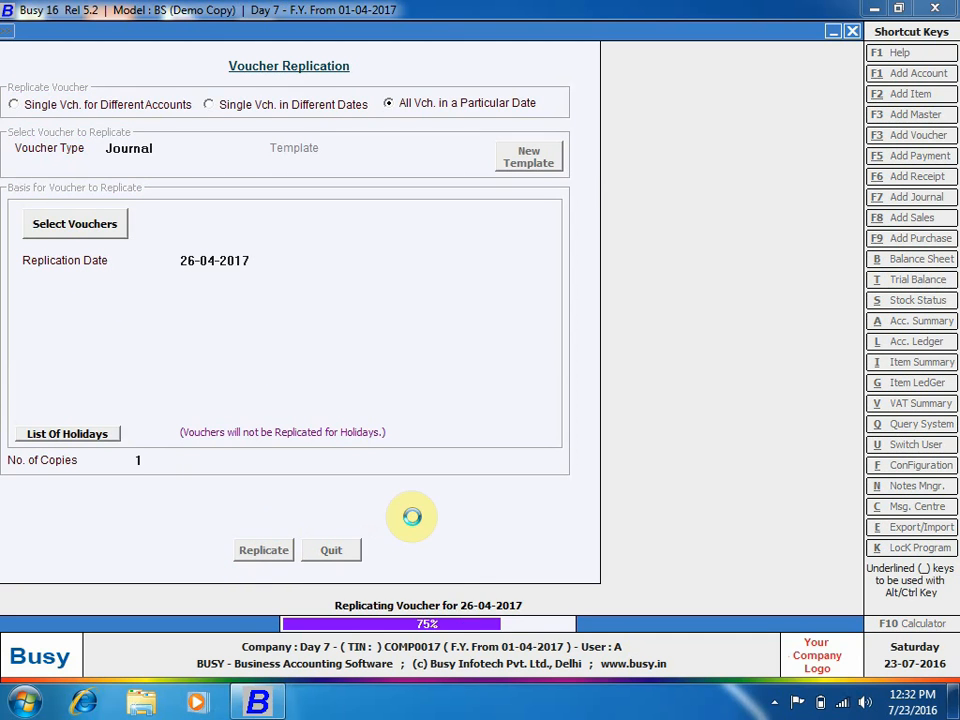
click(604, 386)
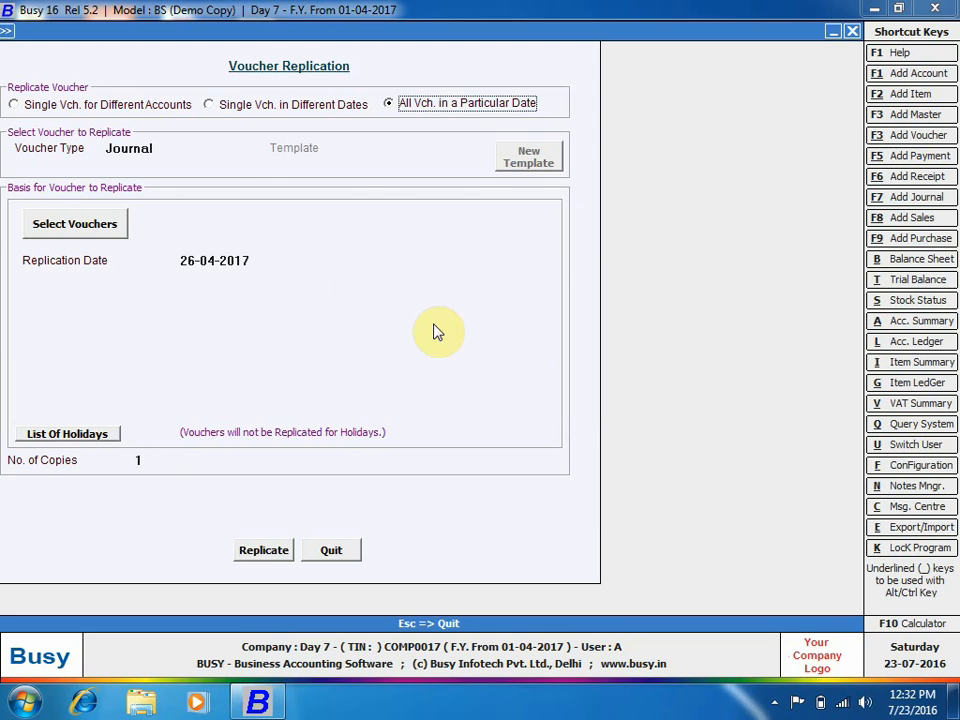
key(Escape)
key(Return)
click(216, 28)
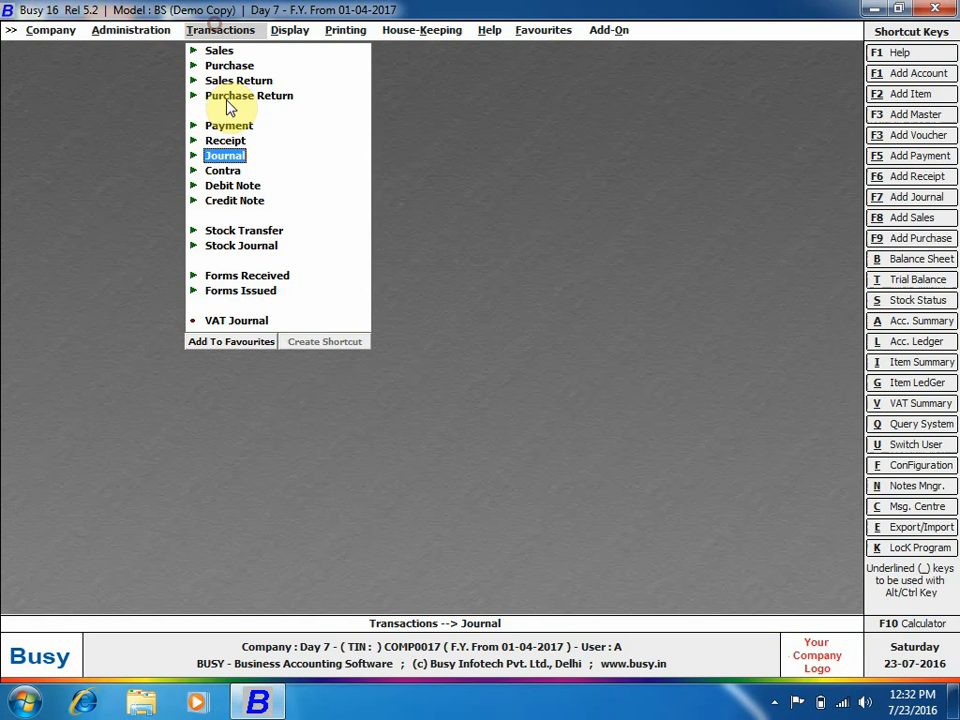
Show the 26-04-2017 journal voucher list on screen, confirming four 10,000 copies.
click(220, 156)
click(252, 186)
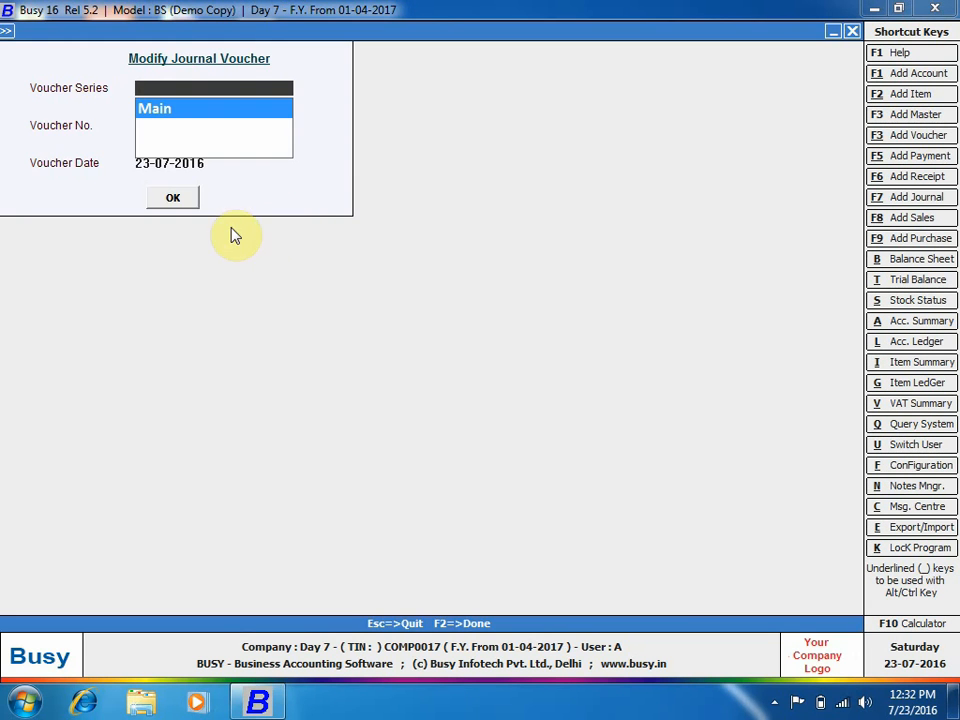
key(Escape)
click(250, 202)
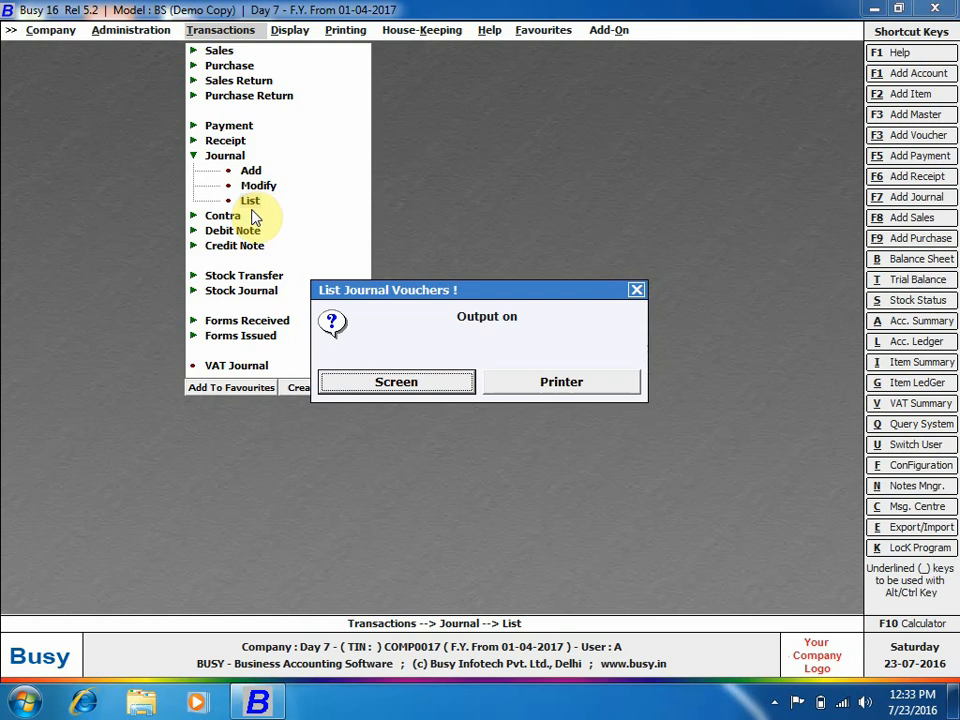
key(Return)
key(Return)
text(26/)
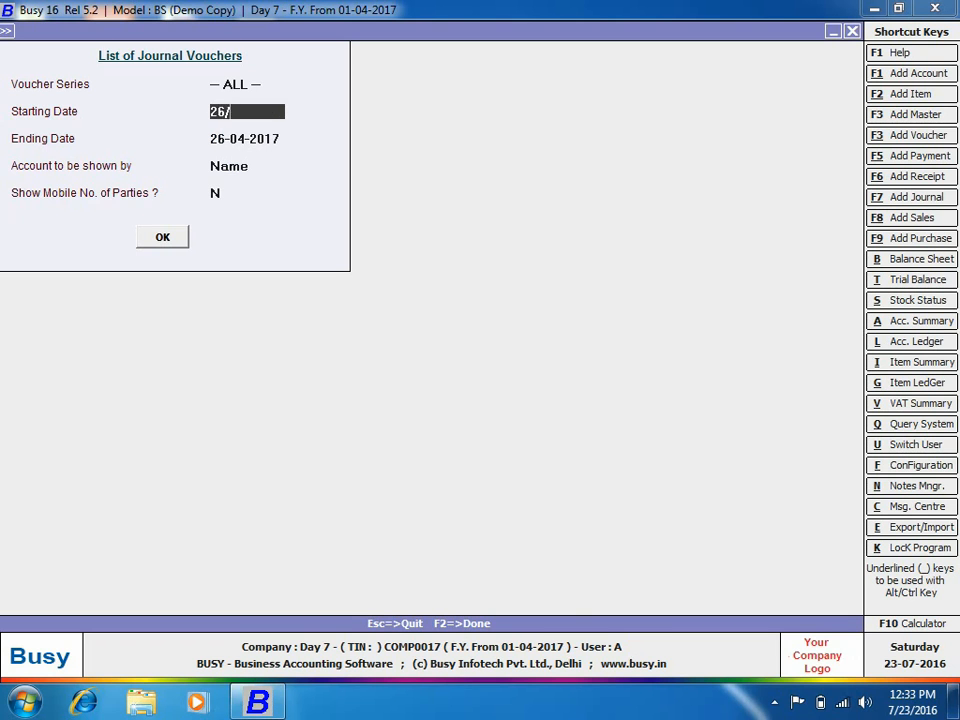
text(4)
key(Return)
key(Return)
key(Return)
key(Return)
key(Return)
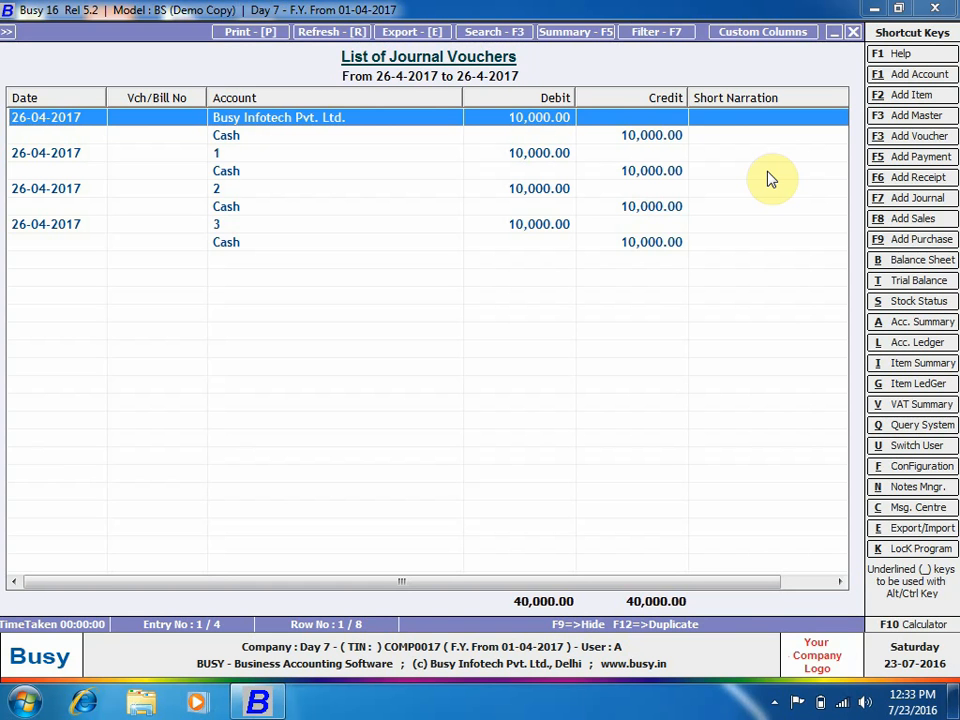
Close the journal list and its parameters, and go to the Administration options.
click(852, 32)
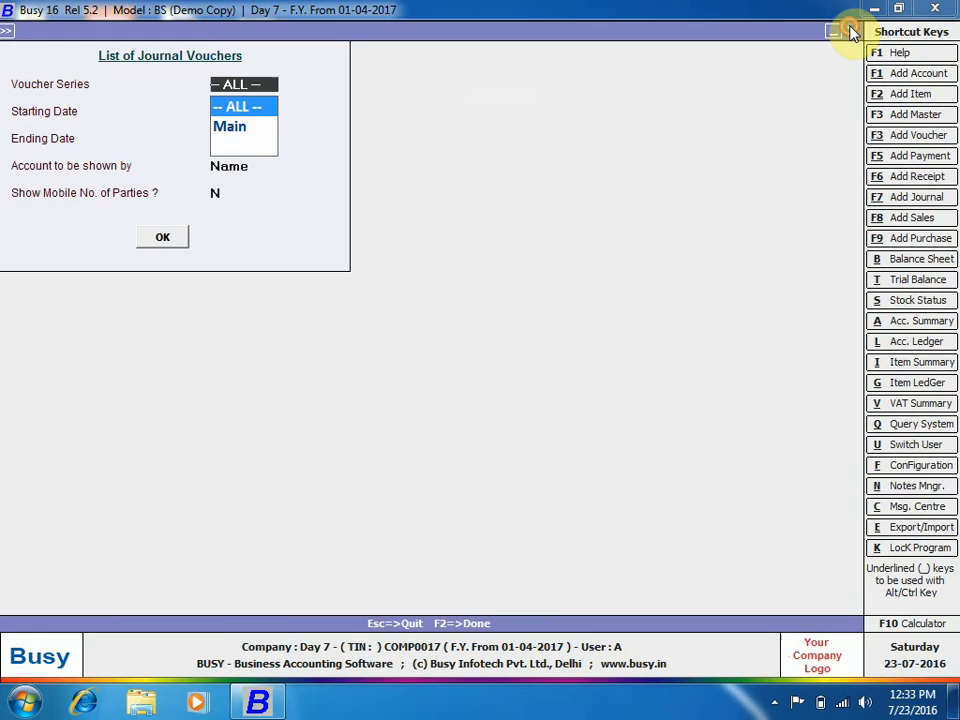
click(852, 32)
click(634, 287)
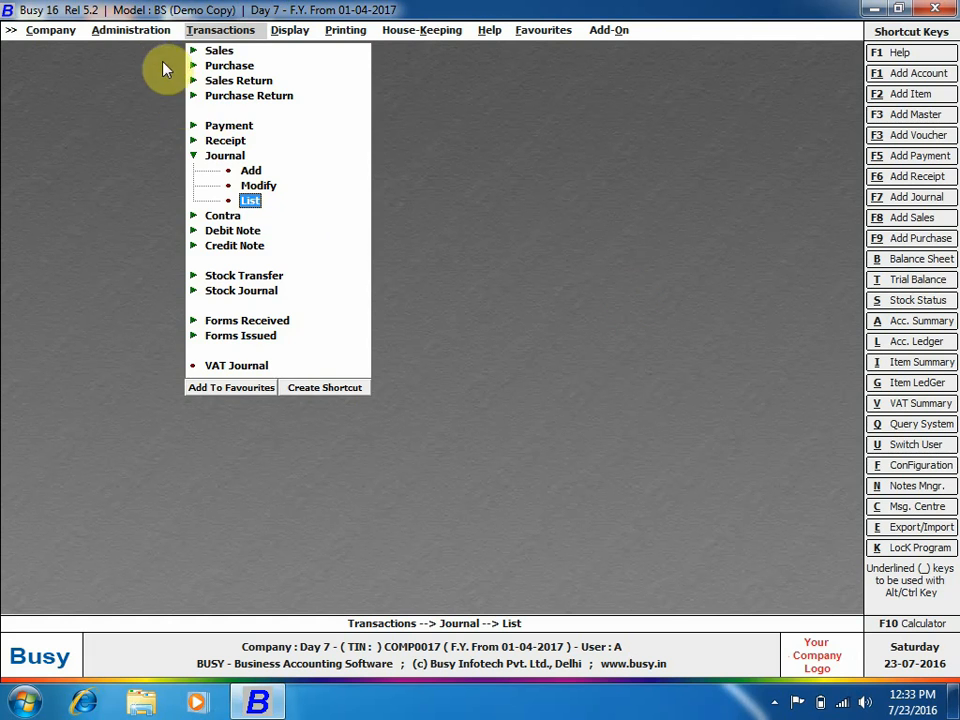
click(158, 32)
click(150, 110)
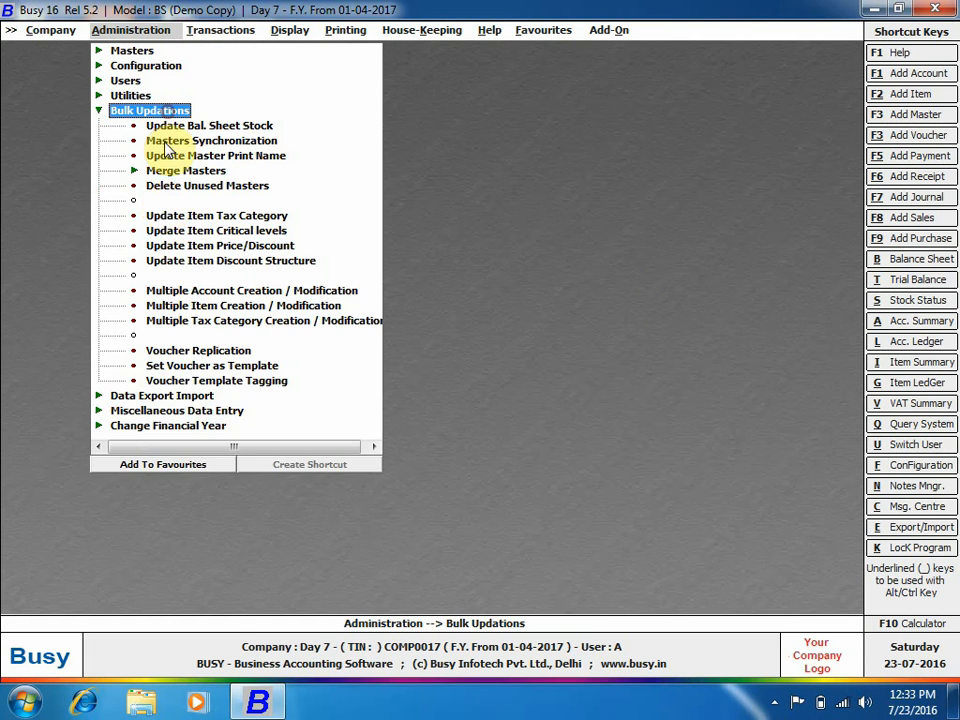
click(232, 350)
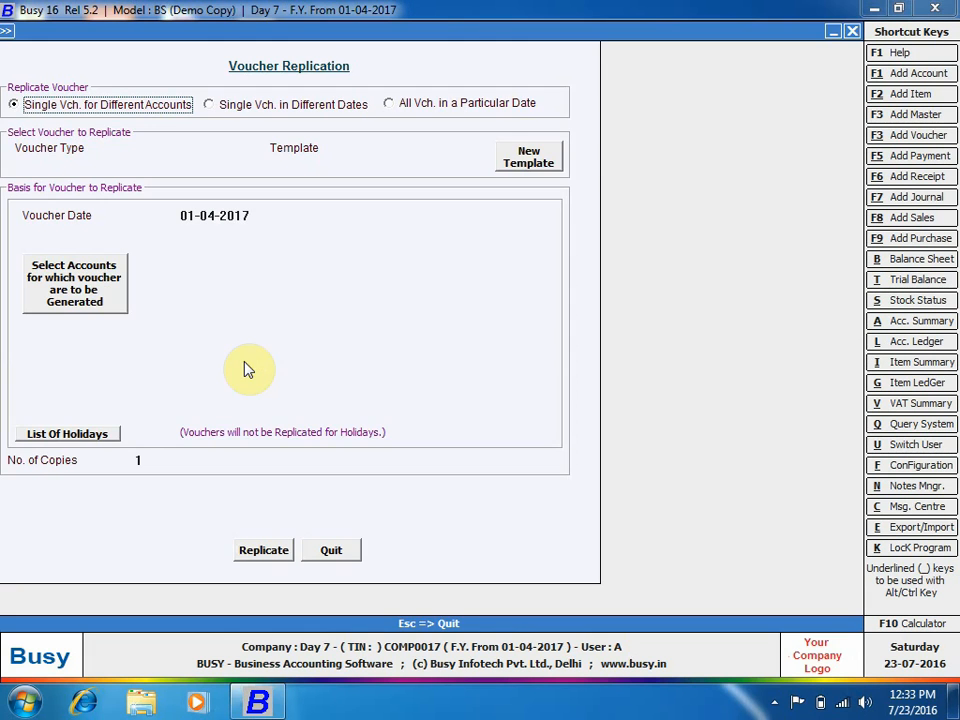
click(333, 550)
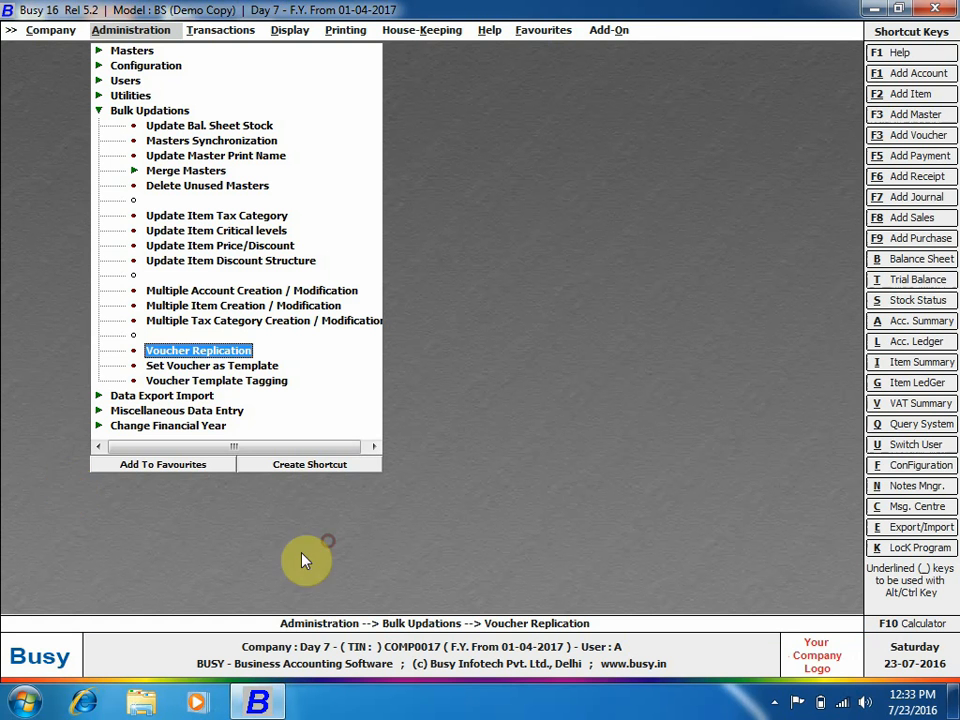
click(200, 380)
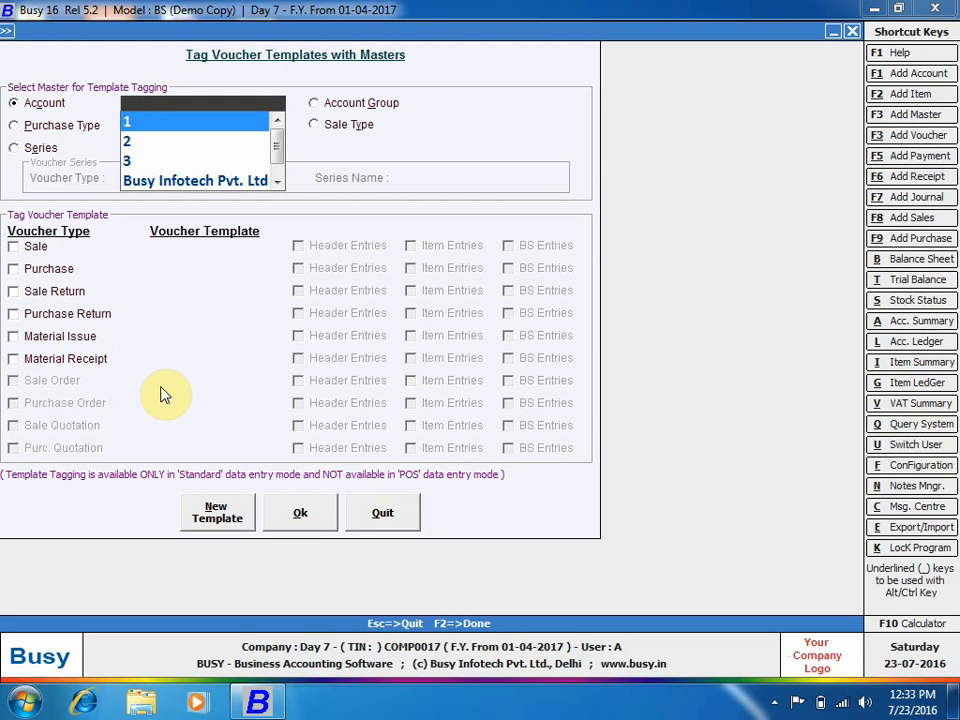
Leave template tagging and start adding a new sales voucher.
key(Escape)
key(Escape)
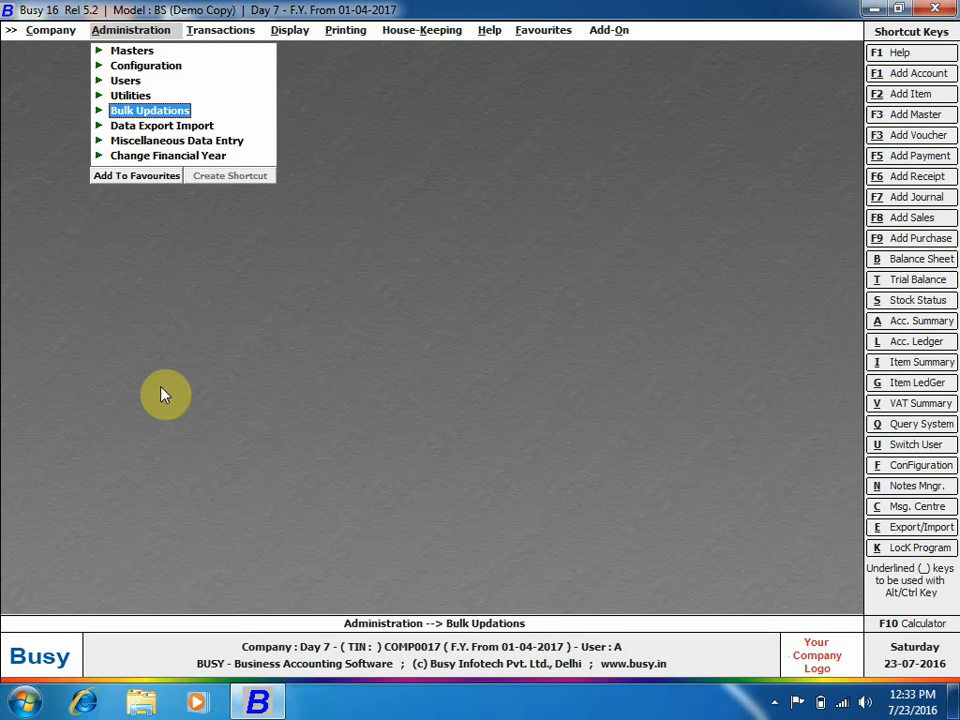
key(Escape)
key(Right)
key(Down)
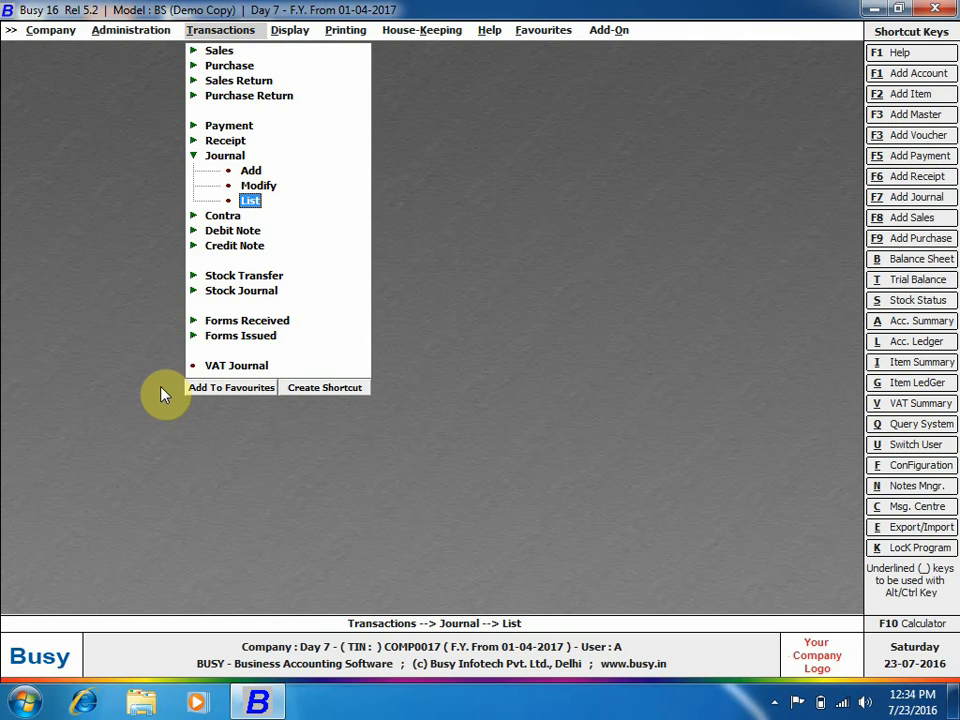
click(220, 51)
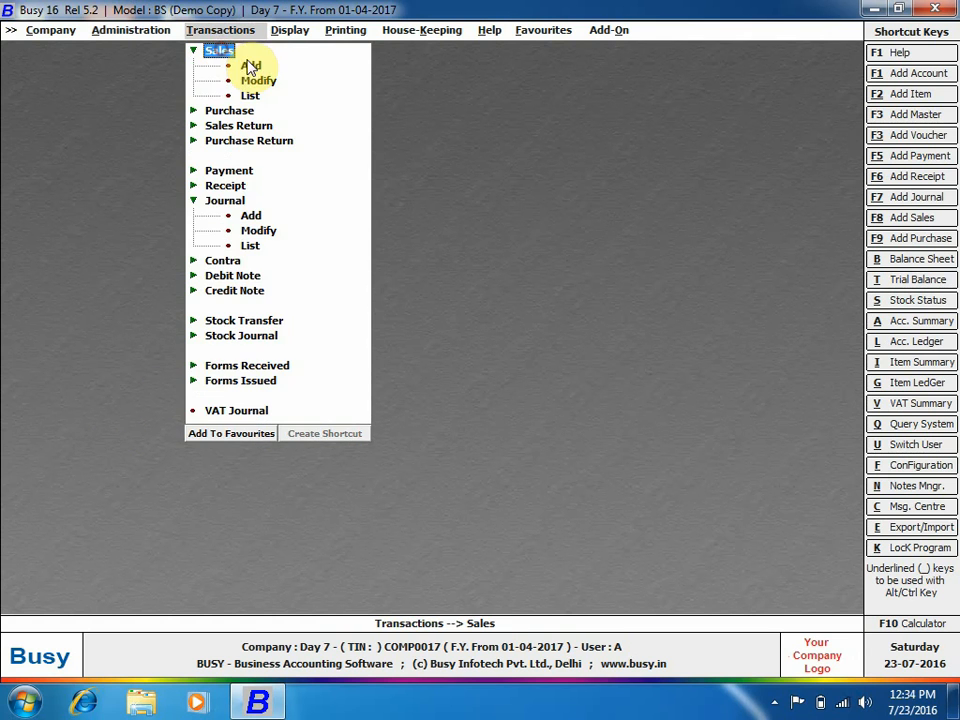
click(251, 66)
Enter a Main C/C-Form sale to party 1 from Main Store: one Apple at 1,000 with Central Sales Tax.
key(Return)
key(Return)
key(Return)
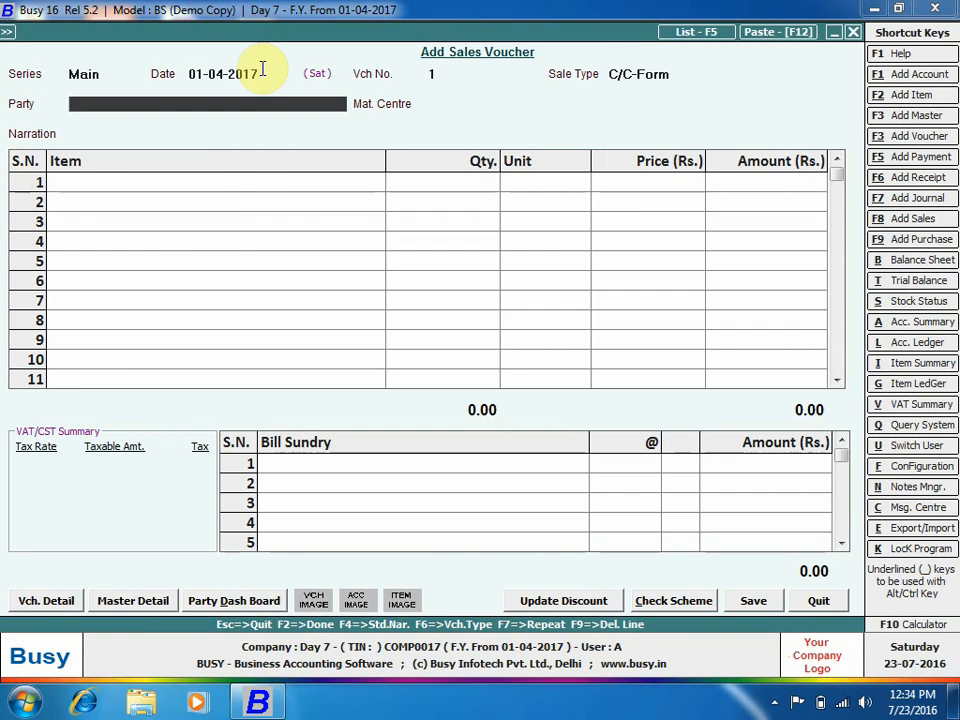
key(Return)
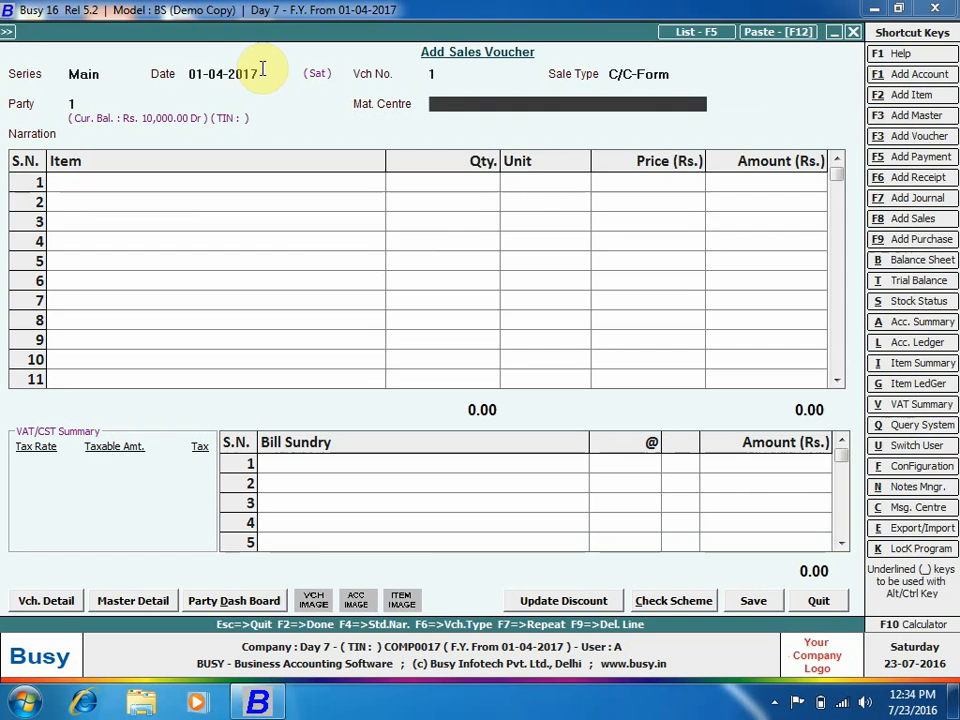
key(Return)
key(Return)
key(Return)
key(Return)
key(Return)
key(Return)
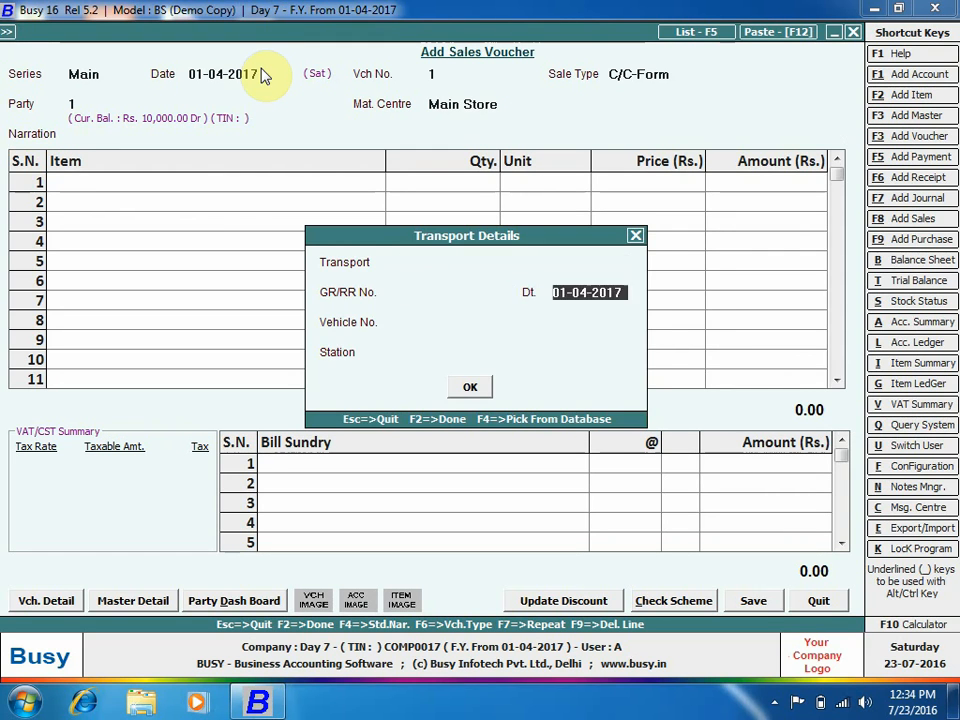
key(Down)
key(Return)
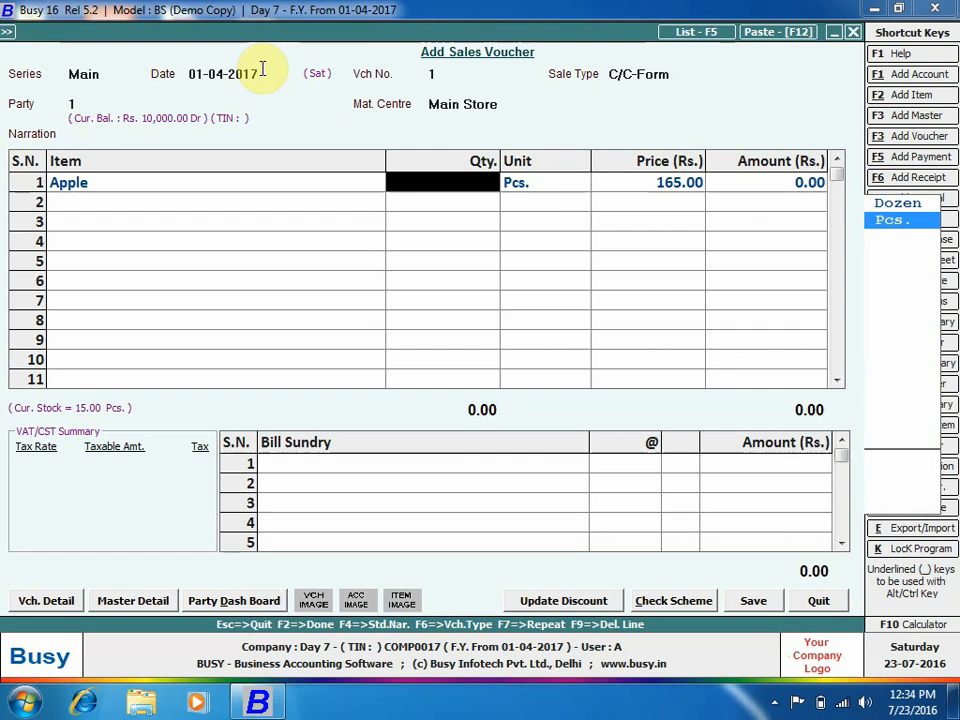
text(1)
key(Return)
key(Return)
text(1000)
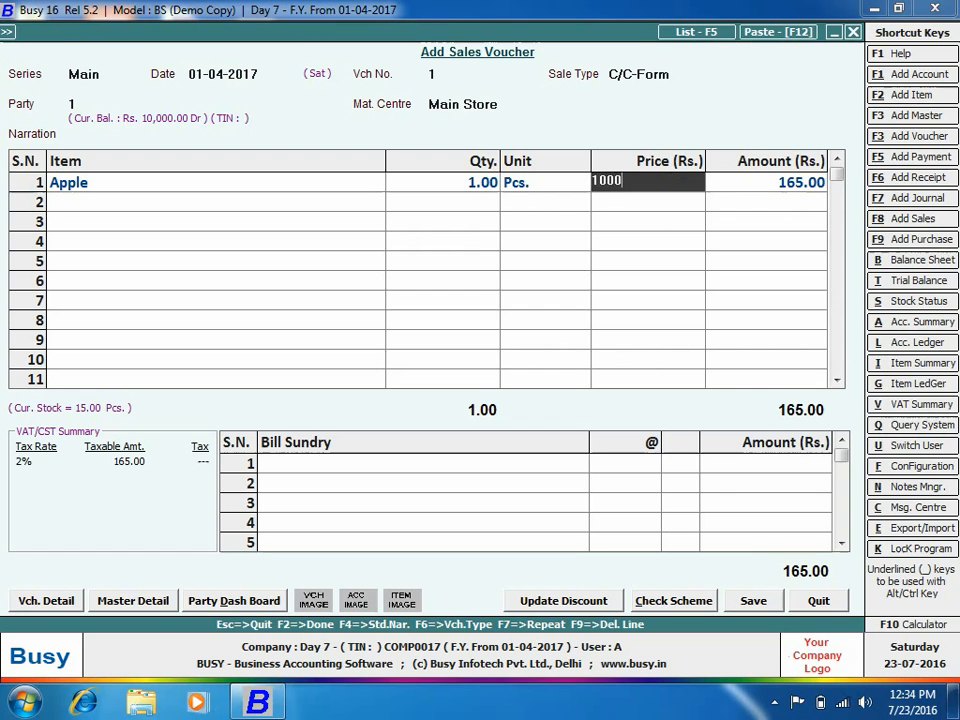
key(Return)
key(Tab)
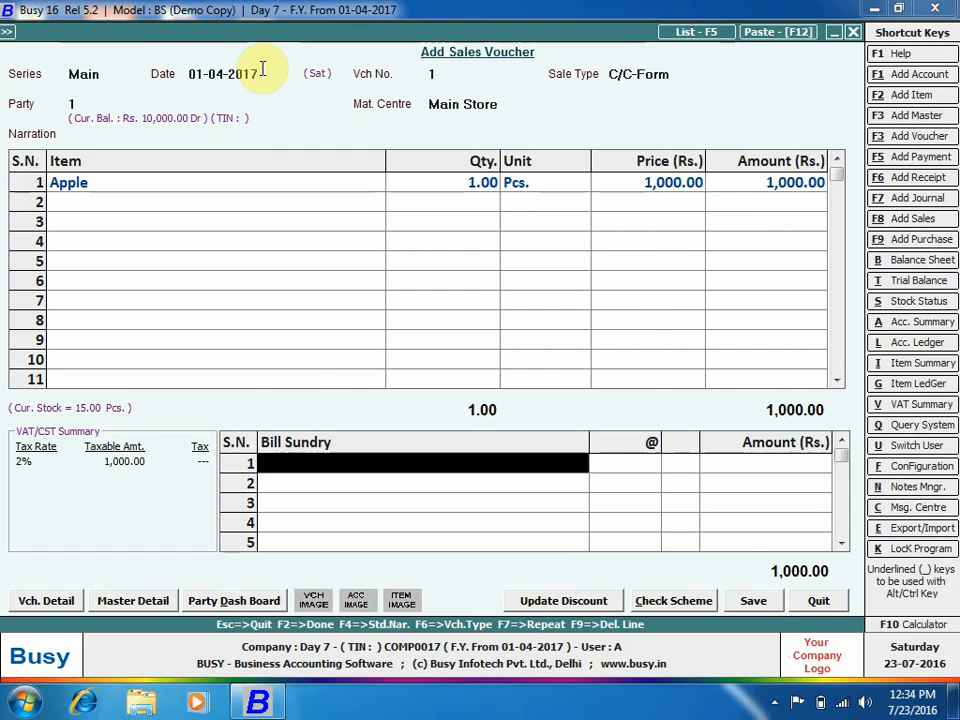
key(Return)
key(Return)
Save the 1,020 sales voucher without printing the invoice.
key(F2)
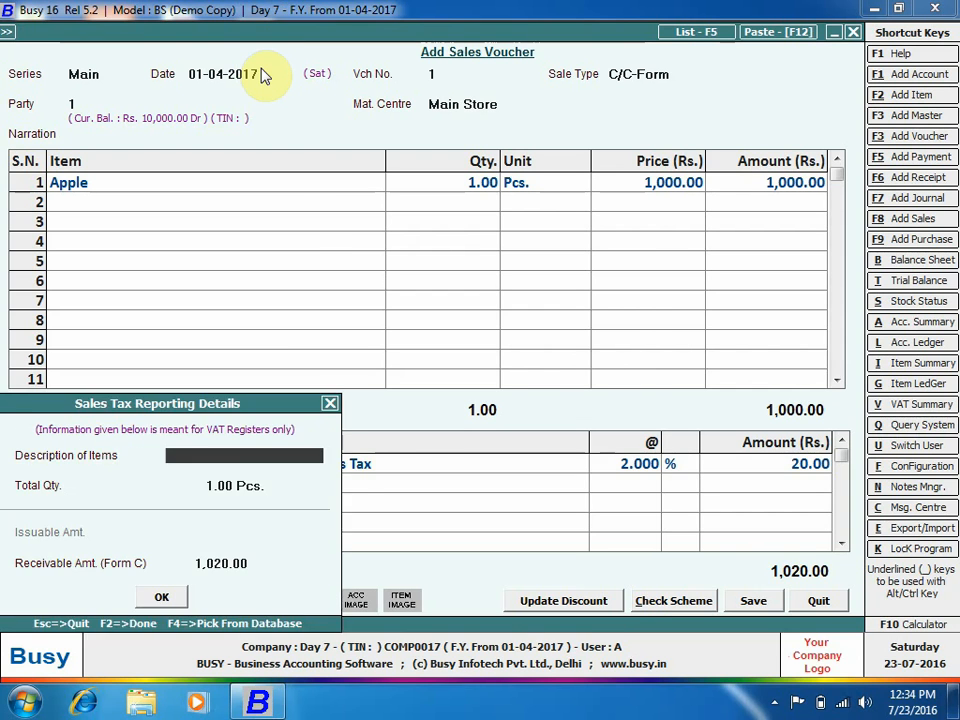
key(F2)
key(Return)
key(n)
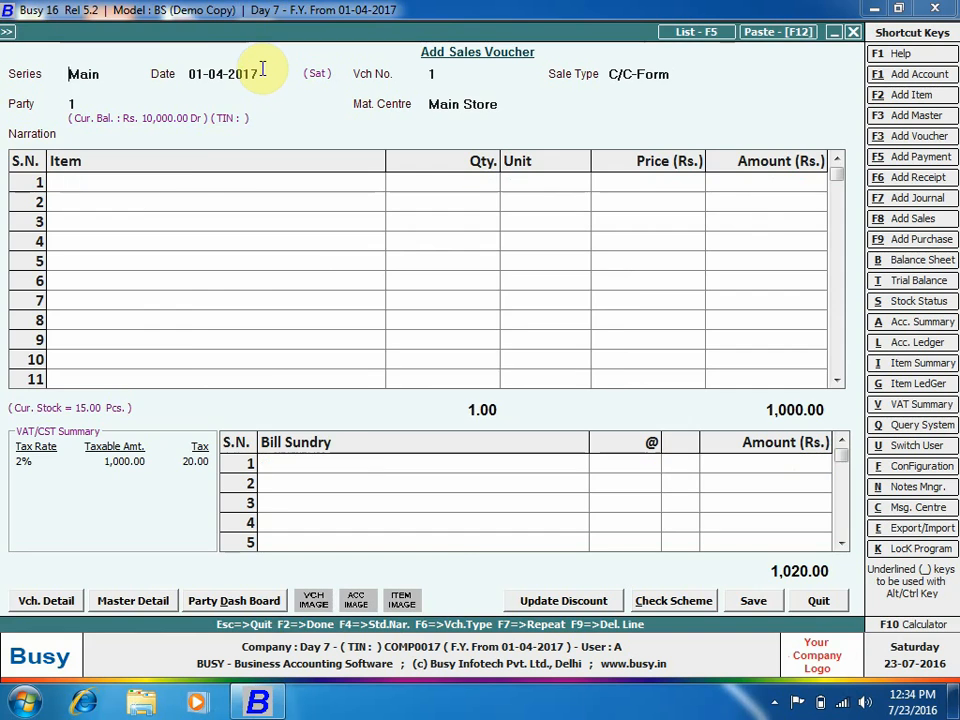
key(Escape)
Open Voucher Template Tagging, pick Account 2, tick Sale, and start a new template.
key(Left)
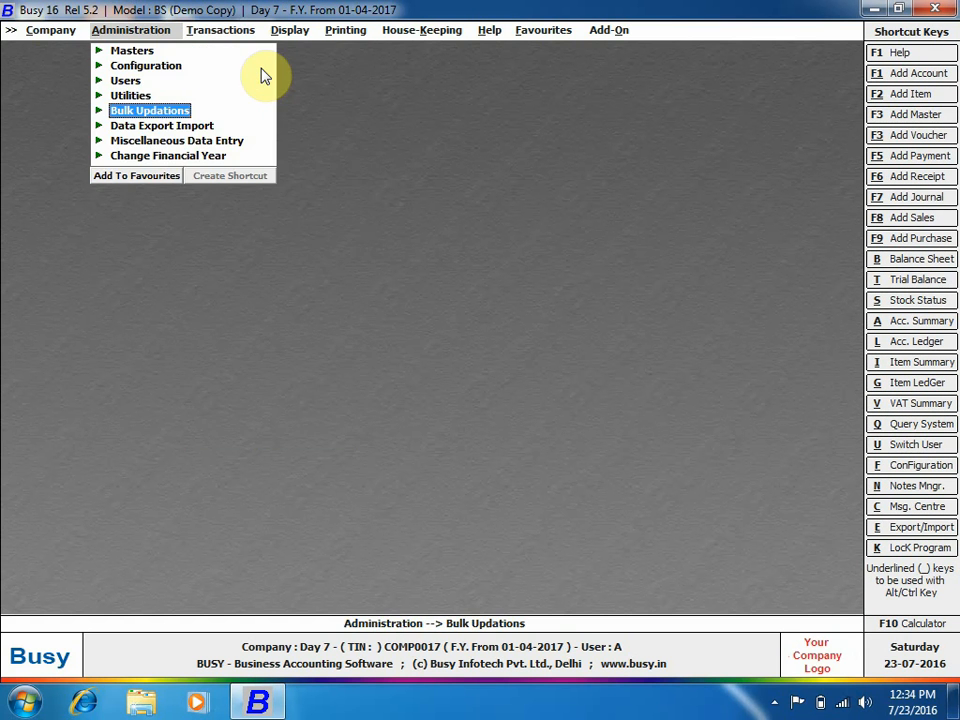
key(Return)
key(Right)
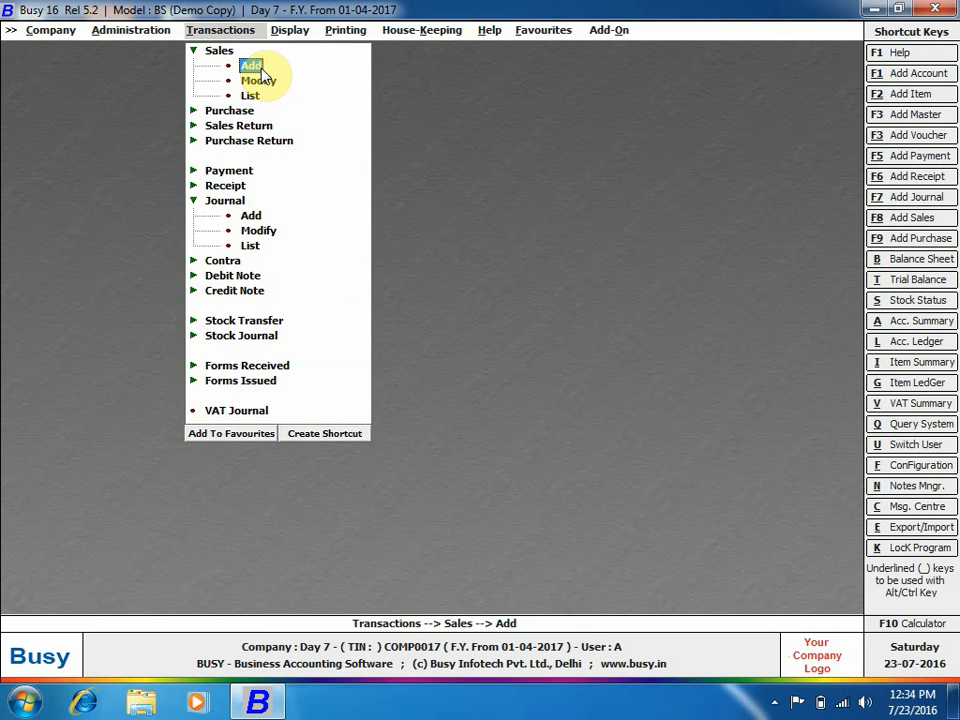
key(Left)
key(Down)
key(Down)
key(Down)
key(Down)
key(Down)
key(Down)
key(Down)
key(Down)
key(Down)
key(Down)
key(Down)
key(Down)
key(Down)
key(Down)
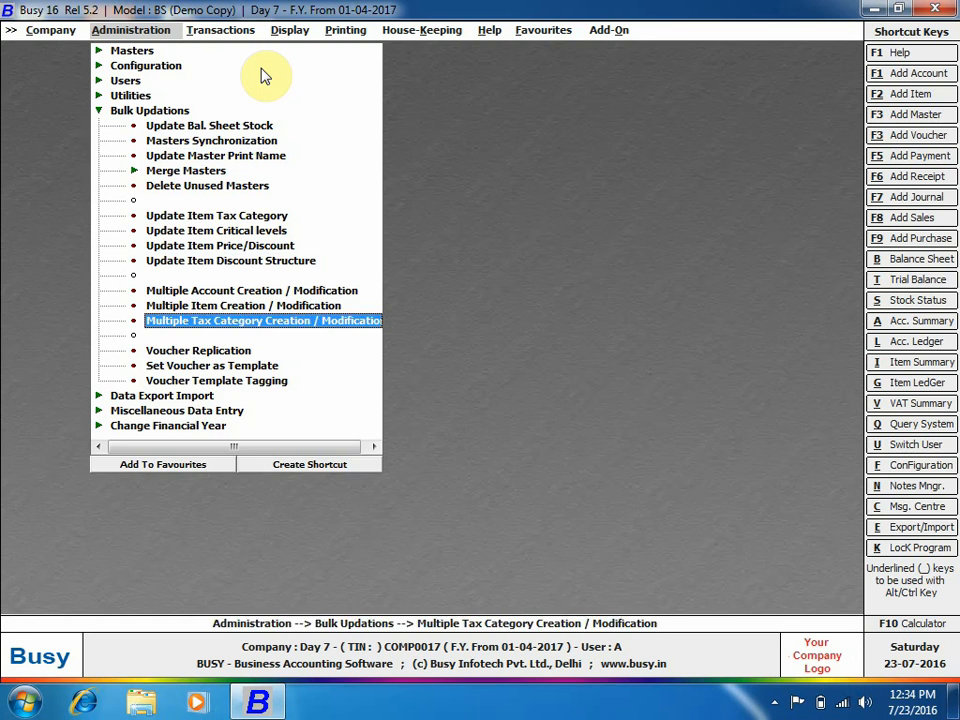
key(Return)
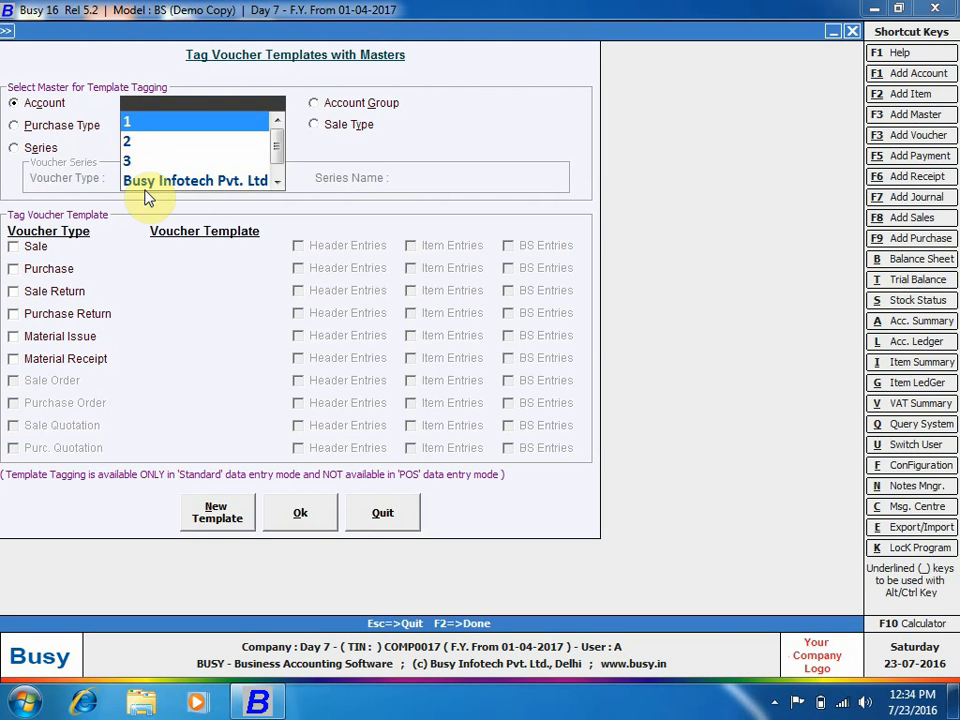
click(126, 142)
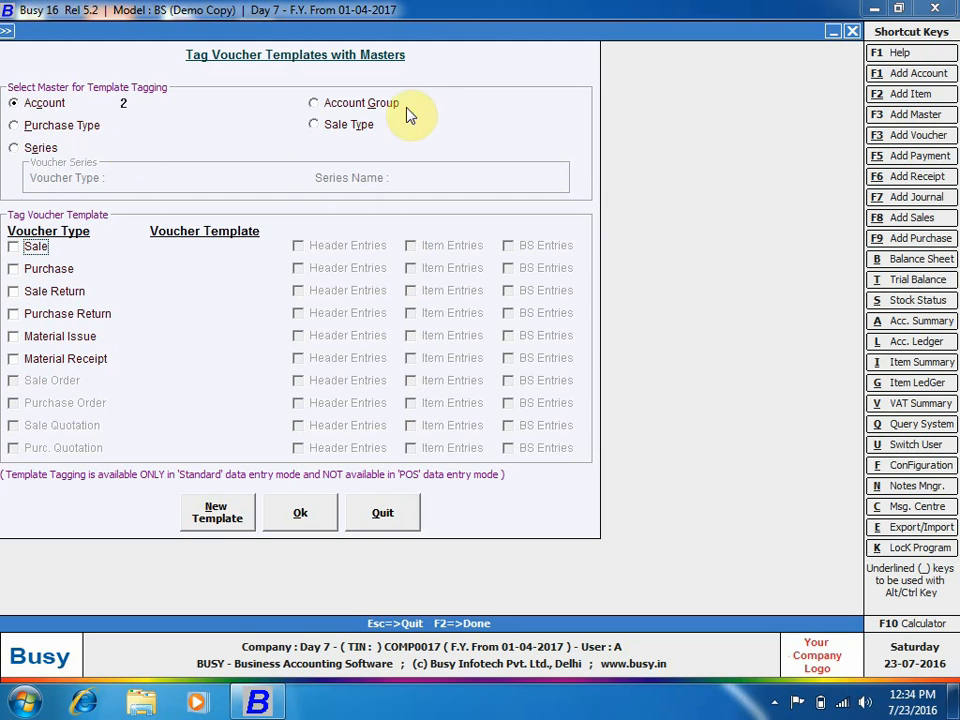
click(13, 246)
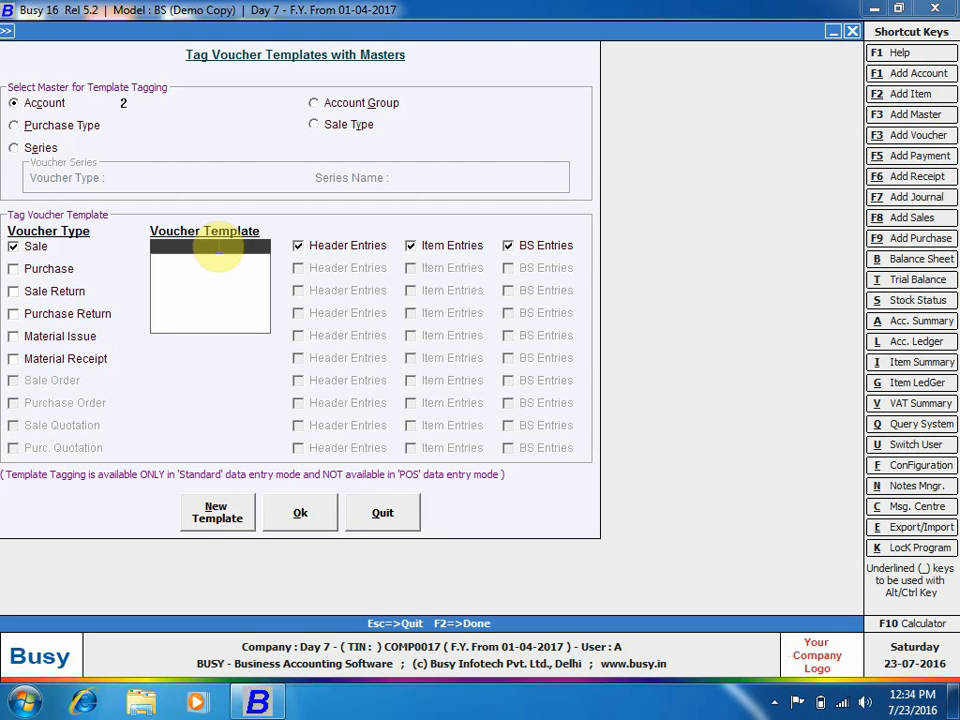
click(226, 515)
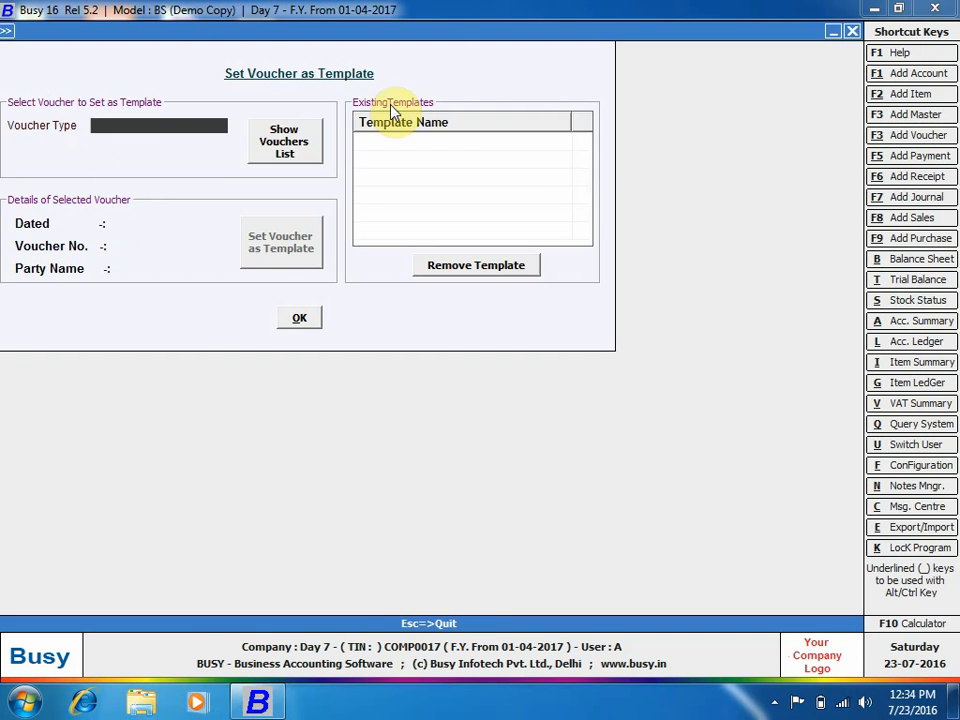
Create Sales template '1' from the 01-04-2017 Main sales voucher.
text(sa)
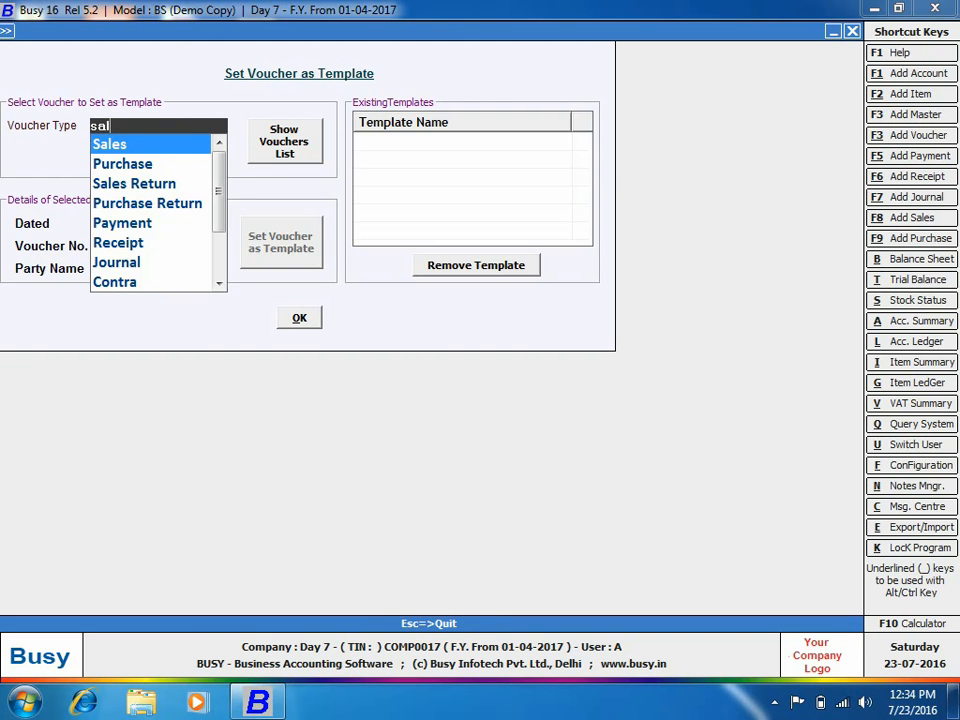
text(l)
key(Return)
click(279, 150)
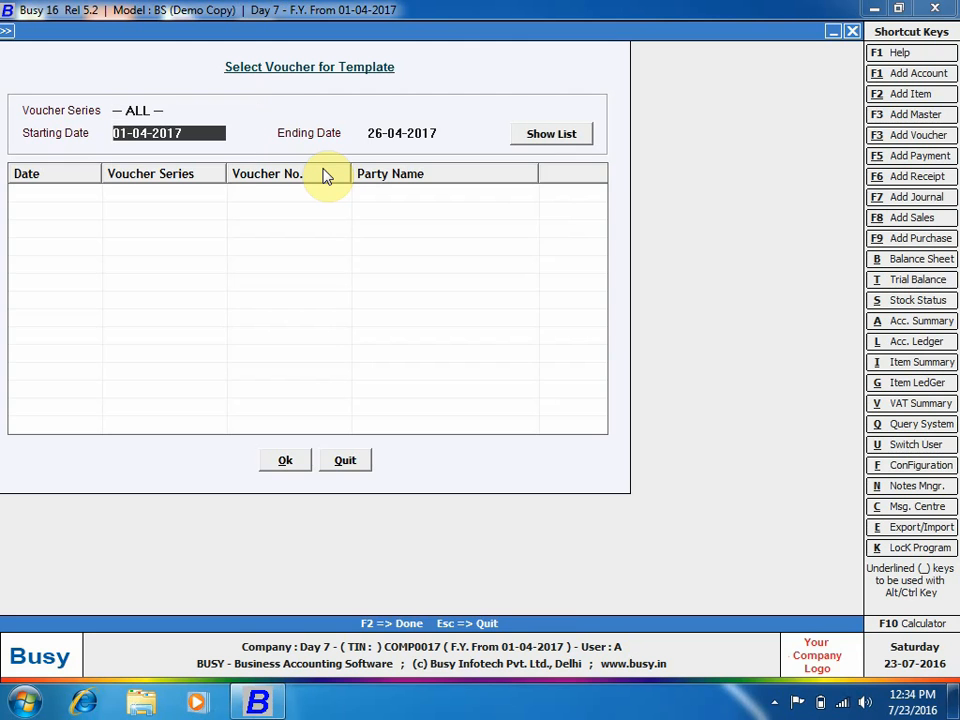
key(Return)
key(Return)
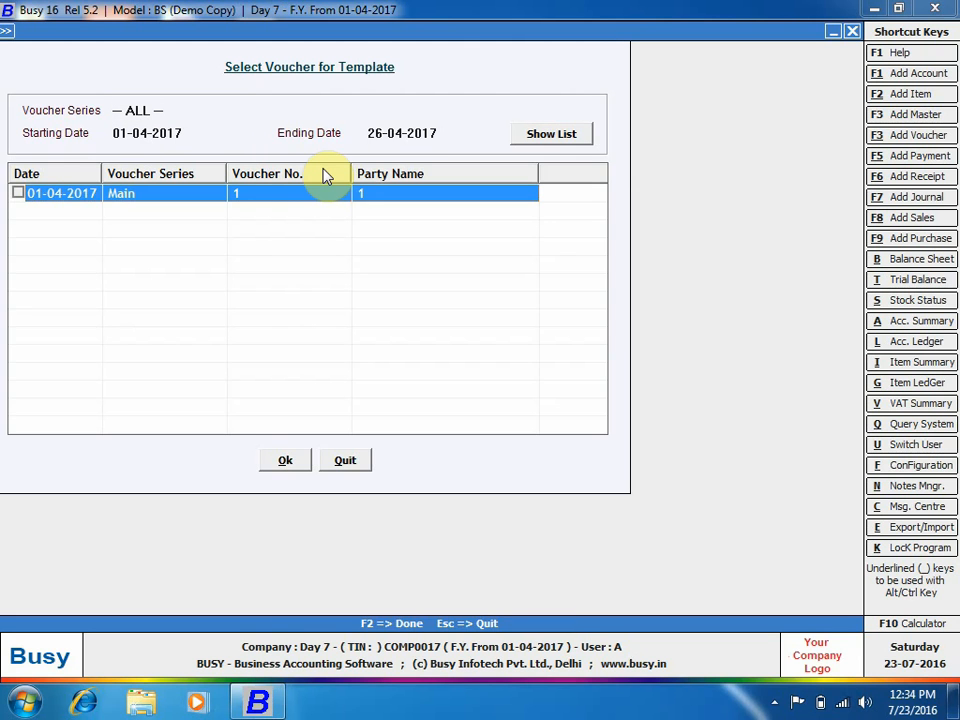
key(space)
click(287, 461)
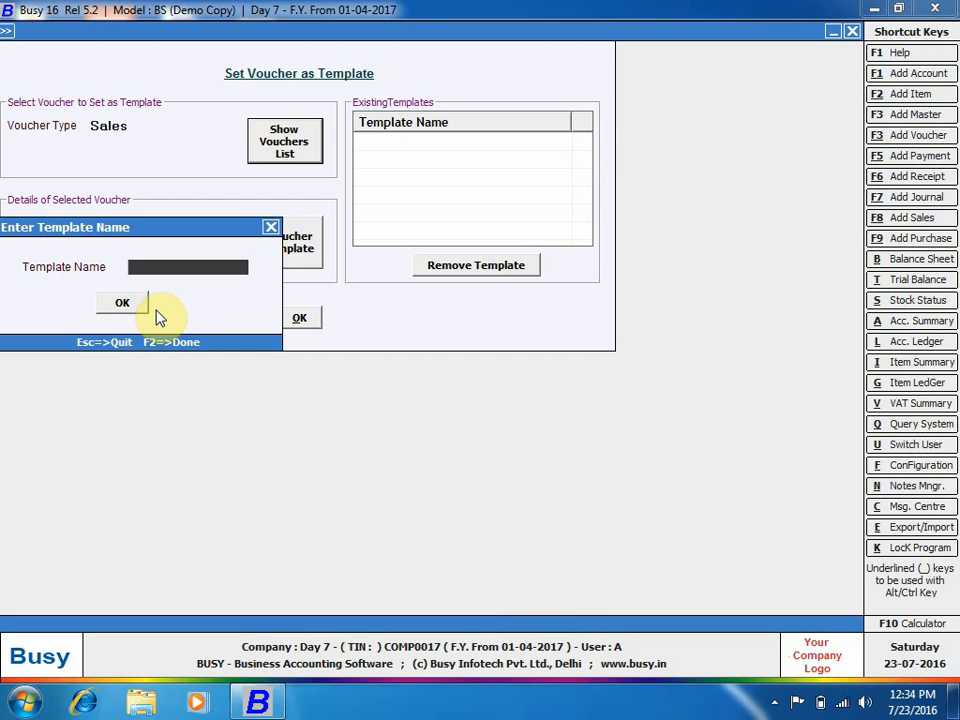
text(1)
click(123, 302)
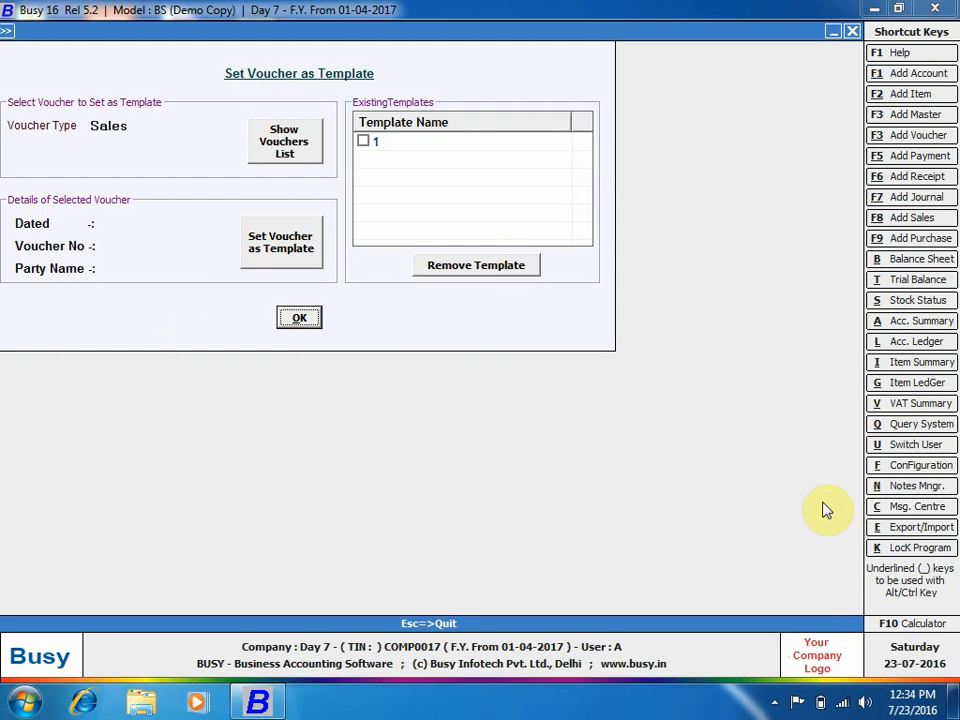
click(774, 702)
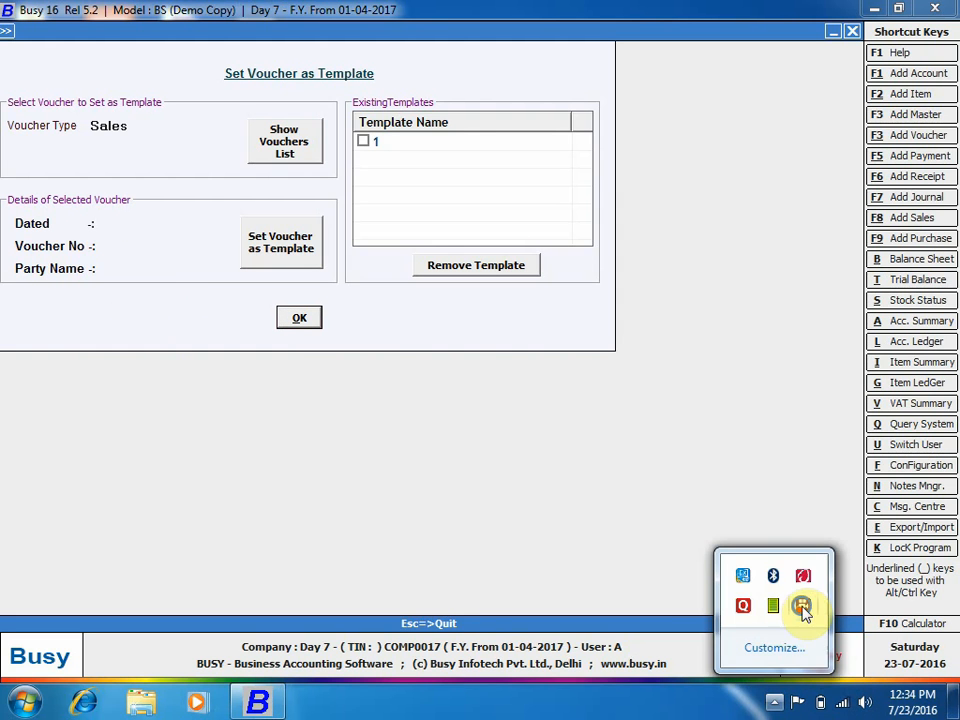
right_click(803, 612)
click(827, 174)
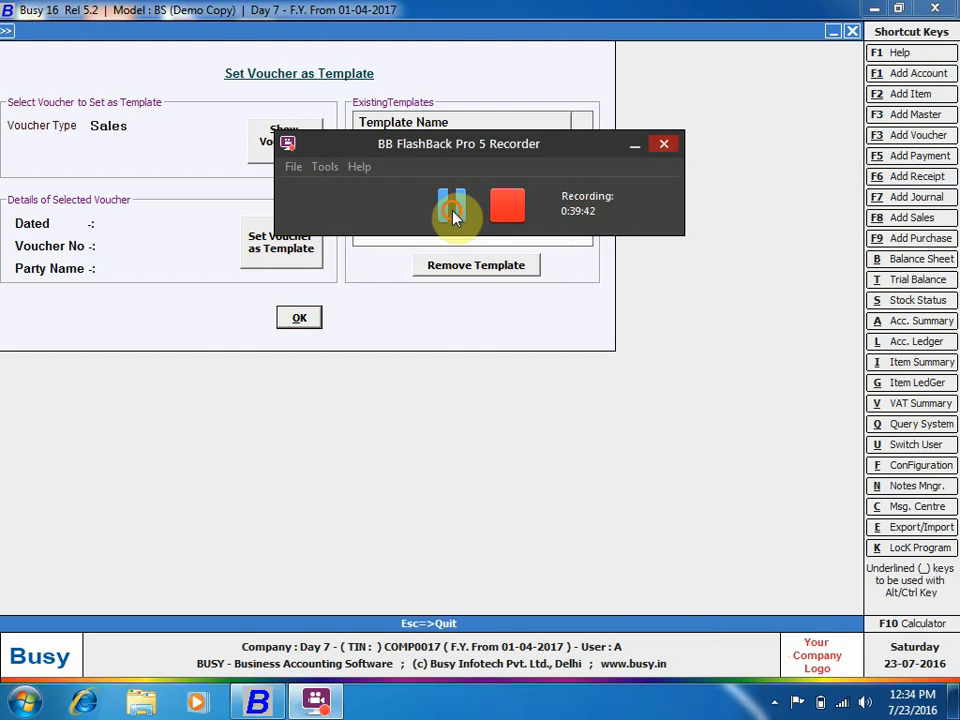
click(633, 145)
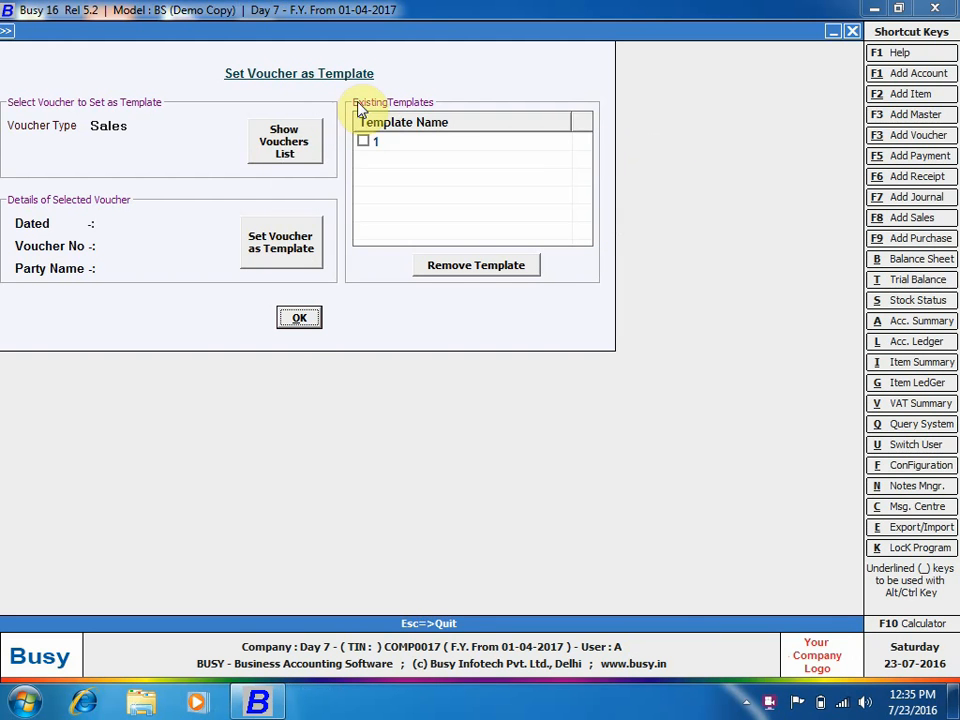
Tag Sale template 1 to account 2 for header and BS entries only, excluding item entries.
click(302, 320)
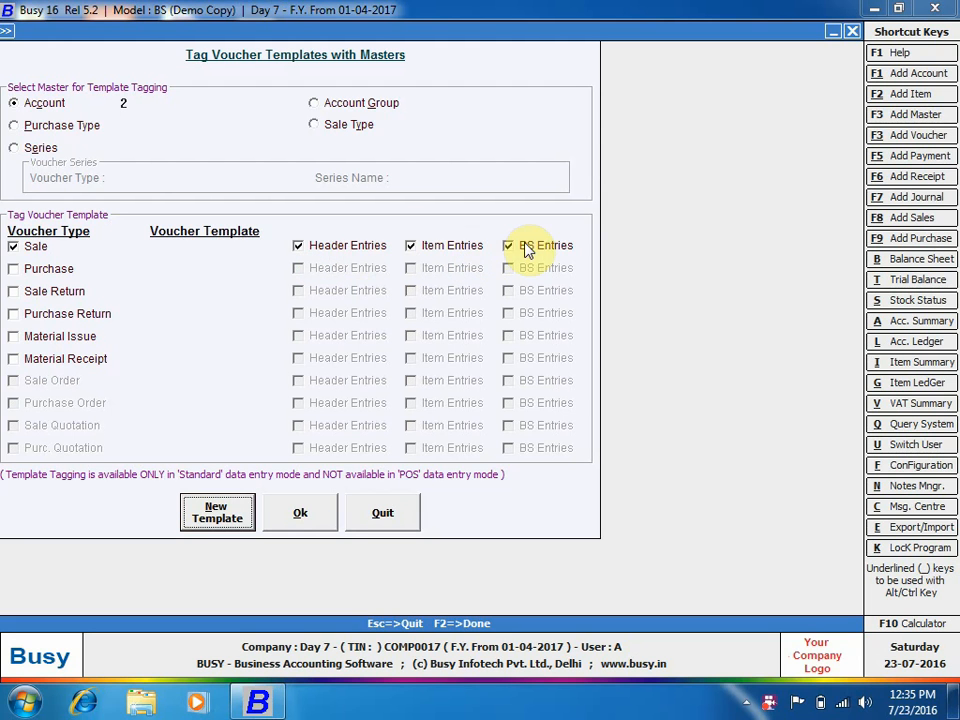
click(450, 246)
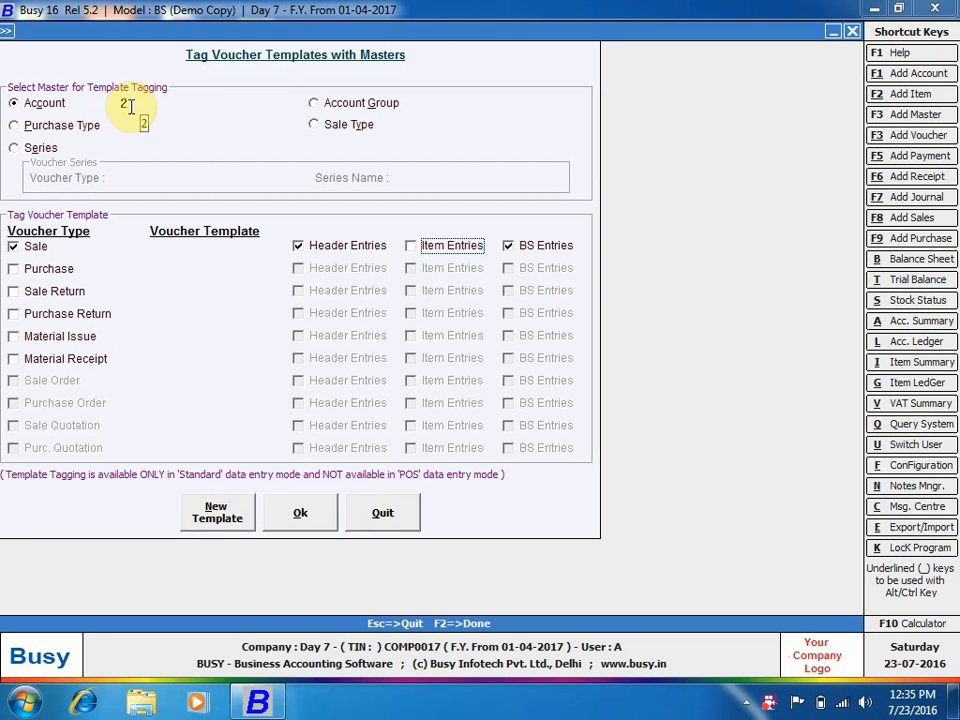
click(182, 253)
click(190, 263)
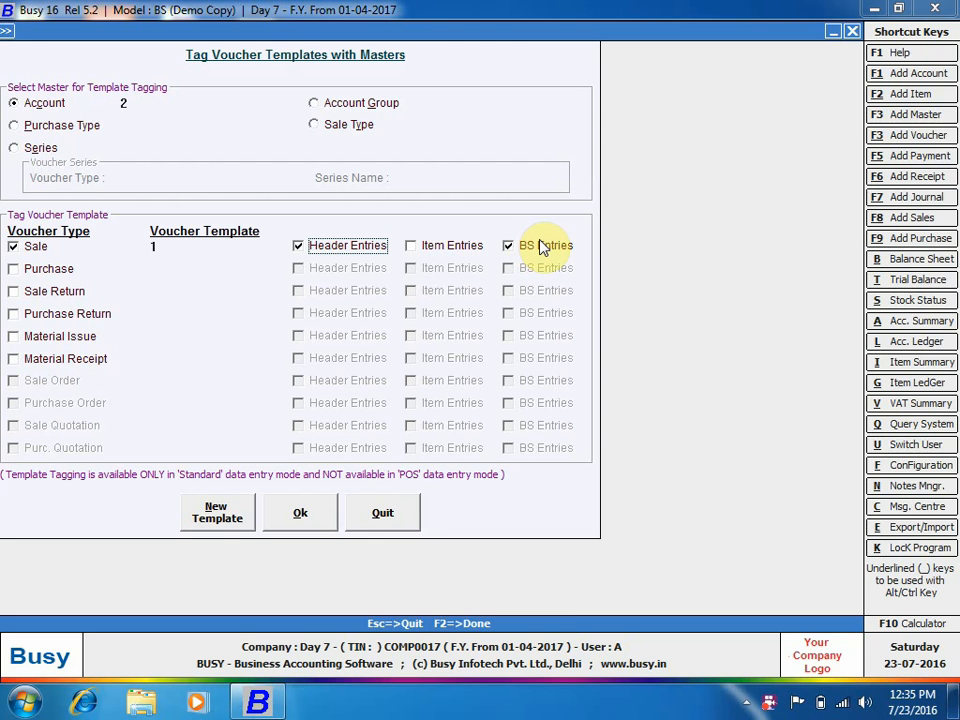
click(293, 513)
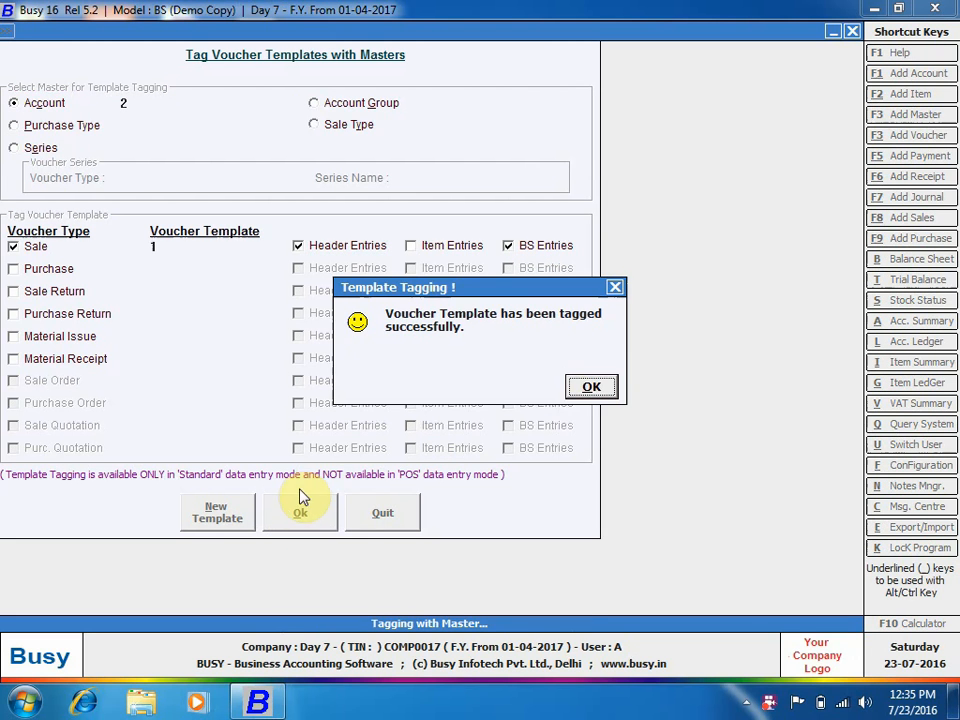
click(587, 387)
Start a new sales voucher for party 2 with sale type L/StockTfr., loading its template.
key(Escape)
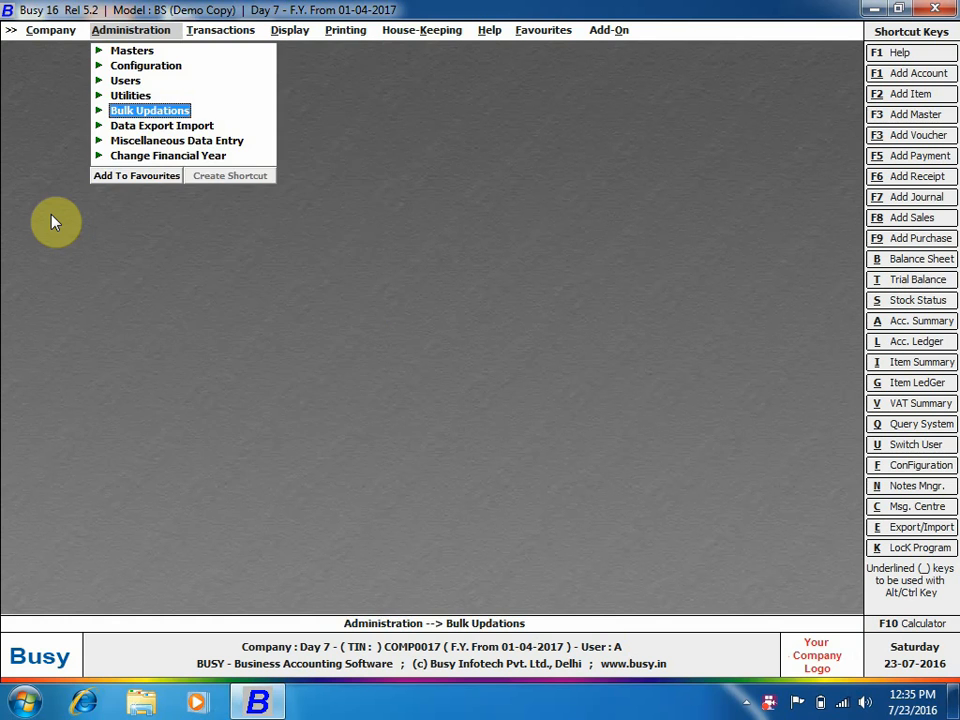
key(Right)
key(Return)
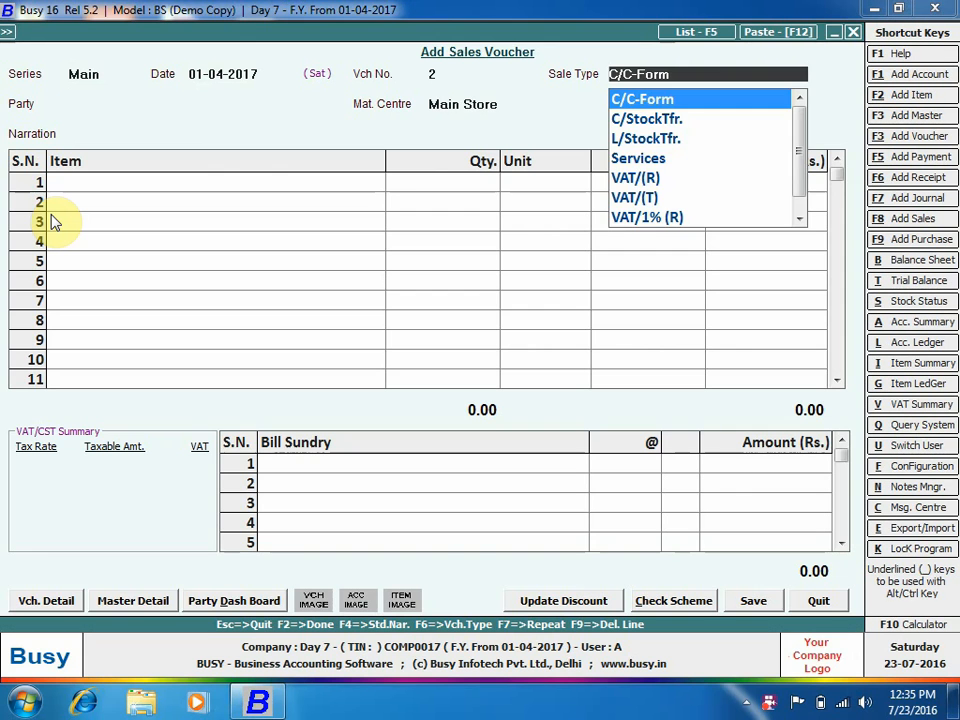
key(Return)
key(BackSpace)
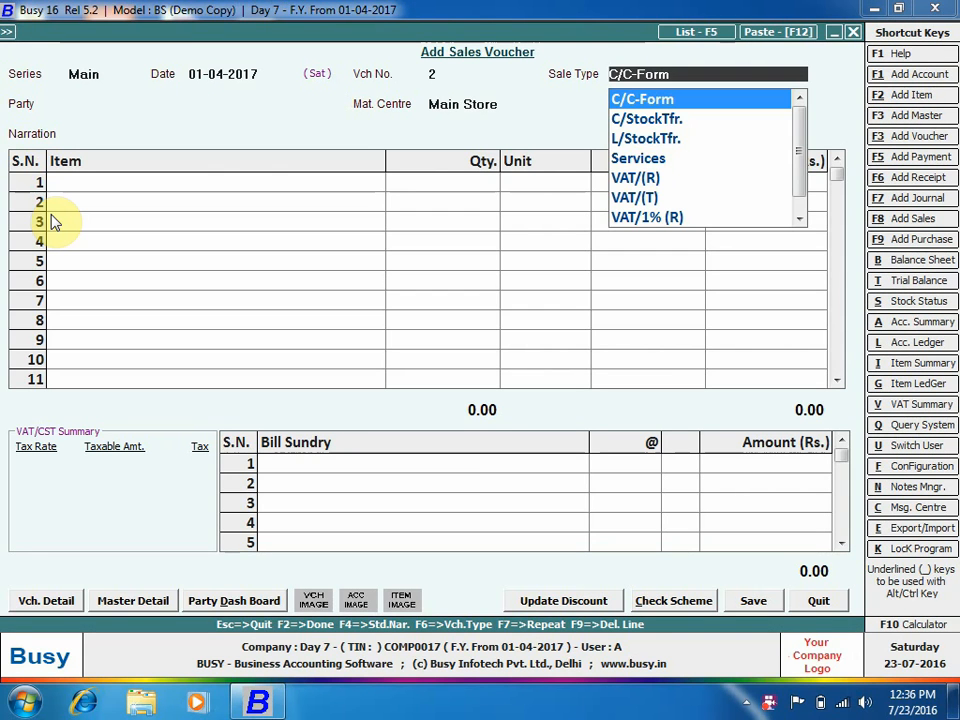
key(Down)
key(Down)
key(Return)
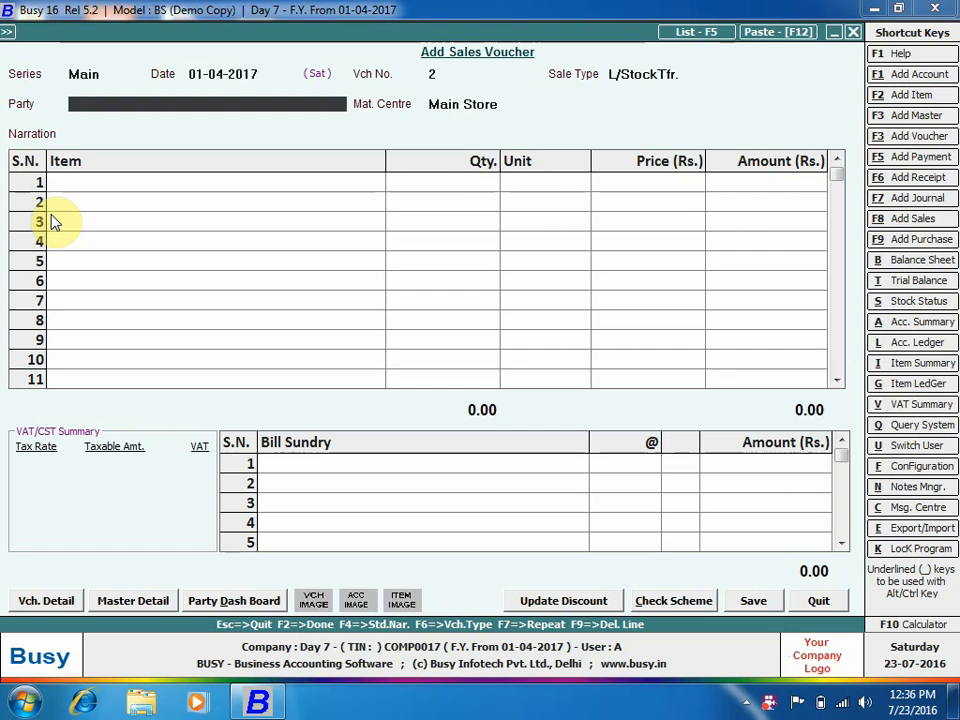
text(2)
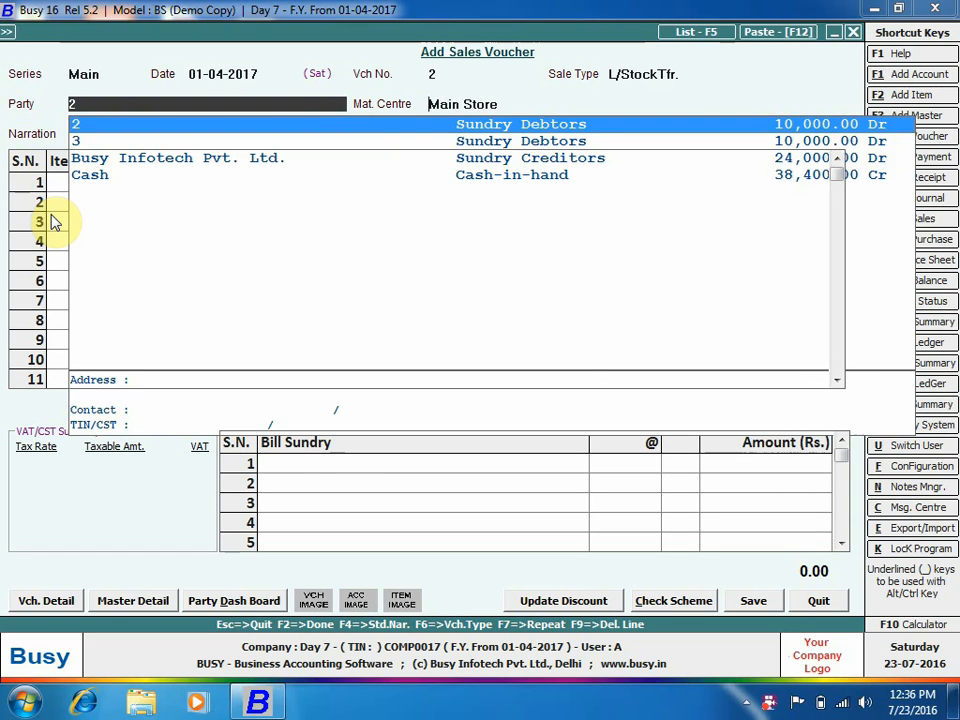
key(Return)
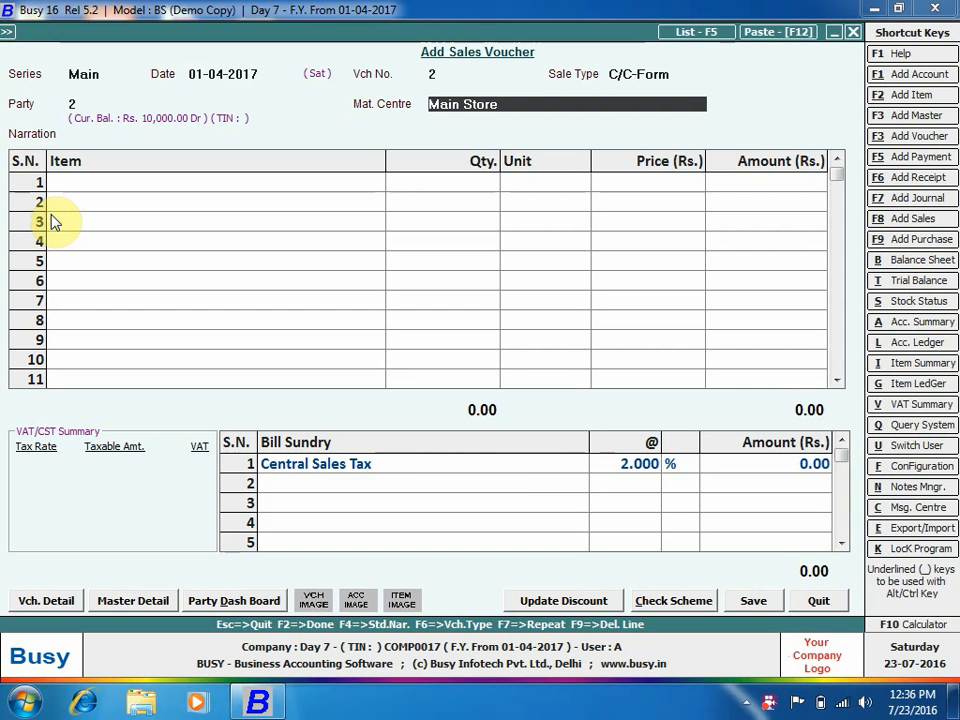
Enter item 1 in the first row at 110.00 per Dozen with 2% Central Sales Tax.
click(155, 190)
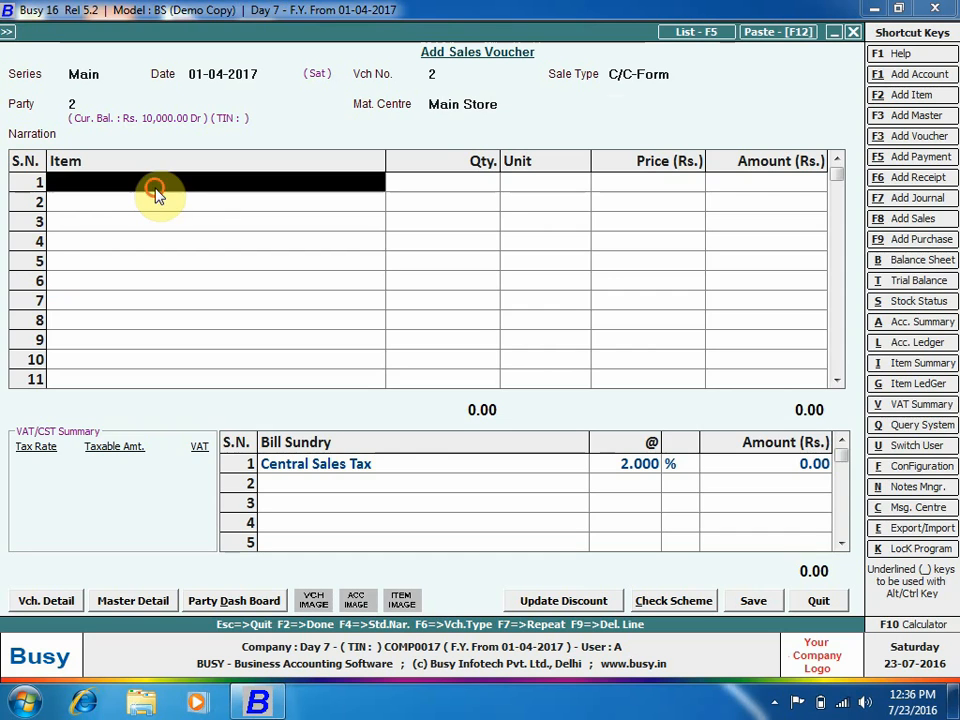
text(1)
key(Return)
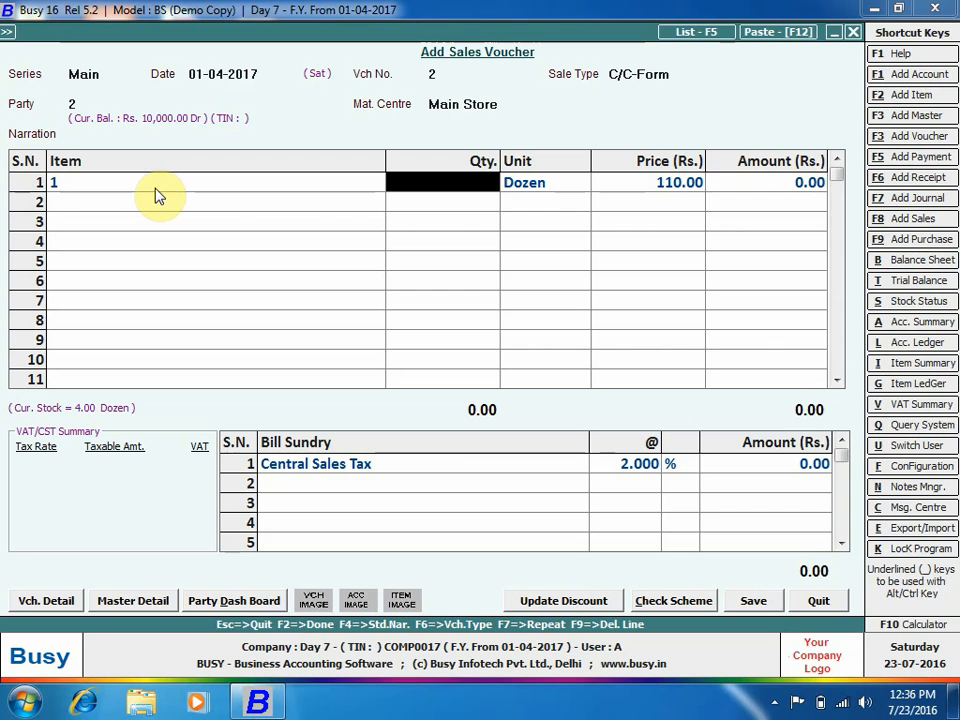
click(774, 702)
right_click(808, 614)
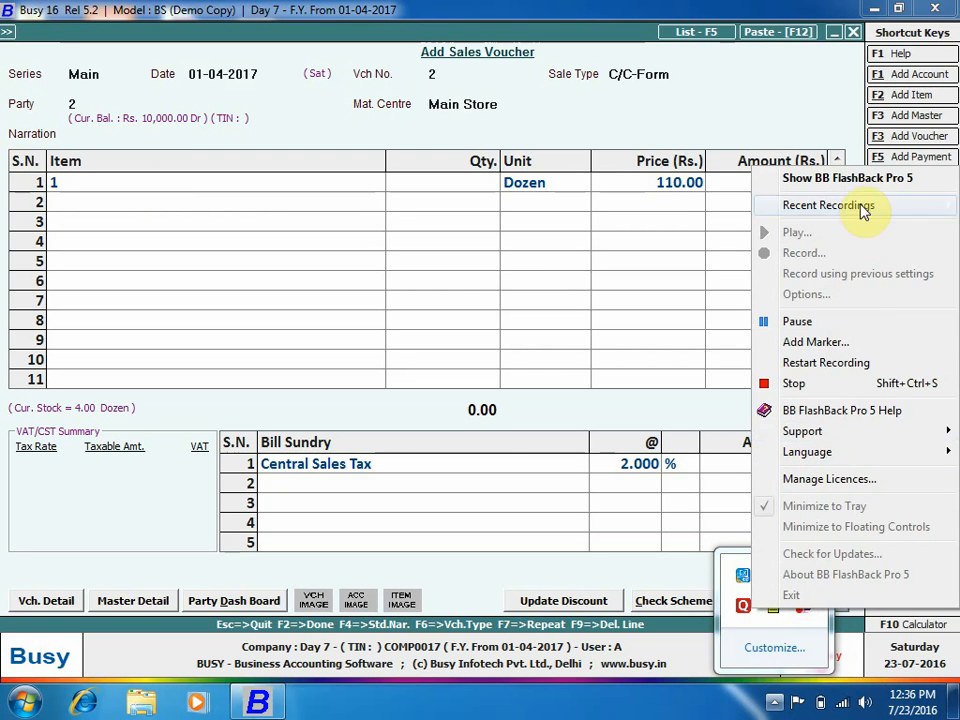